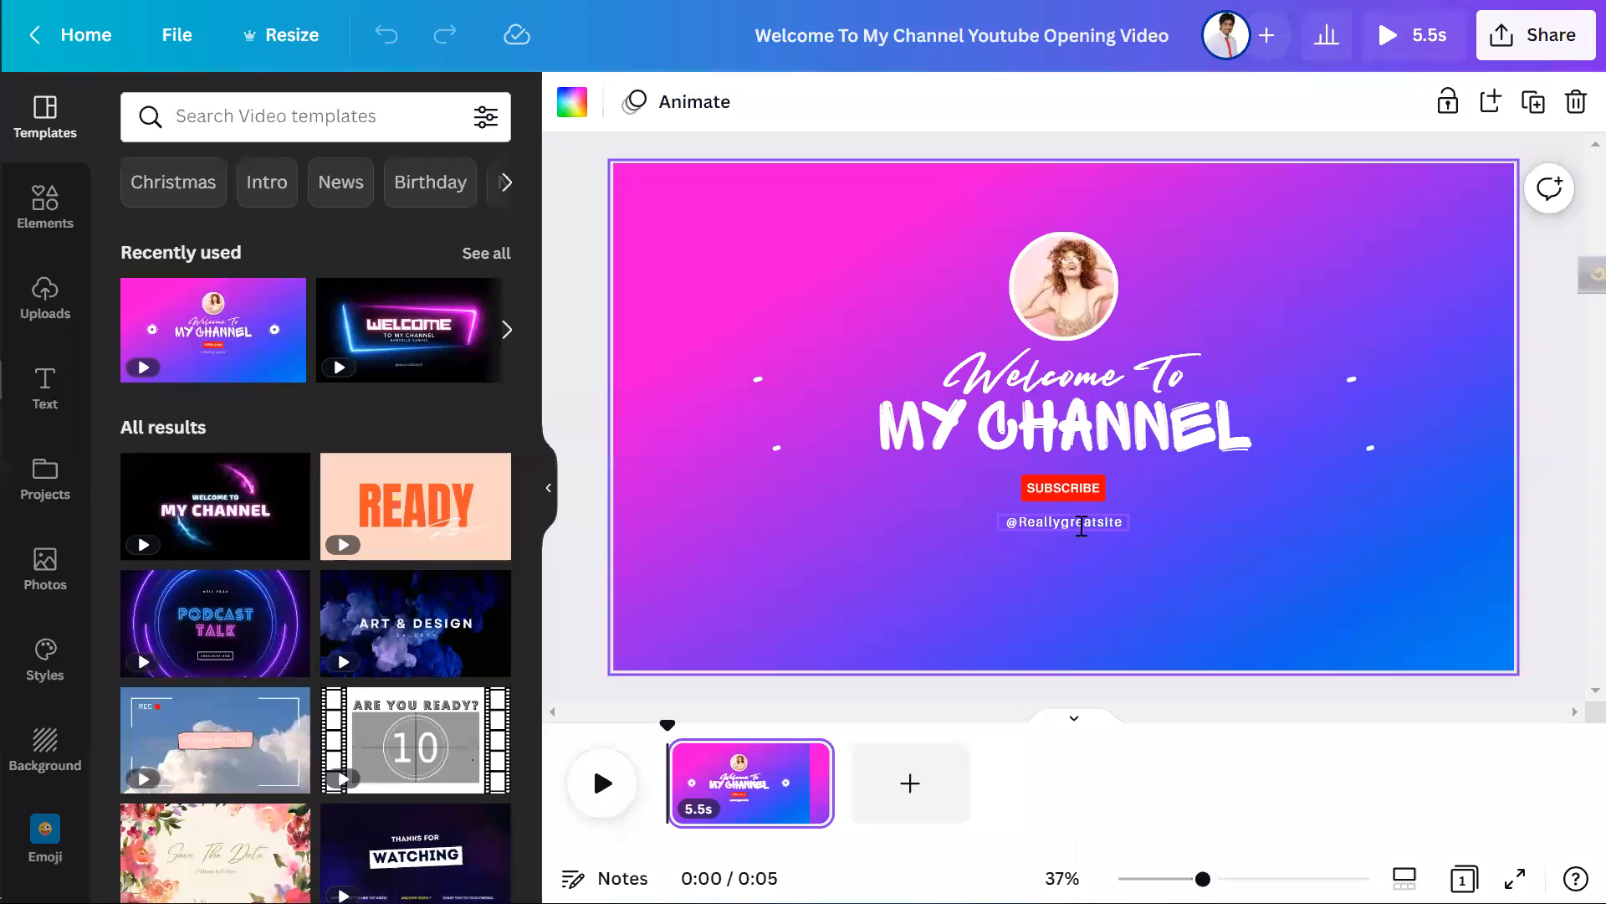
double_click(1082, 526)
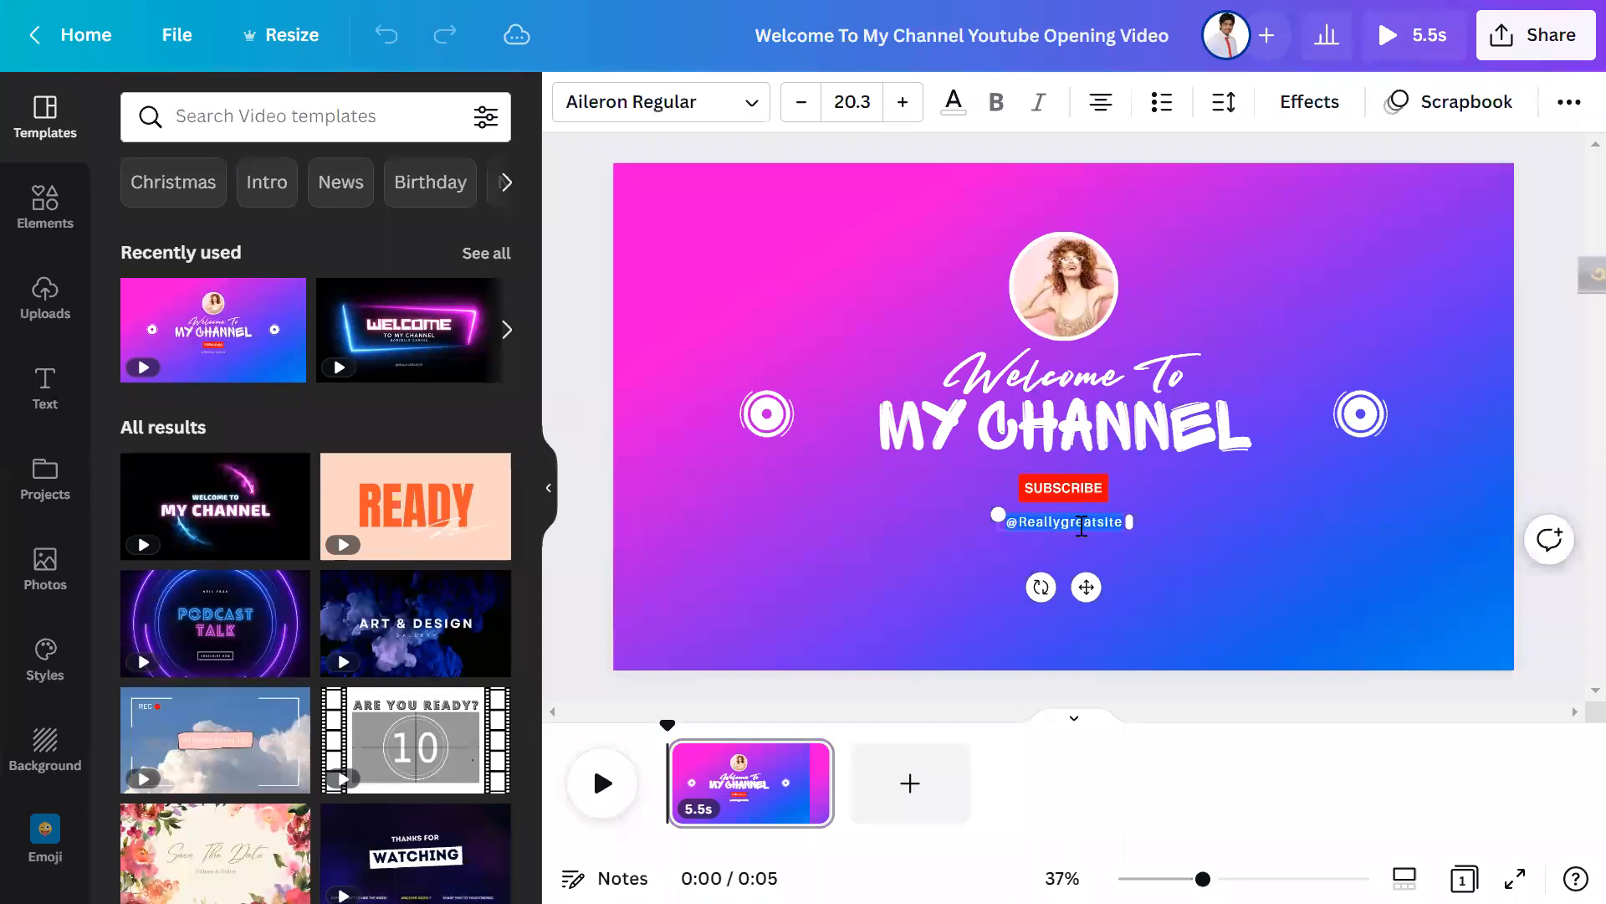
text(@de)
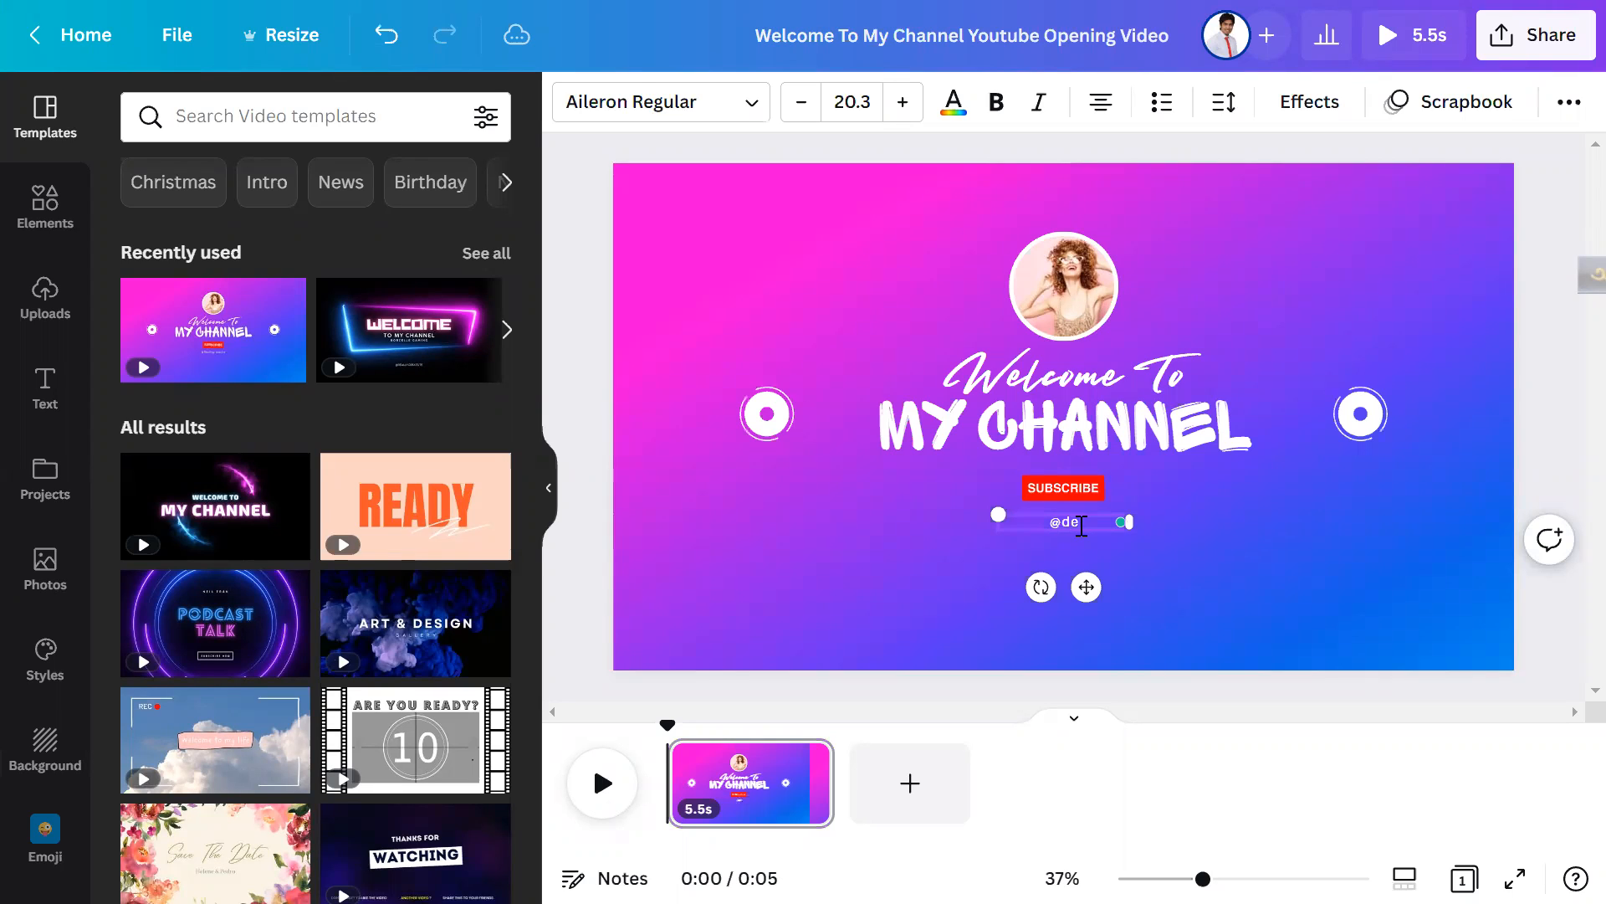
text(signleade)
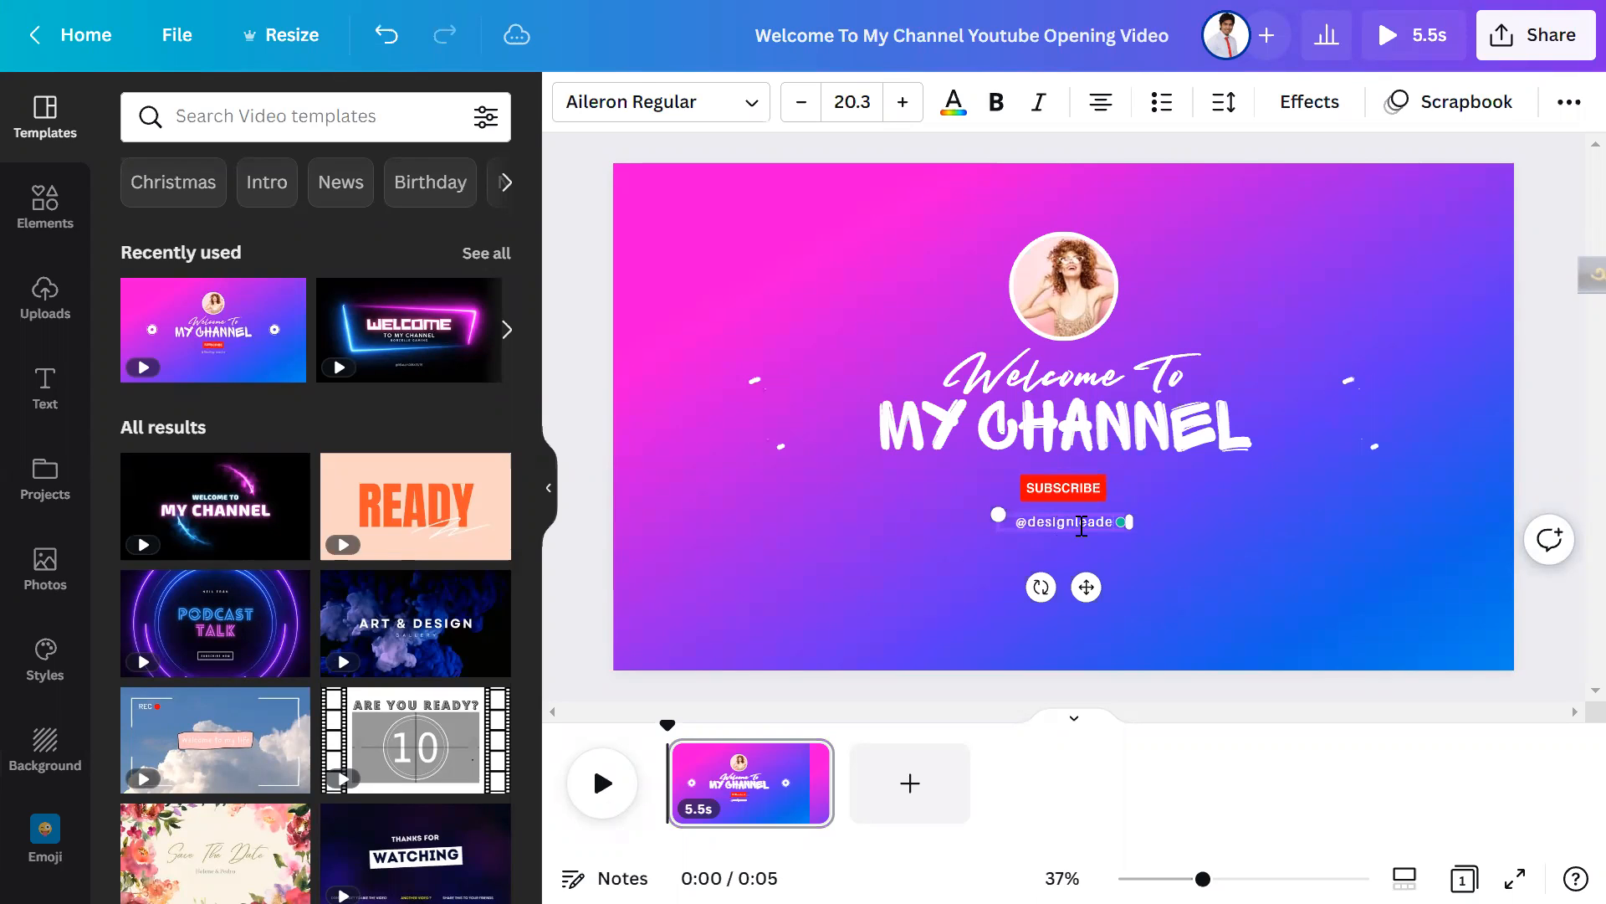
text(rs)
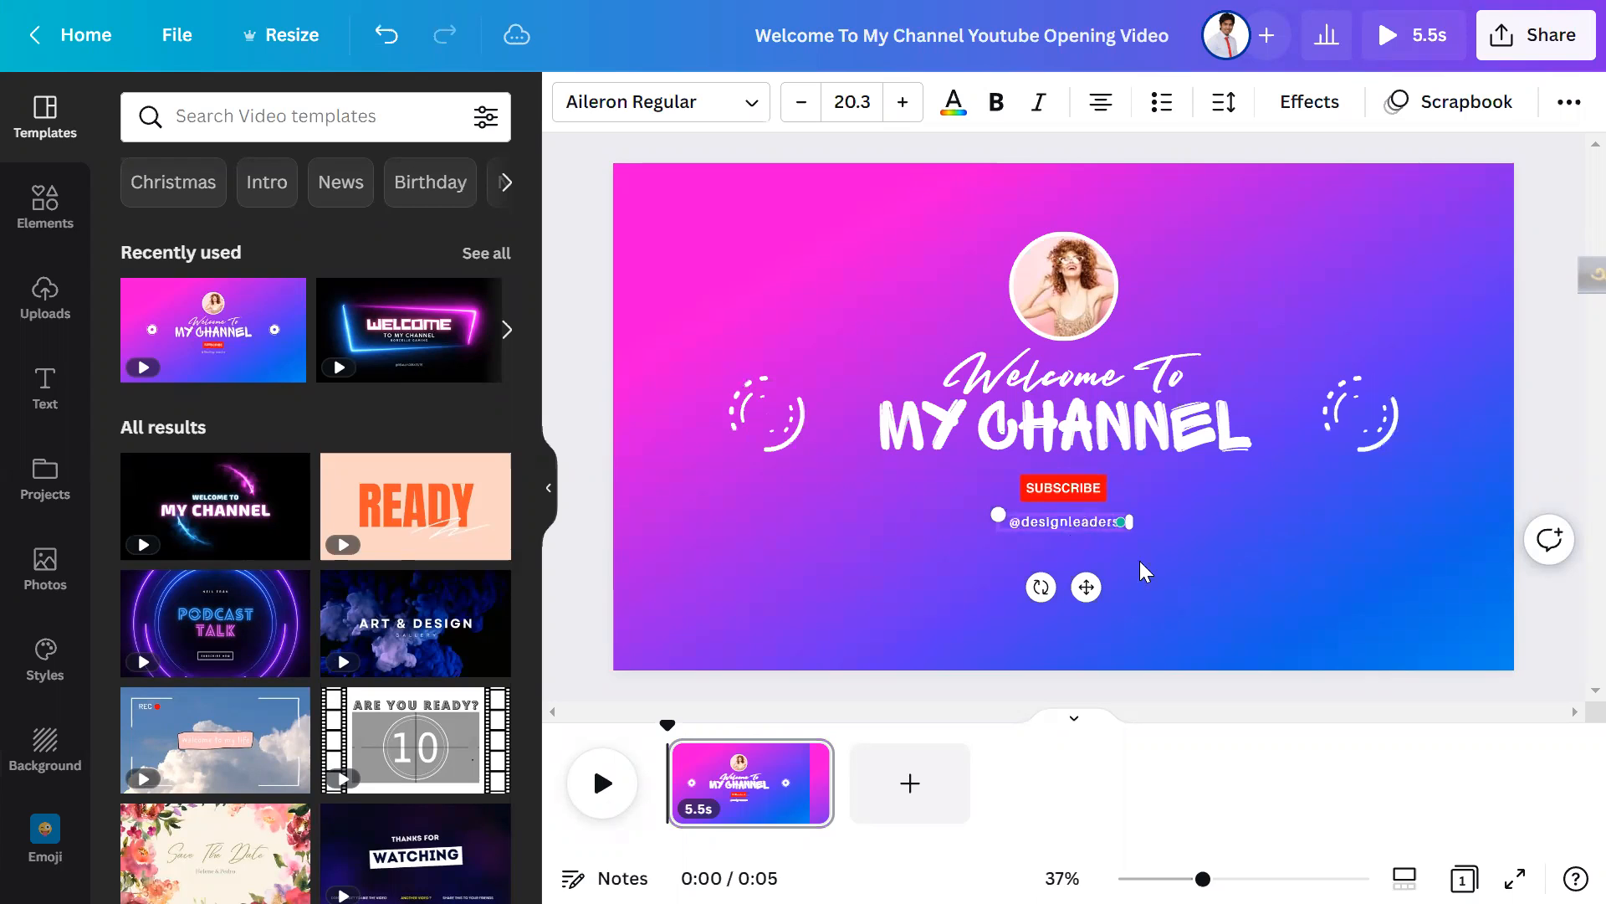
Step: Select the circular profile photo and find the designleaders logo among the uploaded images
click(1061, 272)
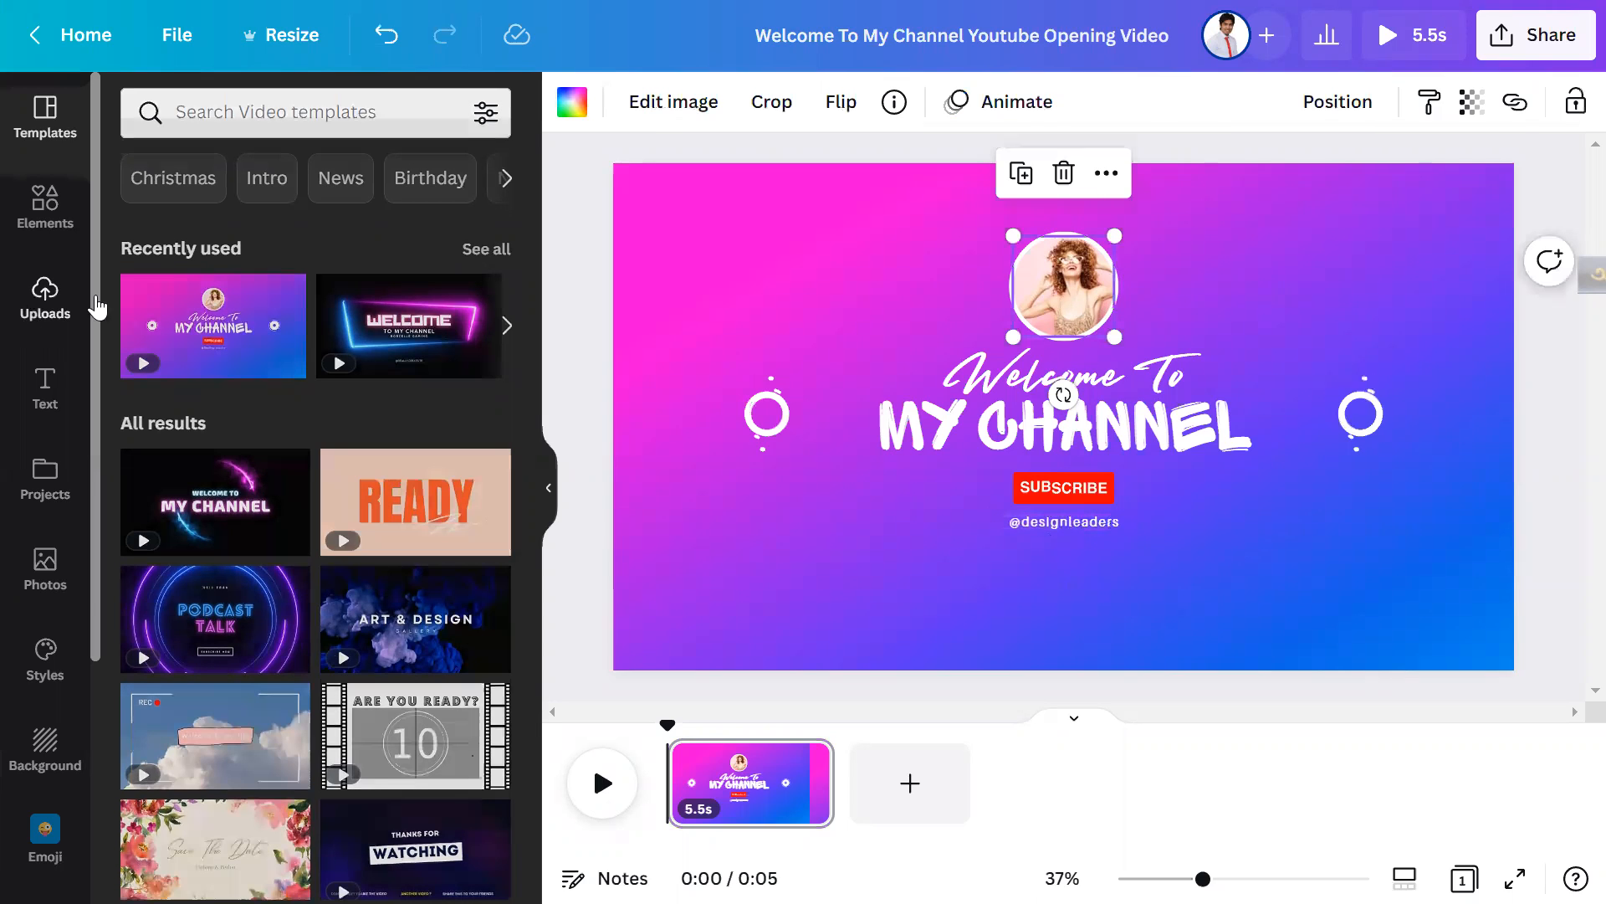
click(51, 297)
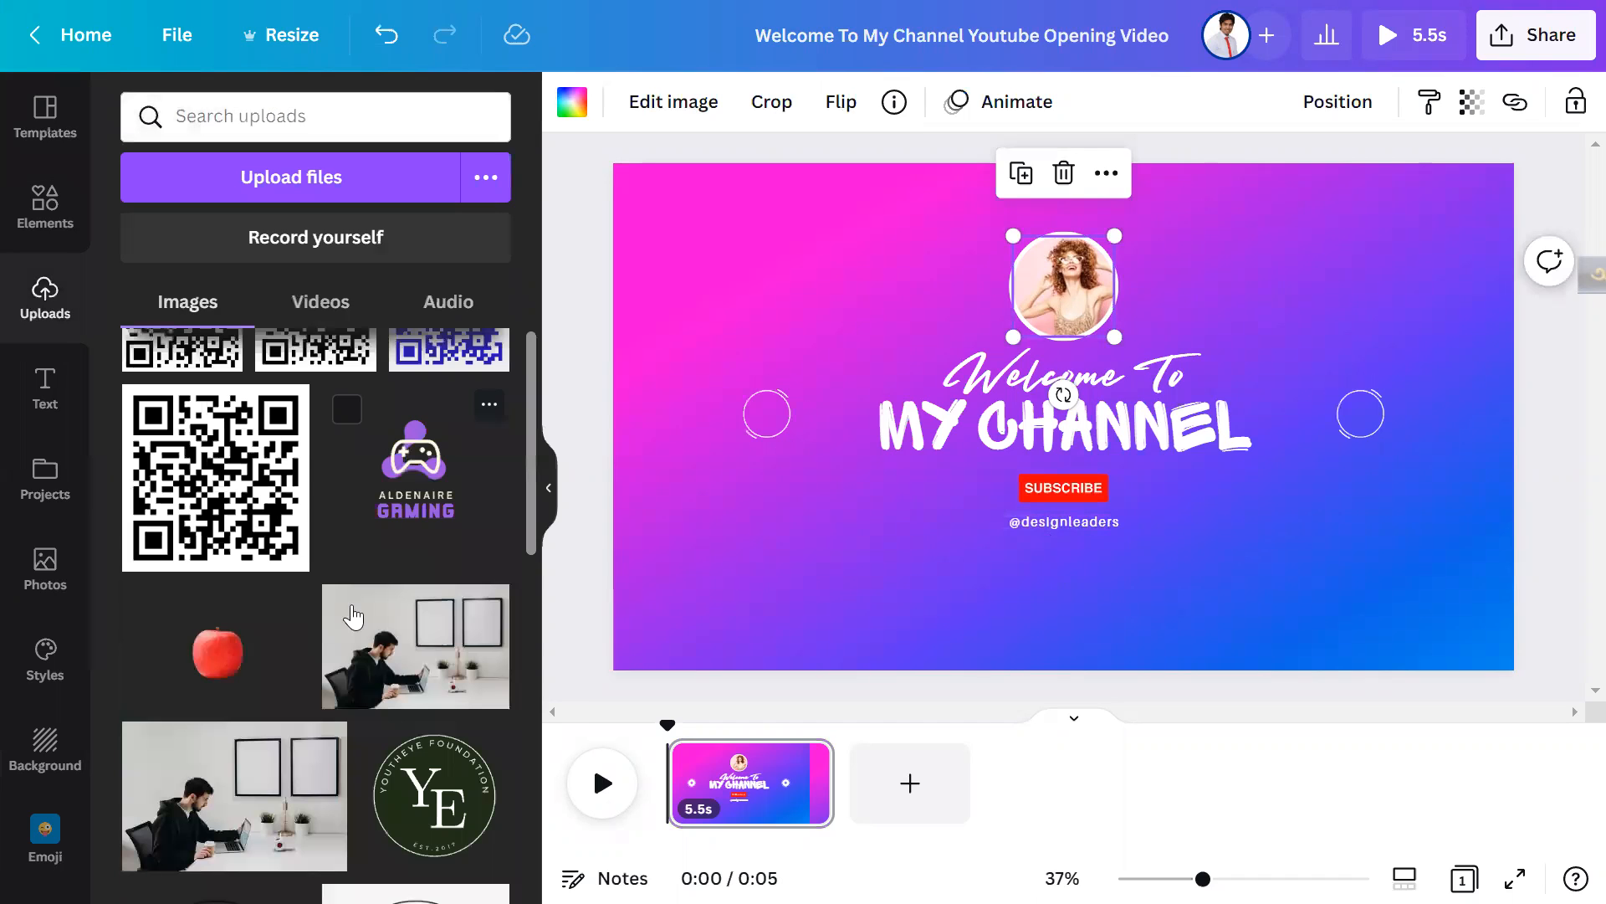
scroll(352, 616, down, 4)
scroll(353, 617, up, 2)
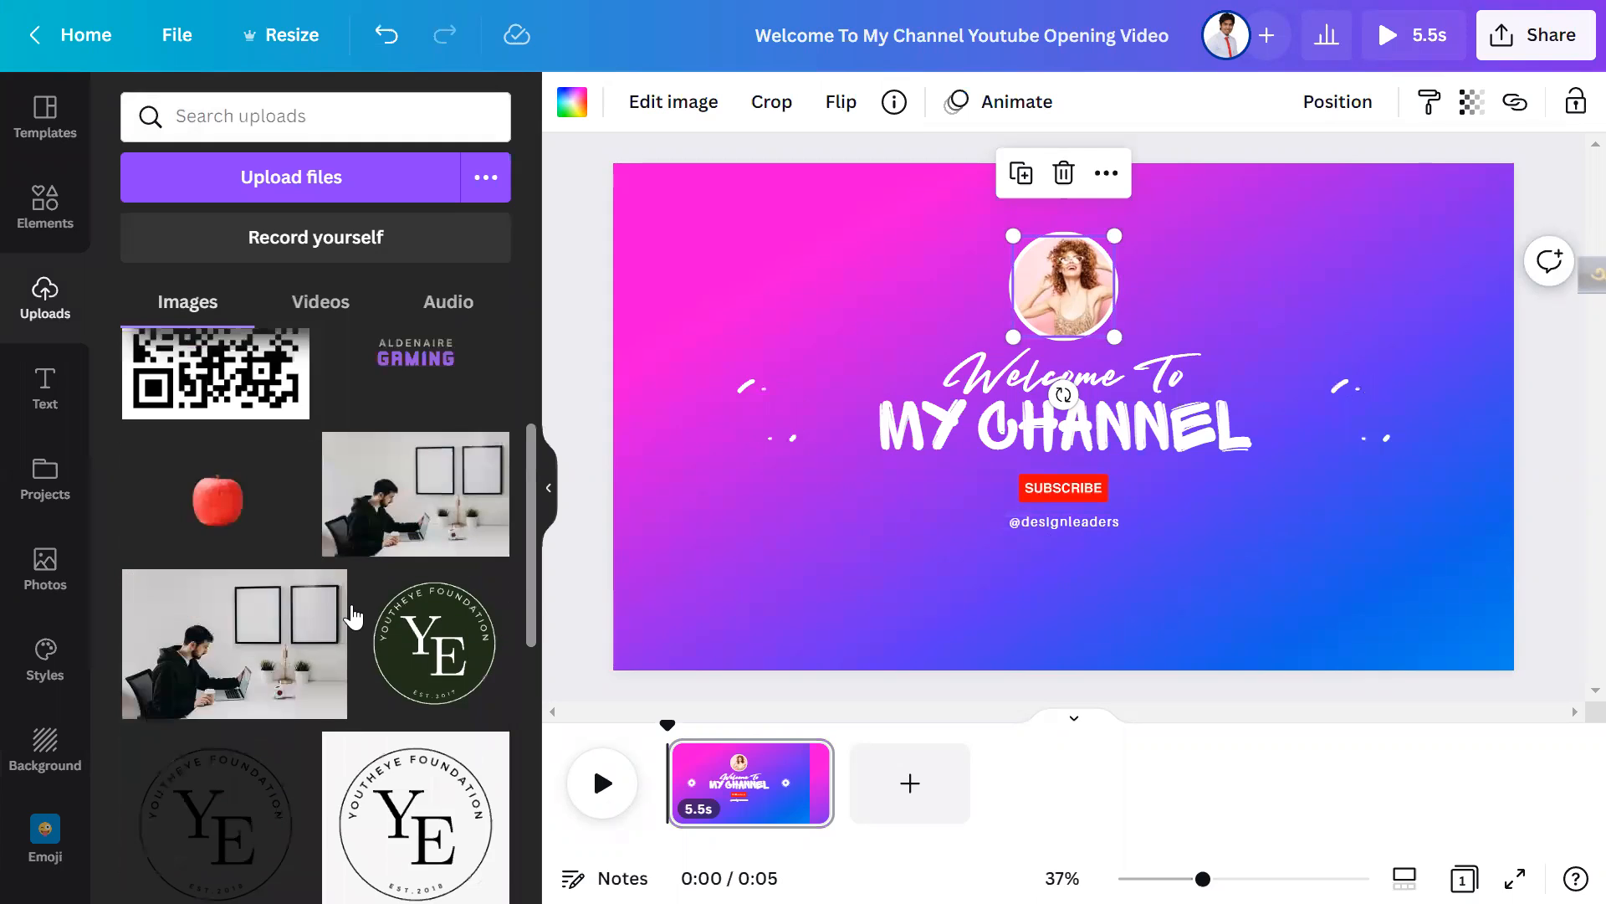
scroll(353, 617, down, 5)
drag(389, 559, 1013, 314)
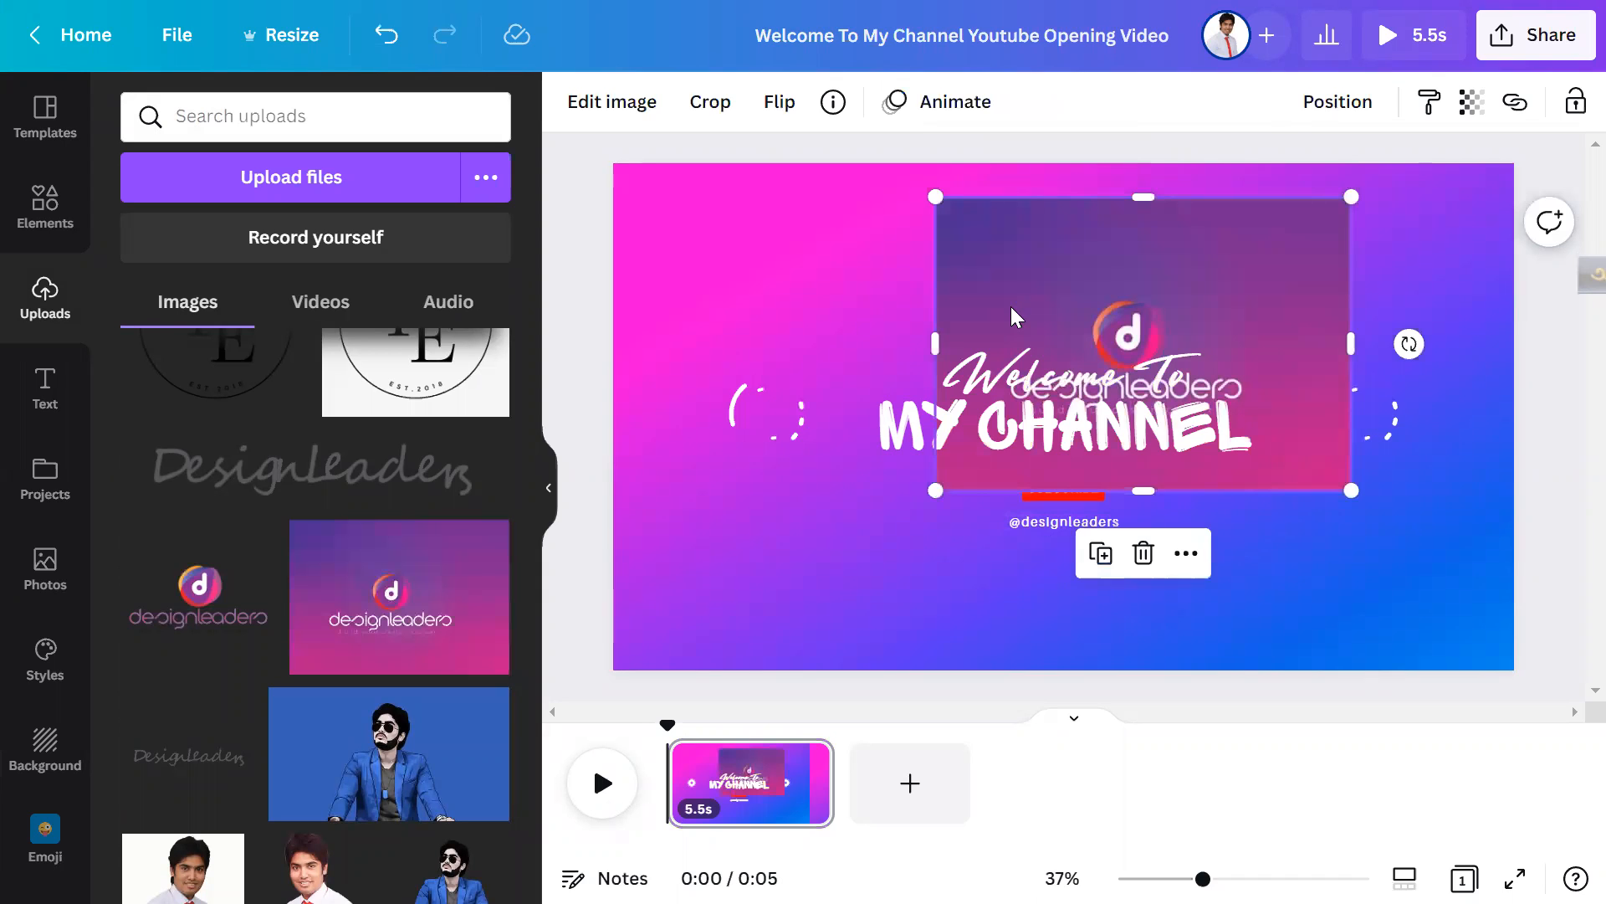
key(ctrl+z)
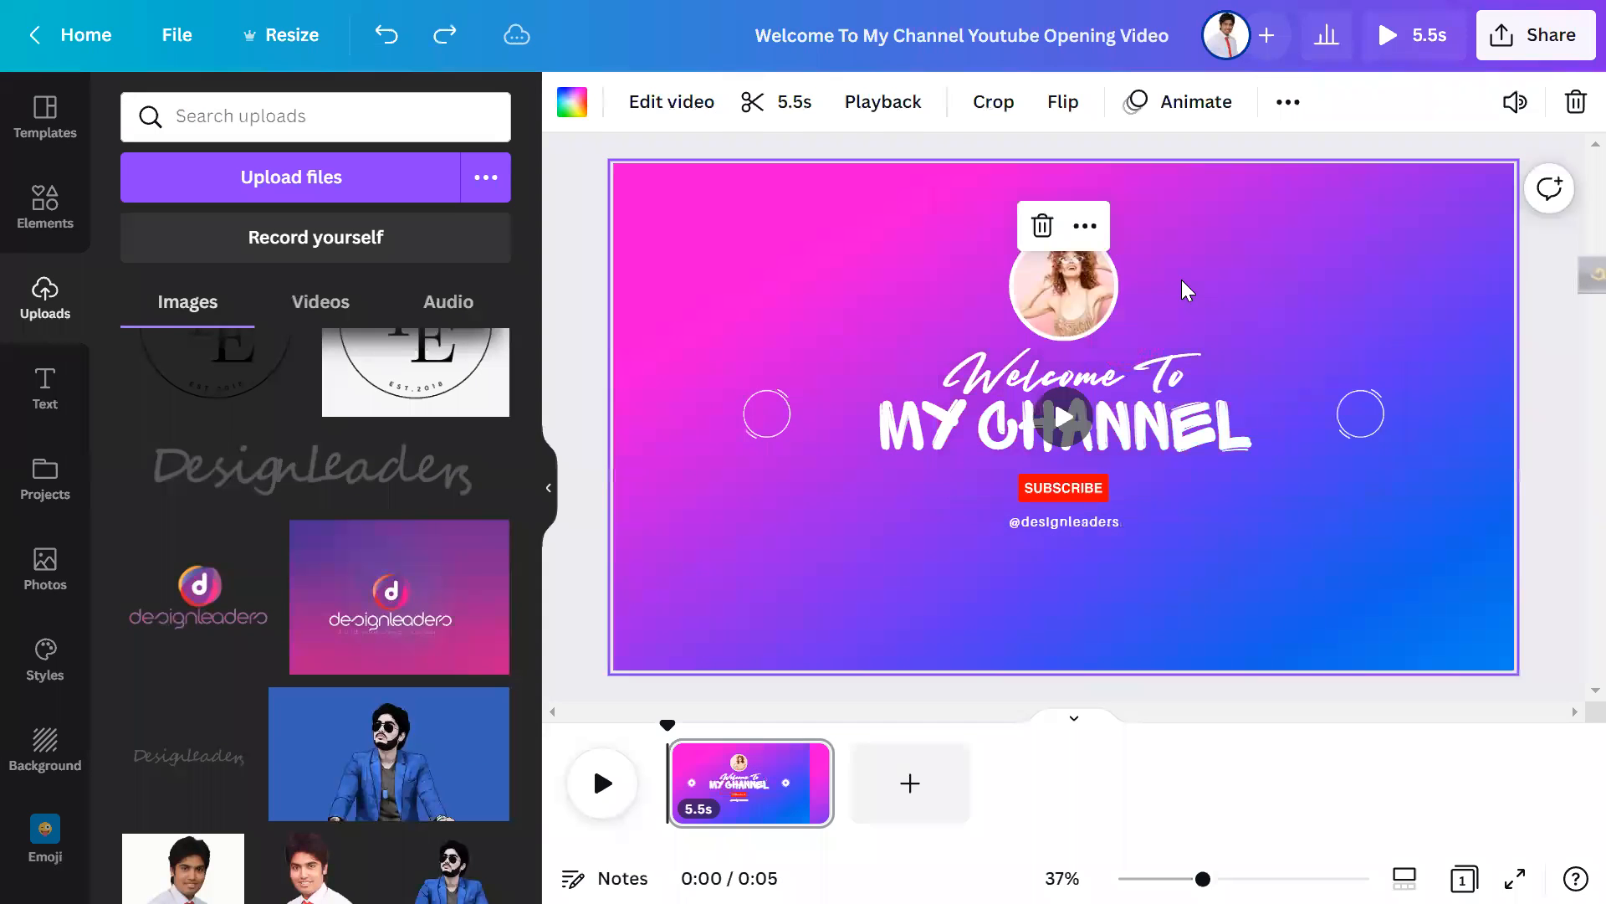
key(ctrl+z)
key(ctrl+z)
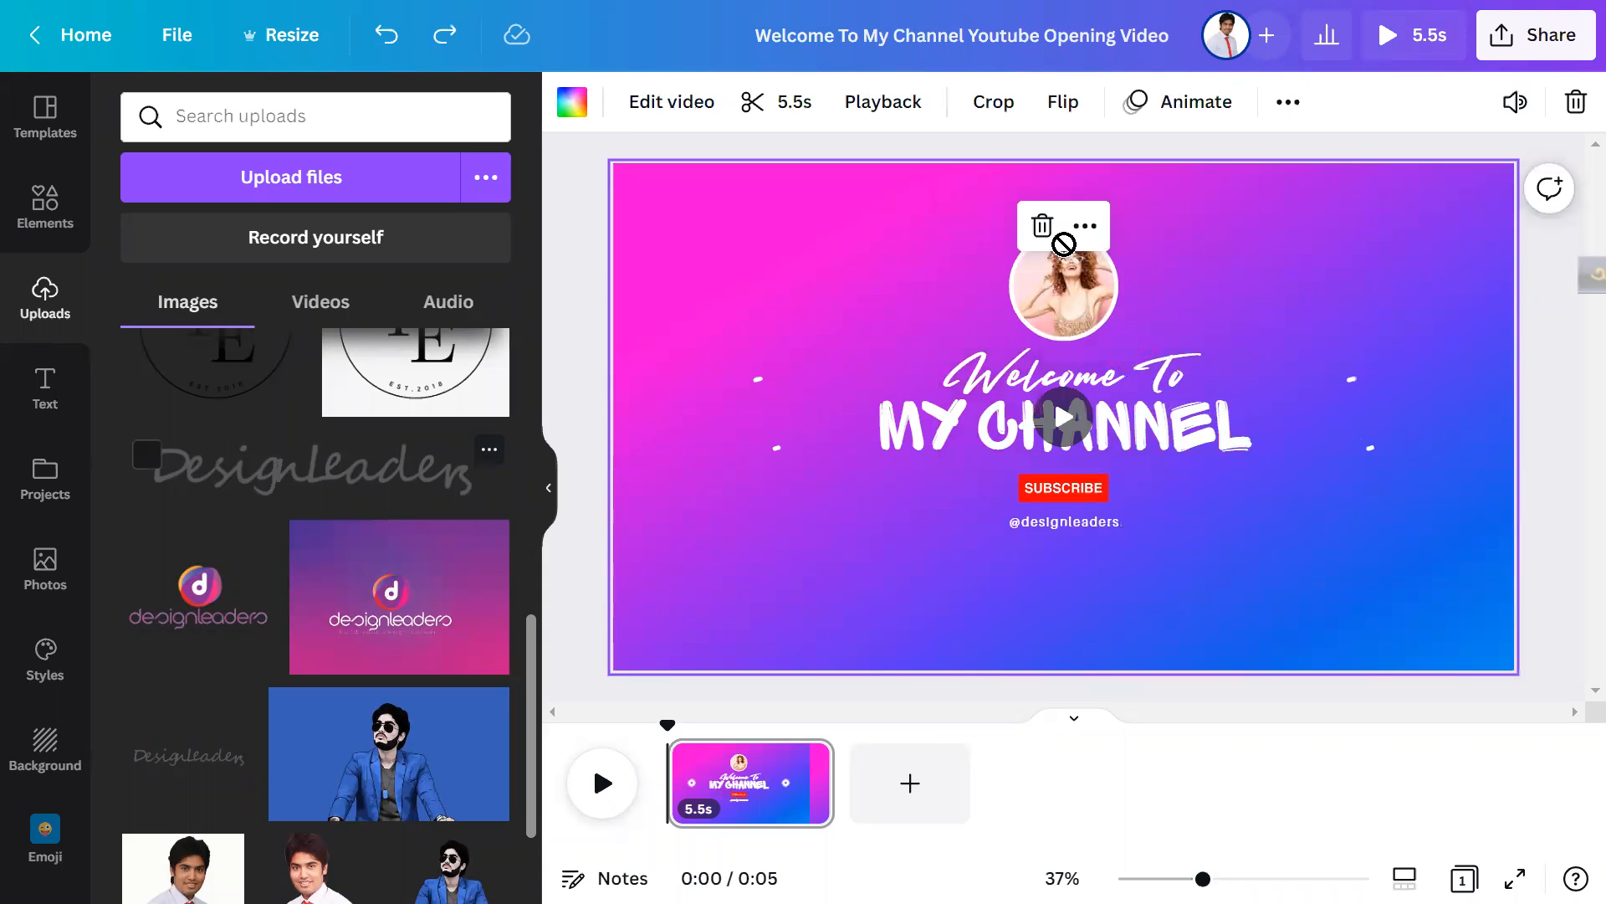
Step: Replace the photo in the circular frame with the uploaded designleaders logo that has the purple-pink background
drag(1038, 257, 1036, 257)
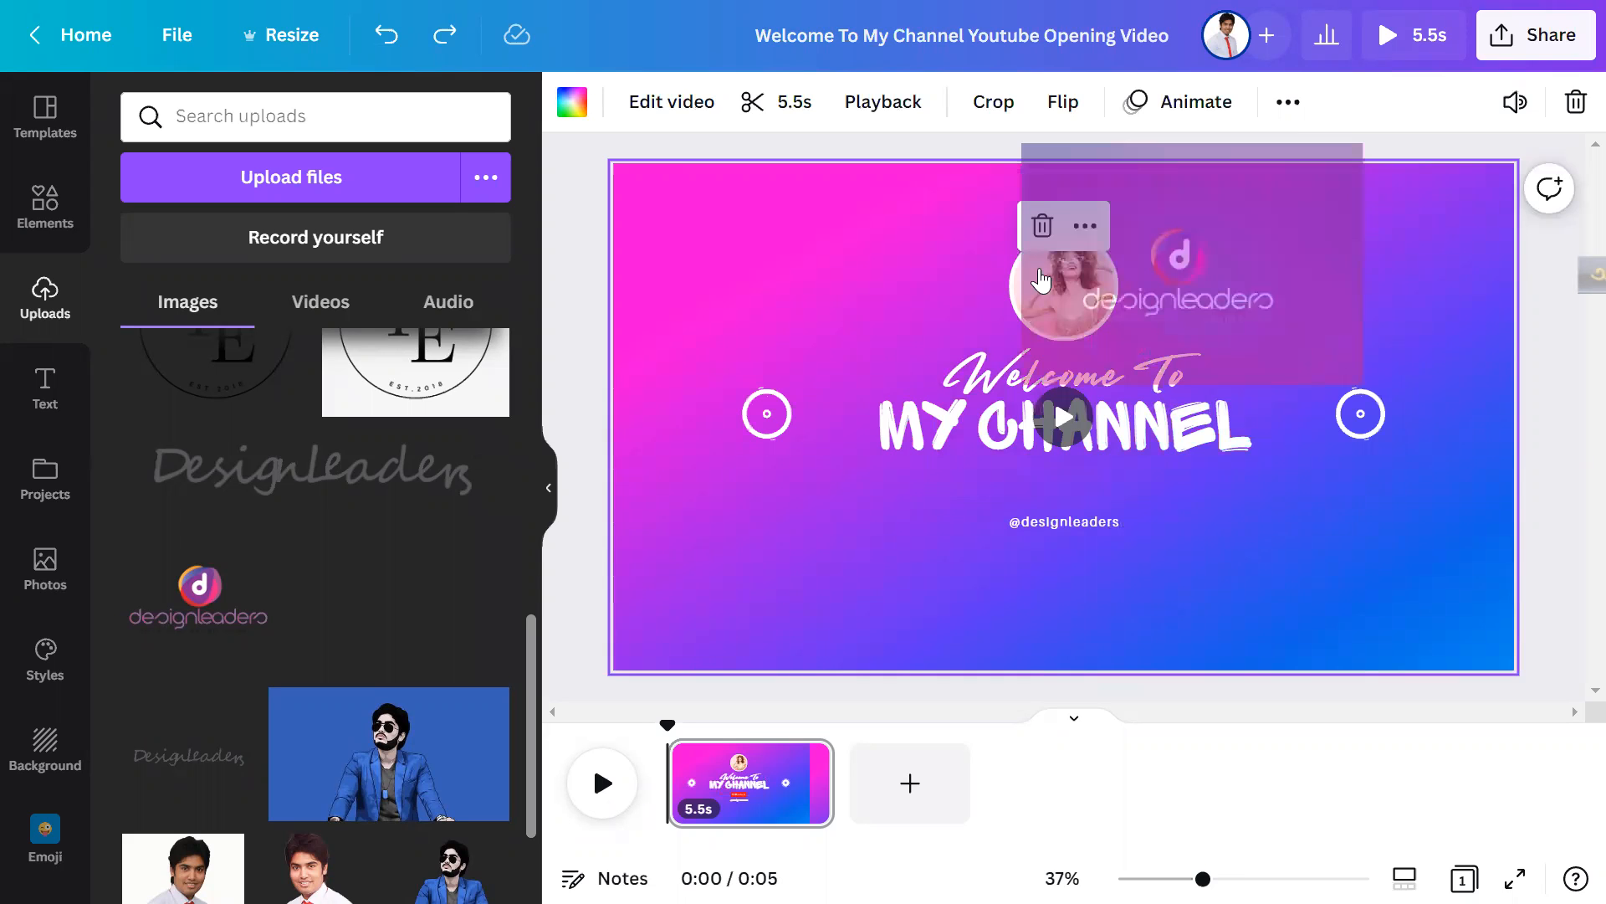
drag(1041, 278, 1043, 281)
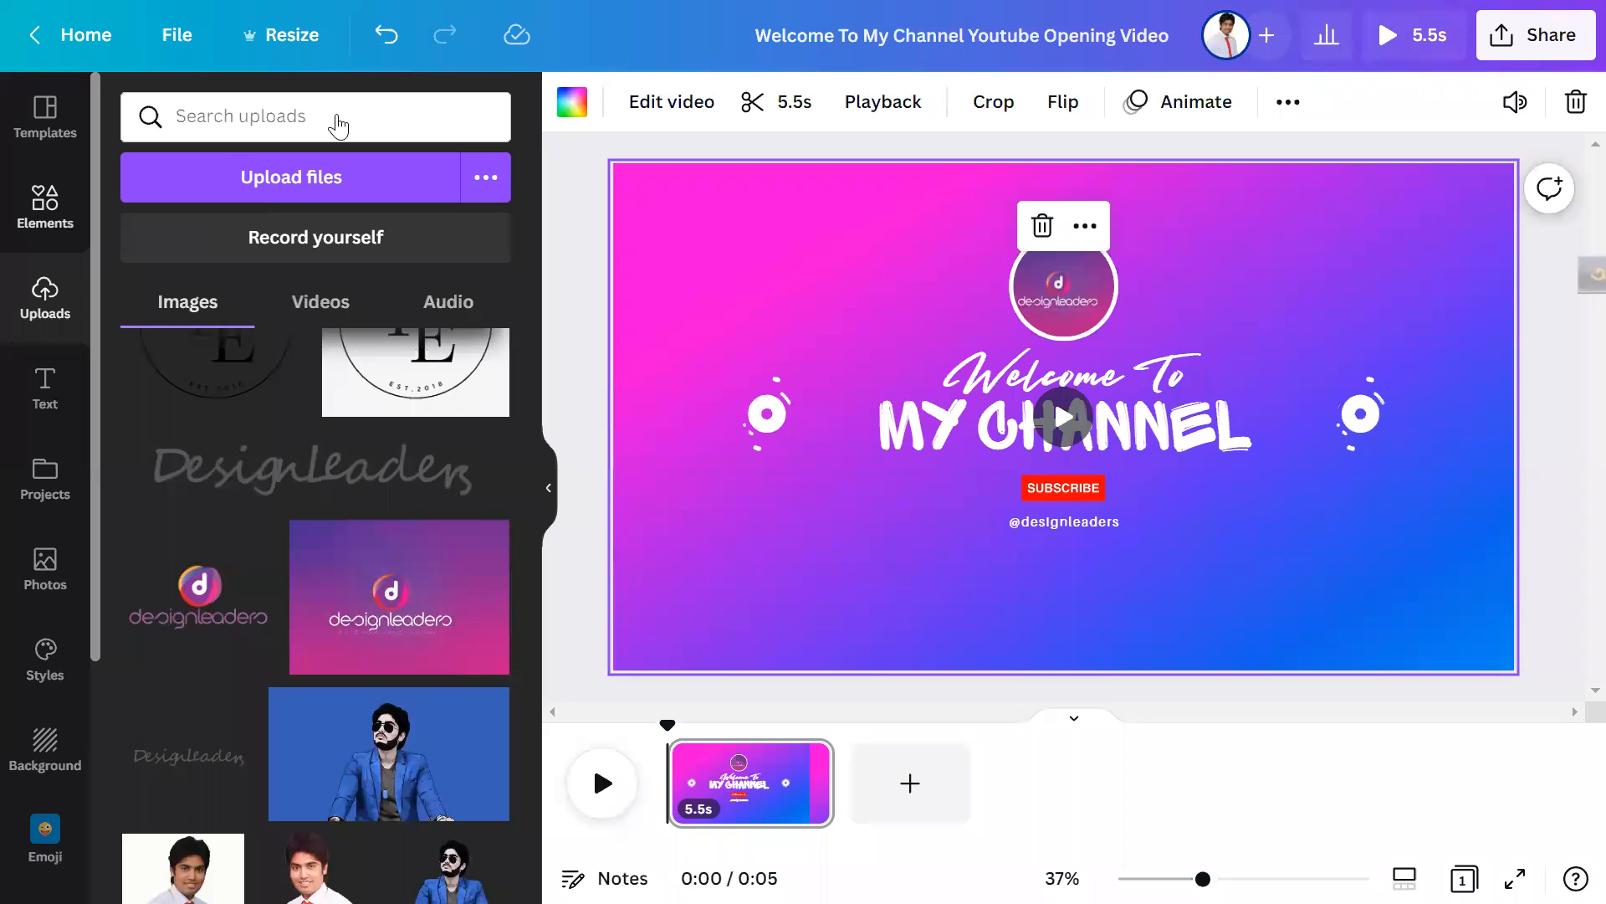
Step: Search the elements library for "mouse click"
click(280, 118)
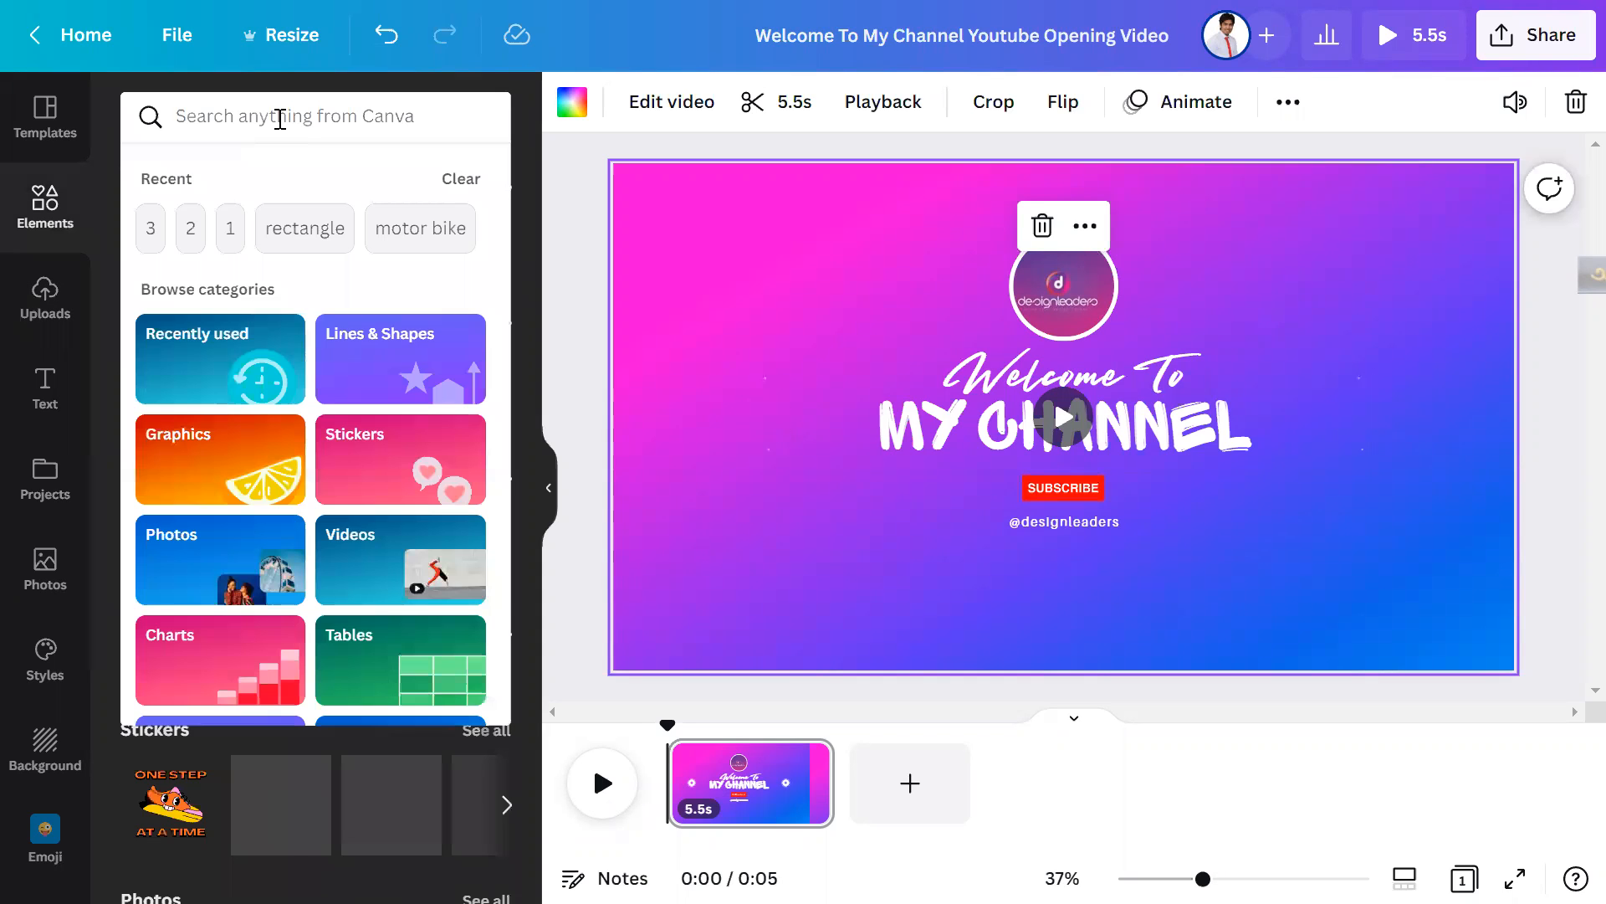
text(ha)
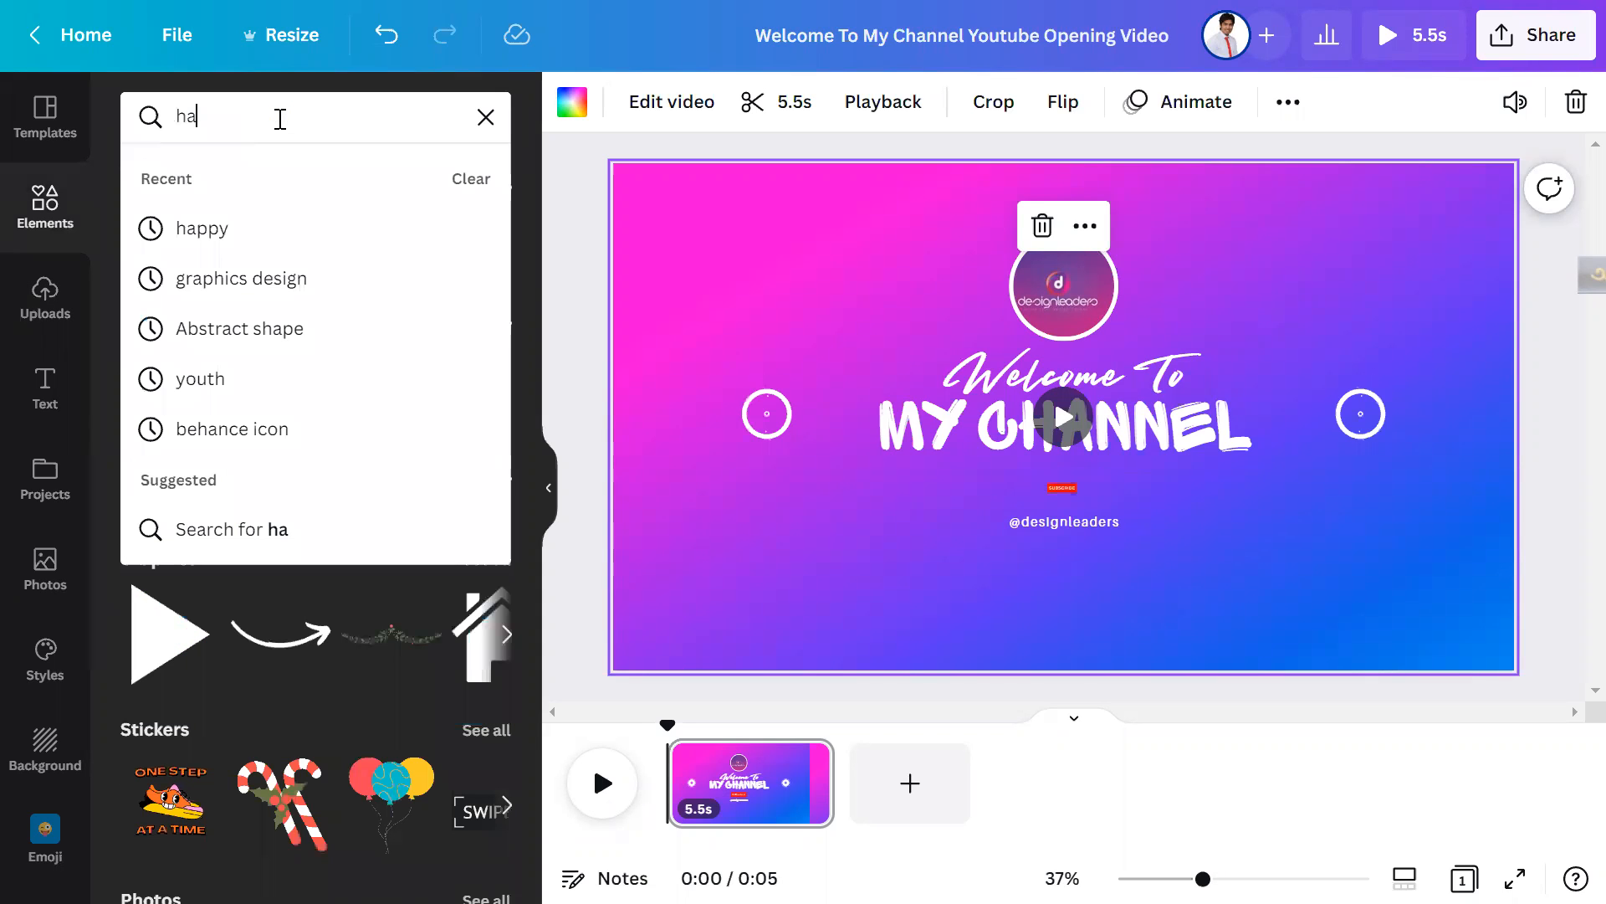
text(n)
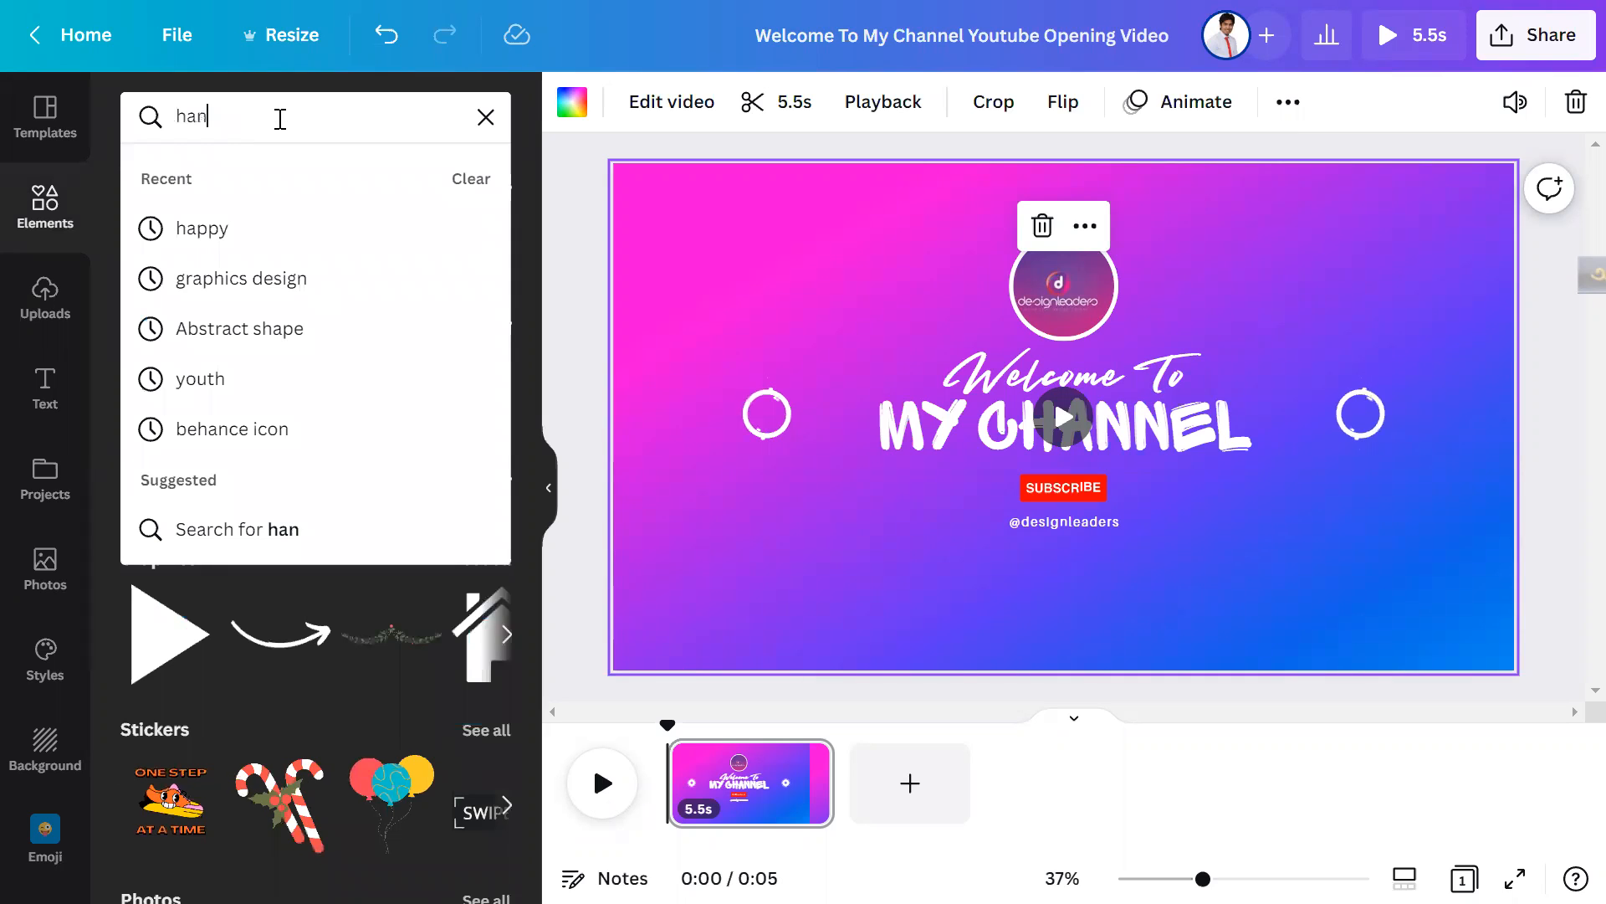
text(d)
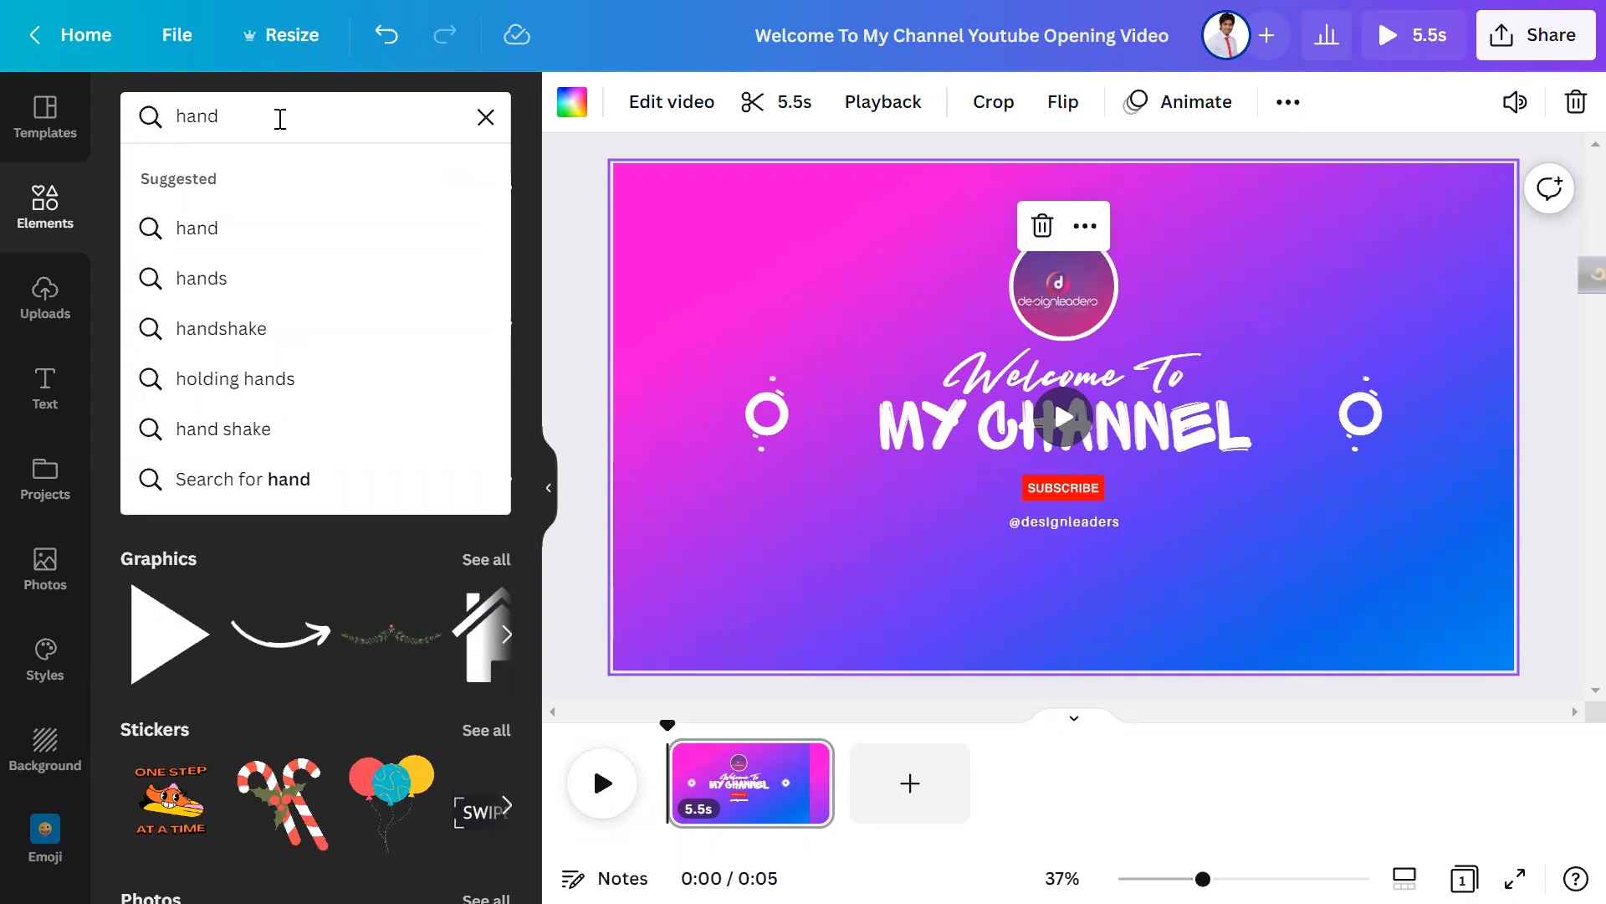
key(ctrl+a)
text(click)
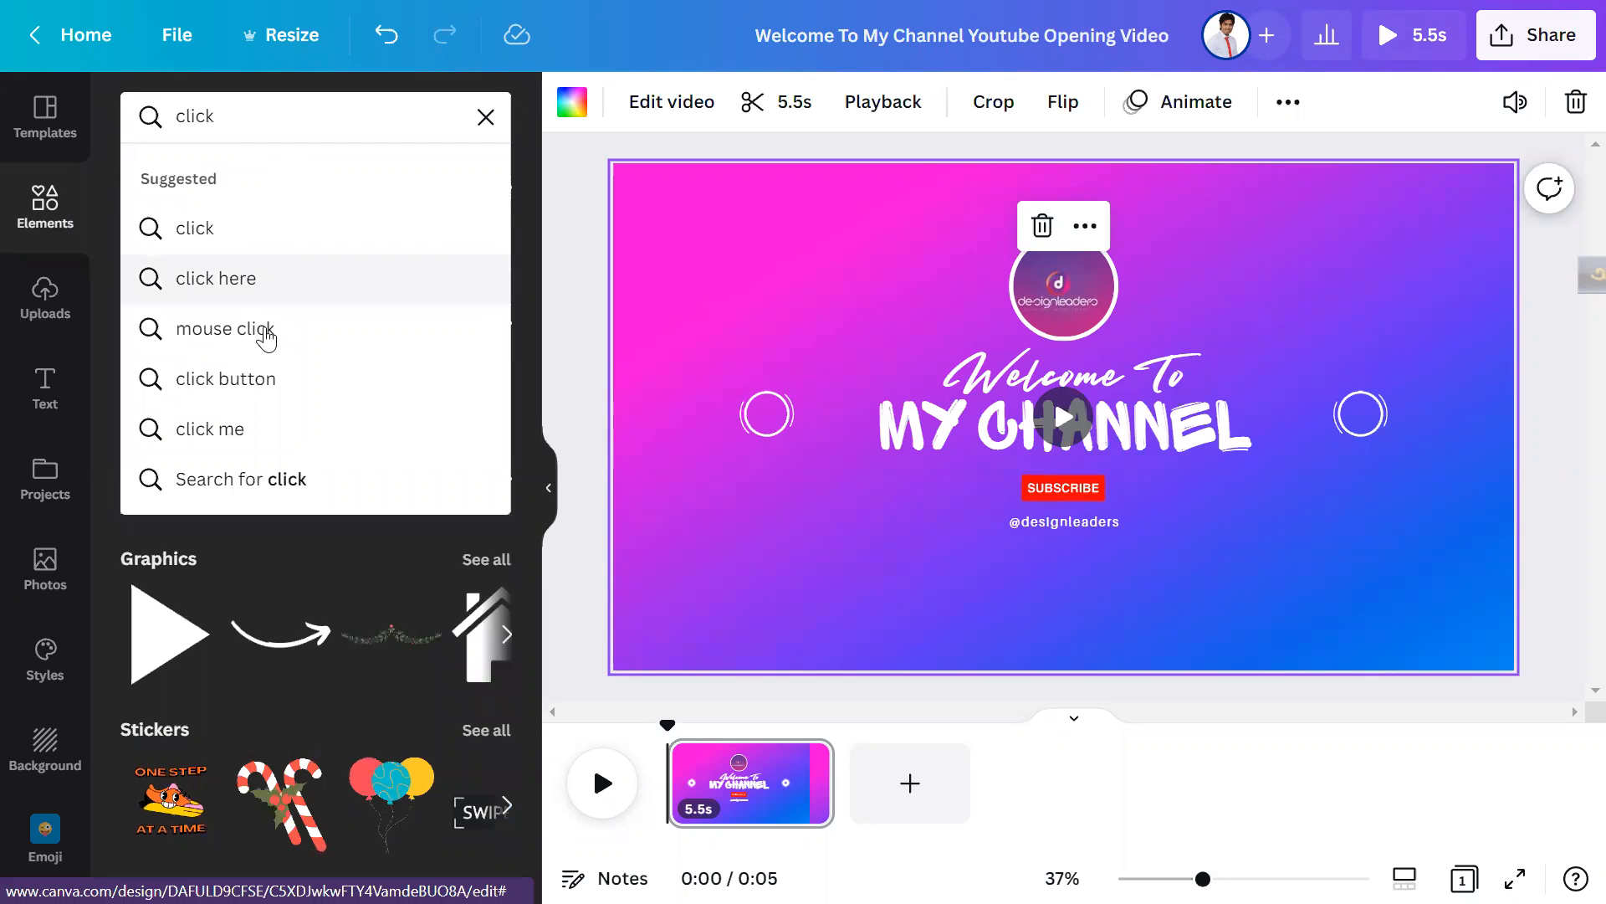
click(266, 335)
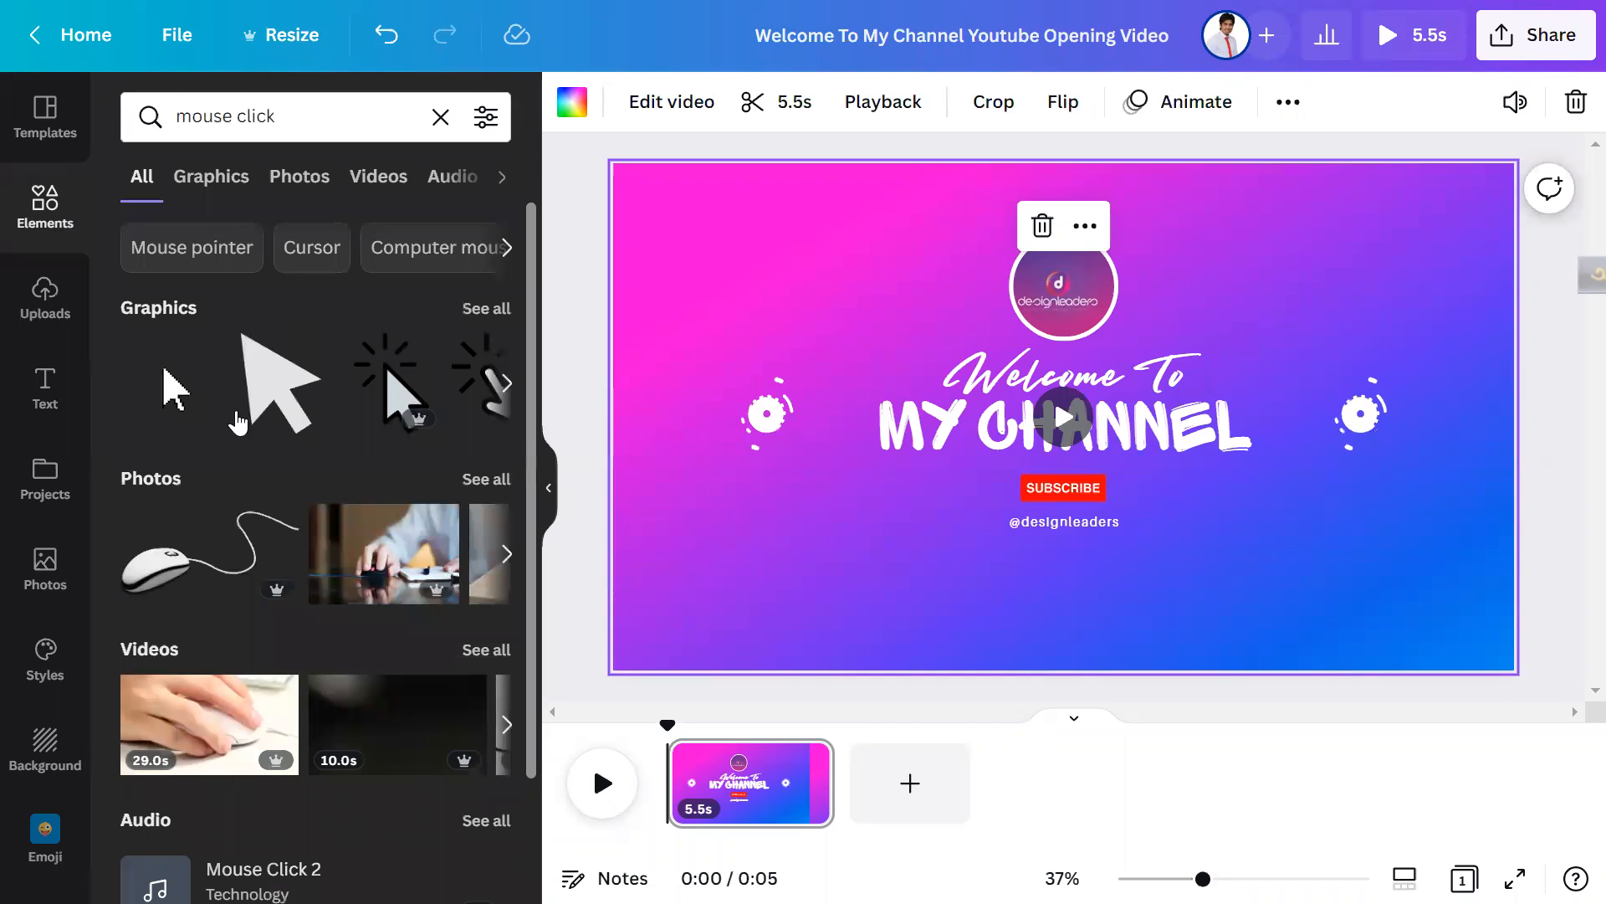
Step: Add the animated white mouse-pointer graphic, shrinking it and placing it just below the Subscribe button and handle
click(183, 400)
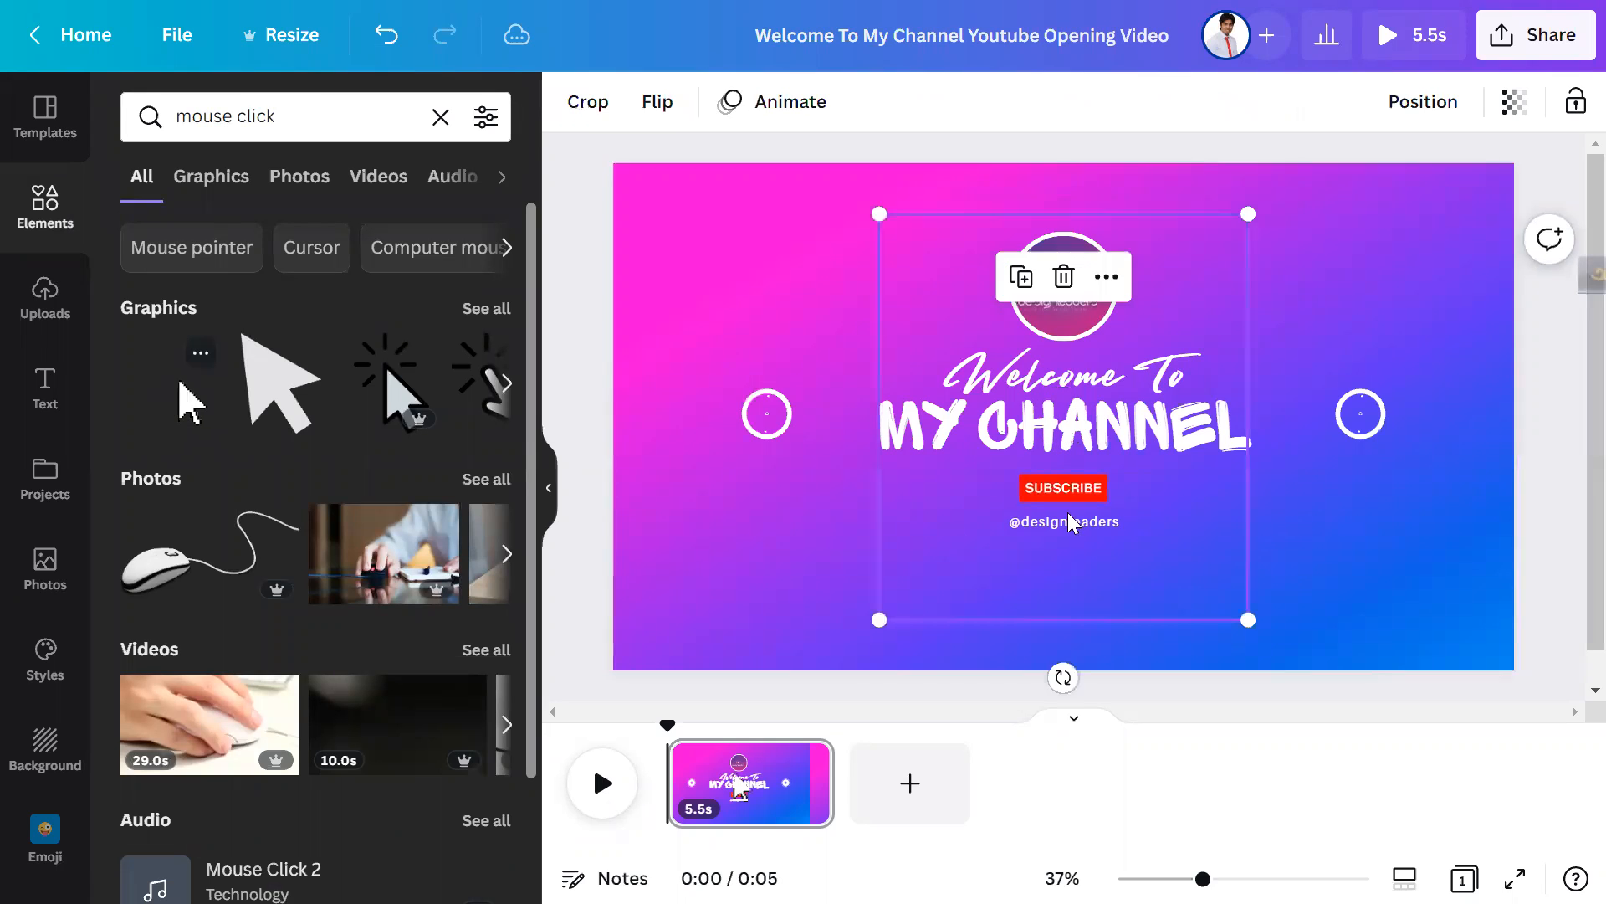
drag(880, 214, 1158, 585)
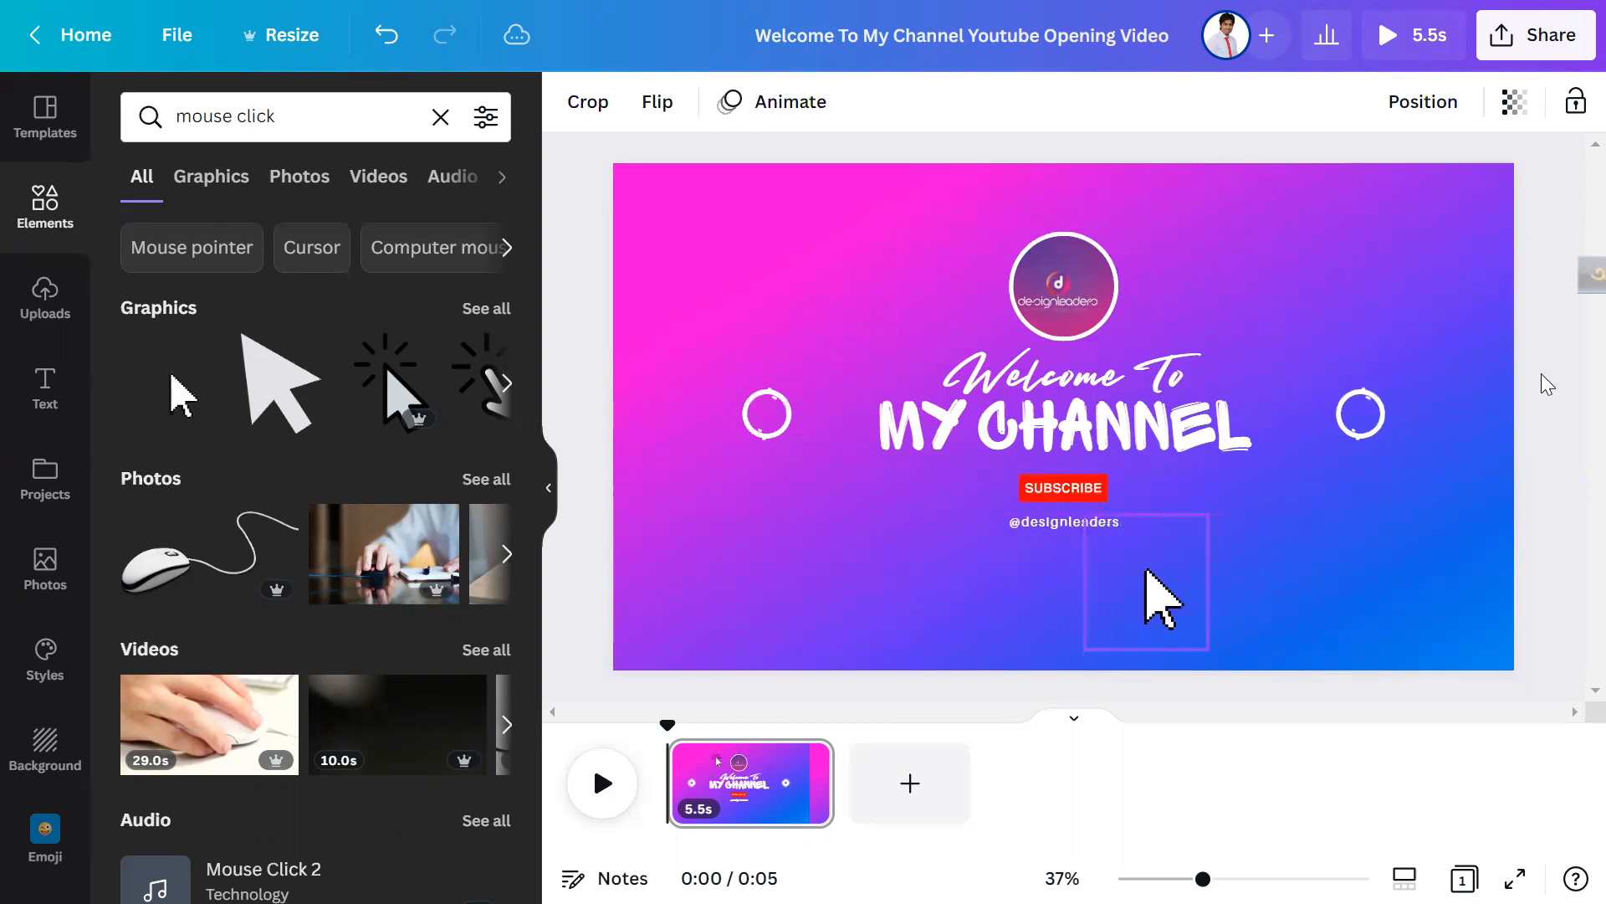
click(904, 663)
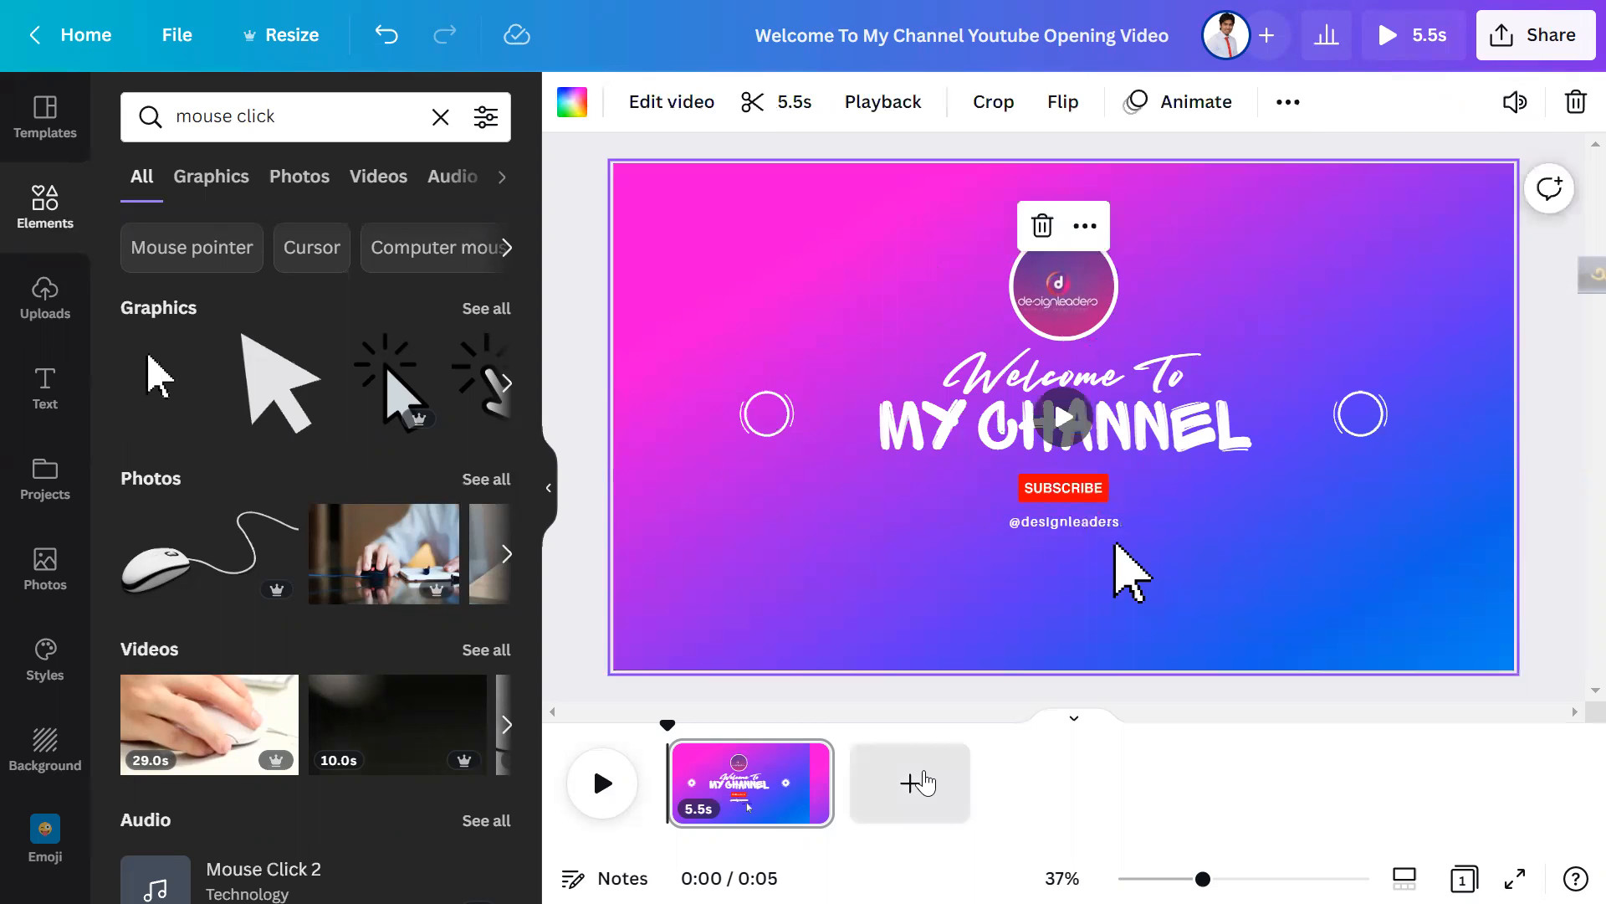
Step: Add a blank page after the intro page and open the stock Videos library
click(922, 783)
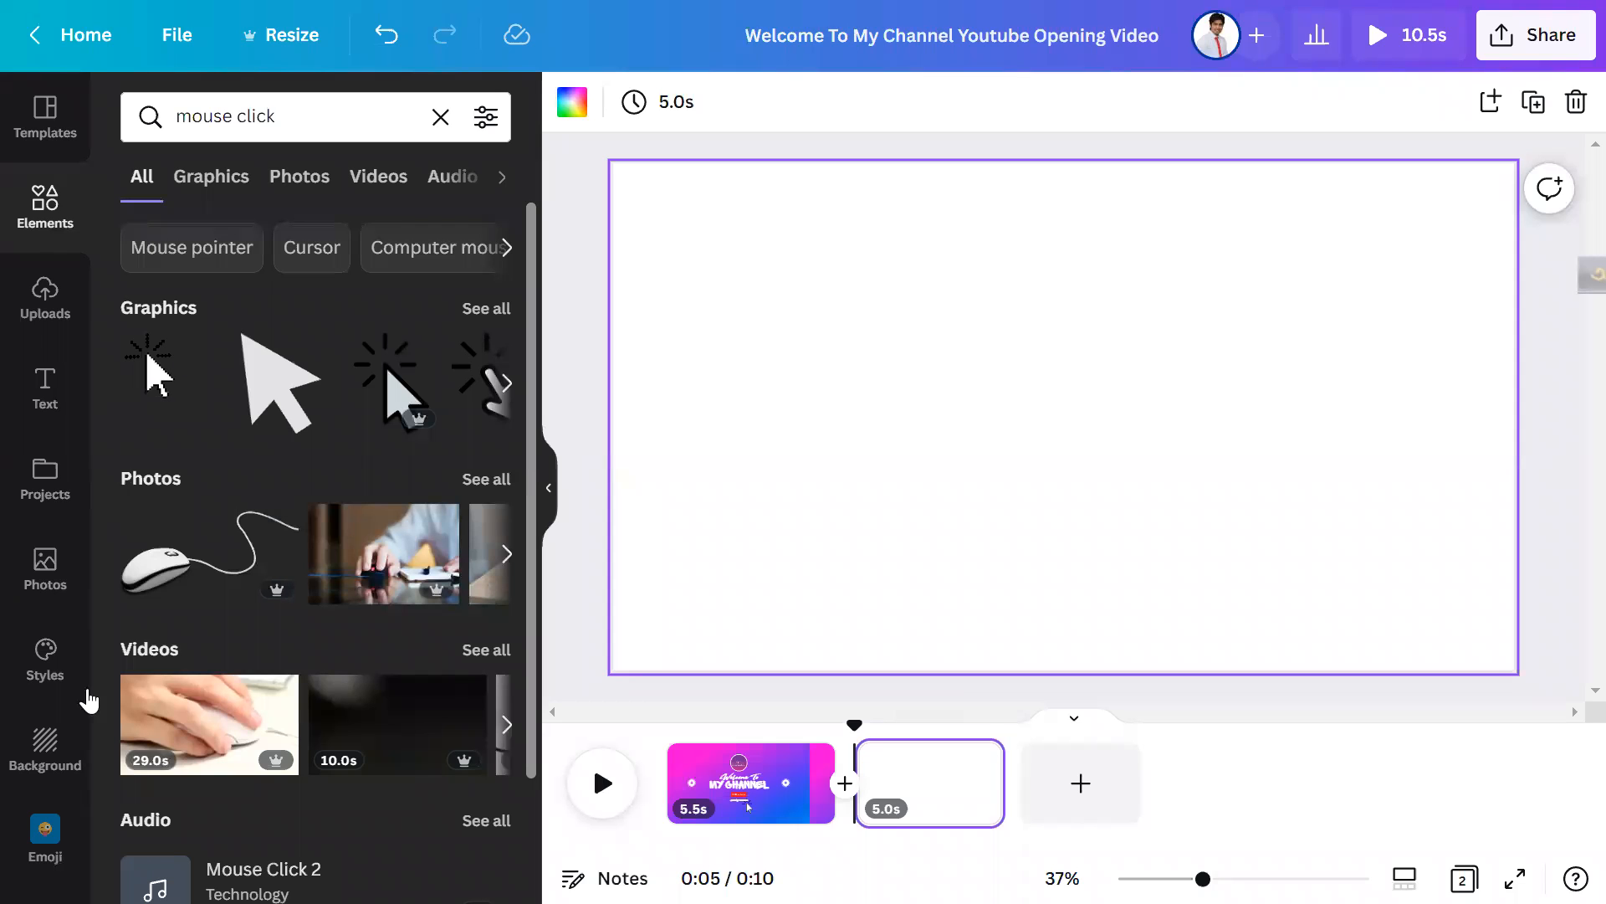
scroll(84, 695, down, 3)
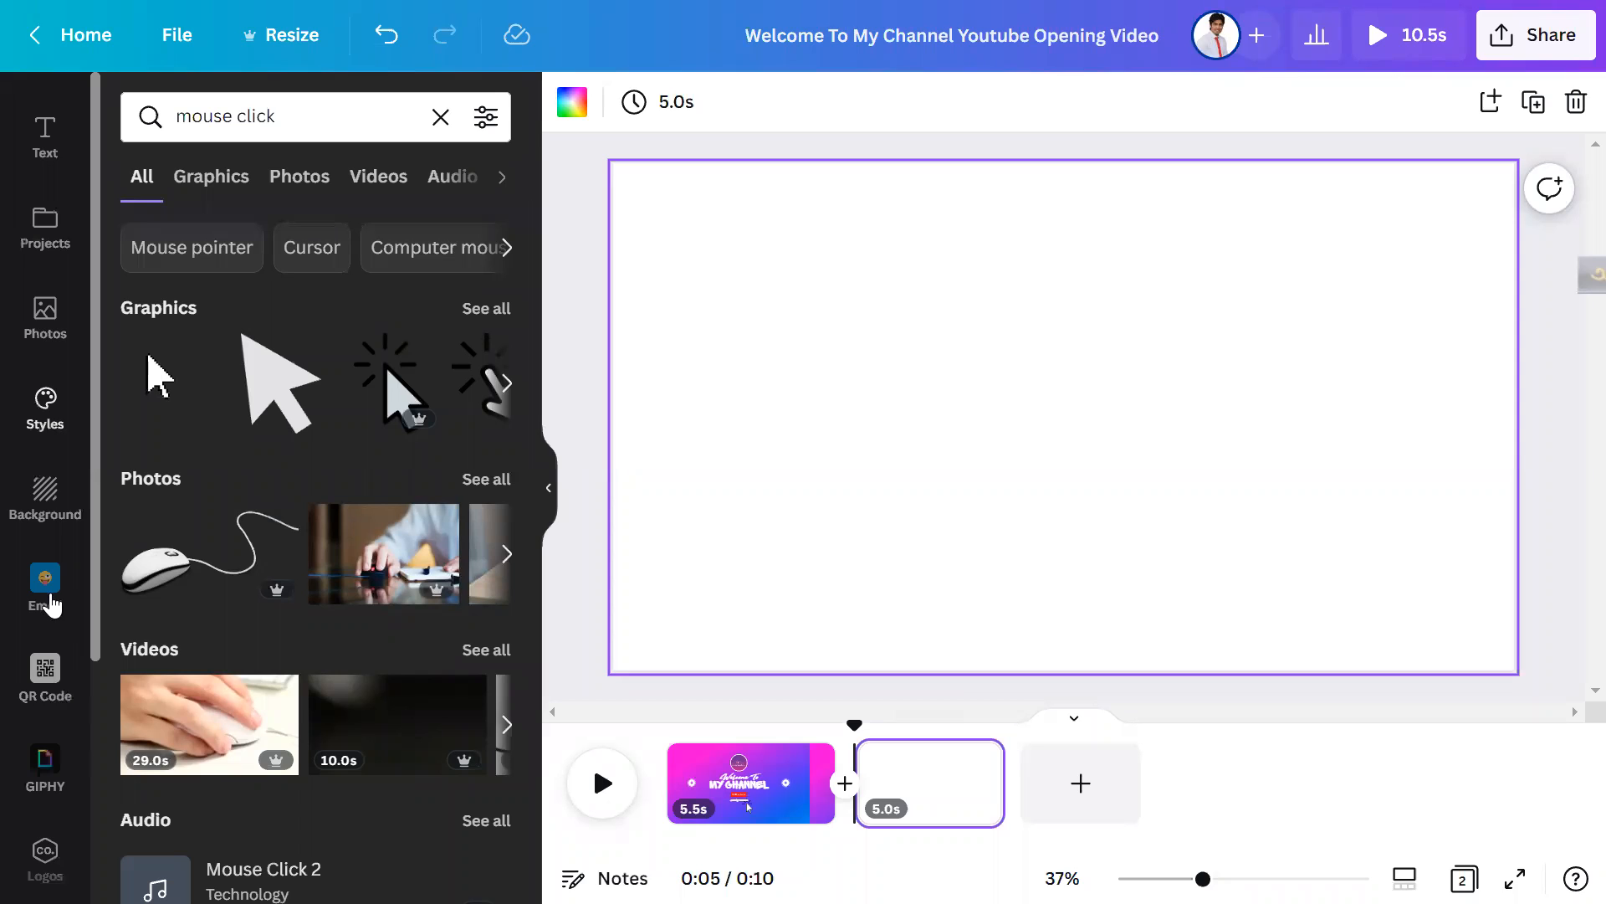
scroll(52, 604, up, 3)
scroll(52, 604, down, 3)
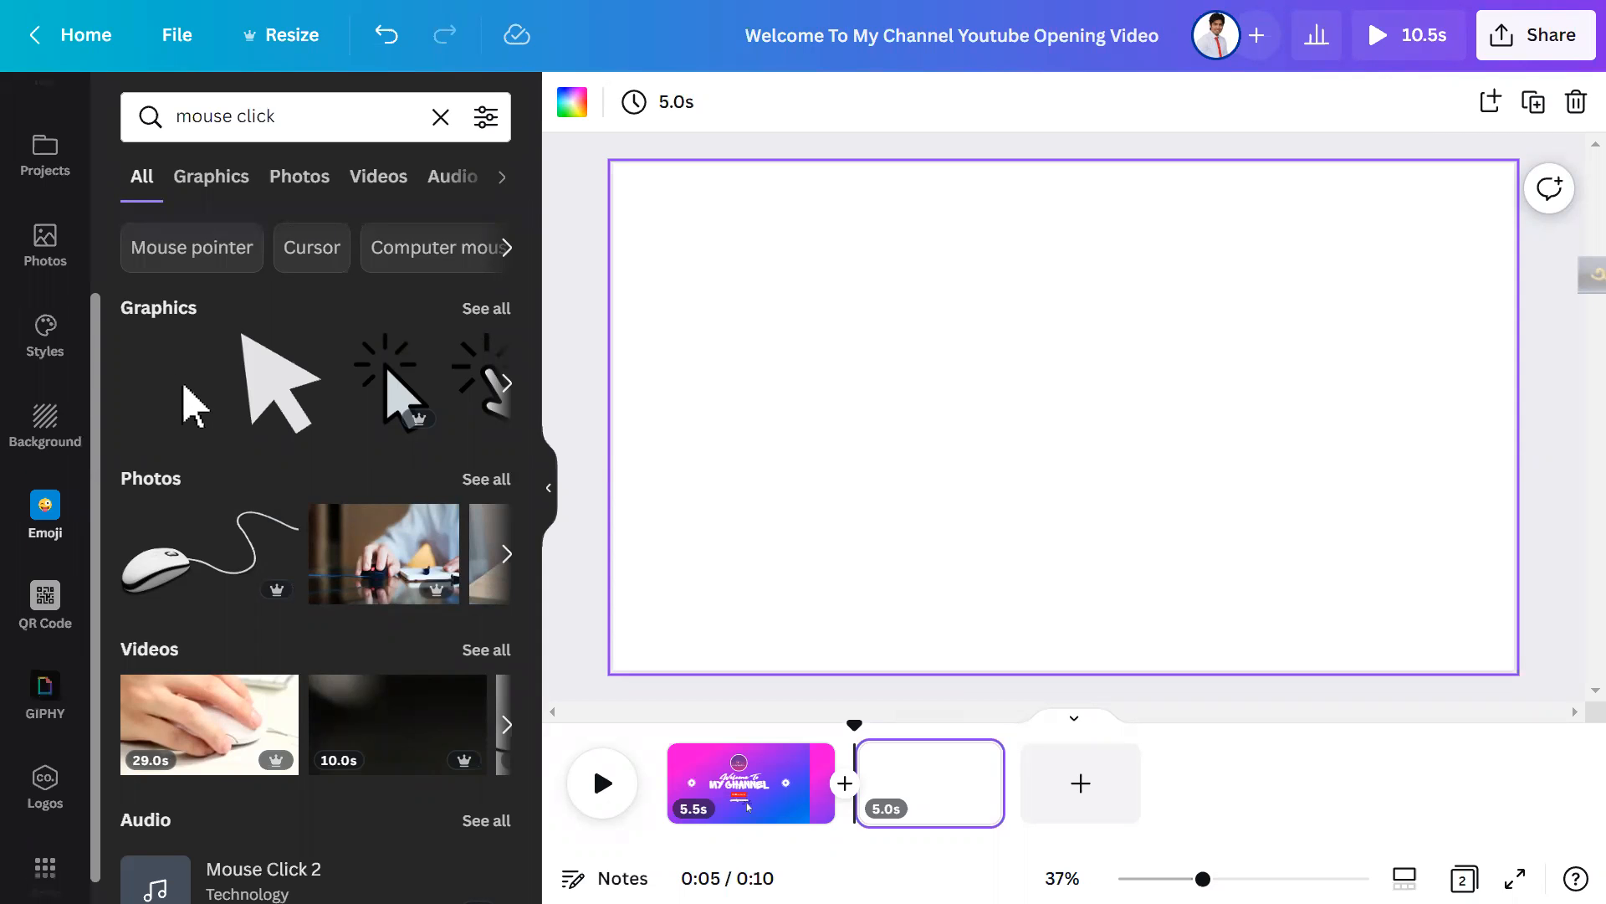
click(45, 860)
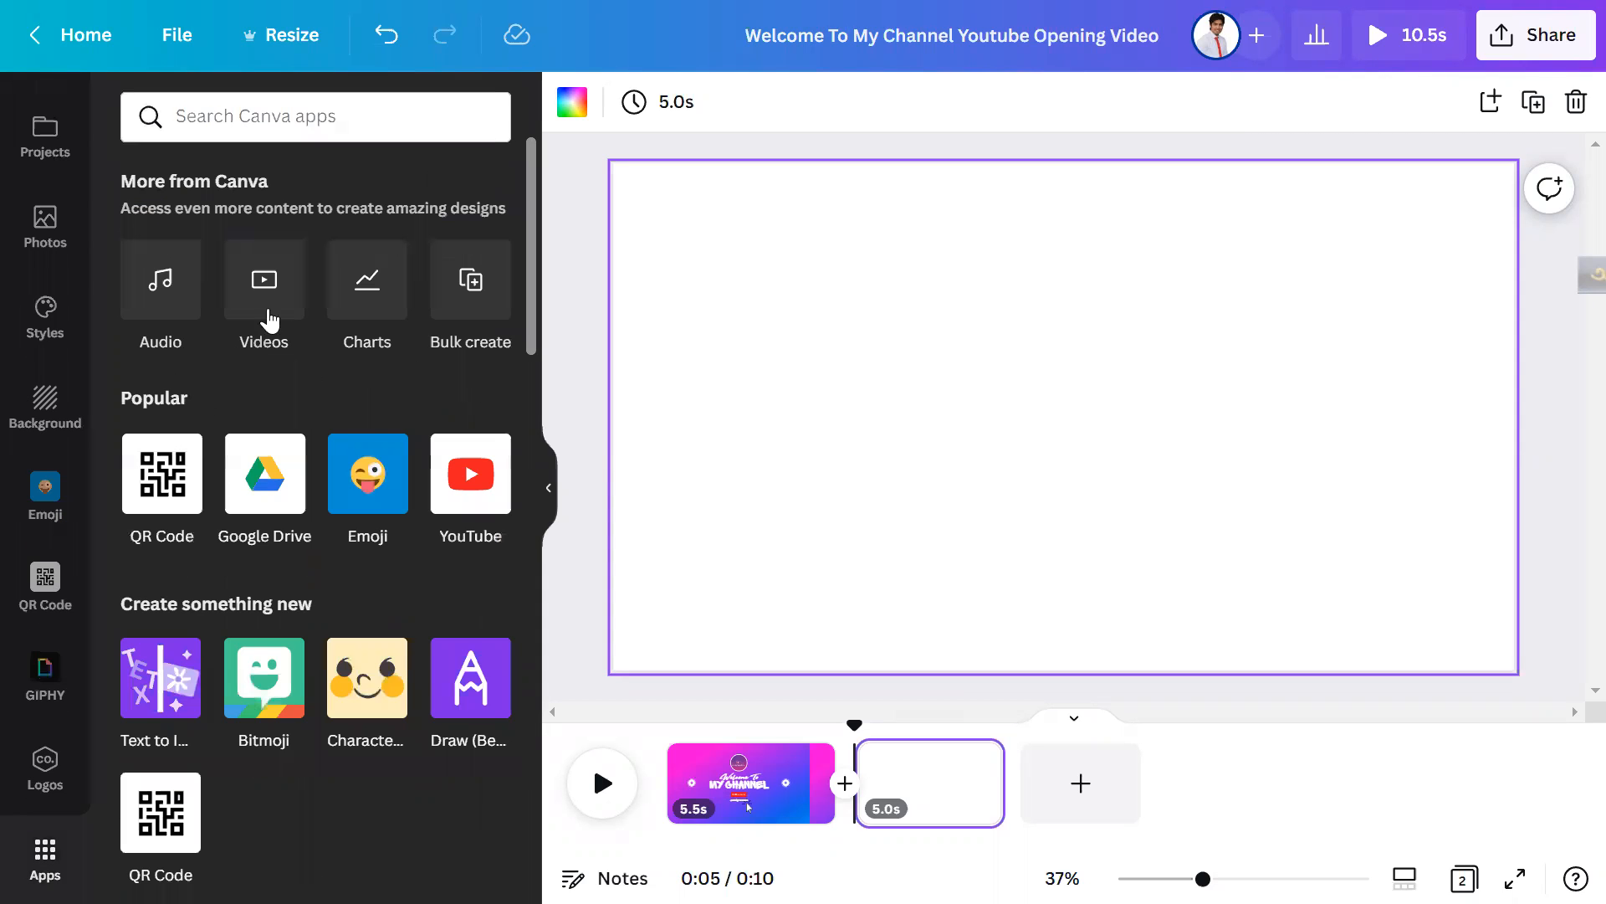
click(266, 314)
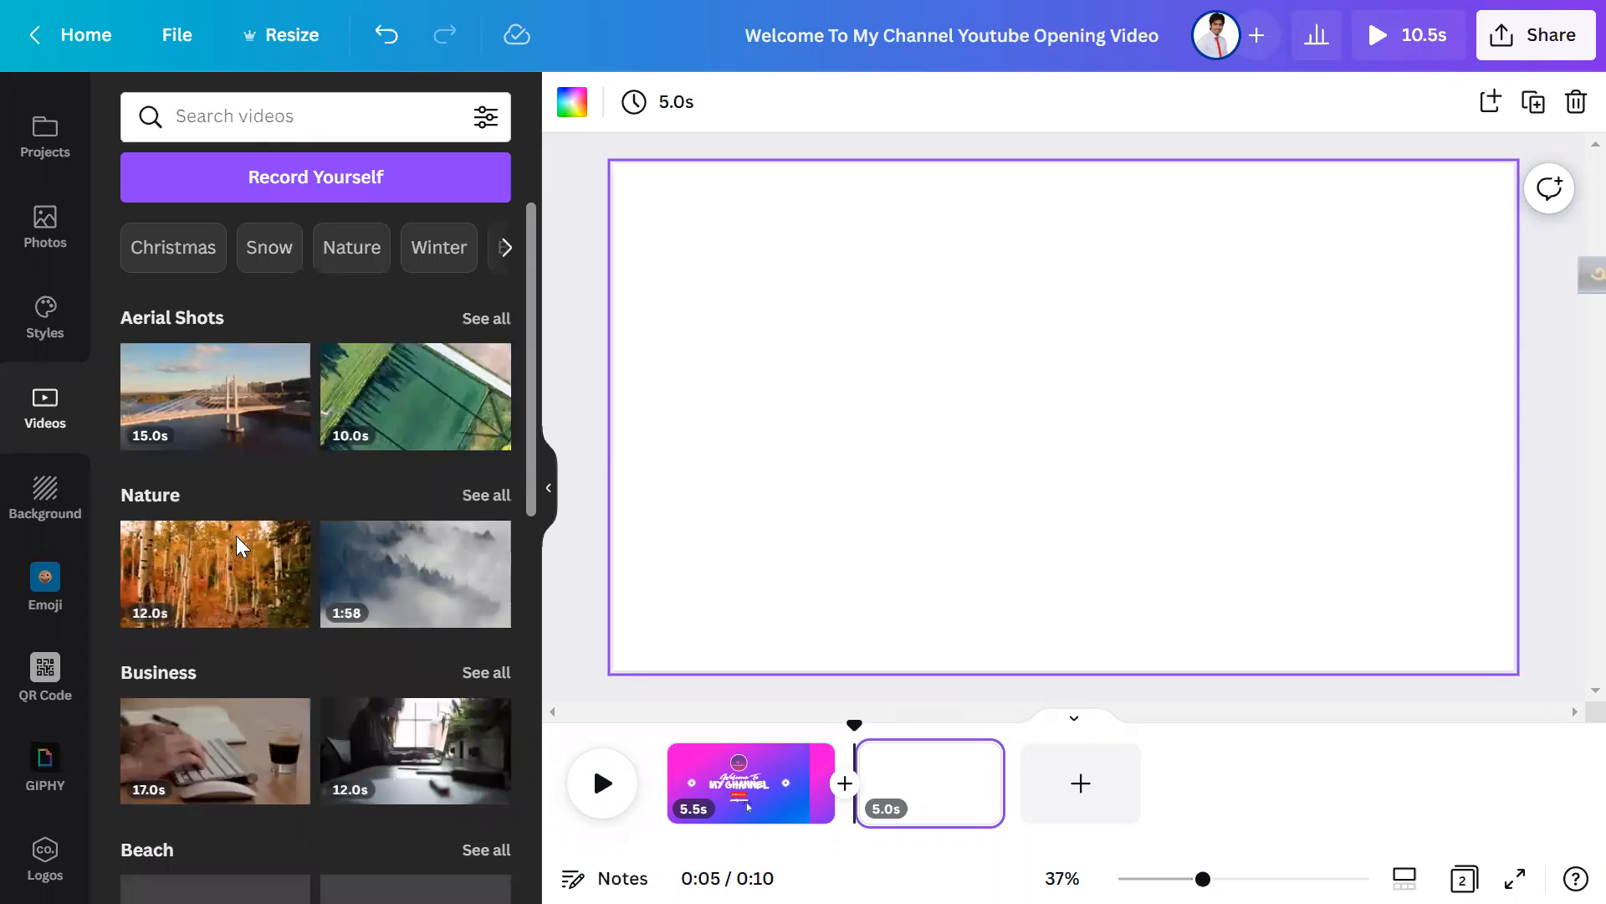
Step: Search the stock videos for "graphic design"
scroll(236, 543, down, 2)
scroll(237, 545, up, 2)
click(315, 113)
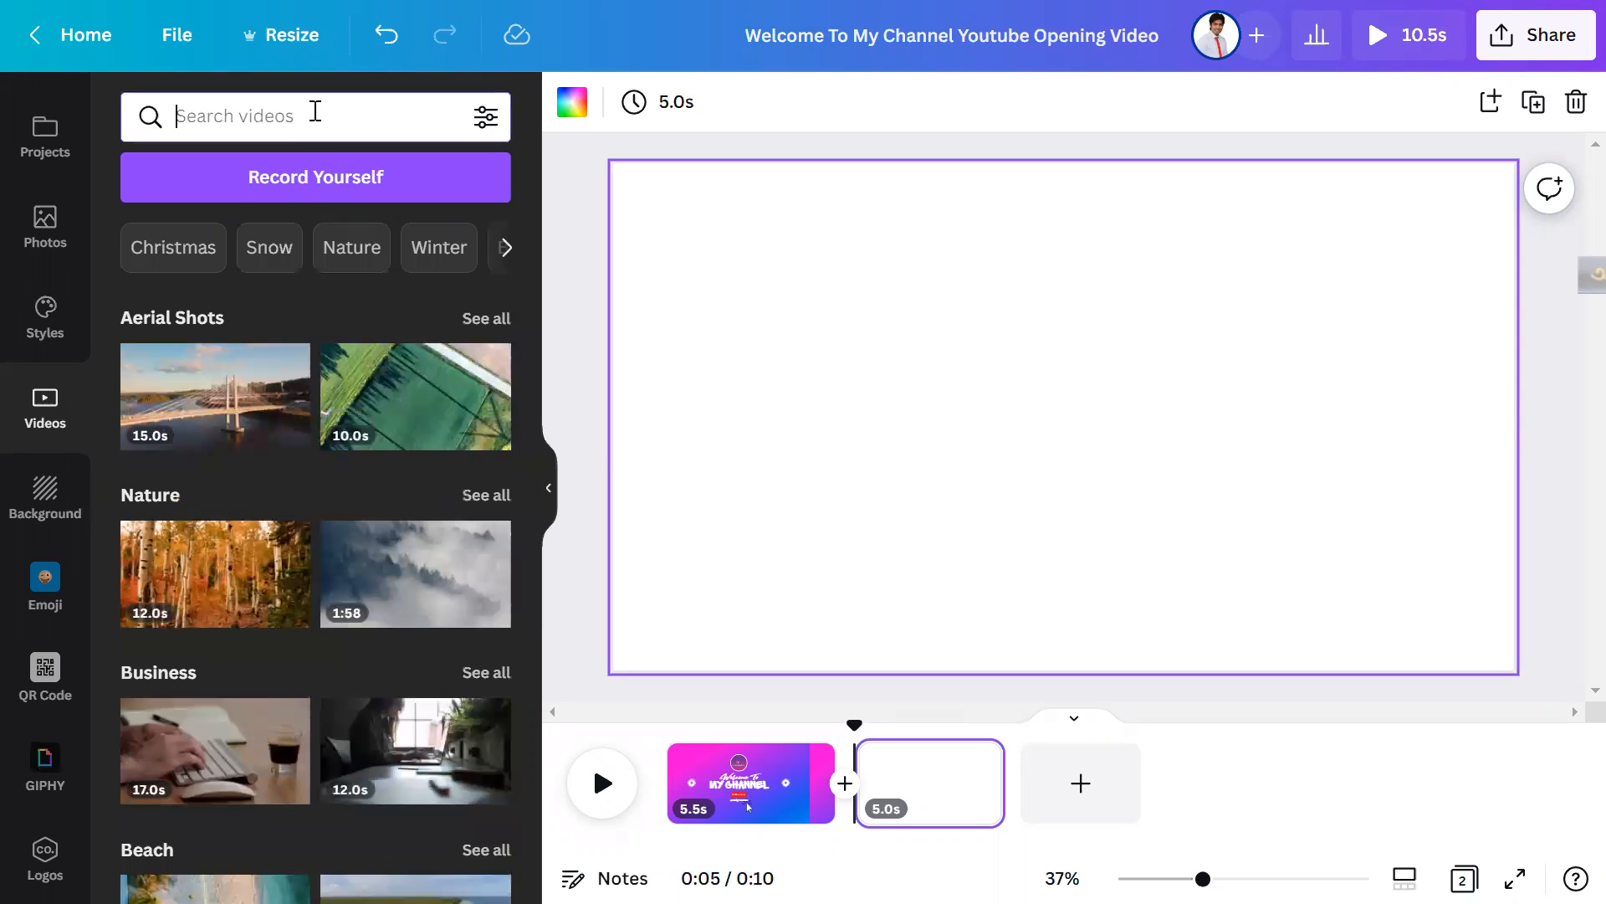
text(des)
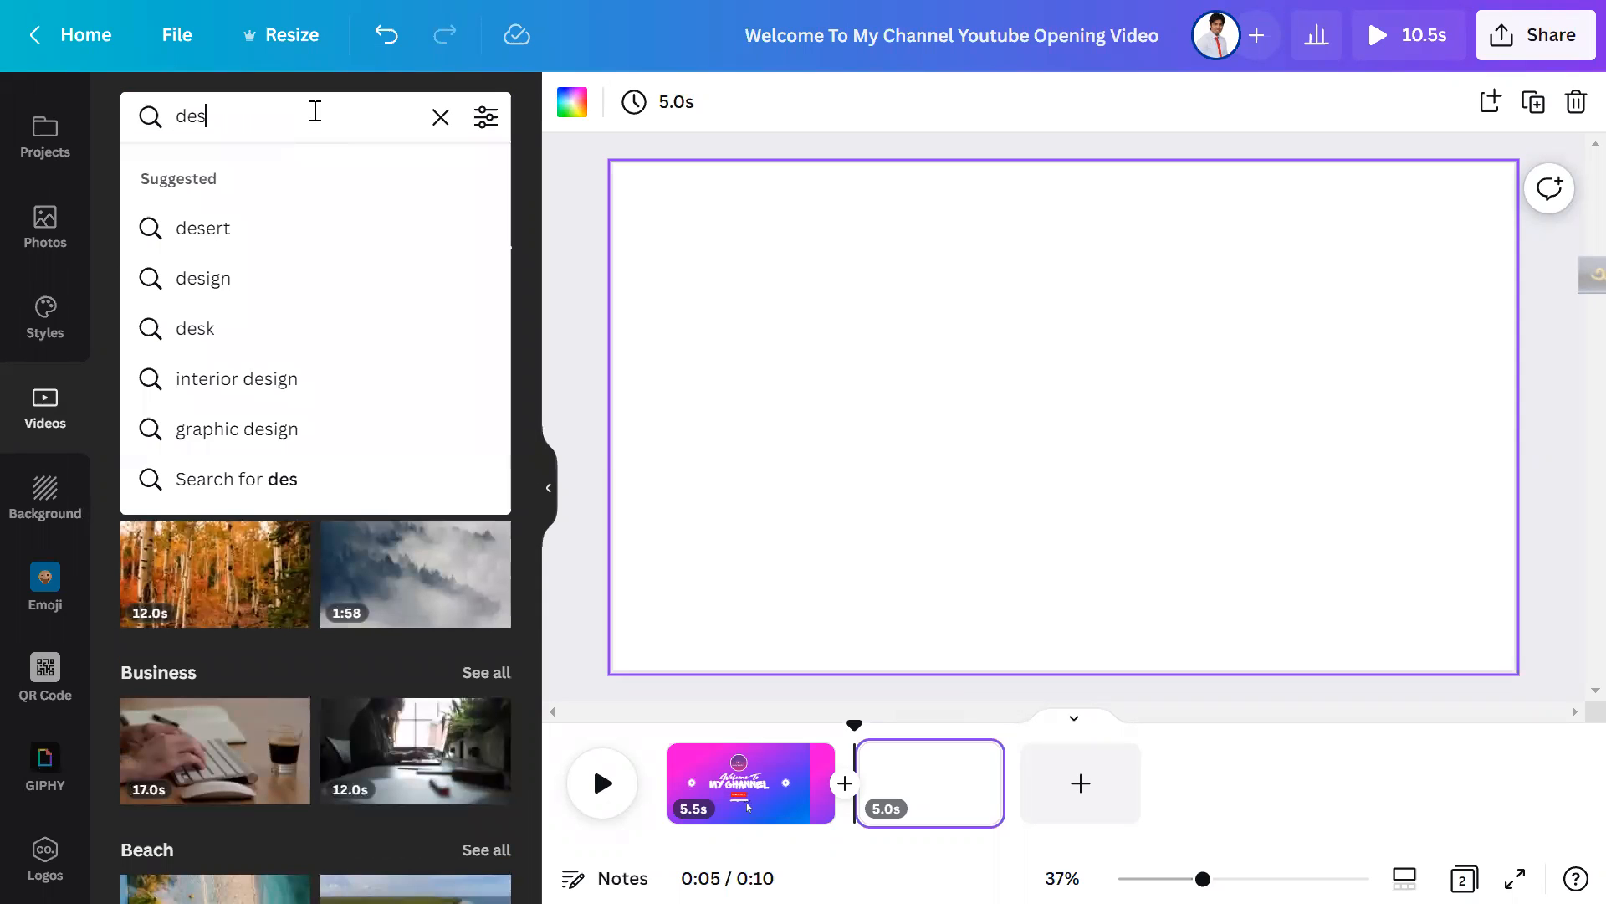
text(ign)
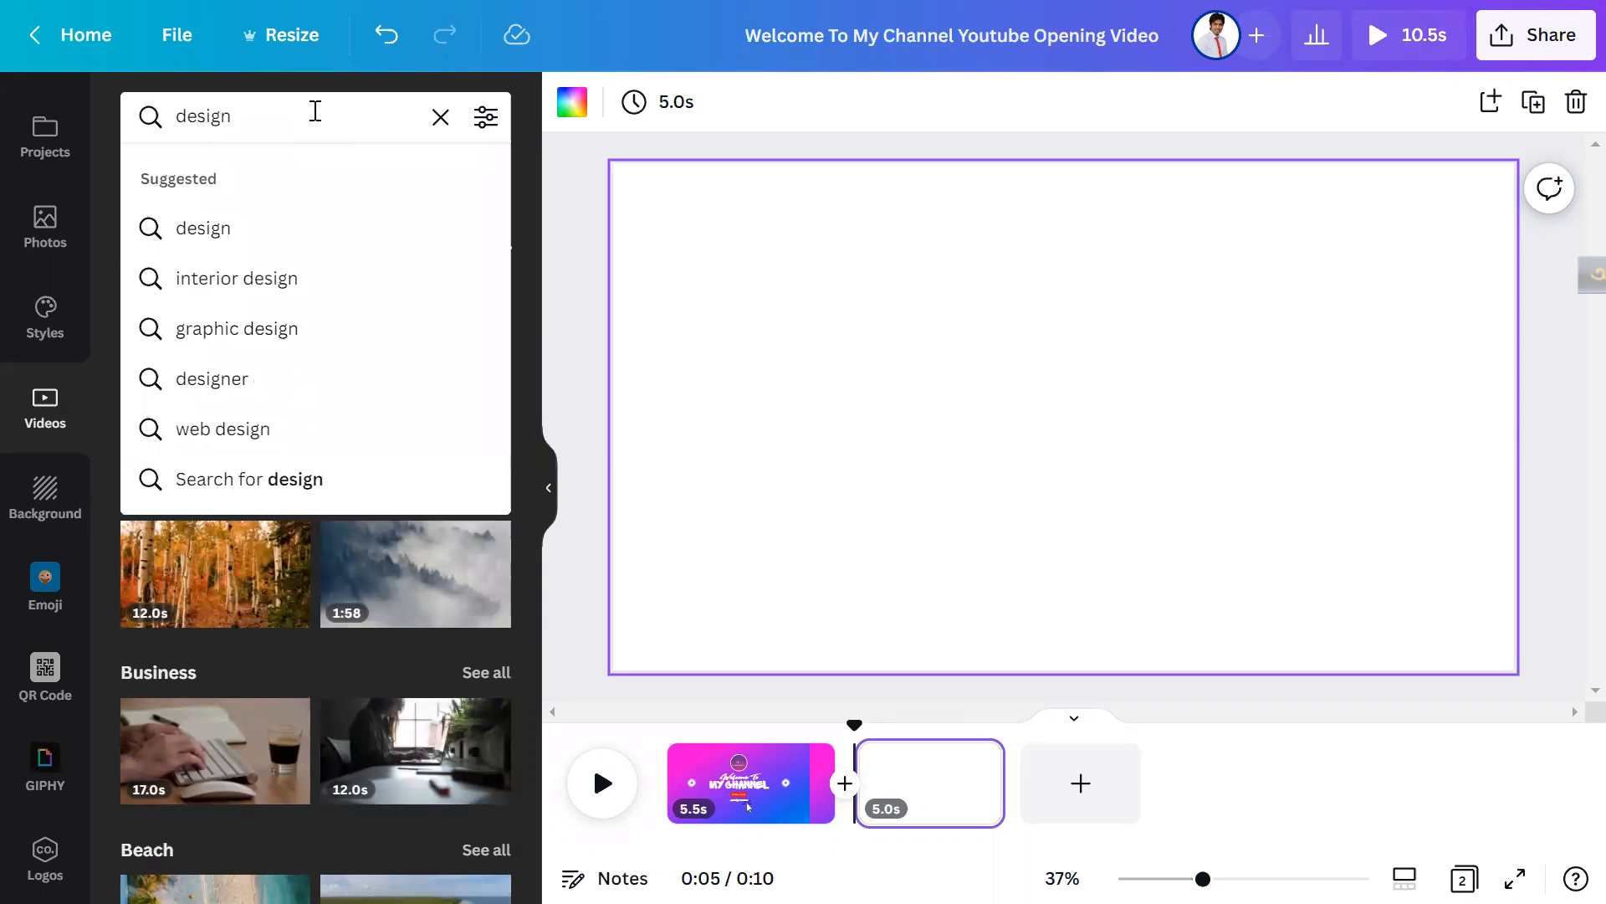
key(Down)
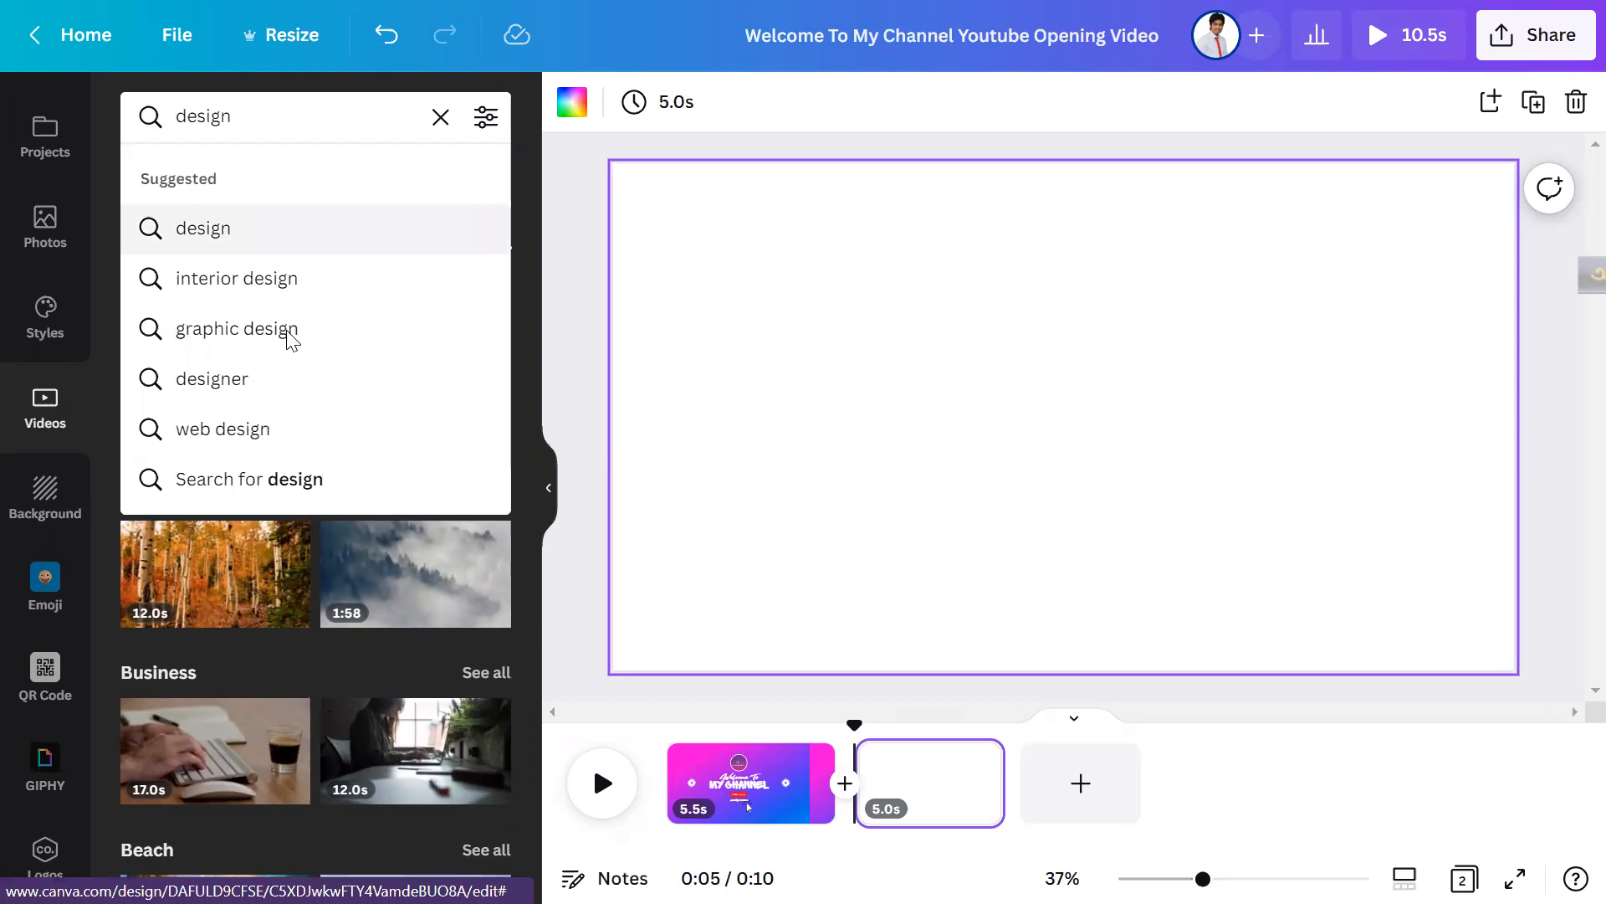
click(290, 333)
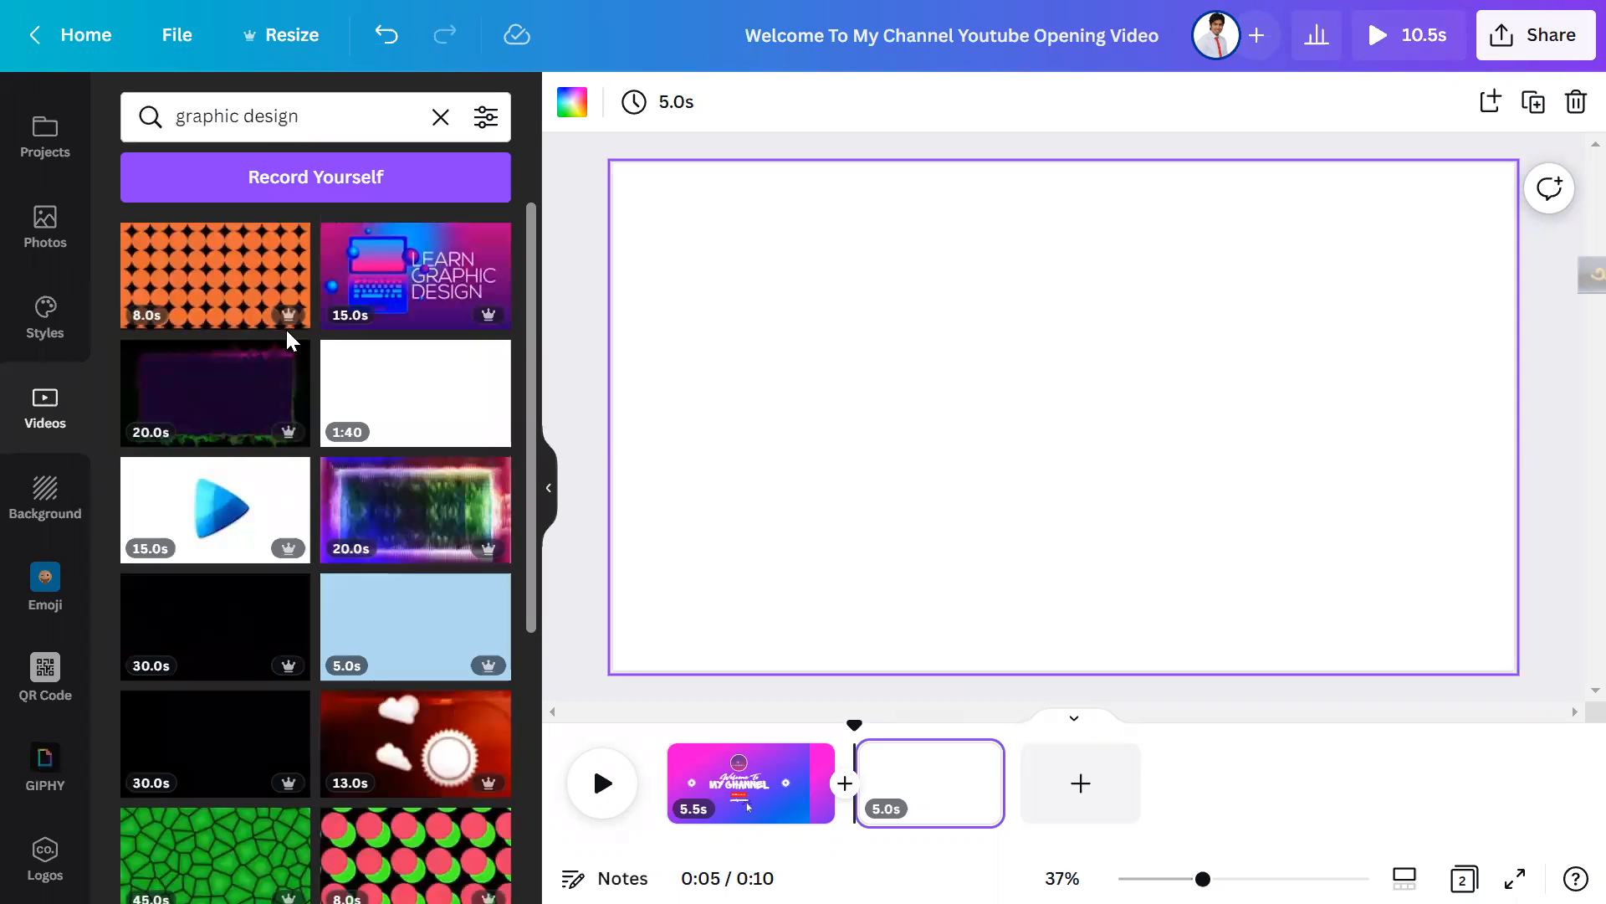
Step: Add the 15-second "Learn Graphic Design" video to the blank page and enlarge it to fill the page at 1,920 × 1,080
click(400, 276)
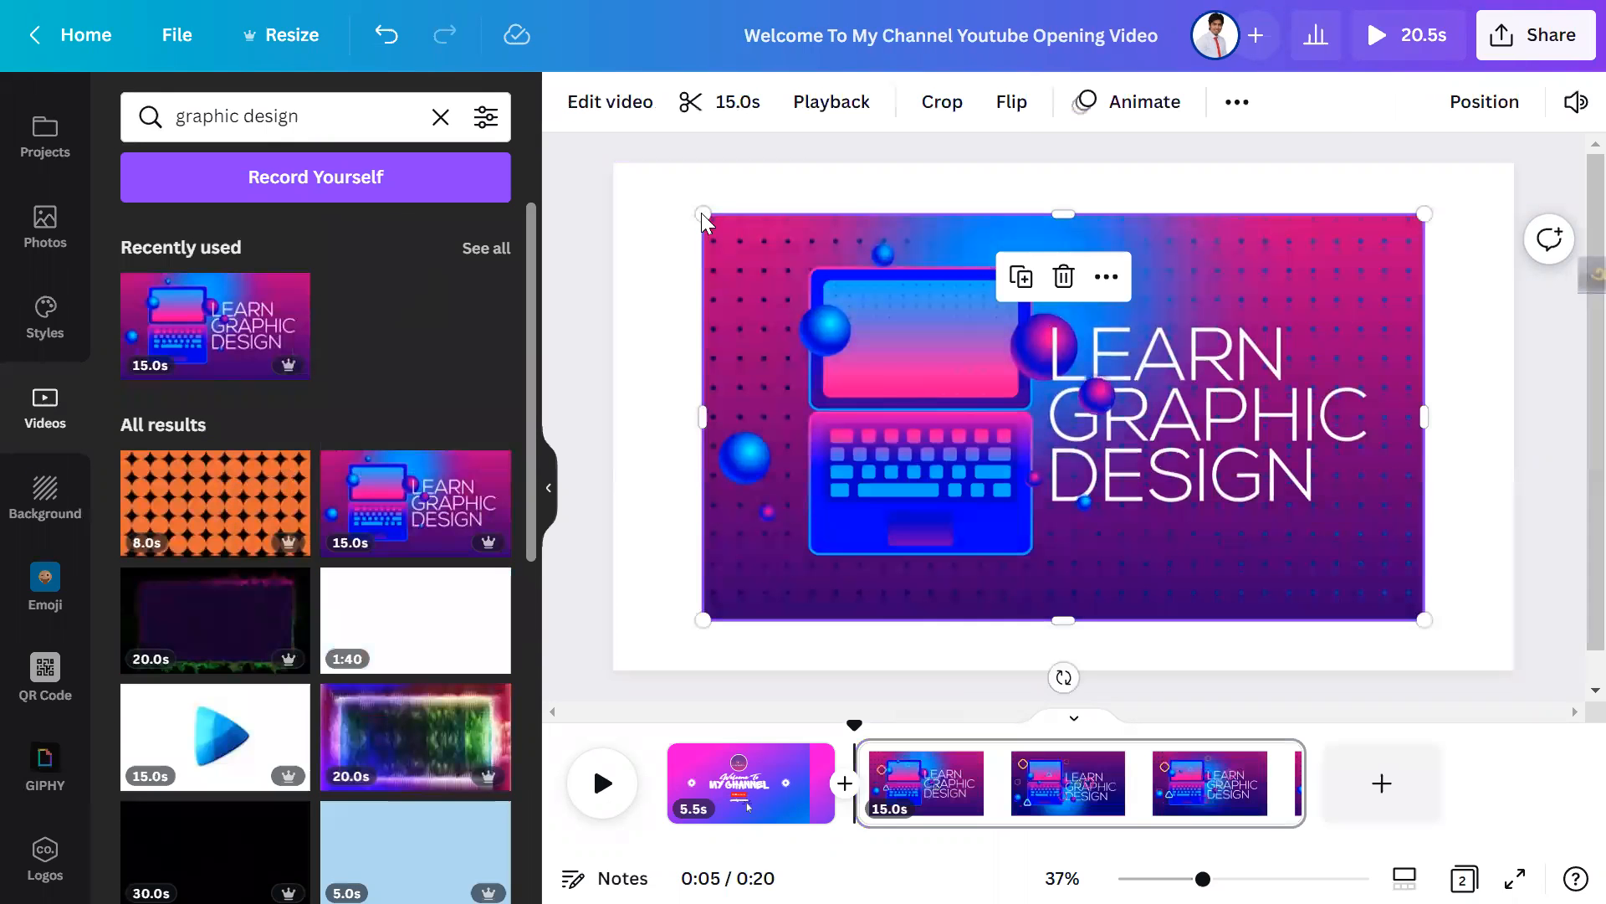
drag(703, 215, 613, 163)
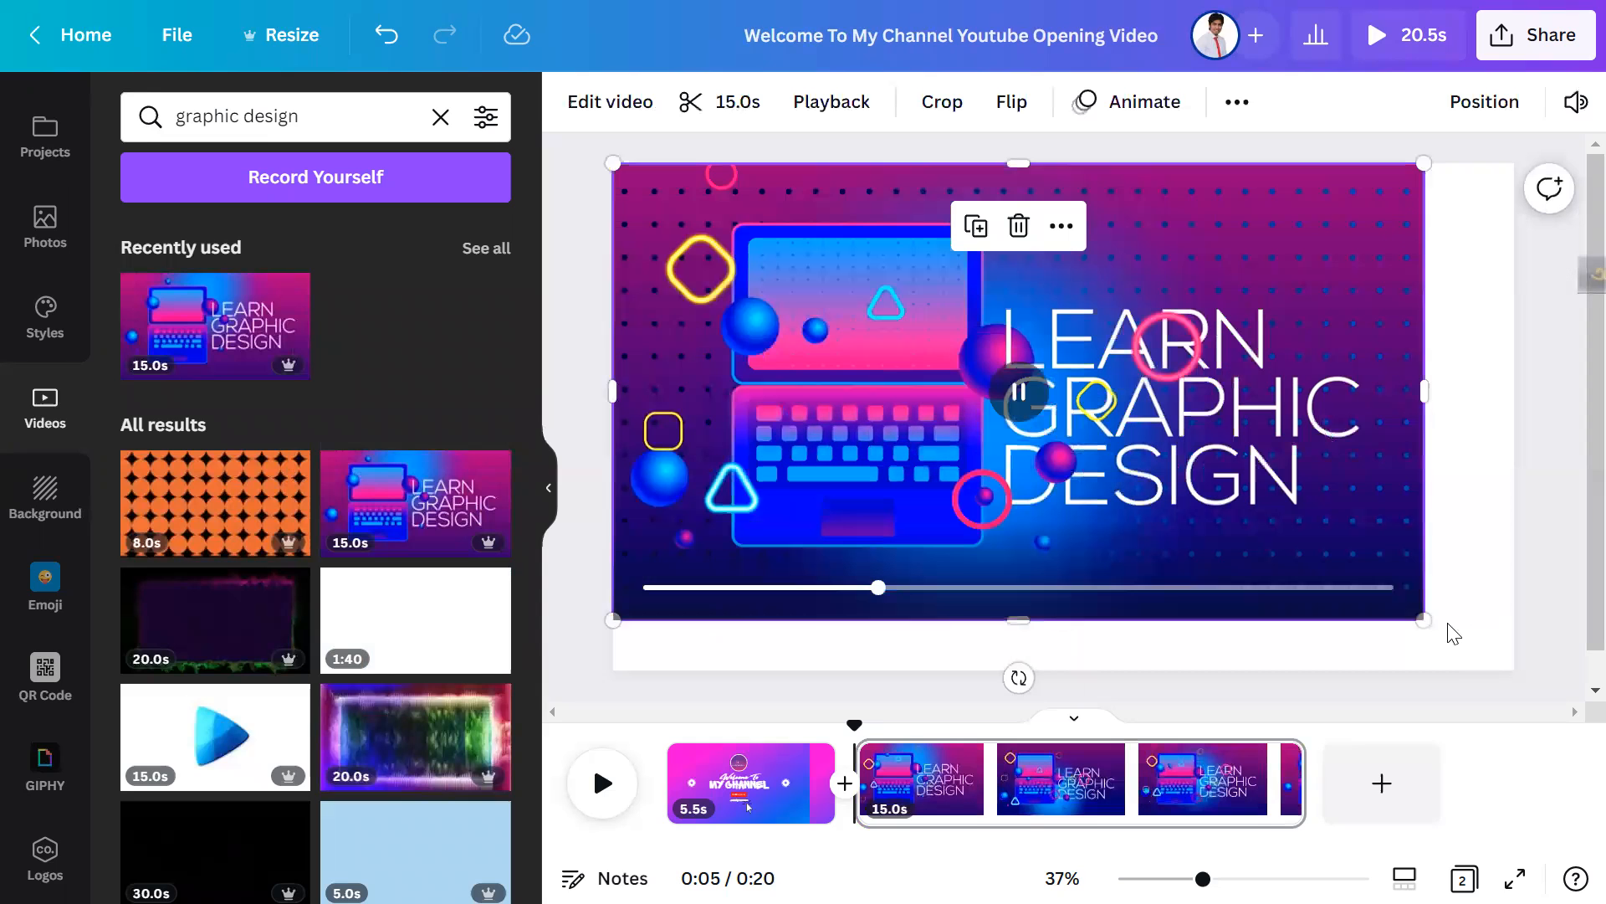
drag(1425, 619, 1514, 670)
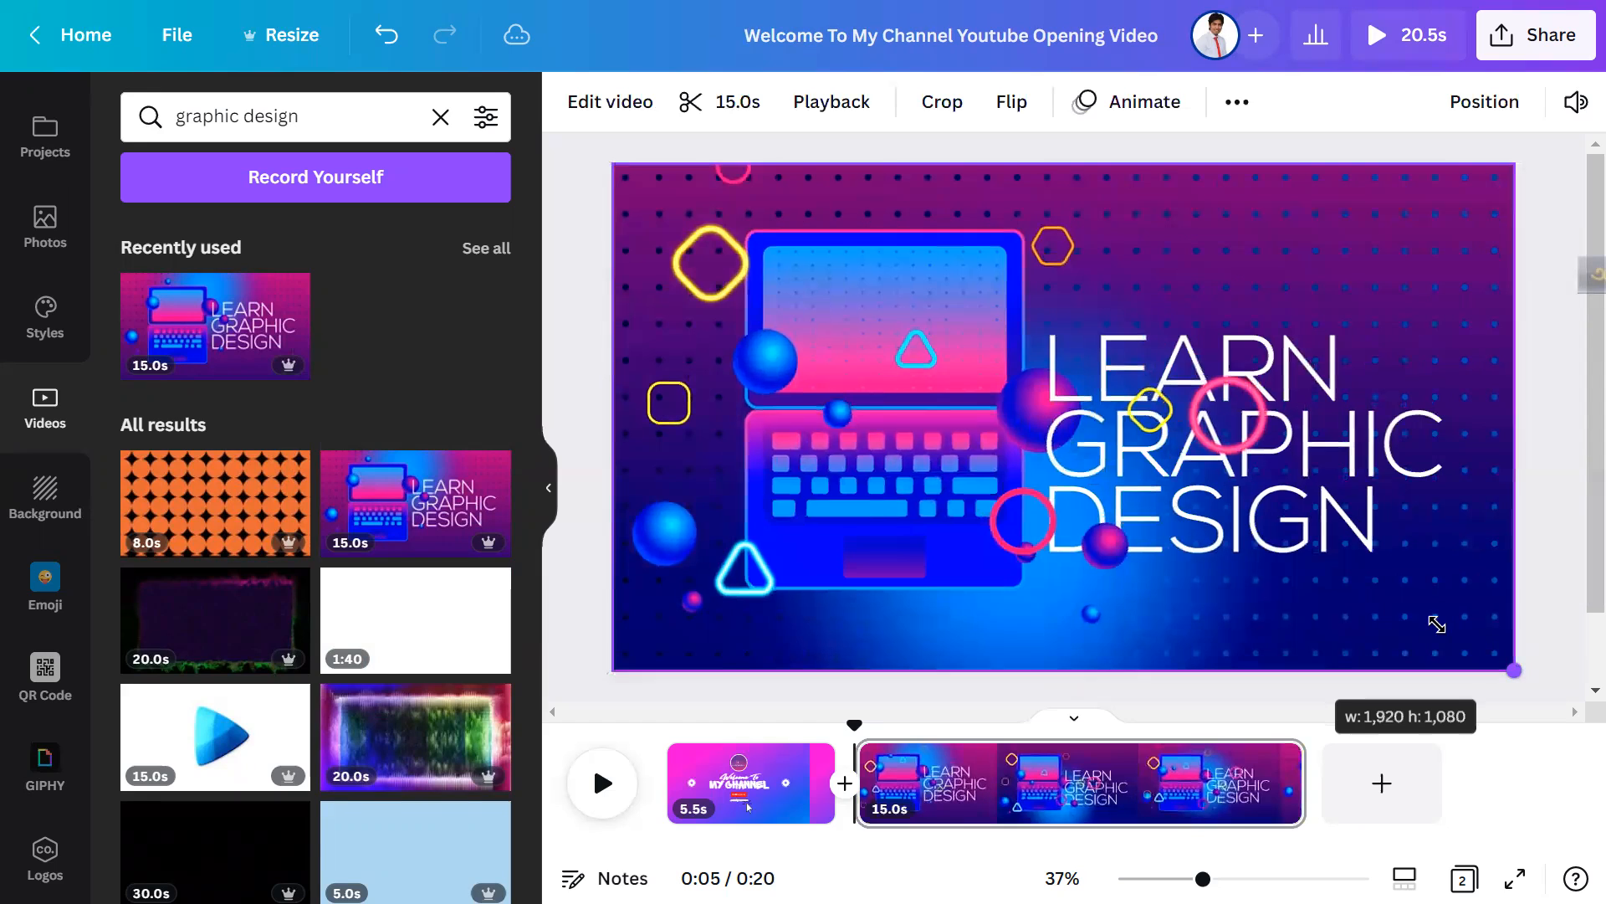
drag(1437, 623, 1437, 623)
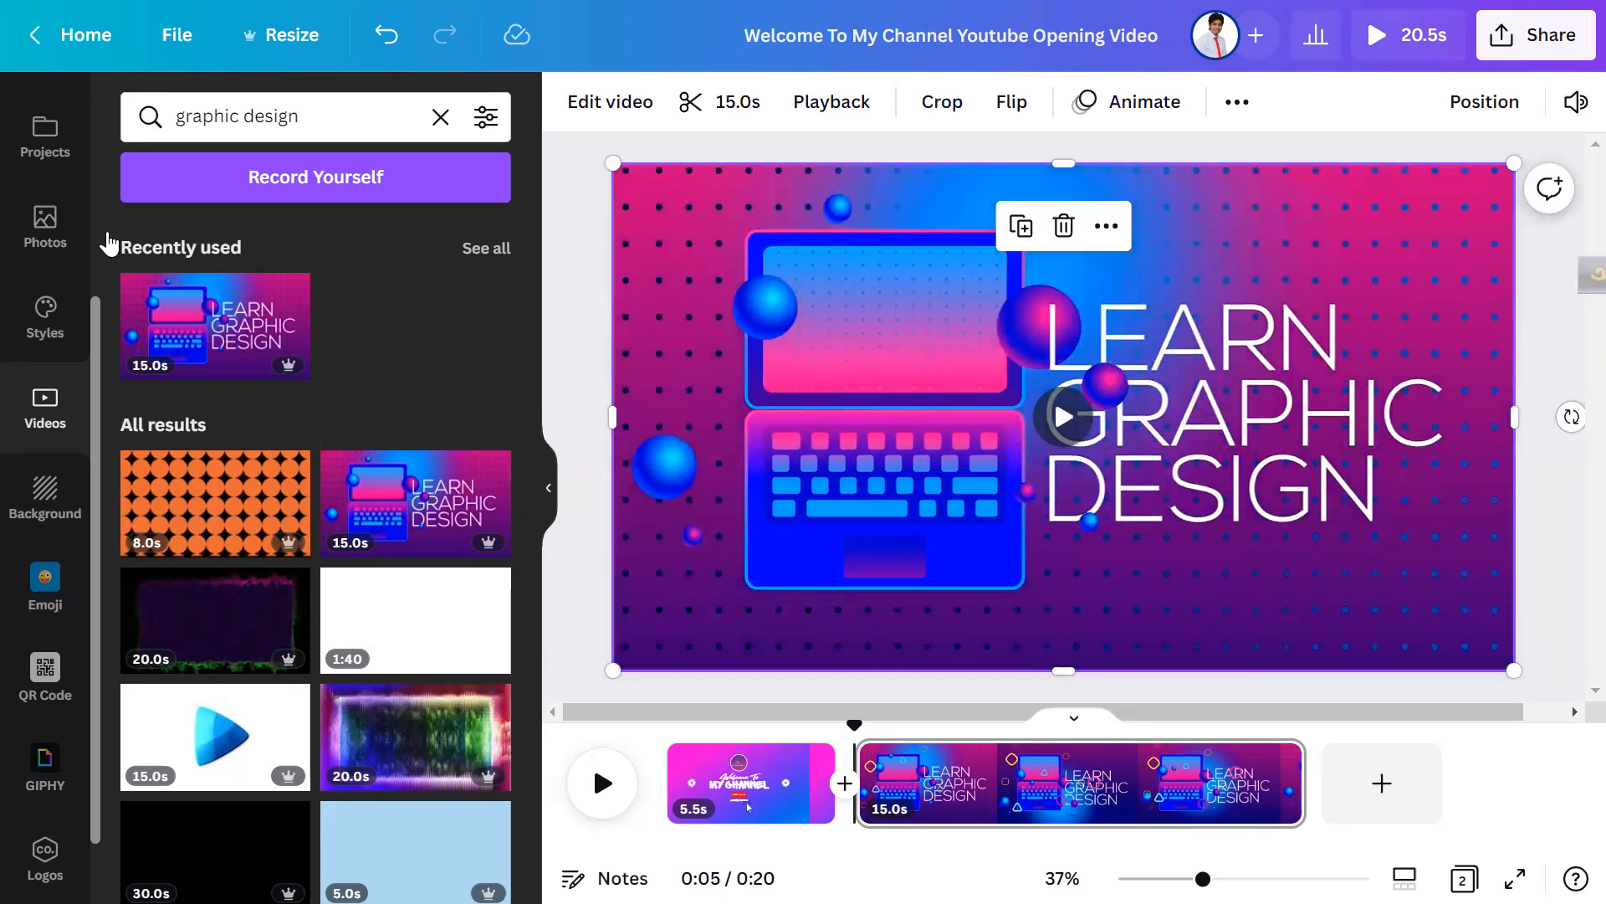
Step: Search the elements library for "colors"
scroll(46, 219, up, 4)
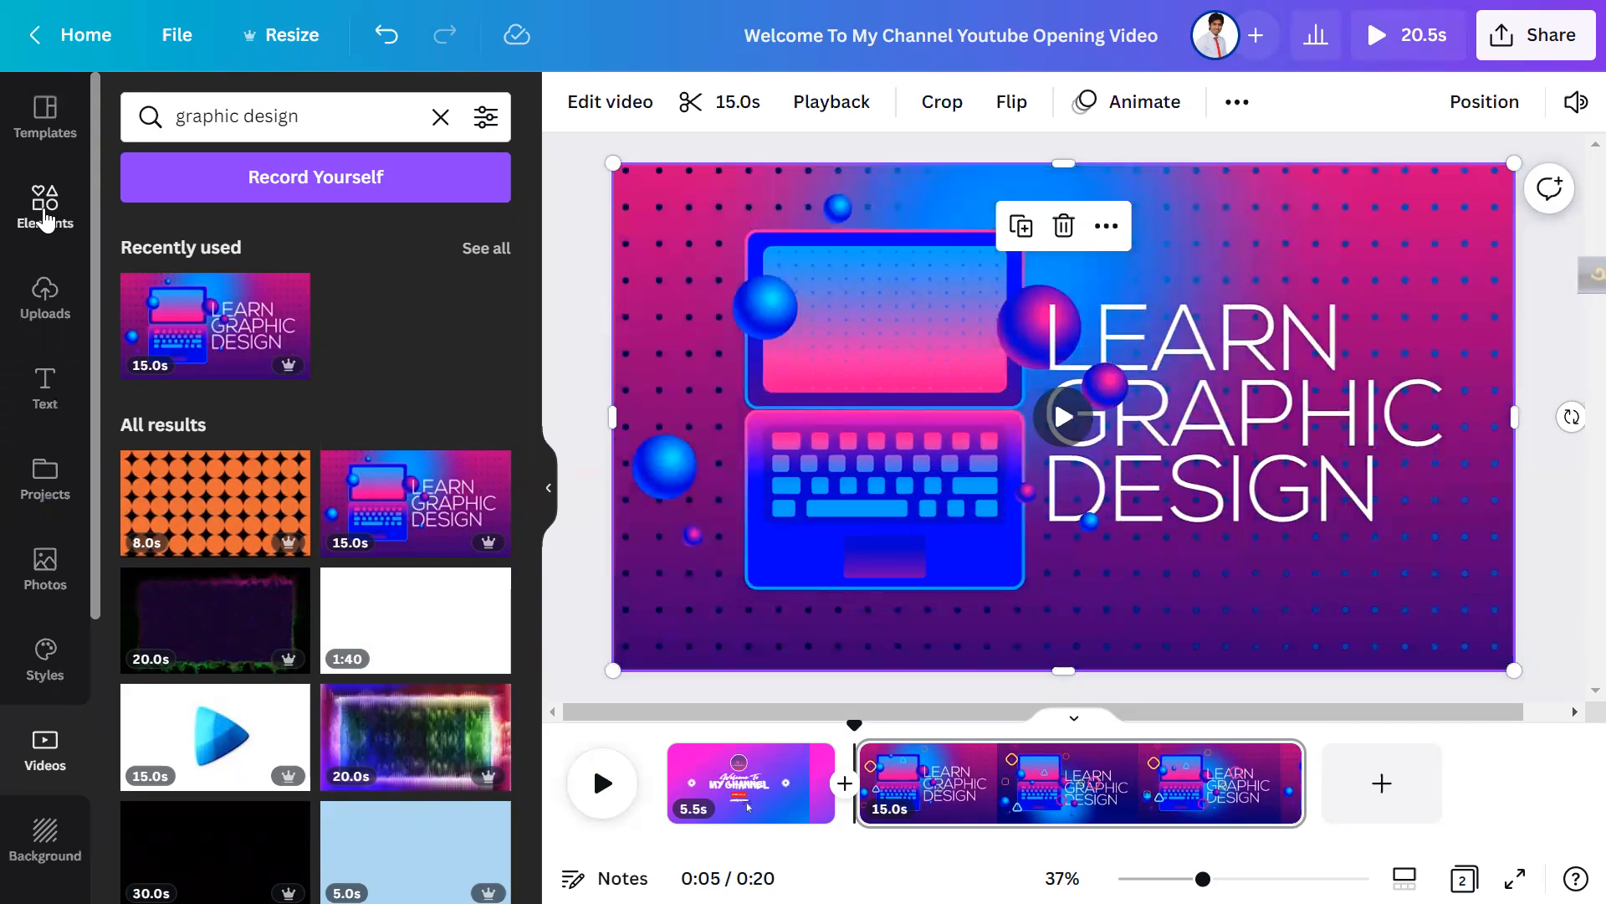
click(46, 219)
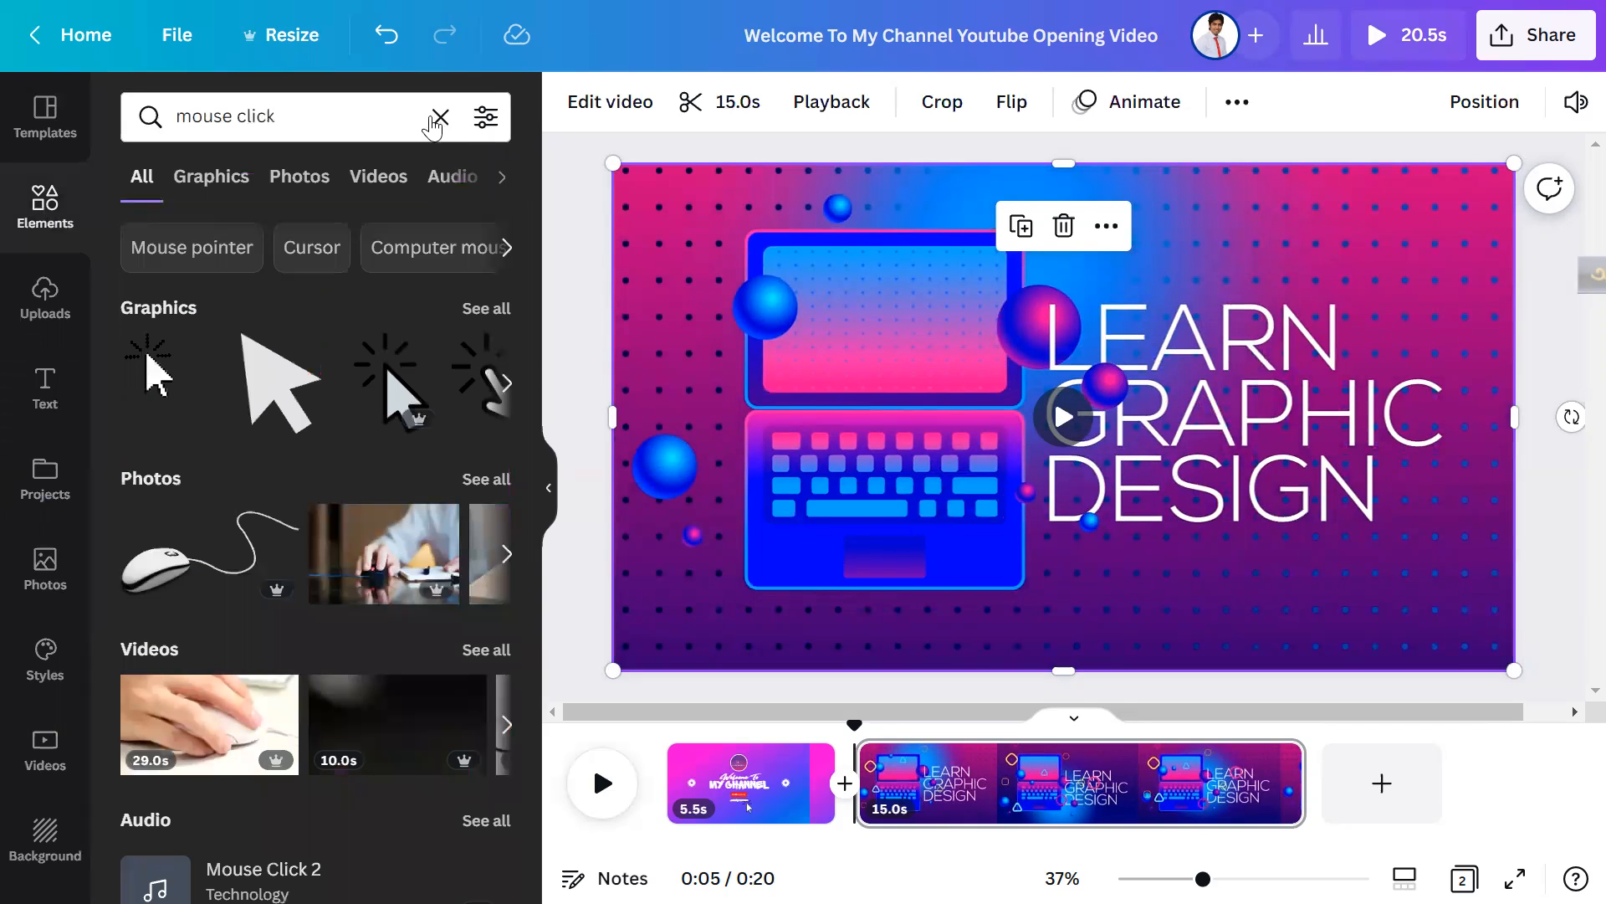
click(151, 111)
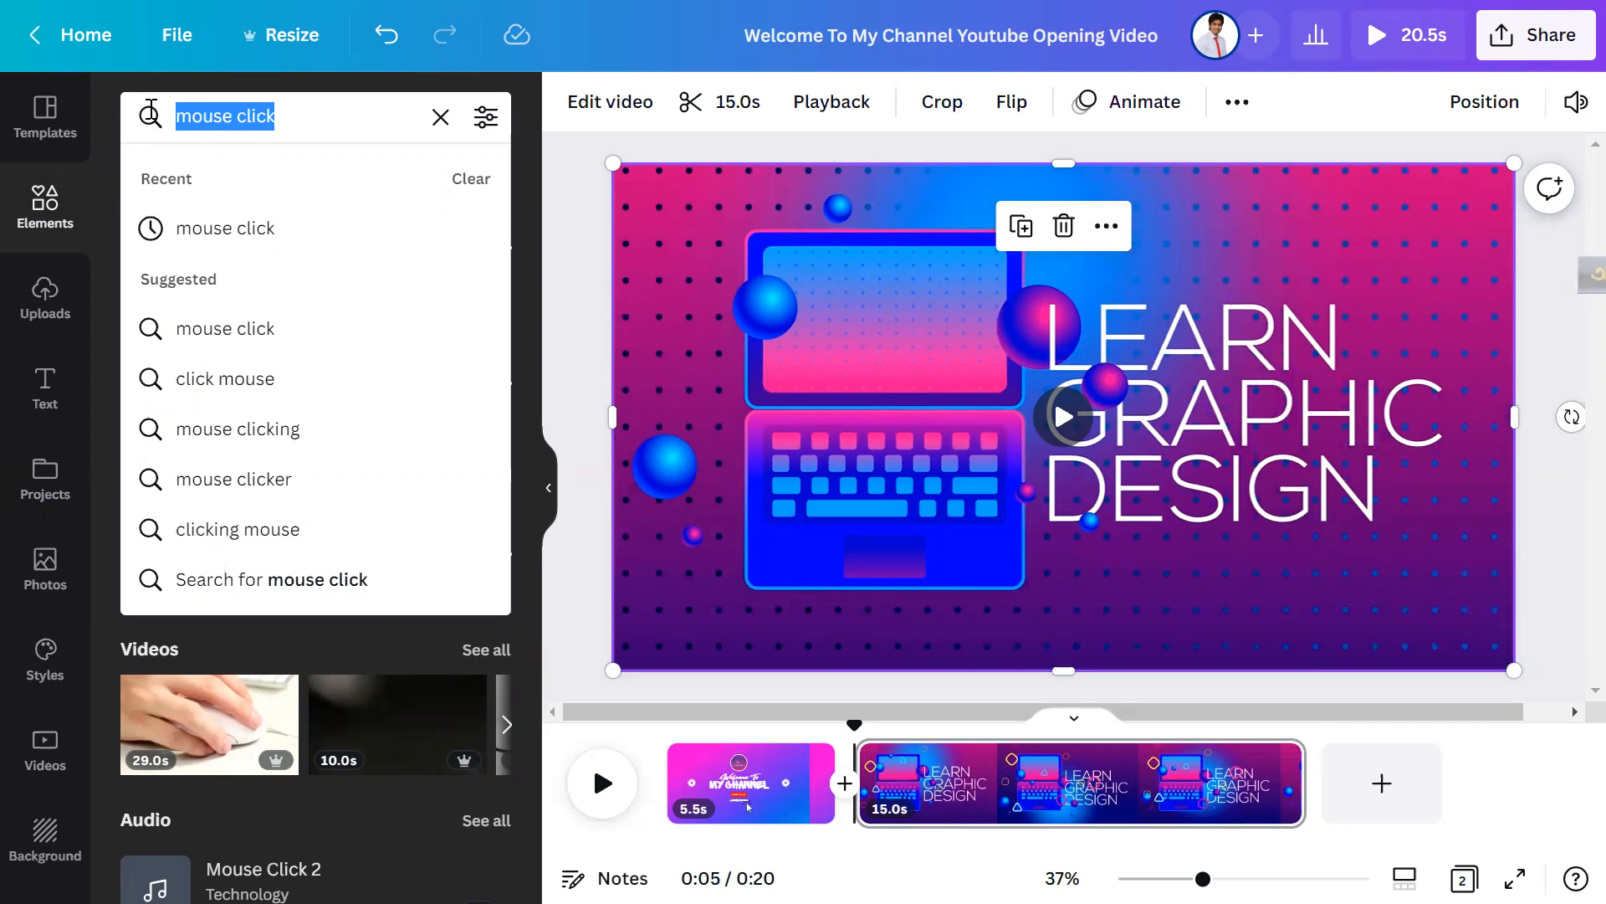
text(cvolo)
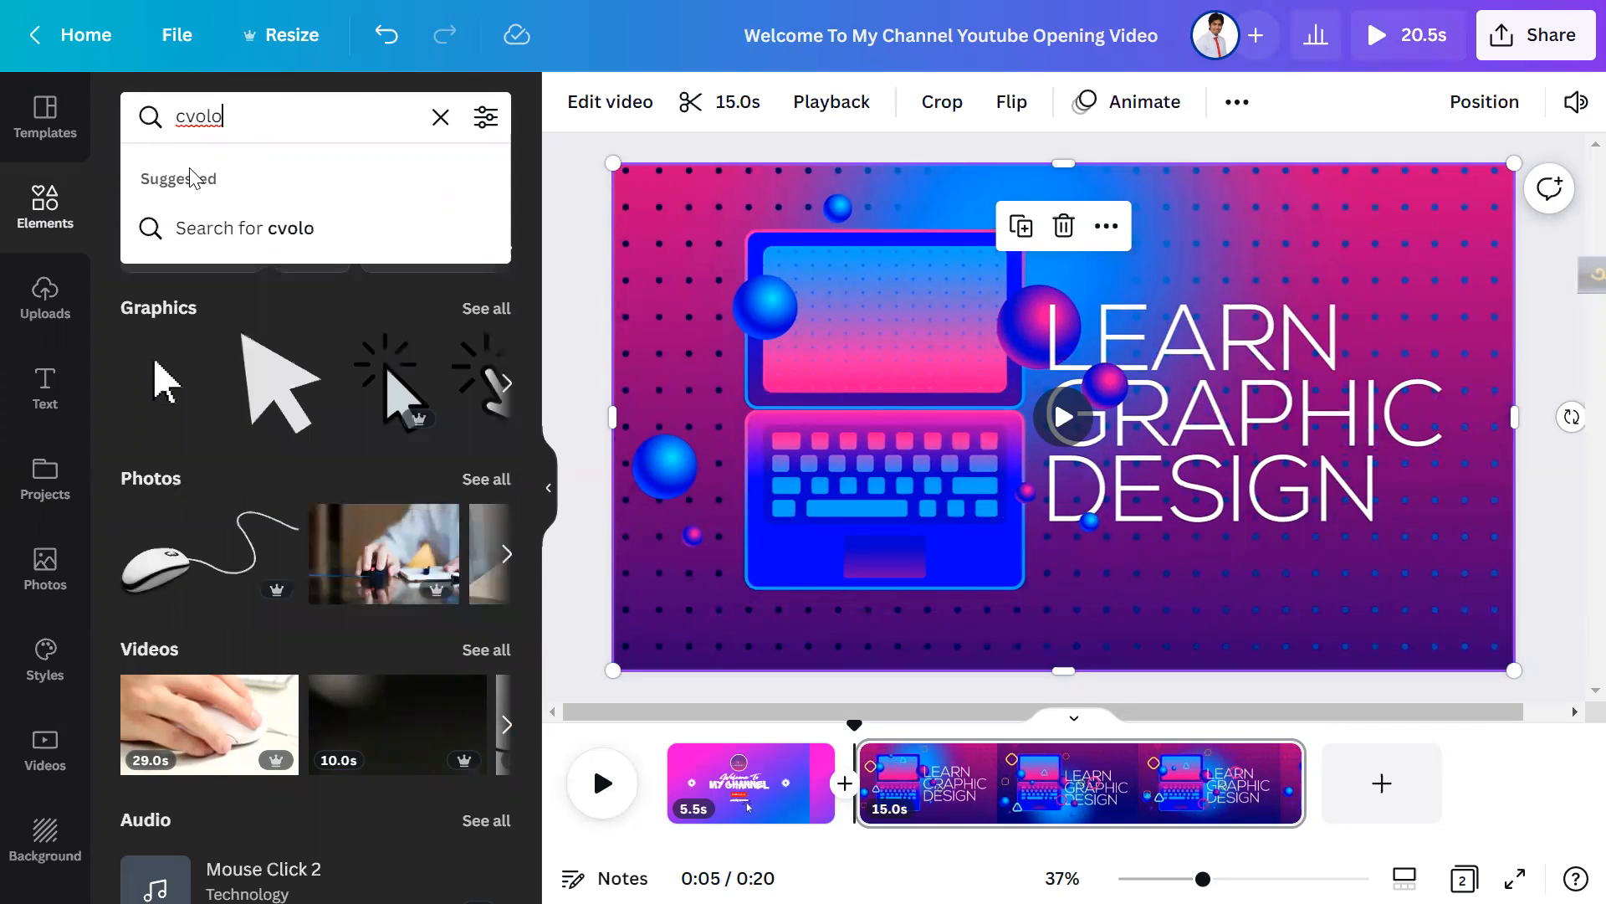
key(BackSpace)
key(BackSpace)
key(BackSpace)
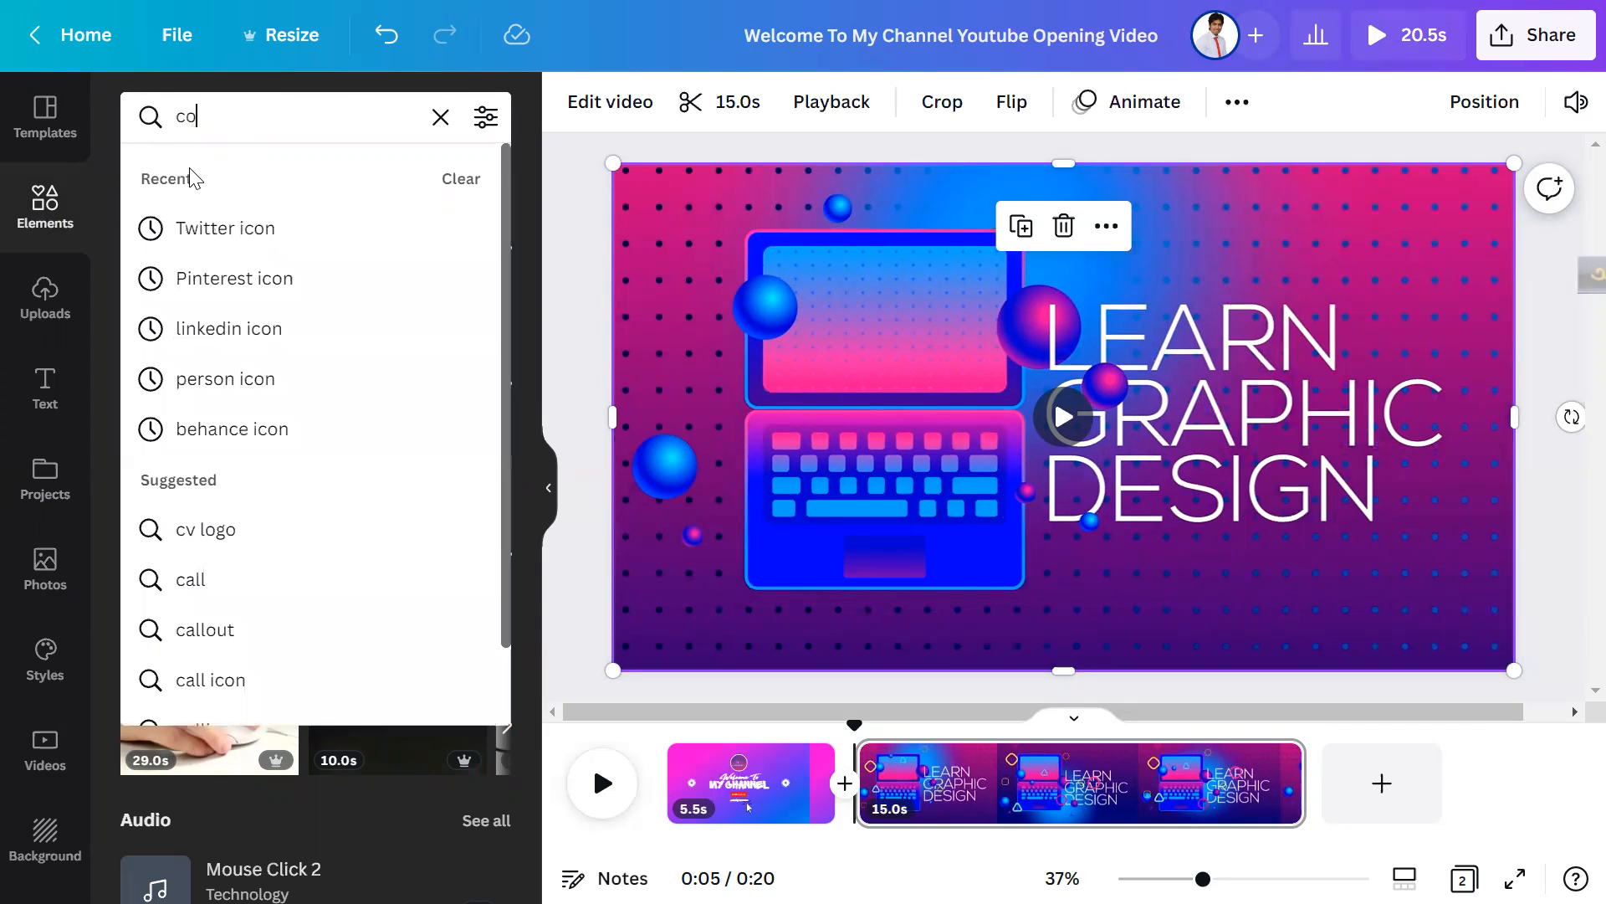
text(lor)
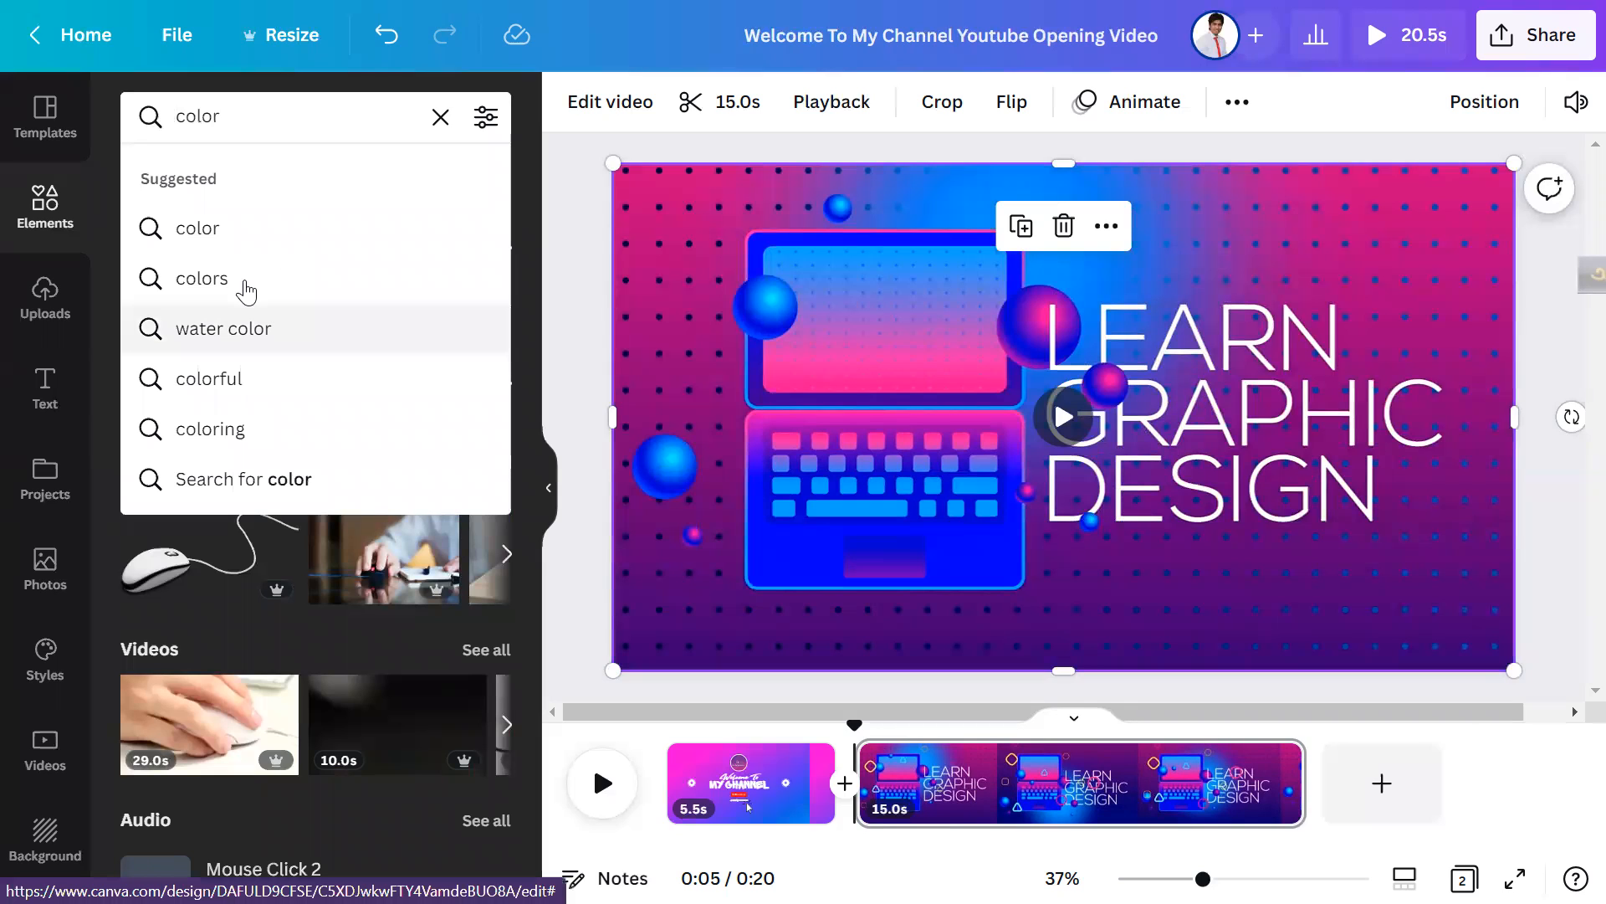
click(201, 279)
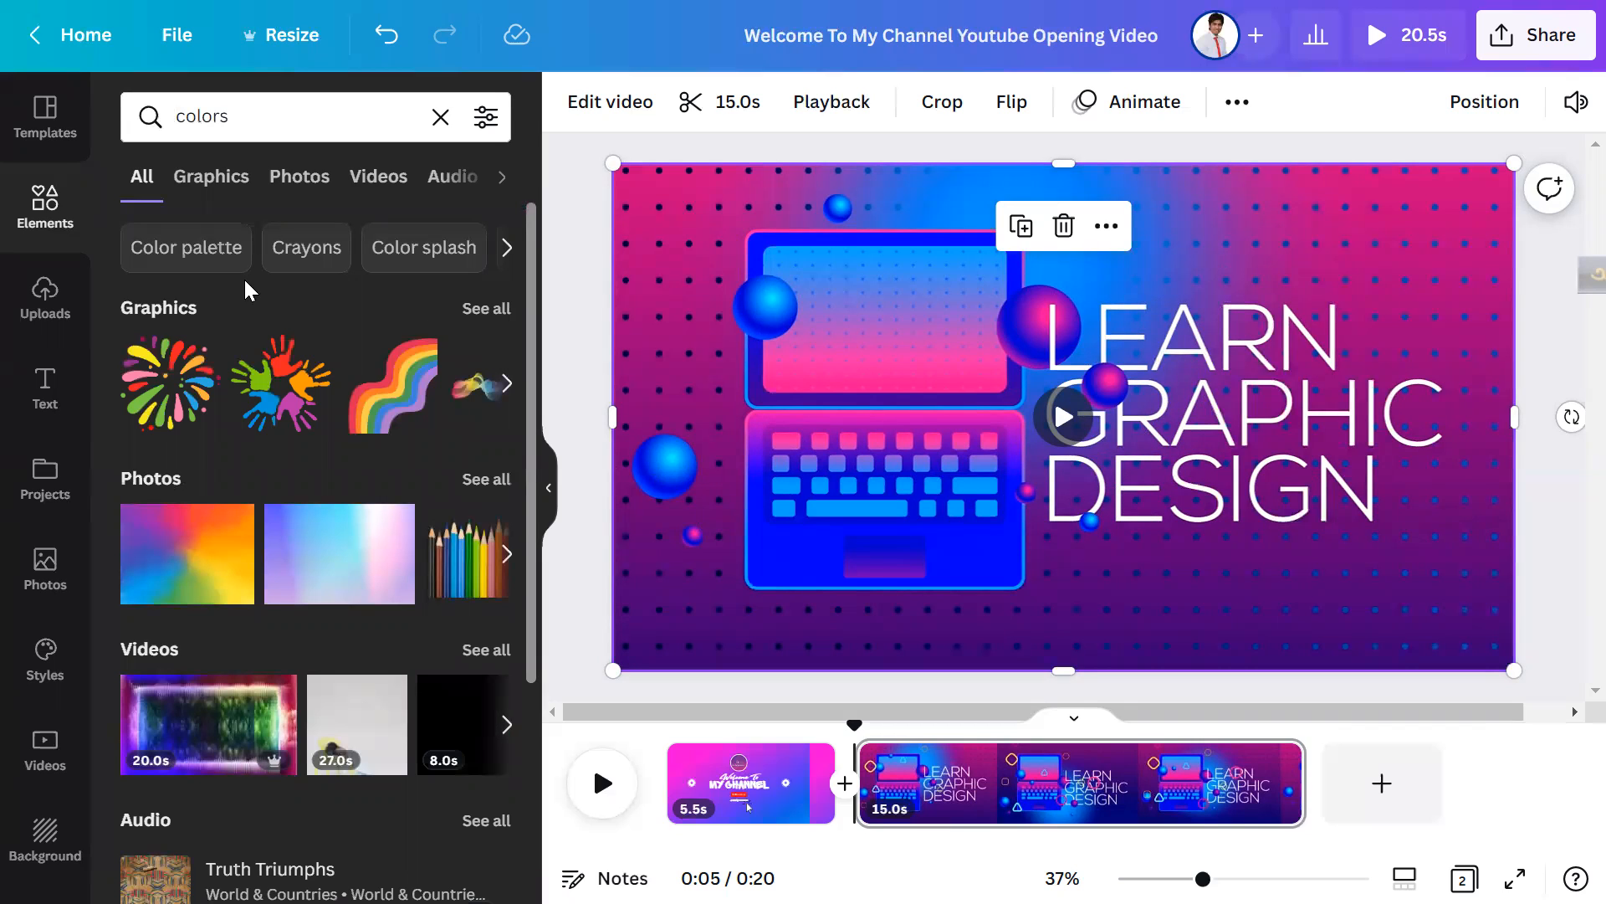
Step: Place the multicoloured handprints graphic in the lower-right corner of the graphic design video page and give it the Rise animation on enter
click(506, 394)
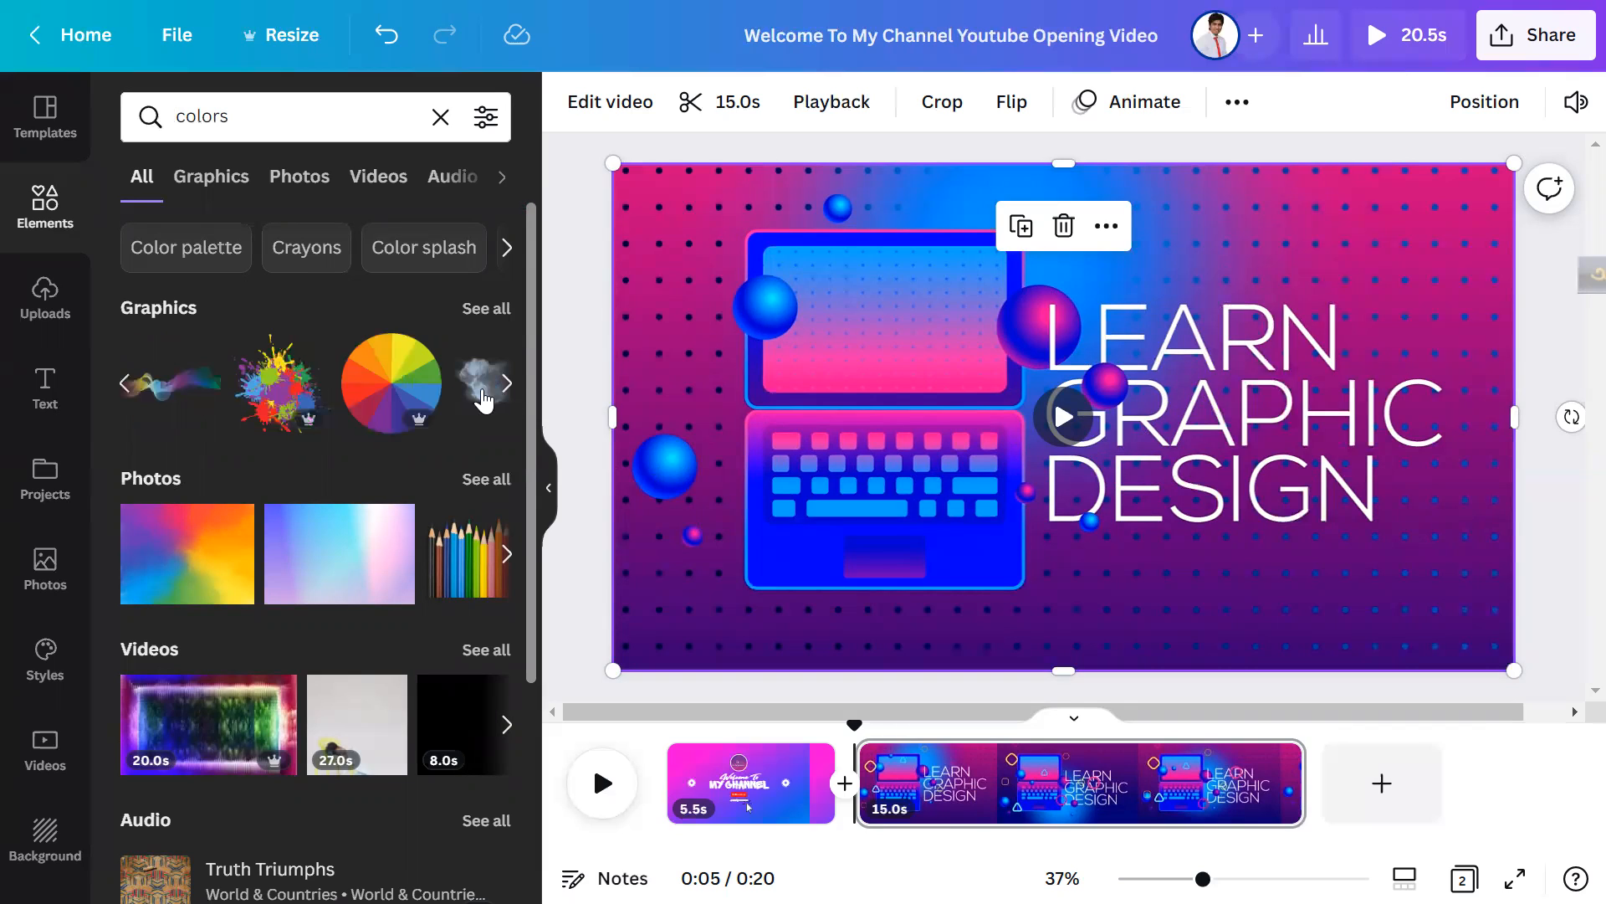
click(132, 384)
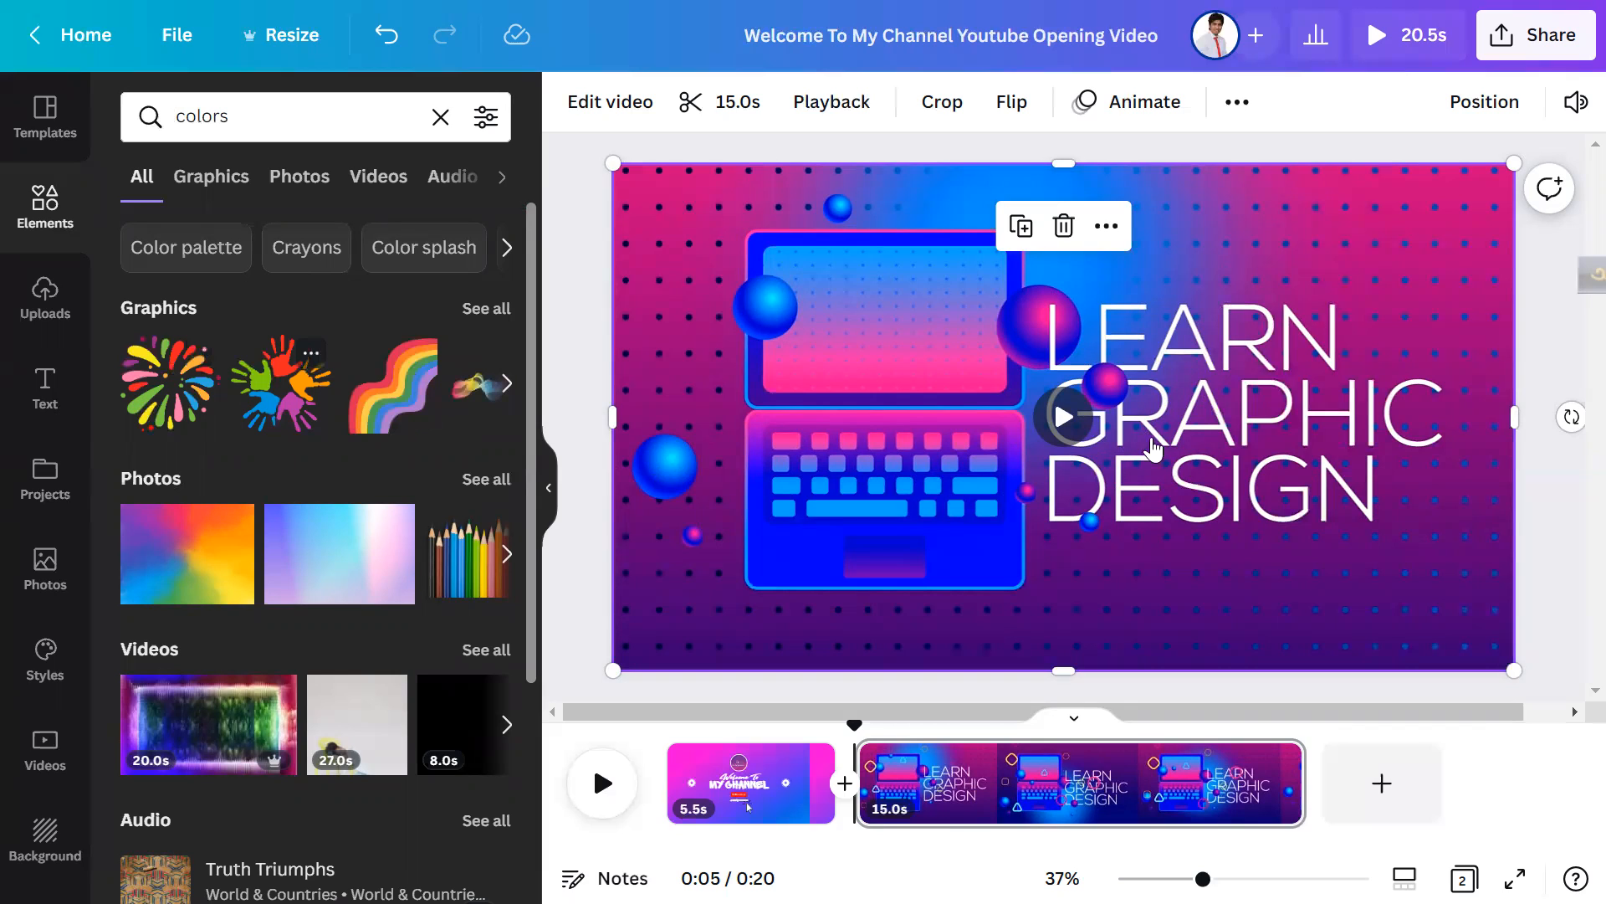
drag(1397, 582, 1383, 554)
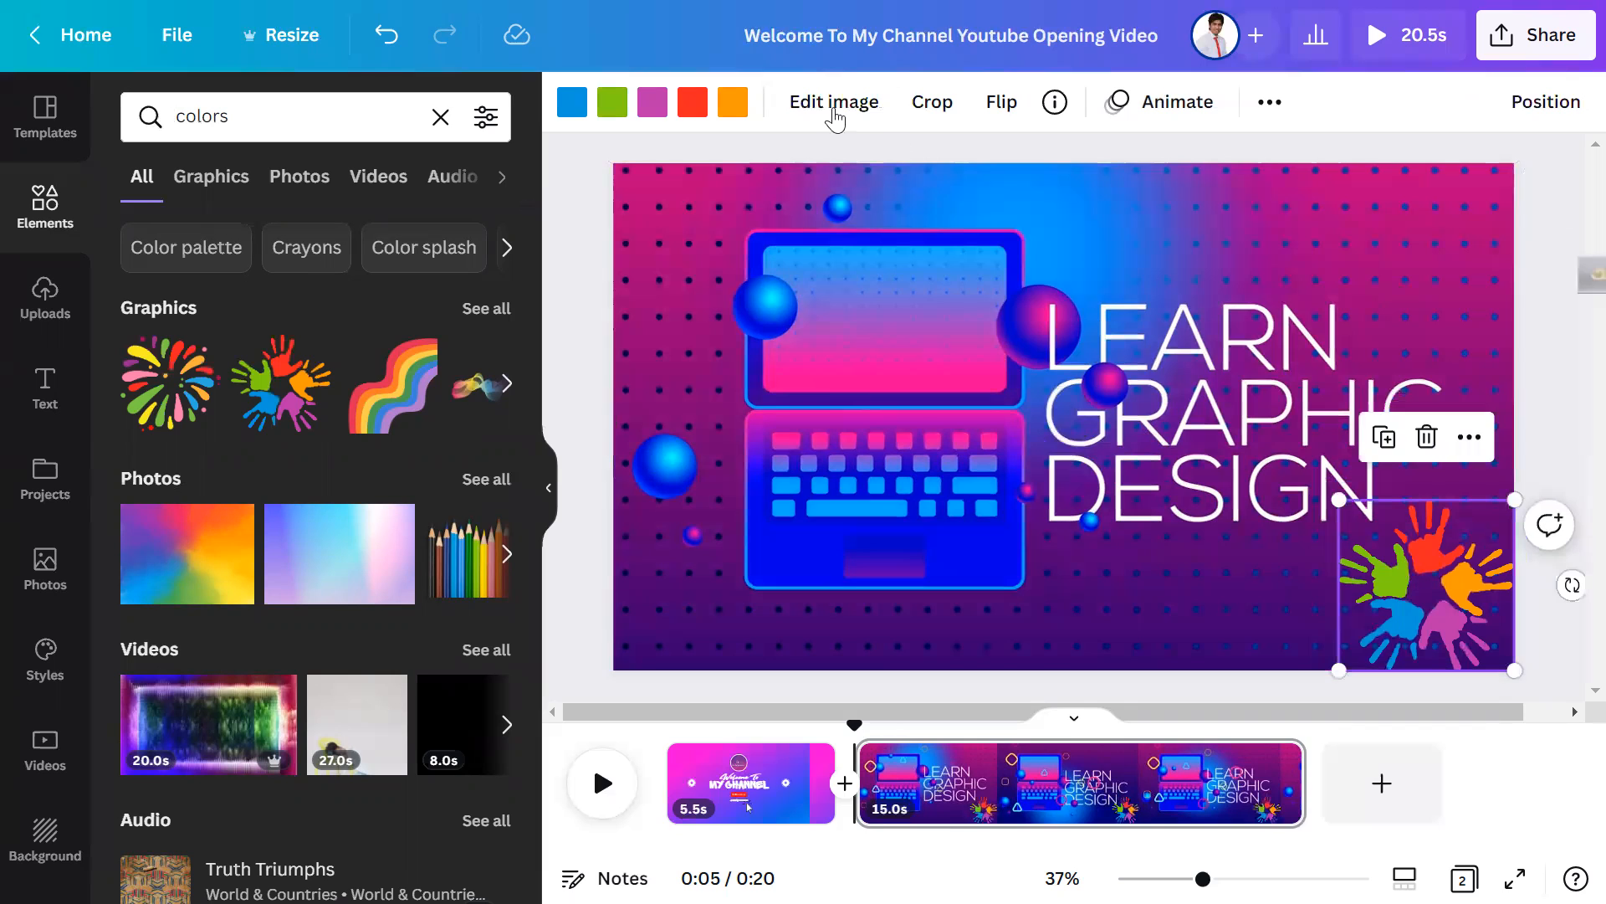
click(1146, 117)
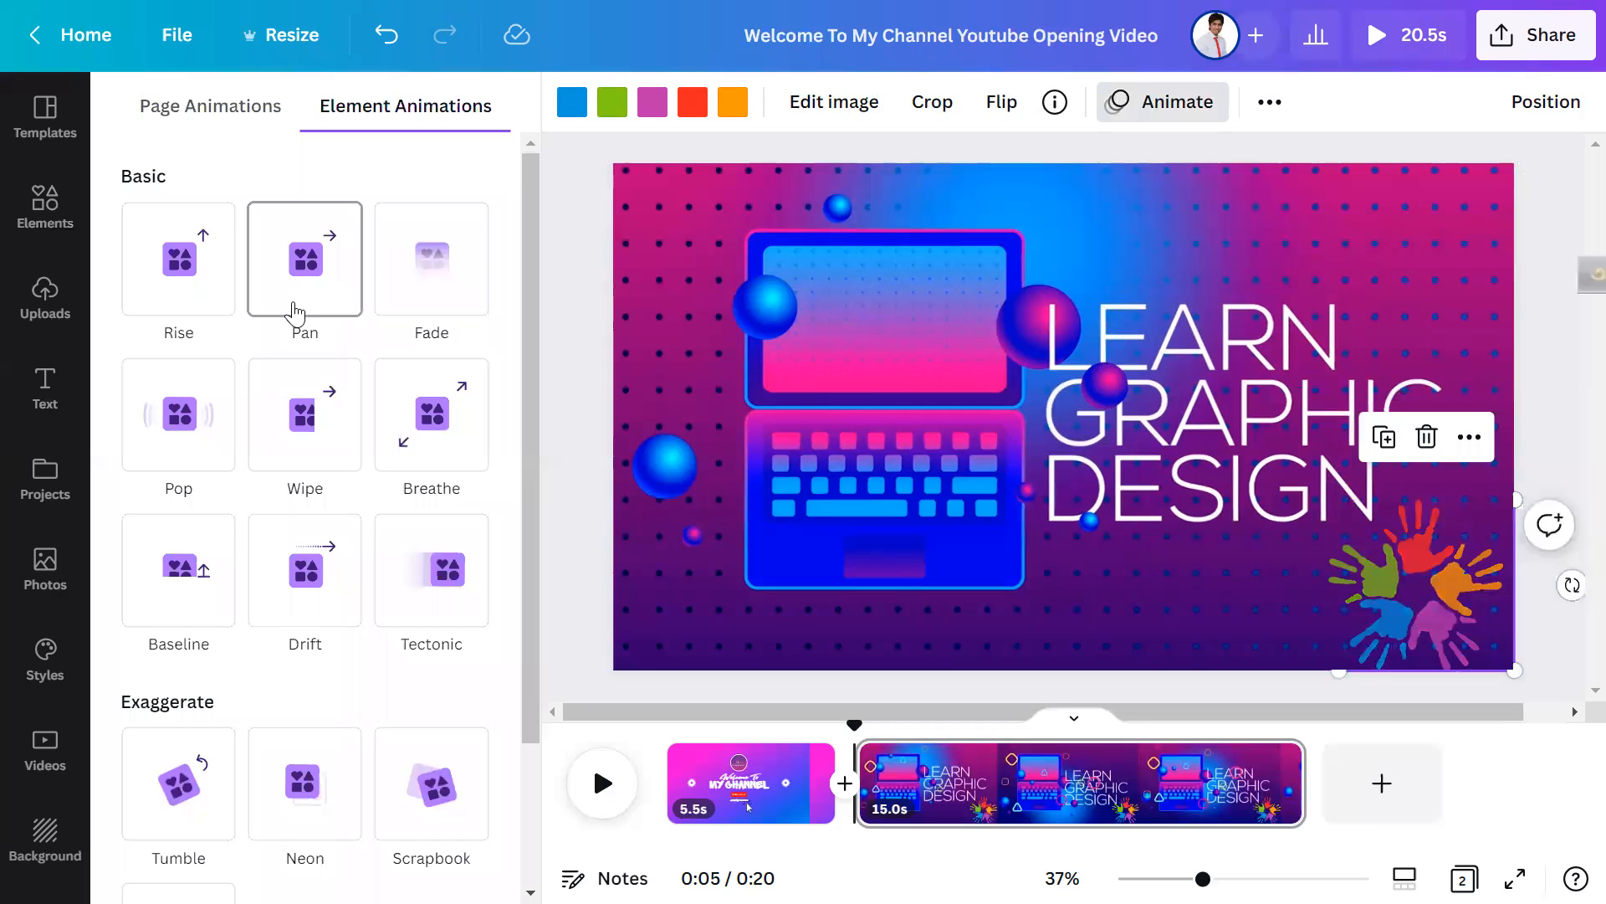
click(182, 305)
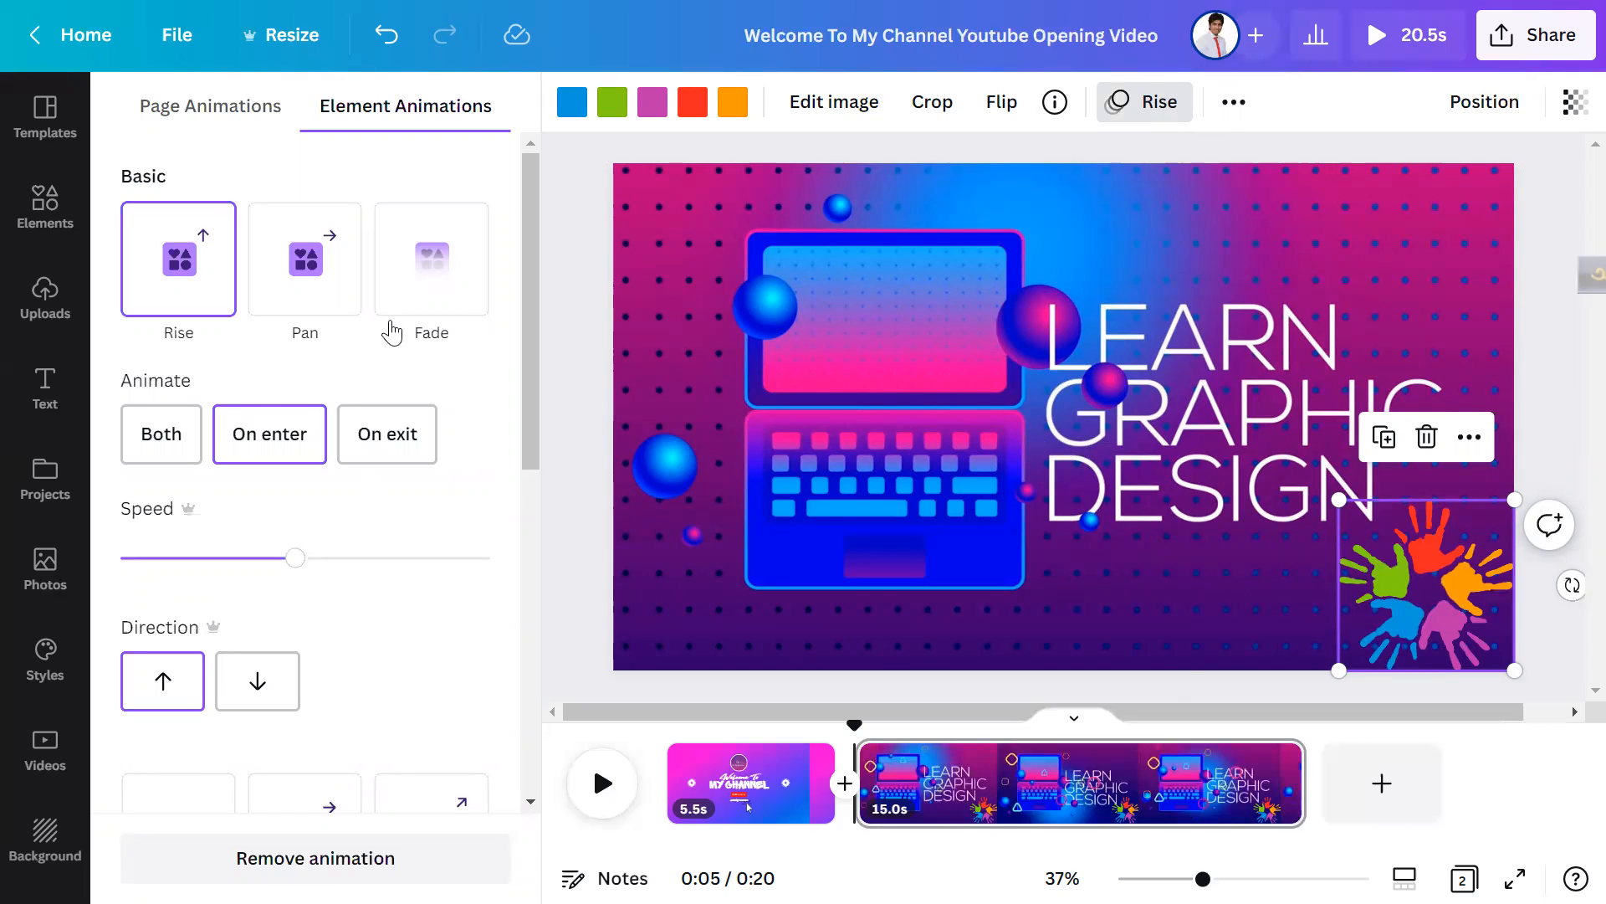
Step: Add a blank page after the graphic design video page and find the gradient designleaders banner among the uploaded images
click(1428, 797)
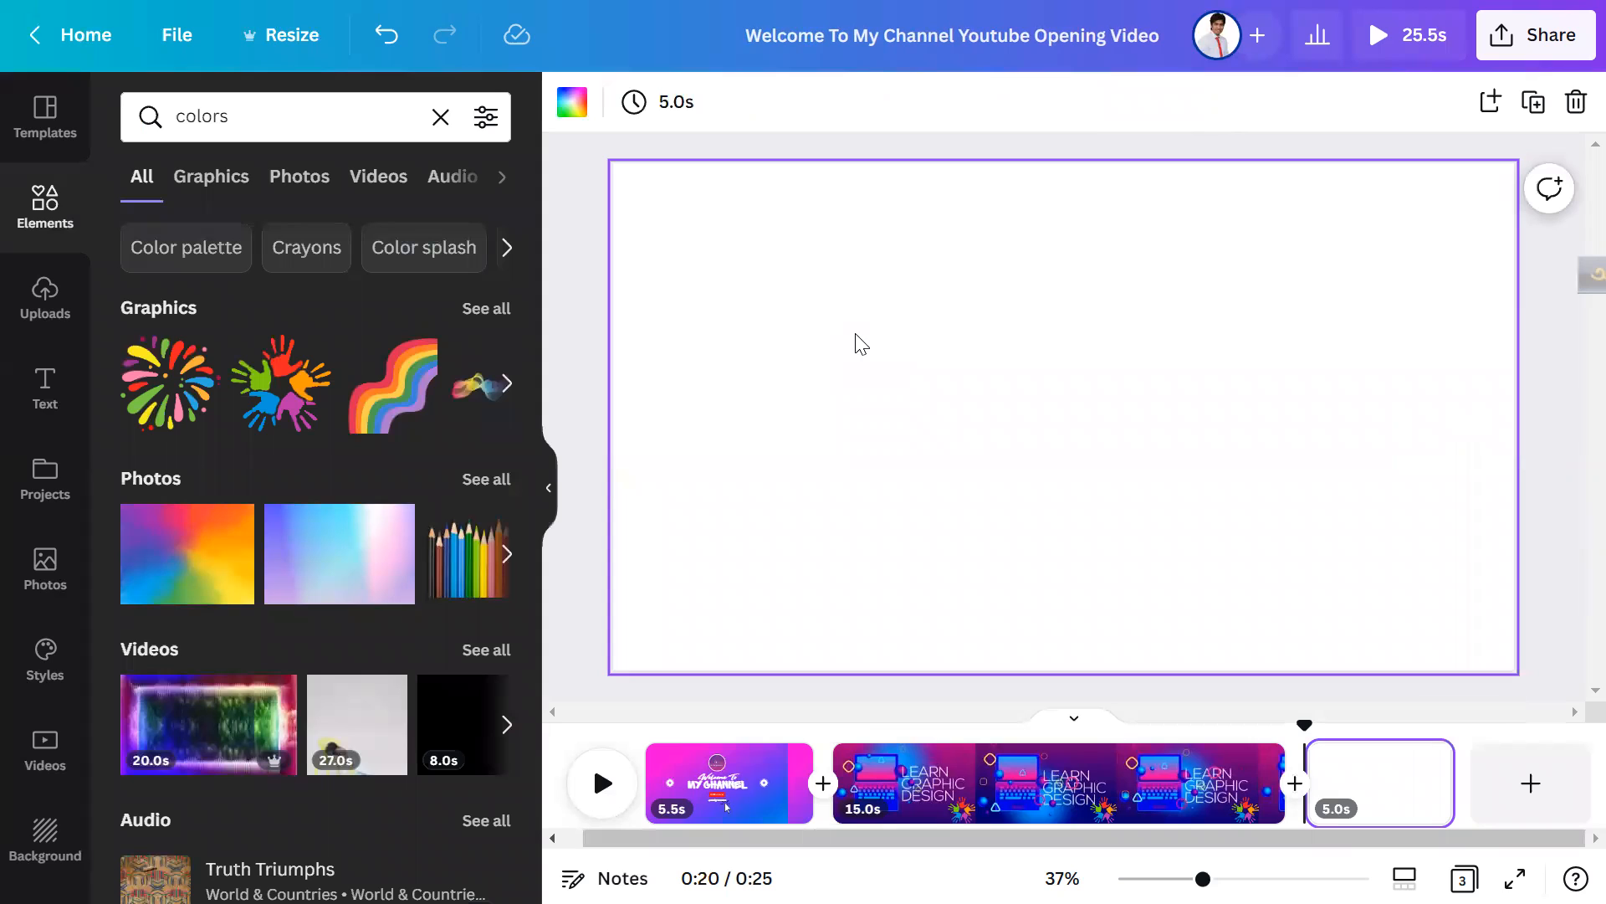
click(59, 318)
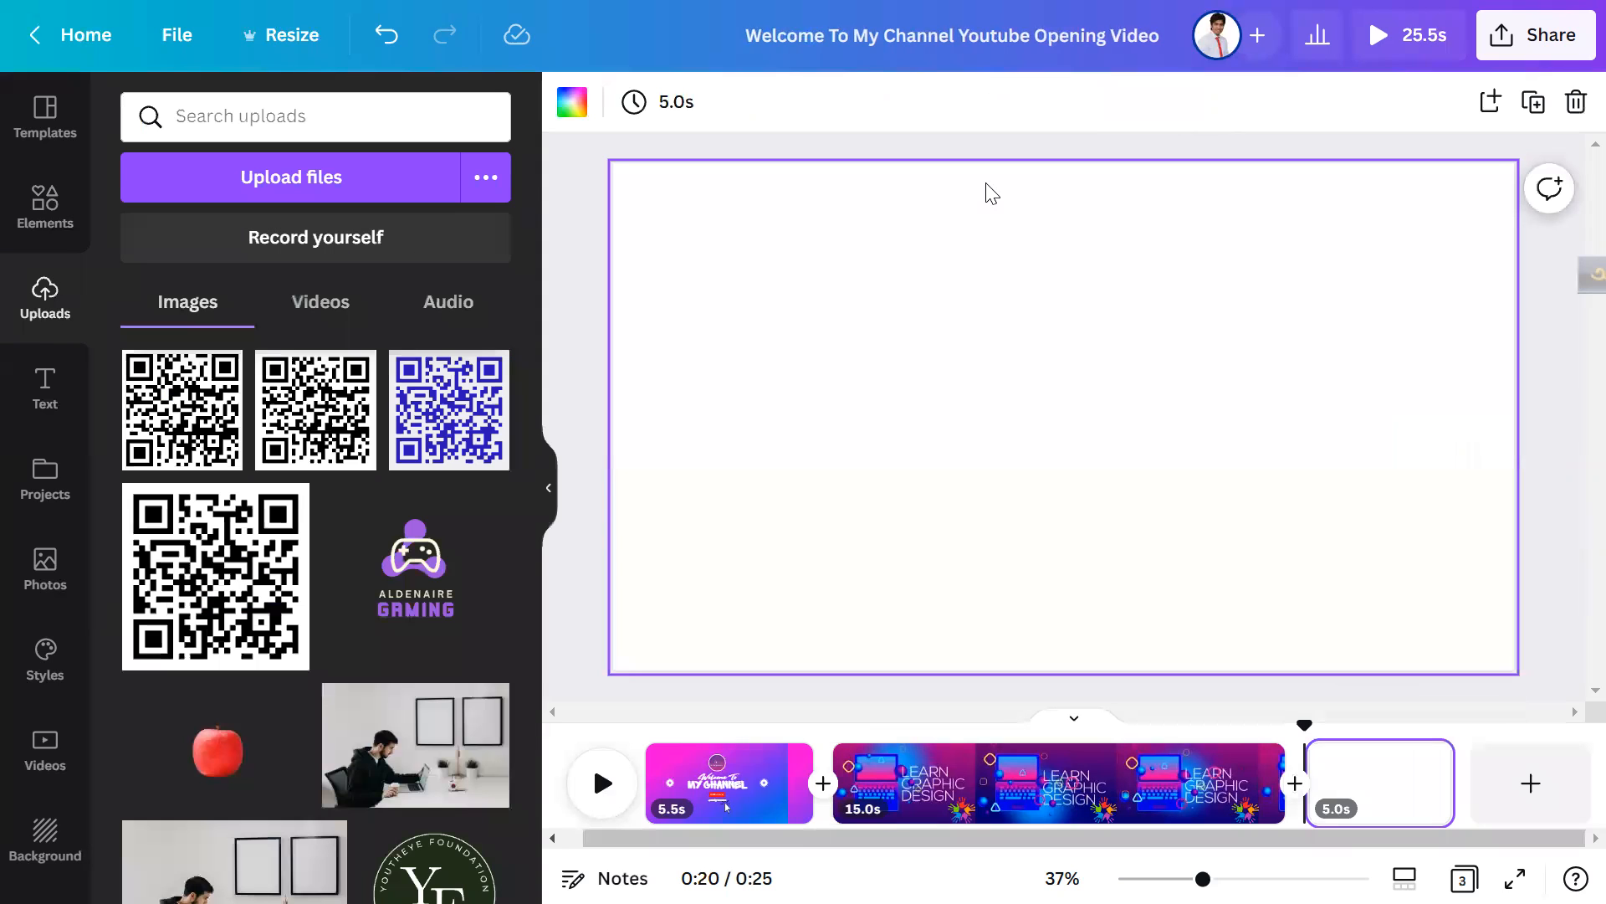
scroll(286, 545, down, 1)
scroll(286, 545, down, 5)
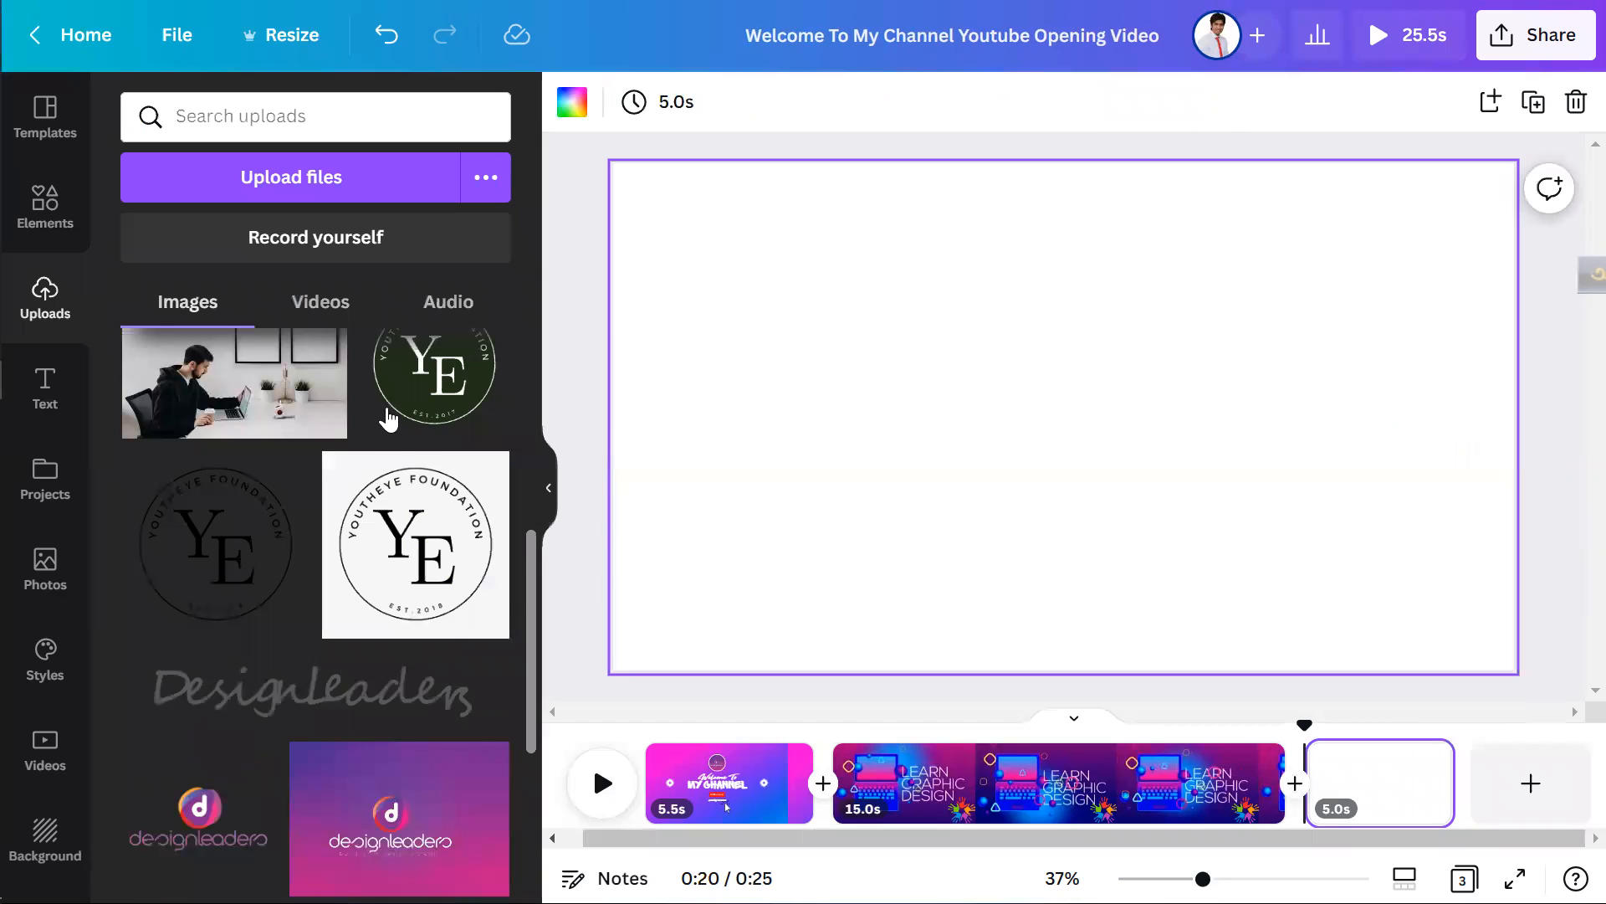
scroll(388, 419, down, 5)
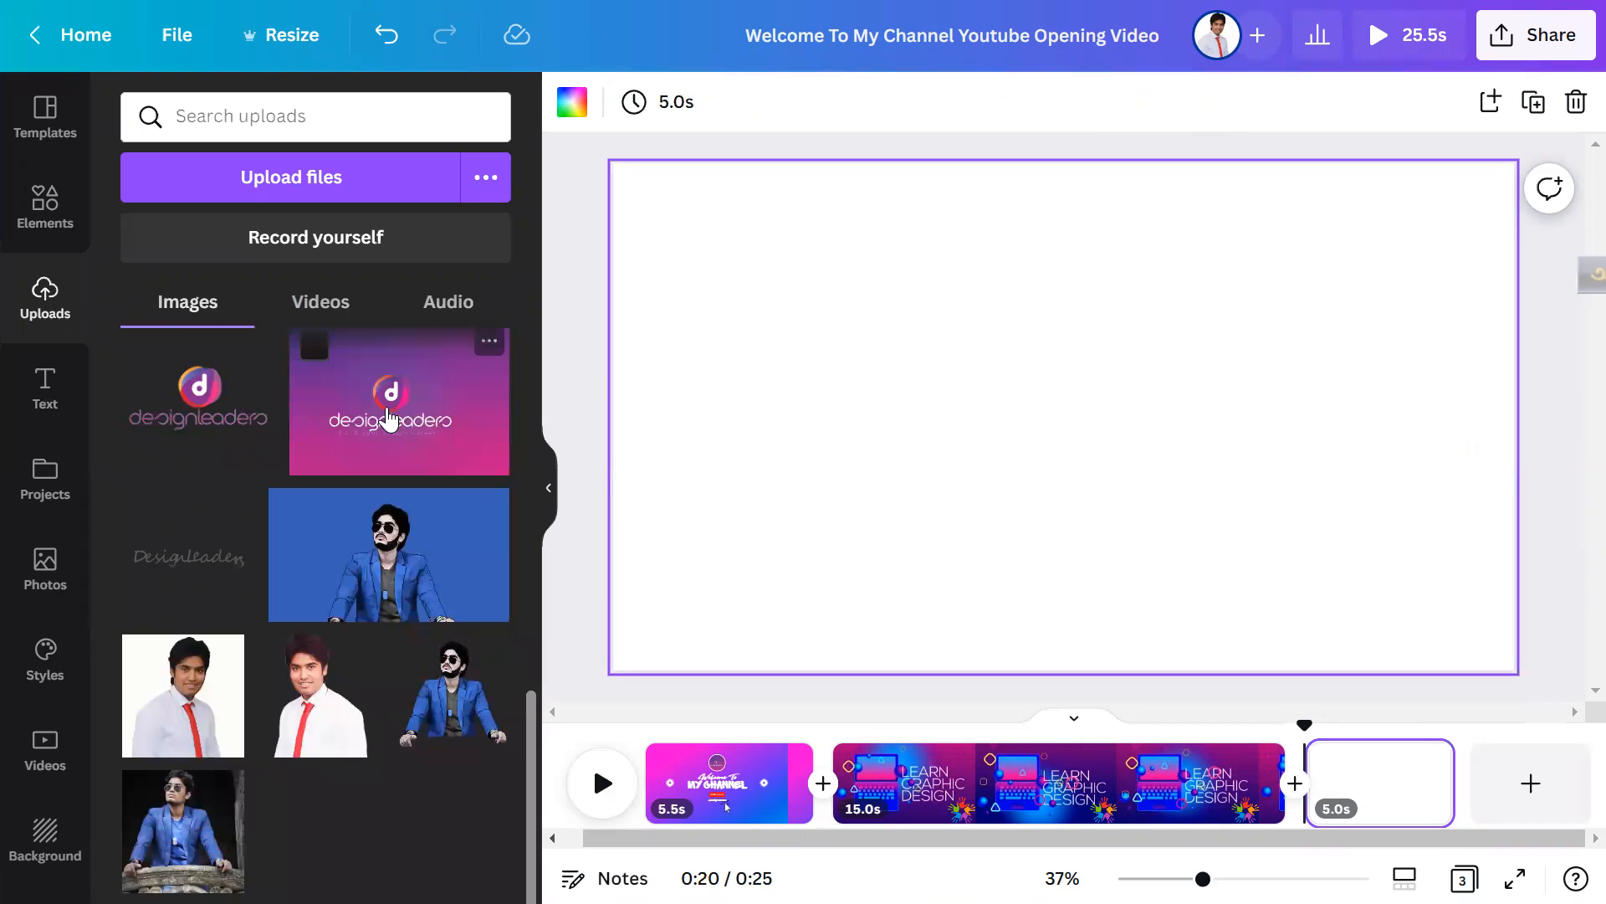
Step: Add the gradient designleaders banner to the blank page, enlarge it to cover the page height and centre it horizontally
click(411, 429)
drag(854, 272, 600, 199)
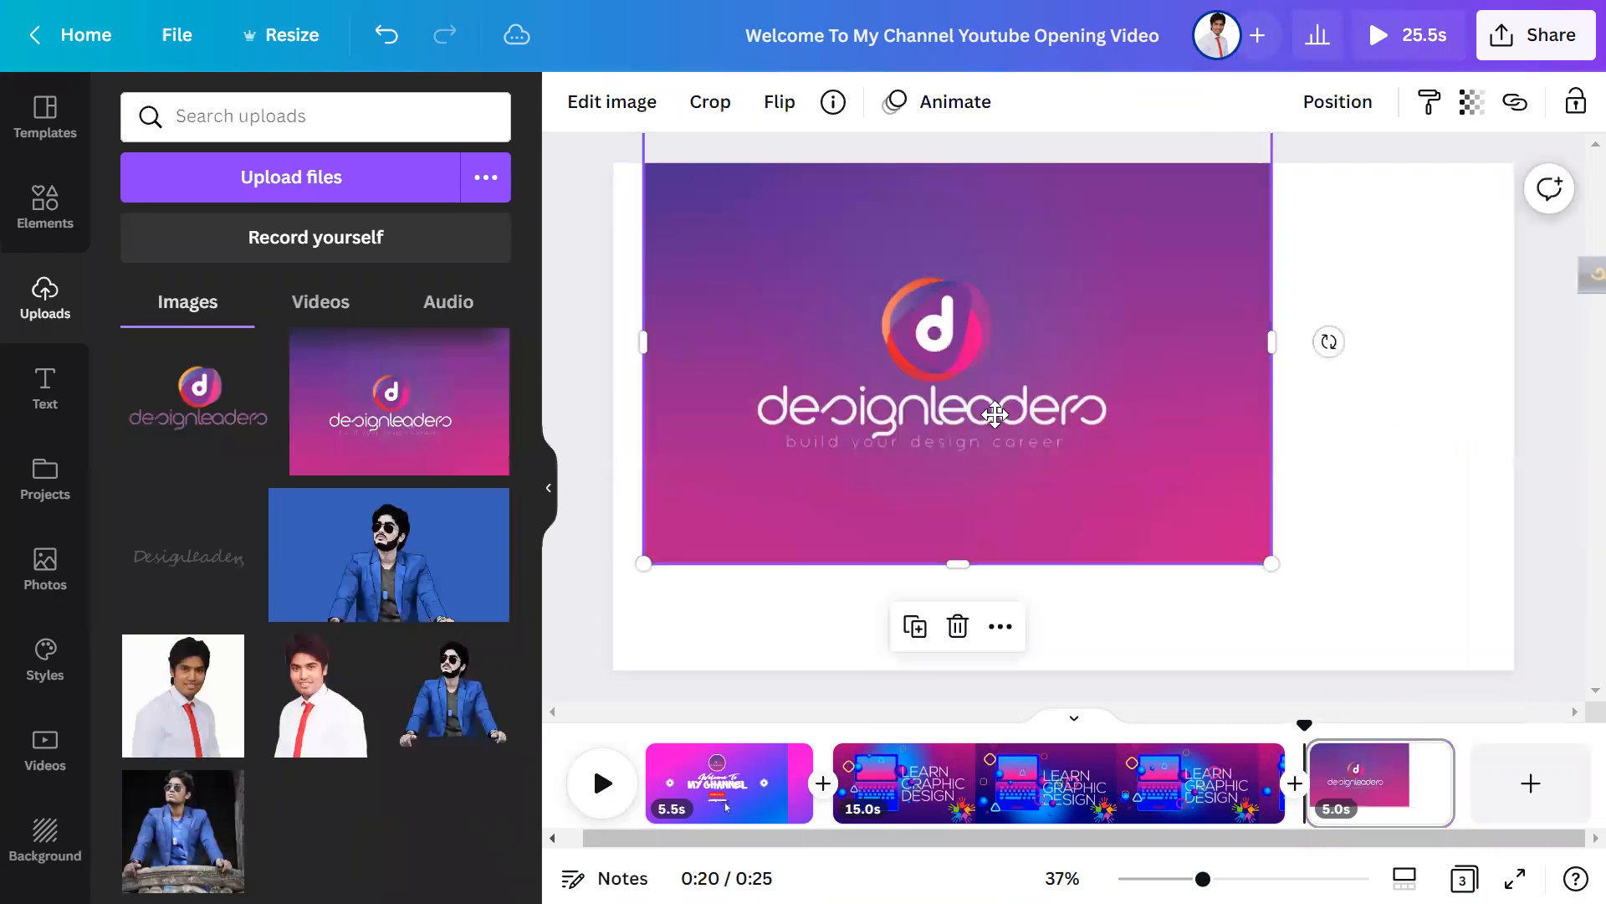
drag(995, 413, 967, 458)
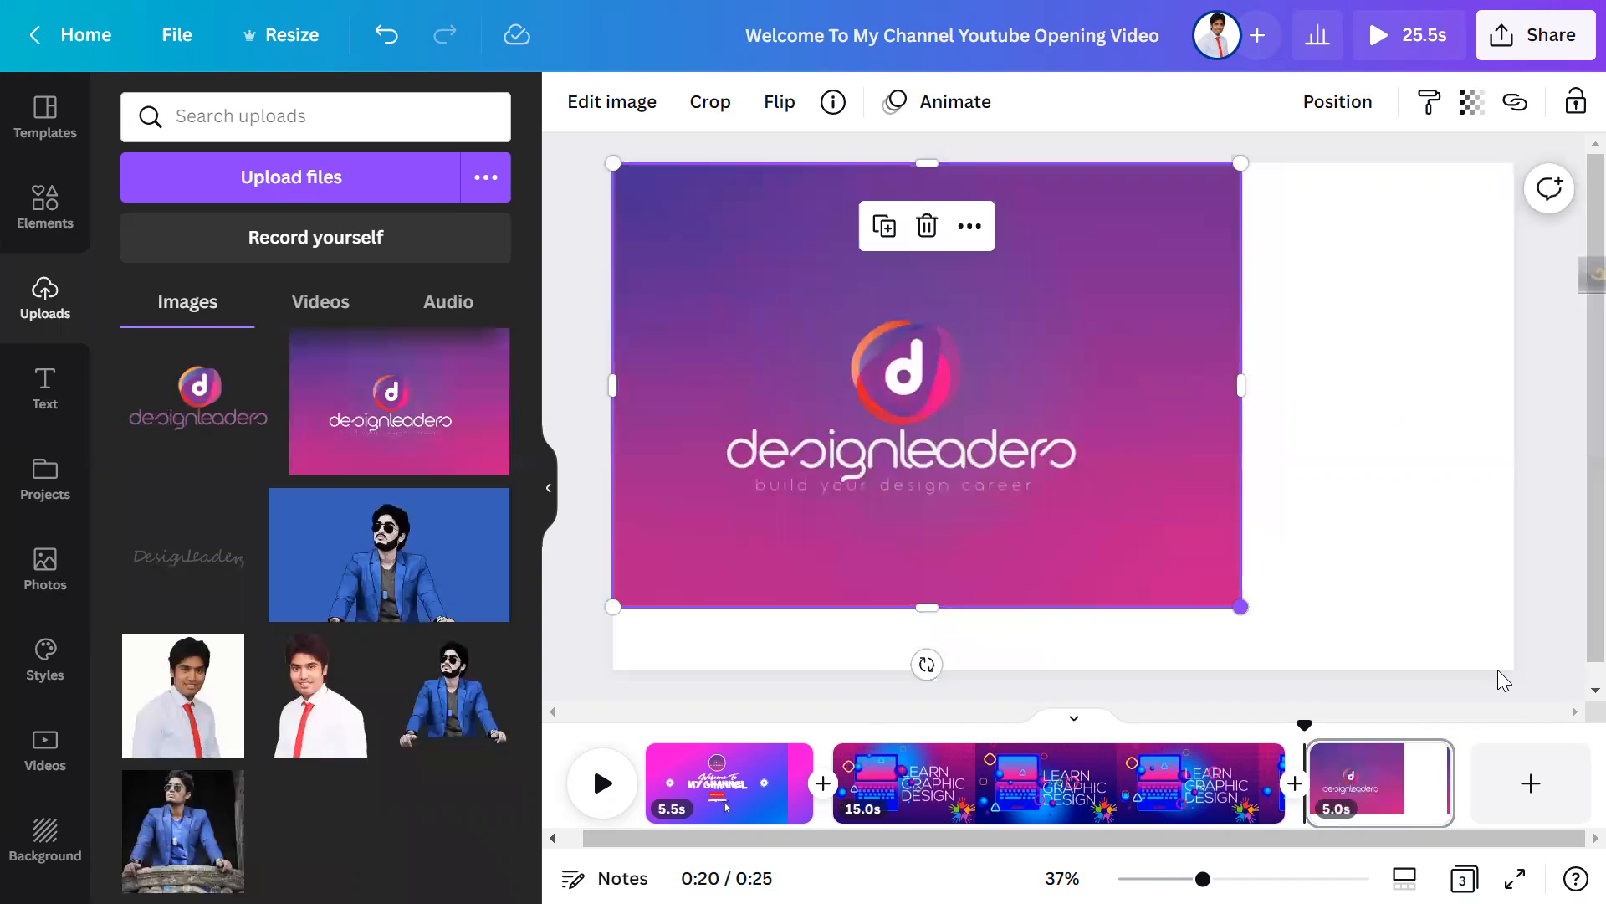
drag(1240, 606, 1431, 661)
drag(1244, 502, 1224, 499)
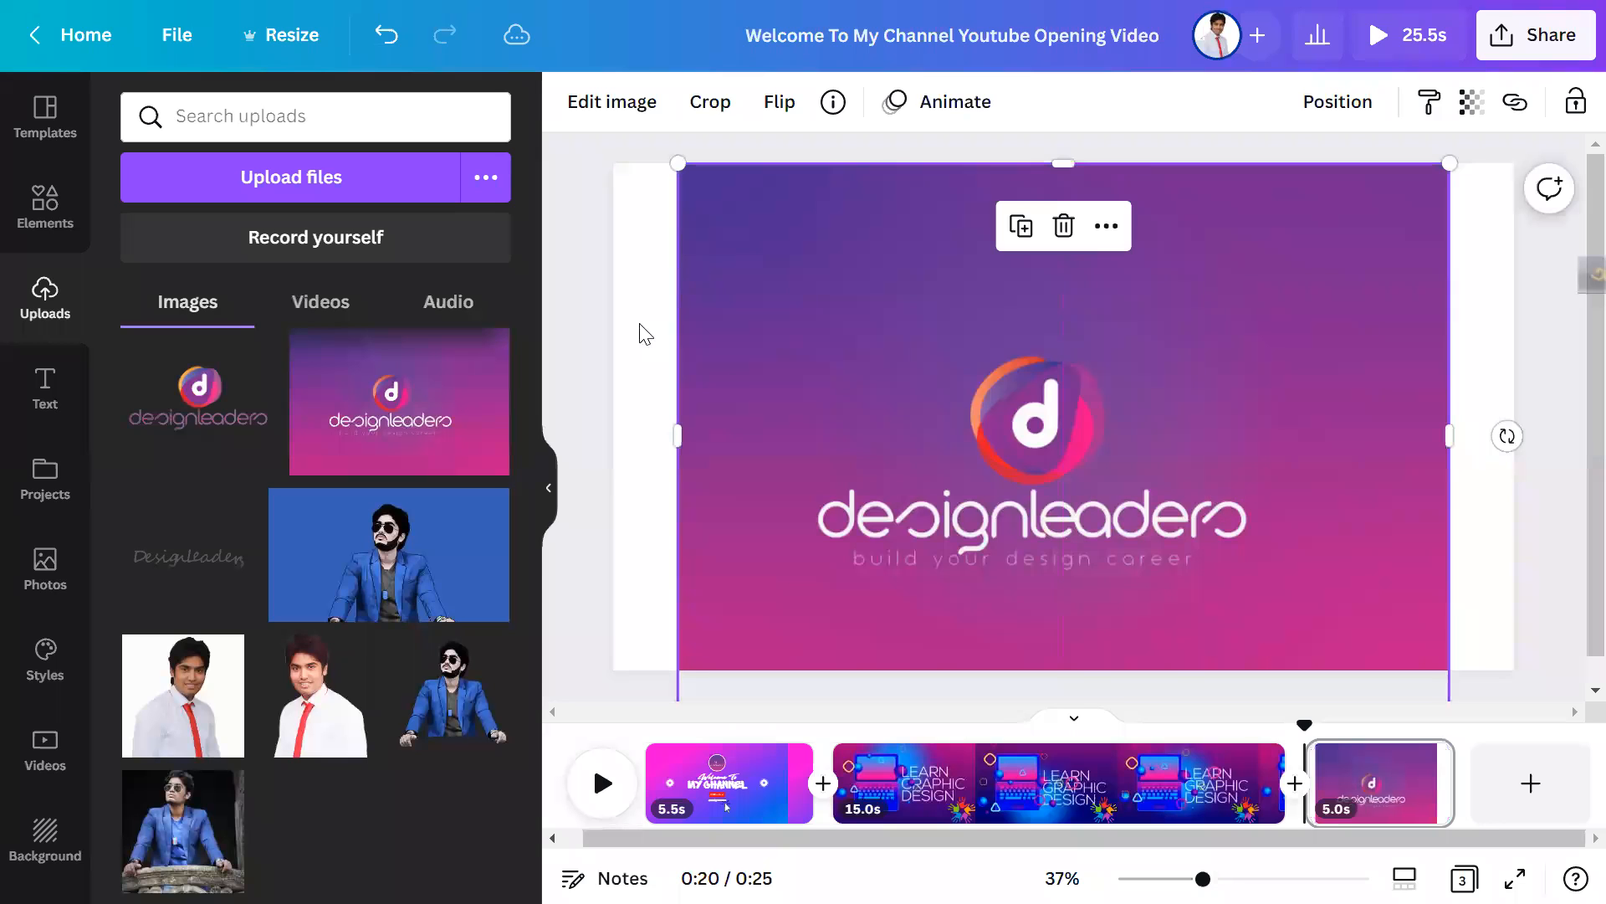
Step: Set the third page's background to purple #6A2E90, sampled from the designleaders banner with the eyedropper
click(644, 333)
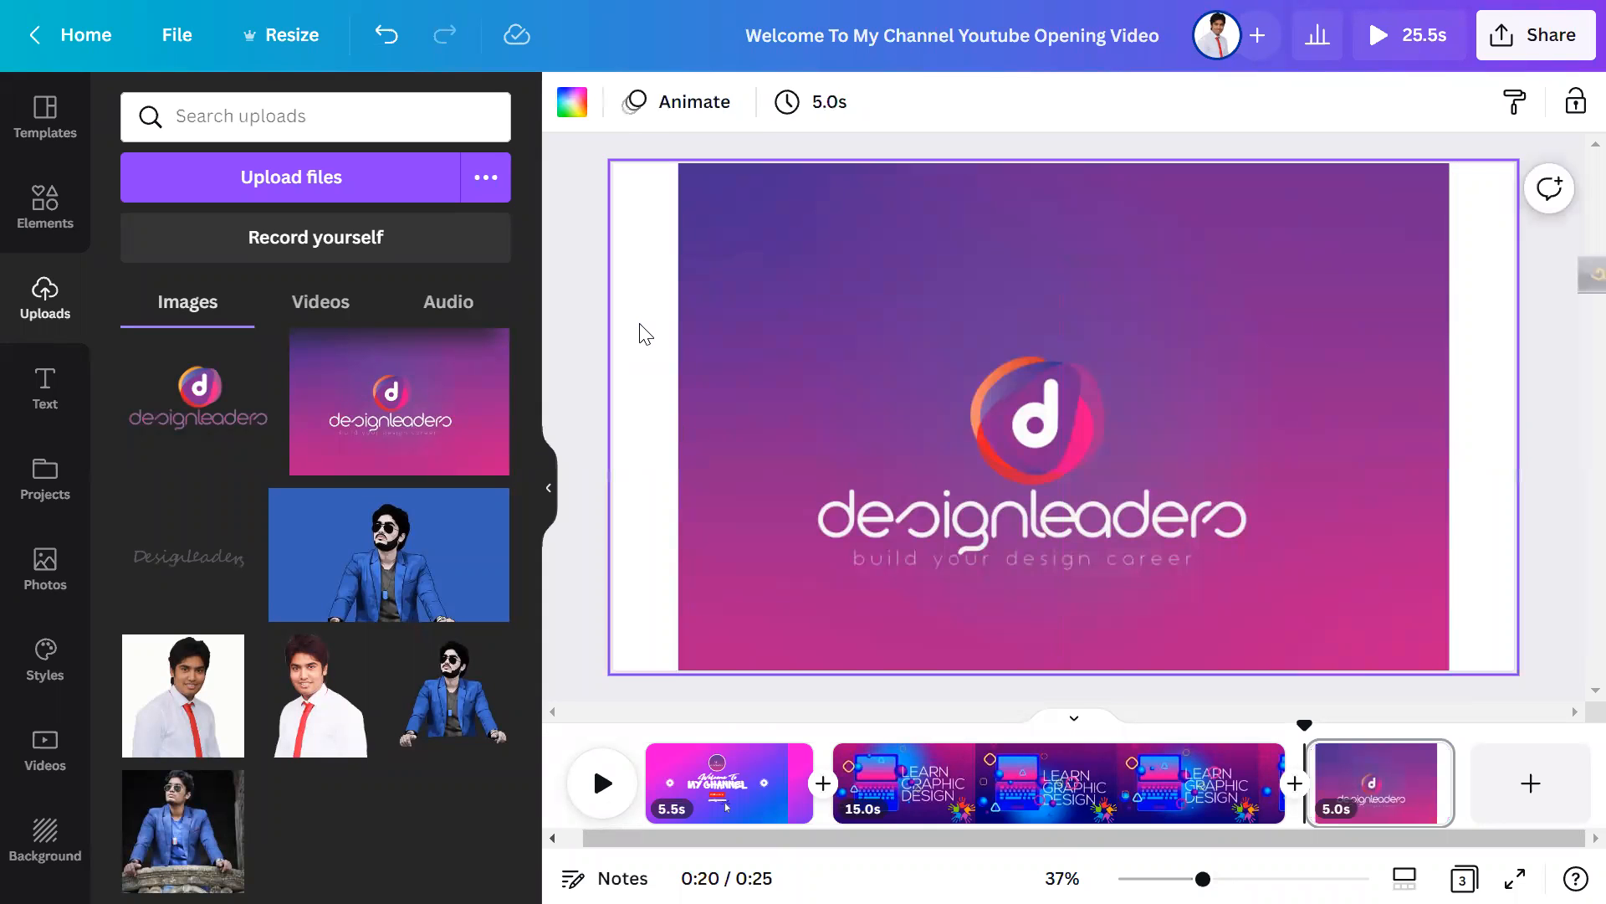
click(573, 105)
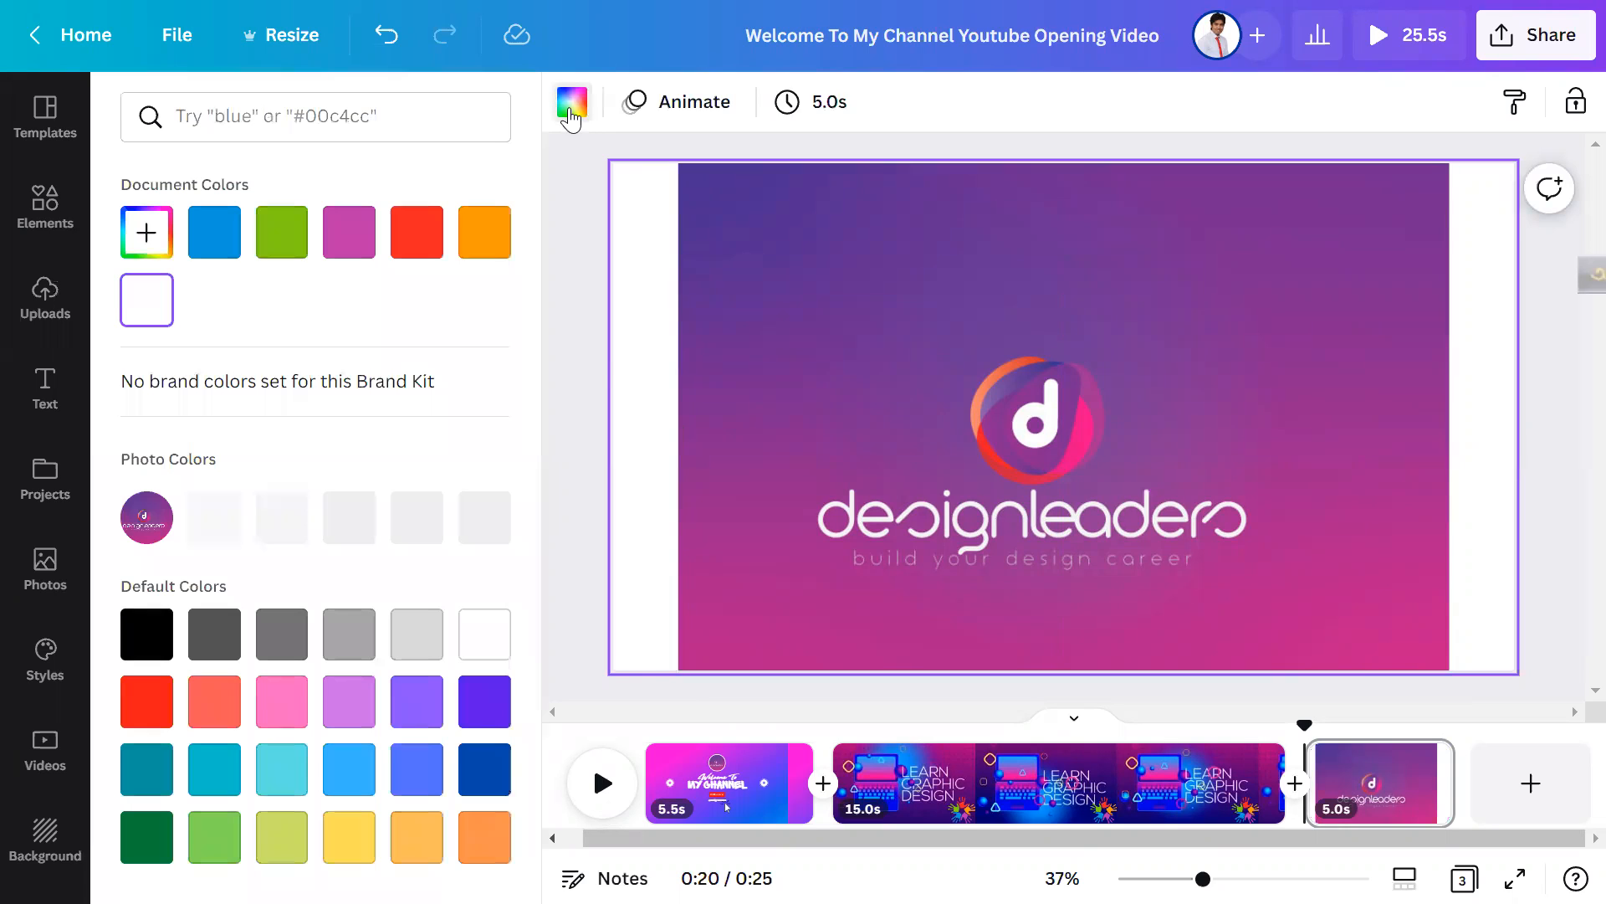
click(342, 252)
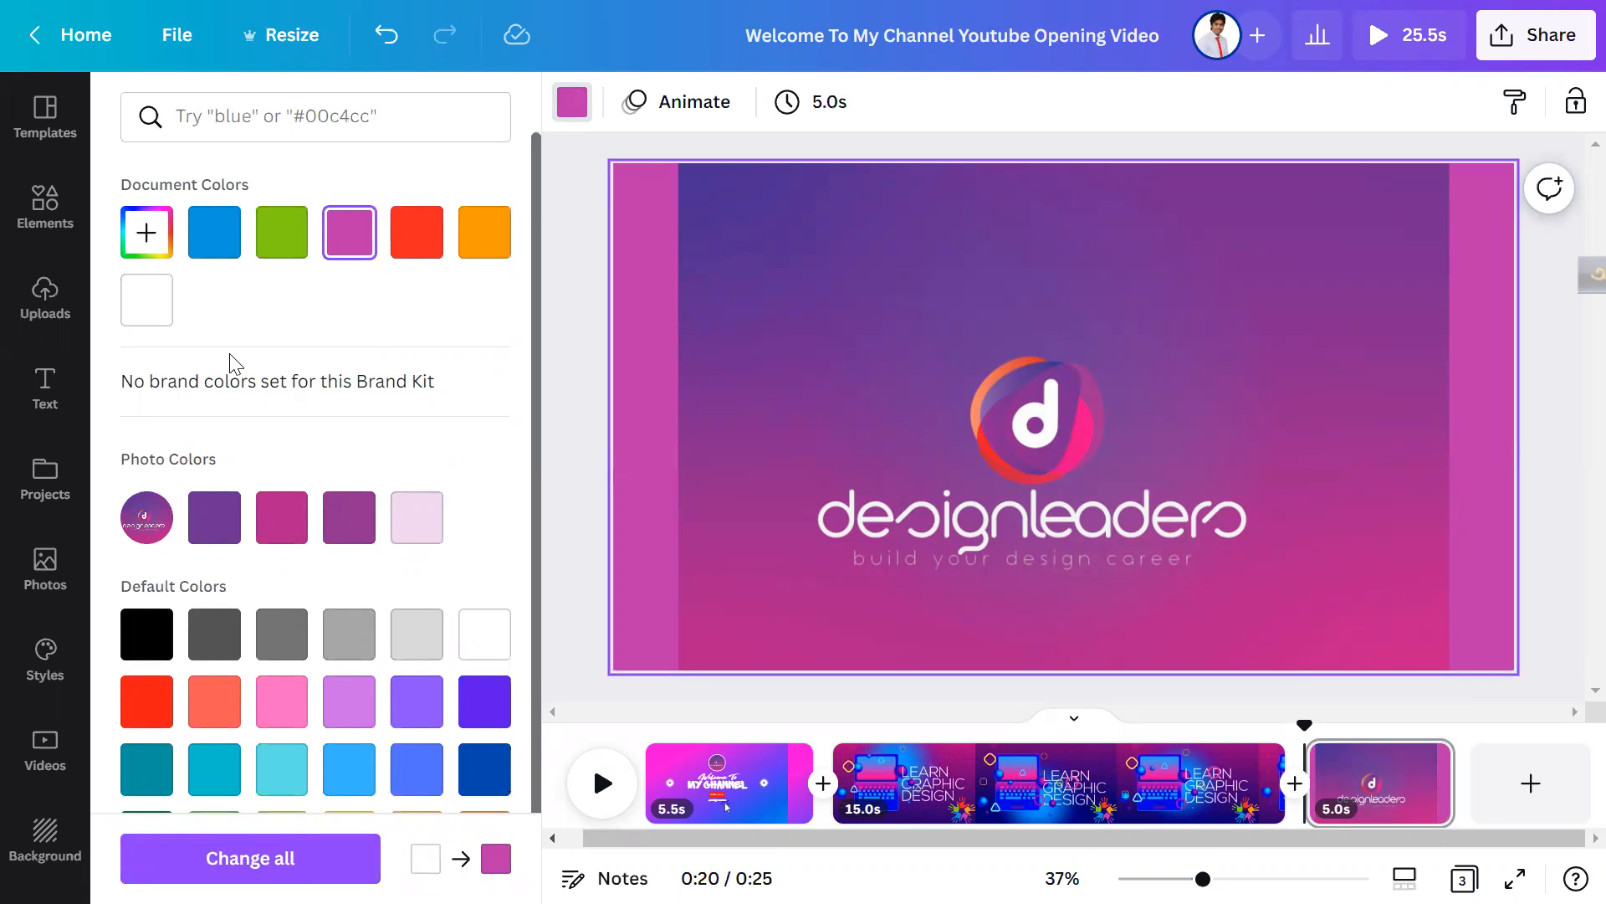
click(148, 243)
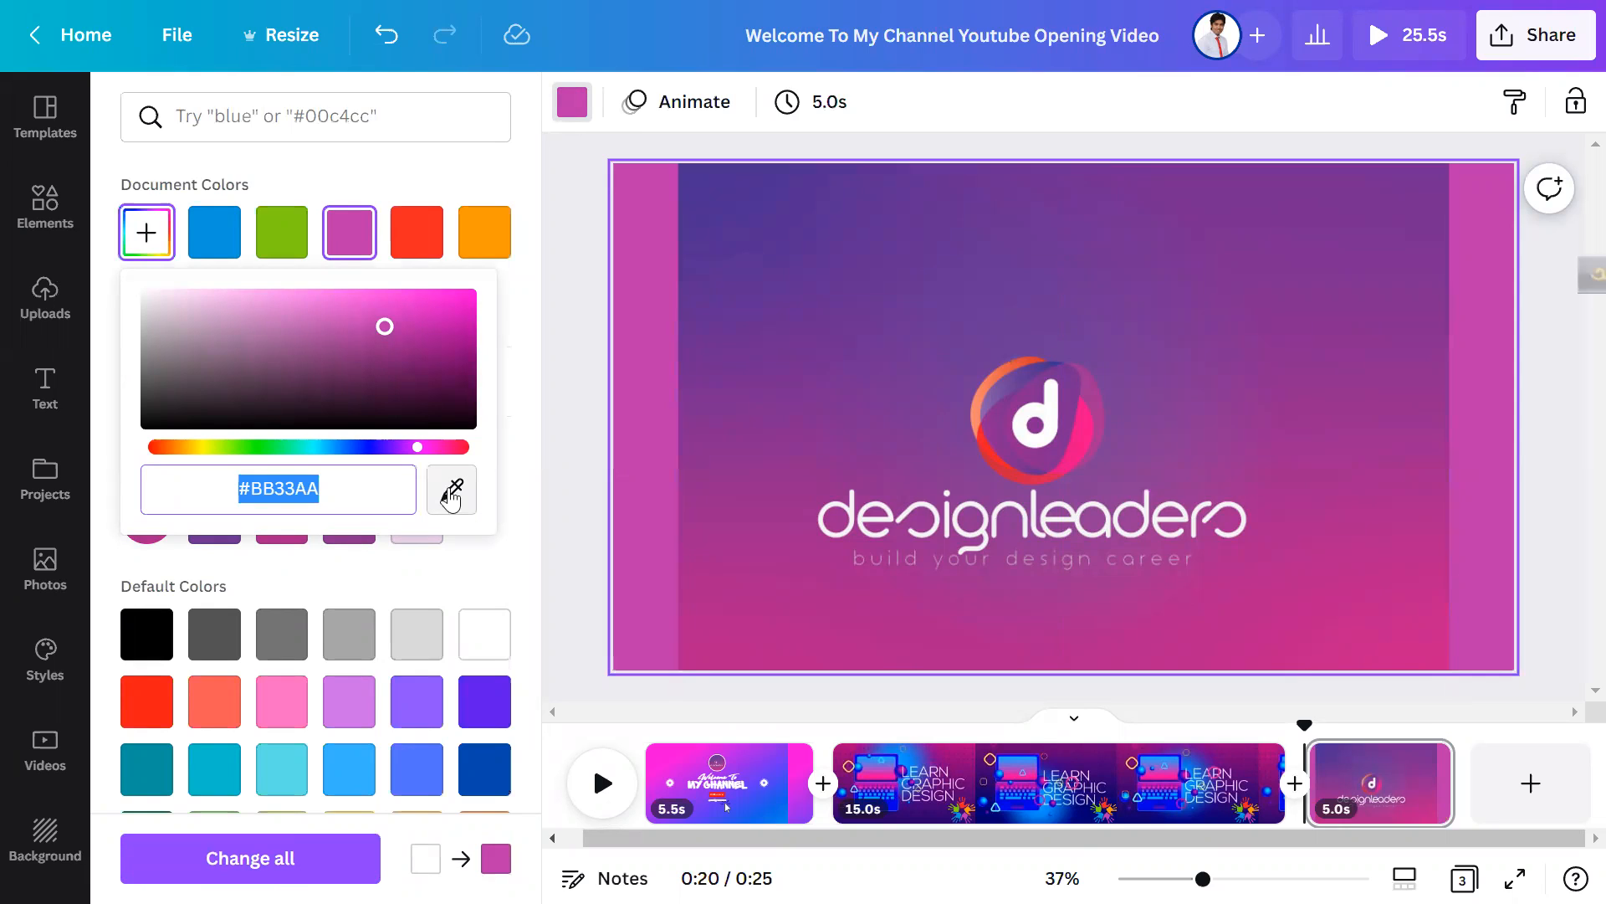
click(1519, 474)
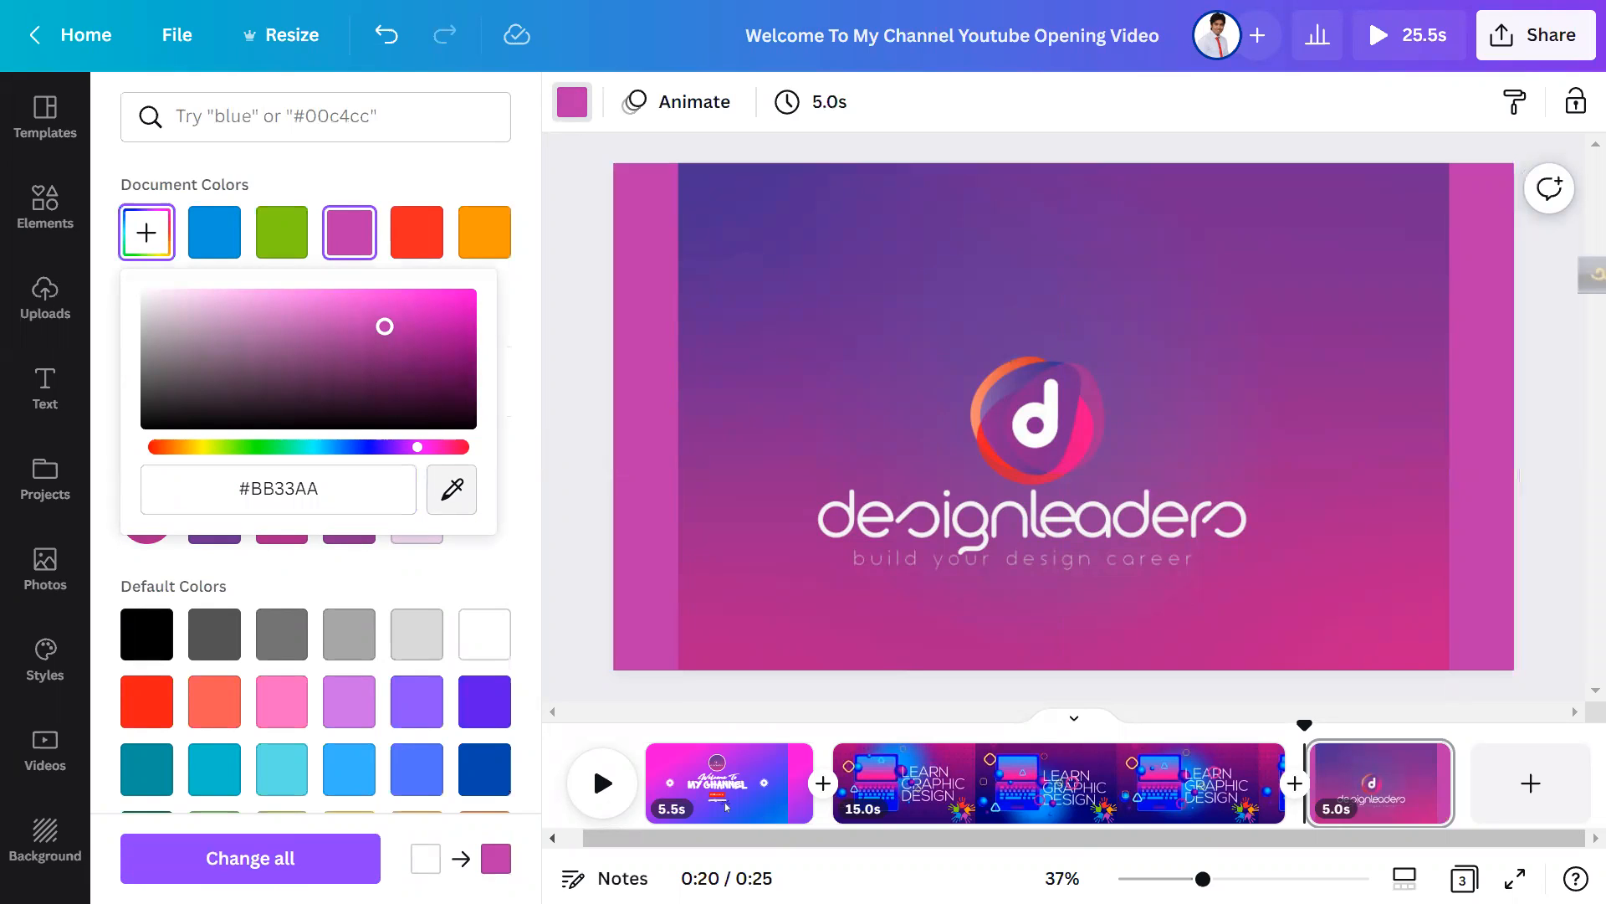
click(829, 323)
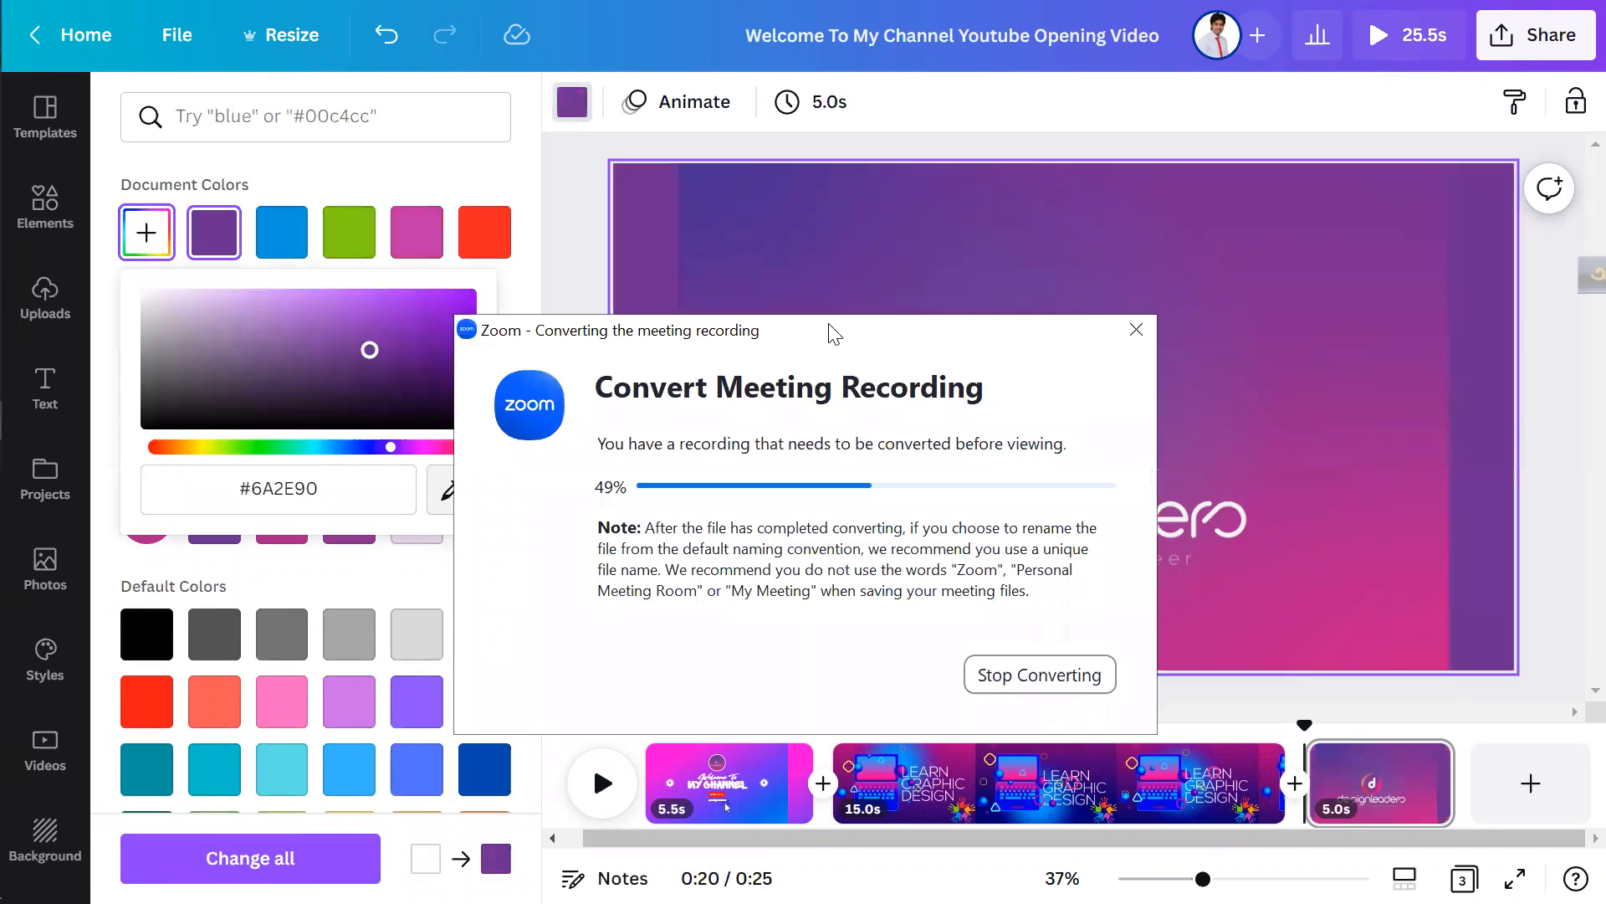
click(1026, 235)
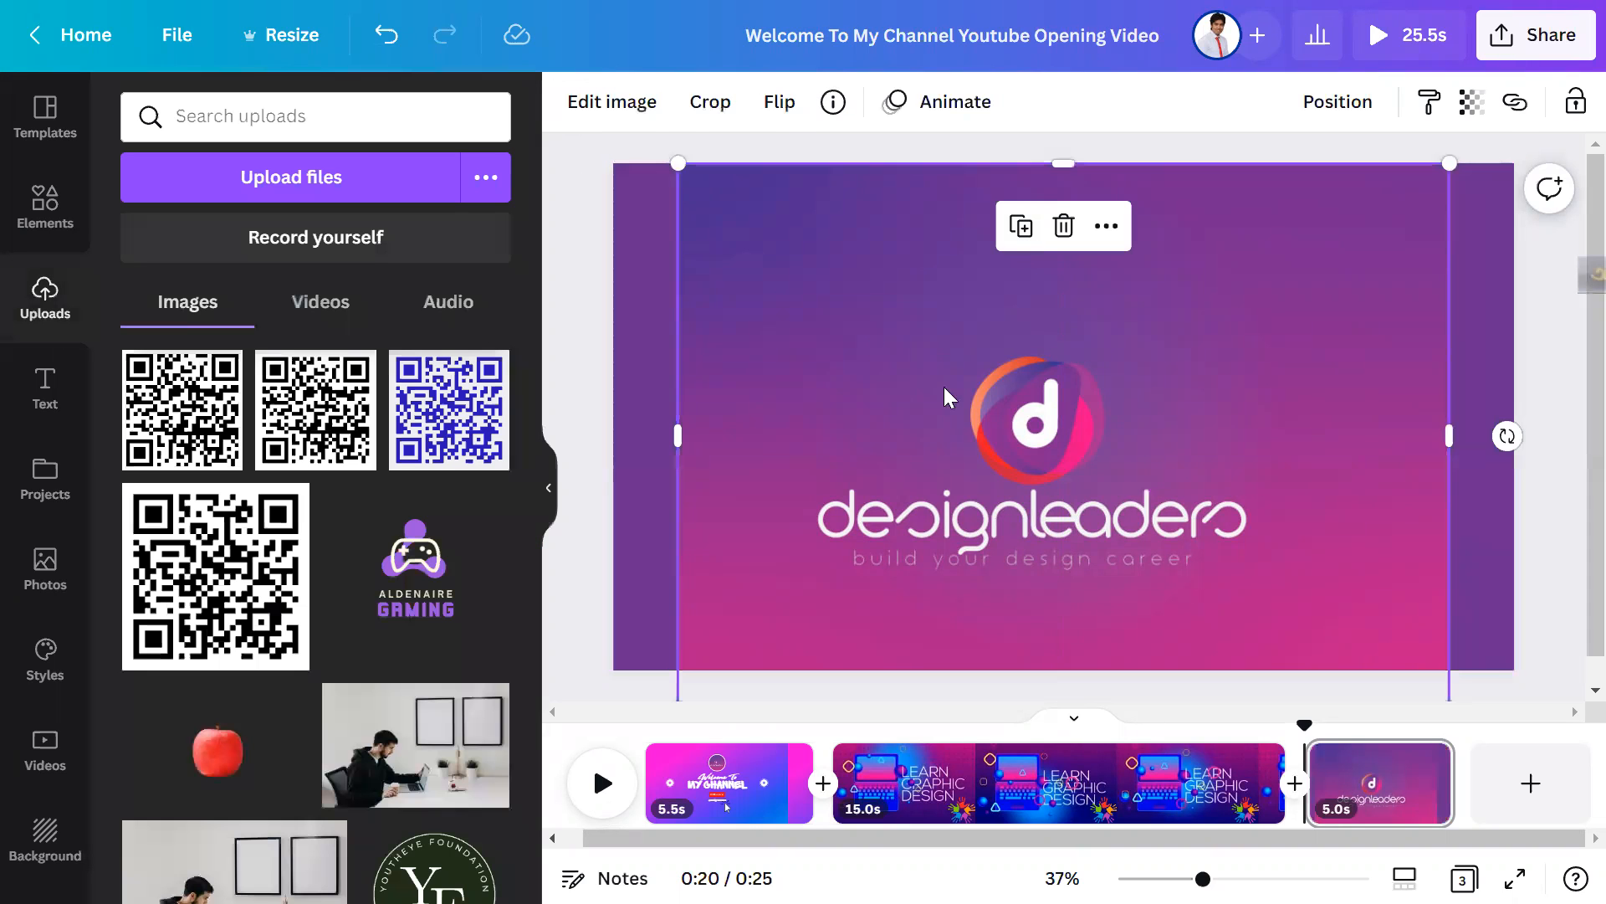
click(643, 293)
click(574, 107)
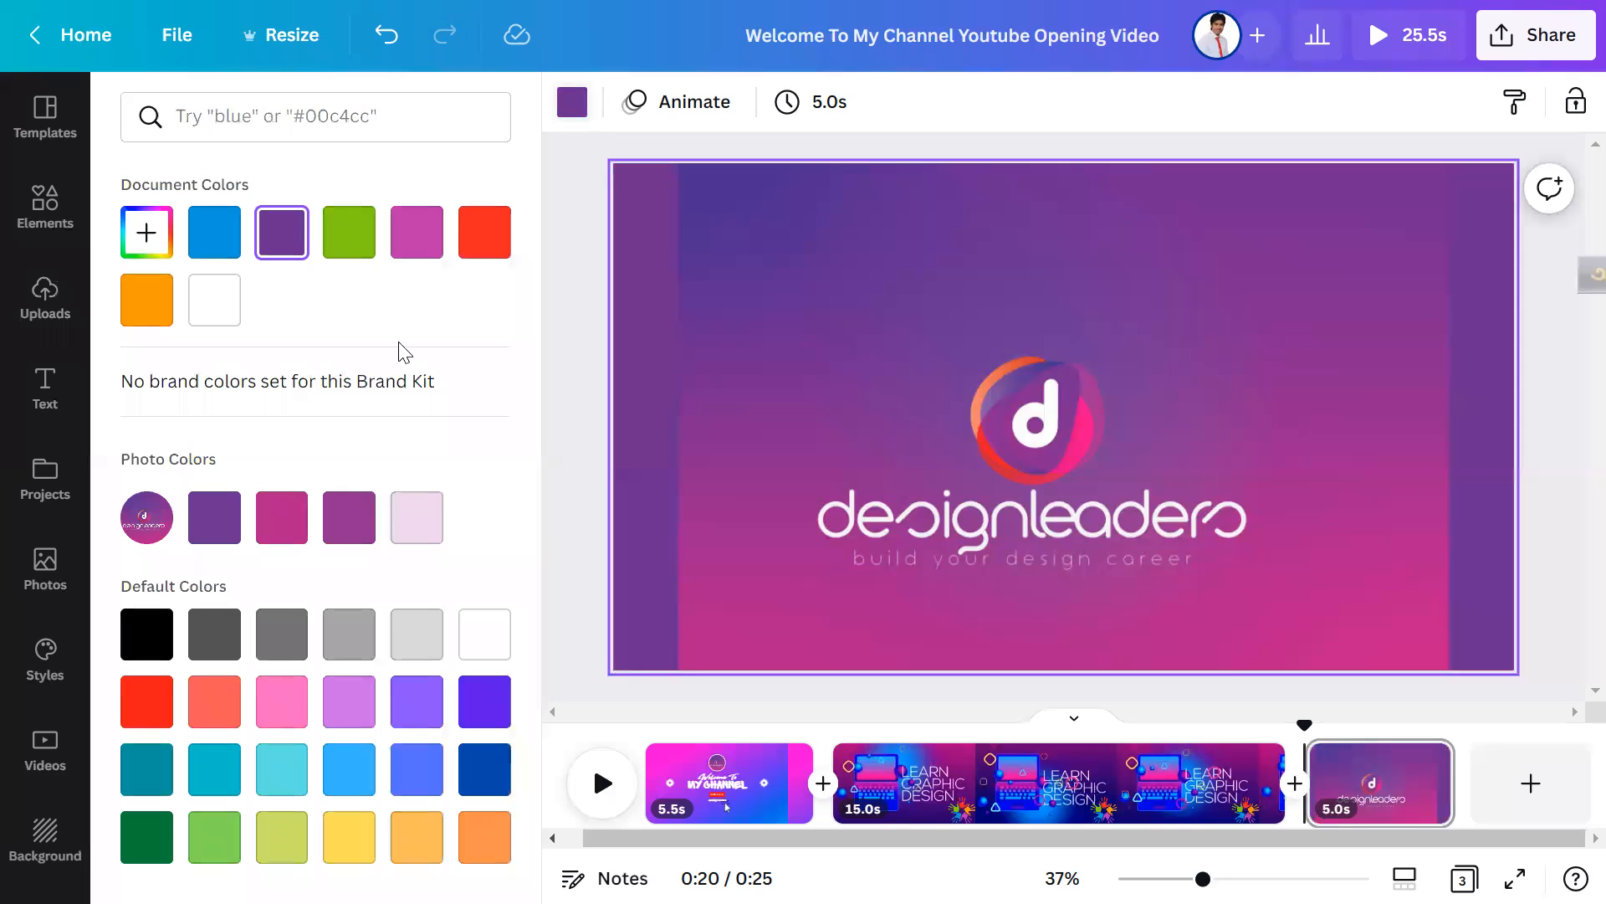
click(143, 236)
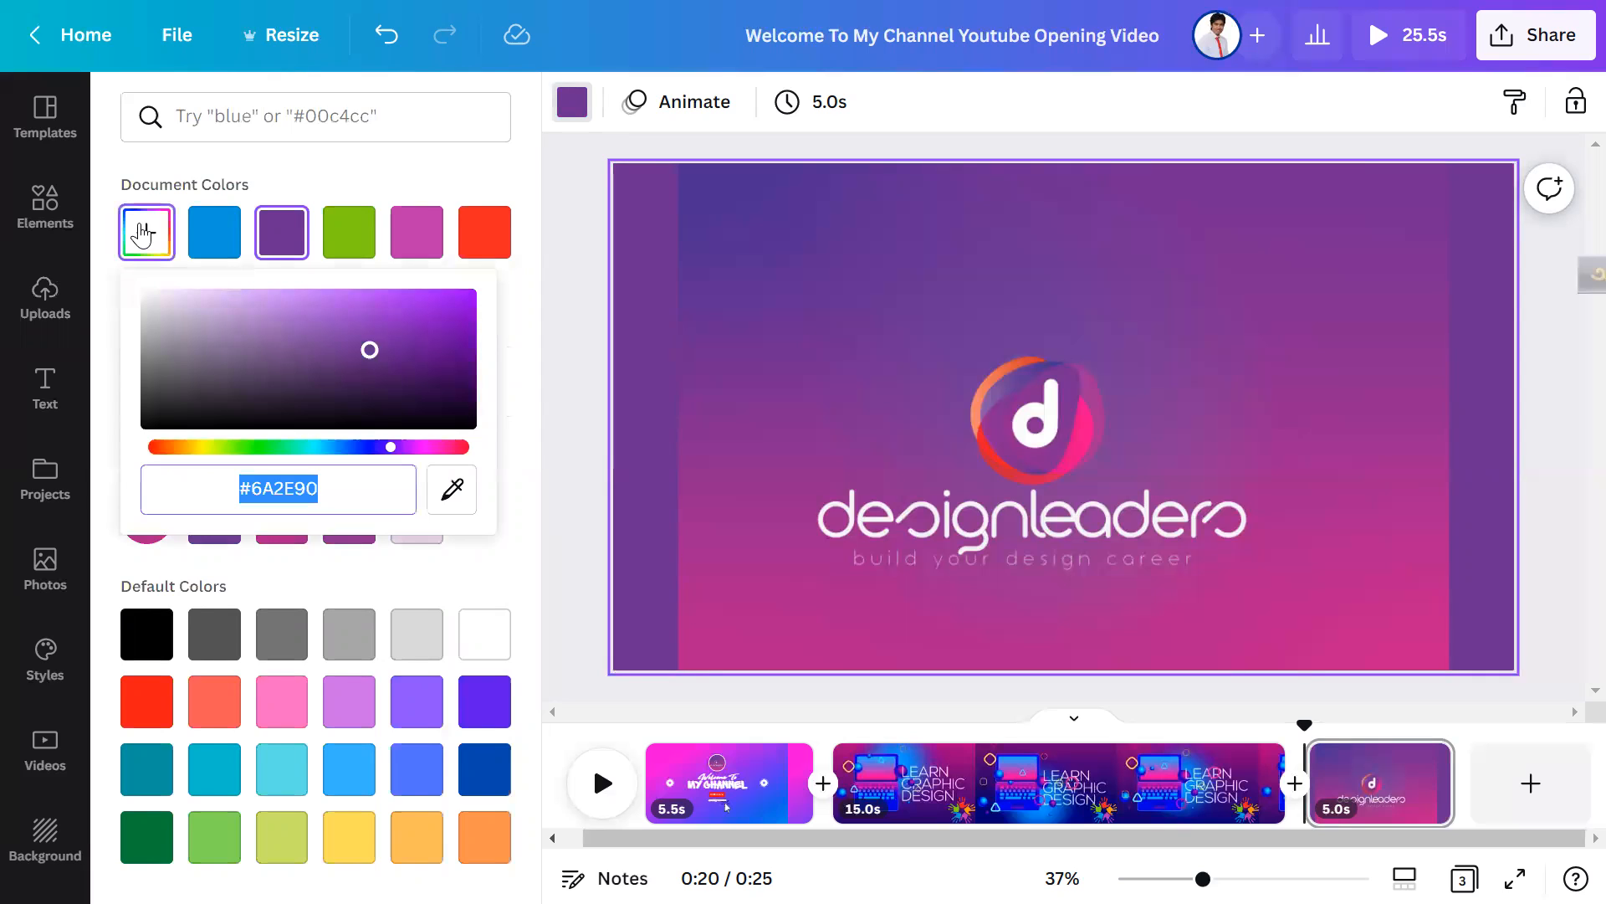
click(394, 486)
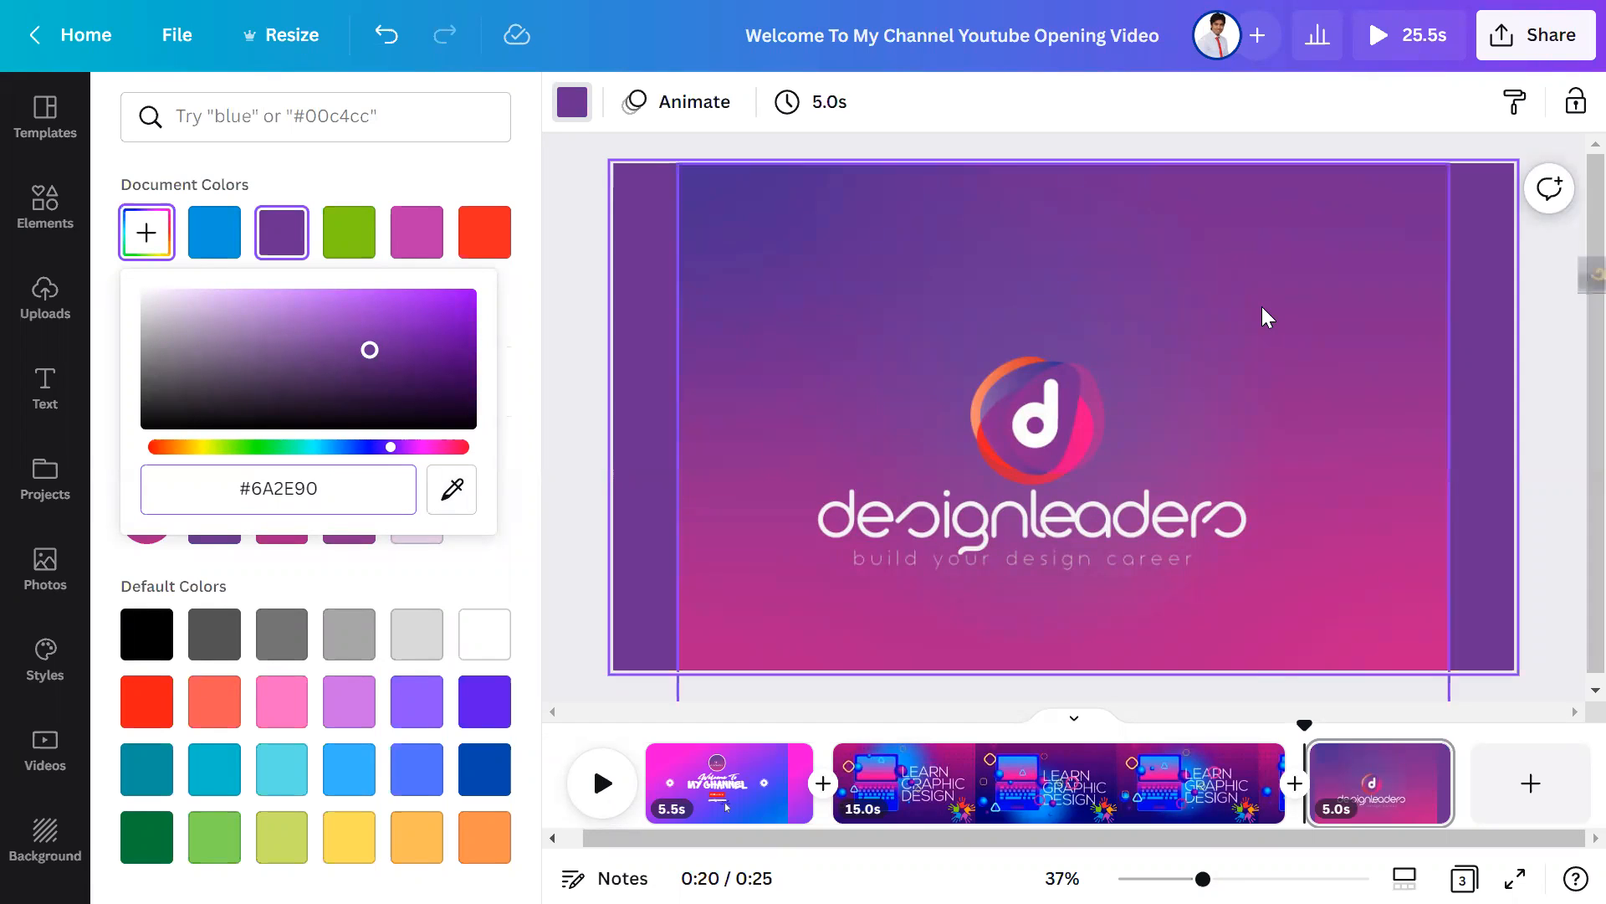
click(692, 423)
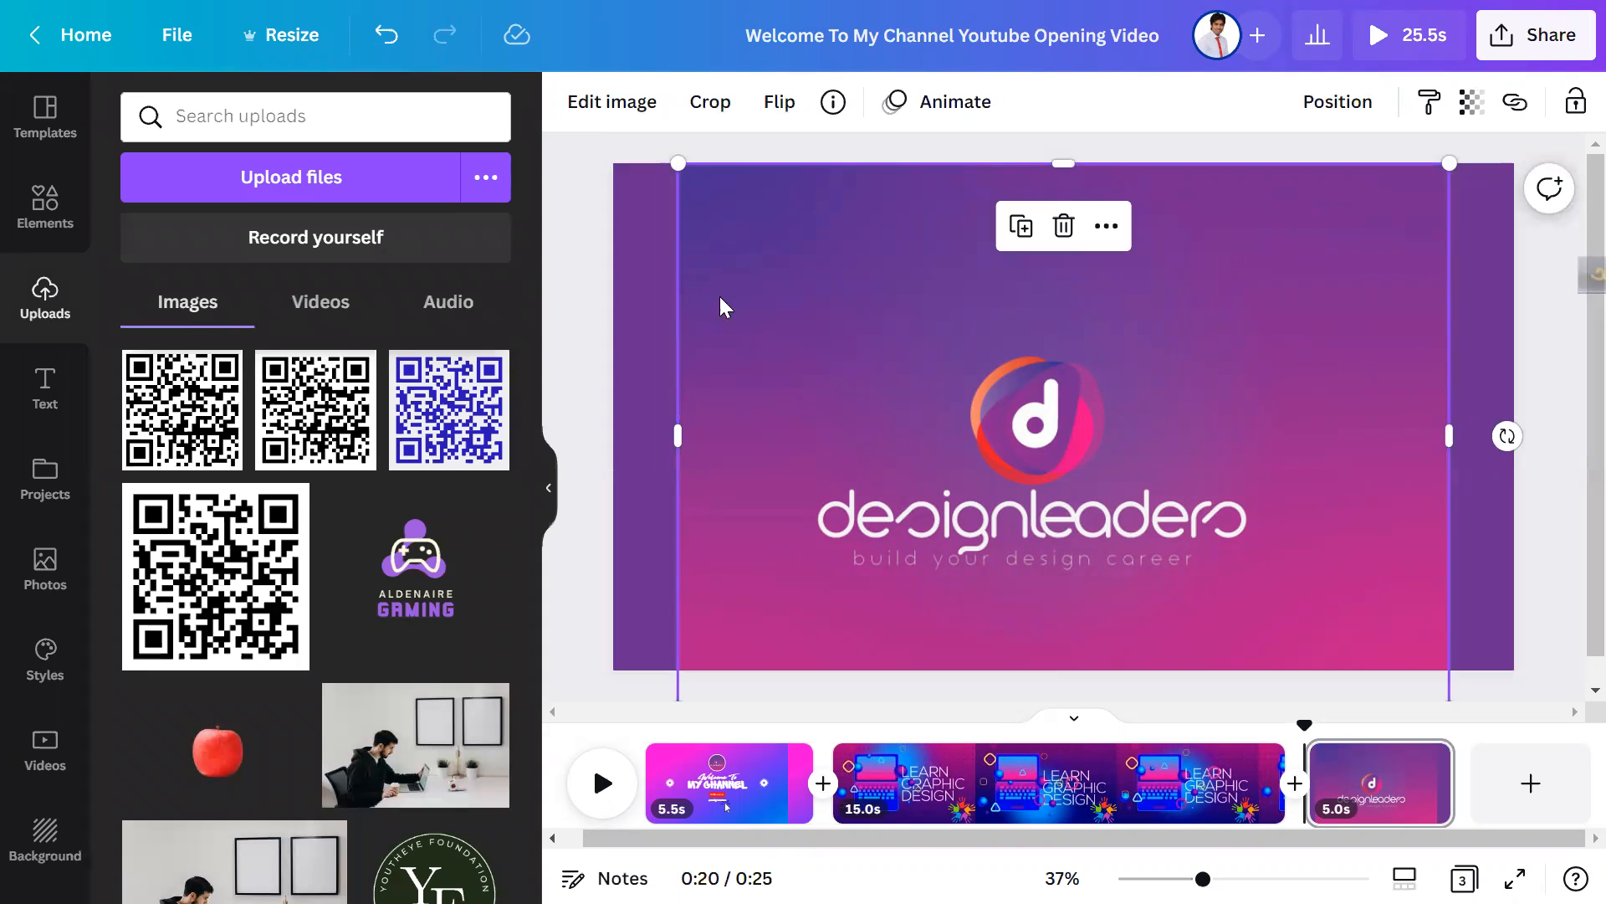
Step: Set the transparency of the designleaders banner image to 56 to blend it with the purple background
click(659, 279)
click(818, 289)
click(1472, 104)
click(1468, 102)
click(1472, 102)
click(1376, 204)
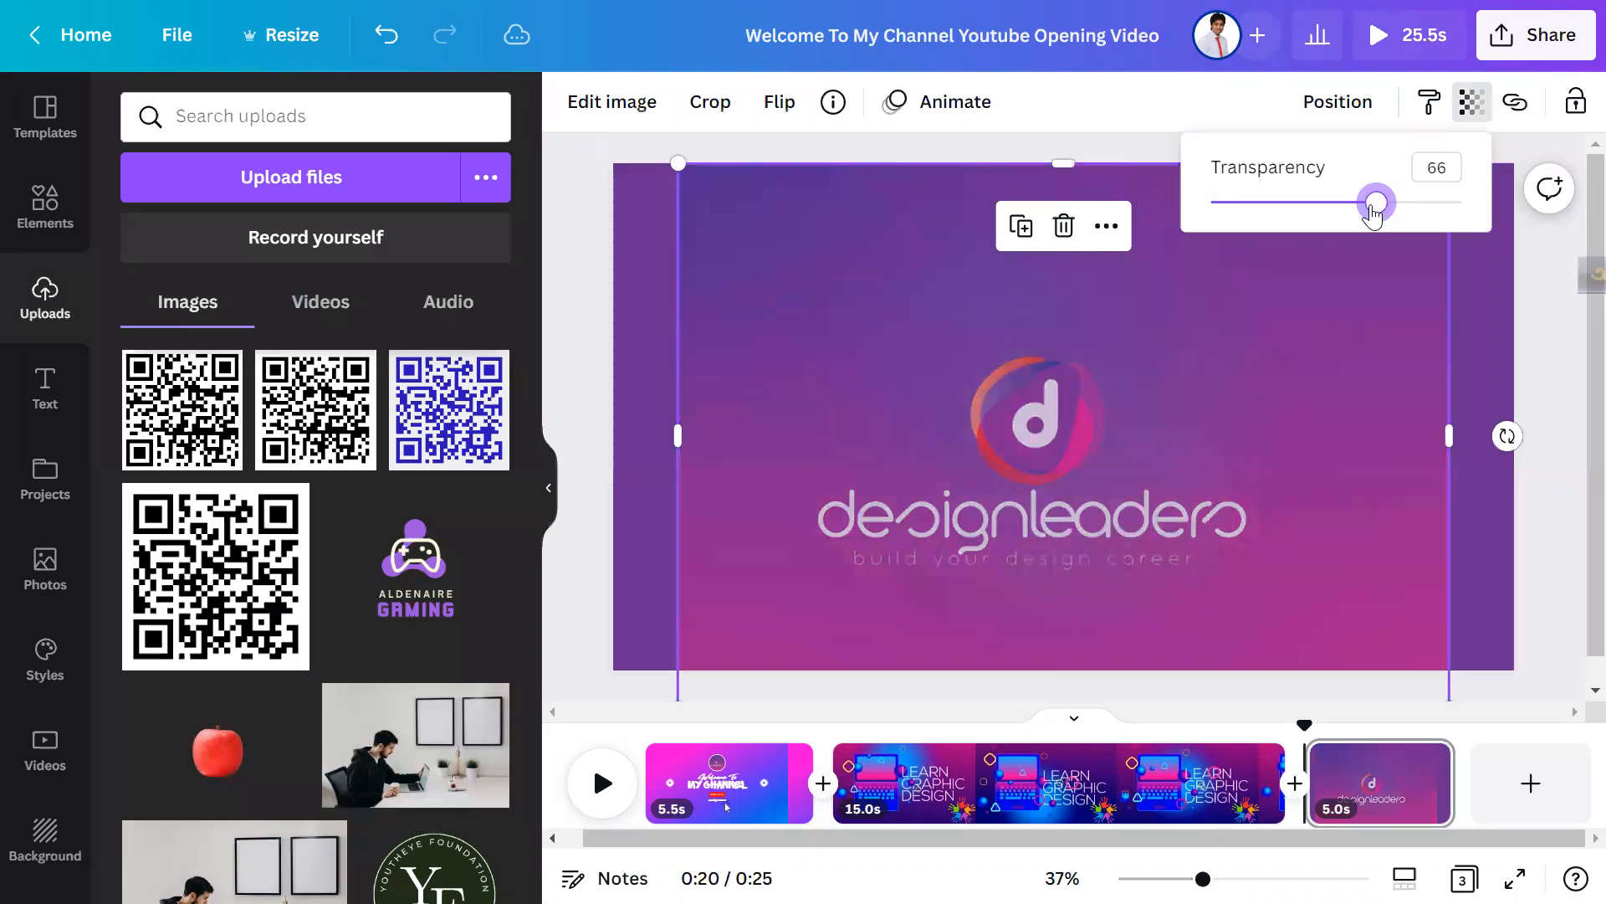
click(1369, 209)
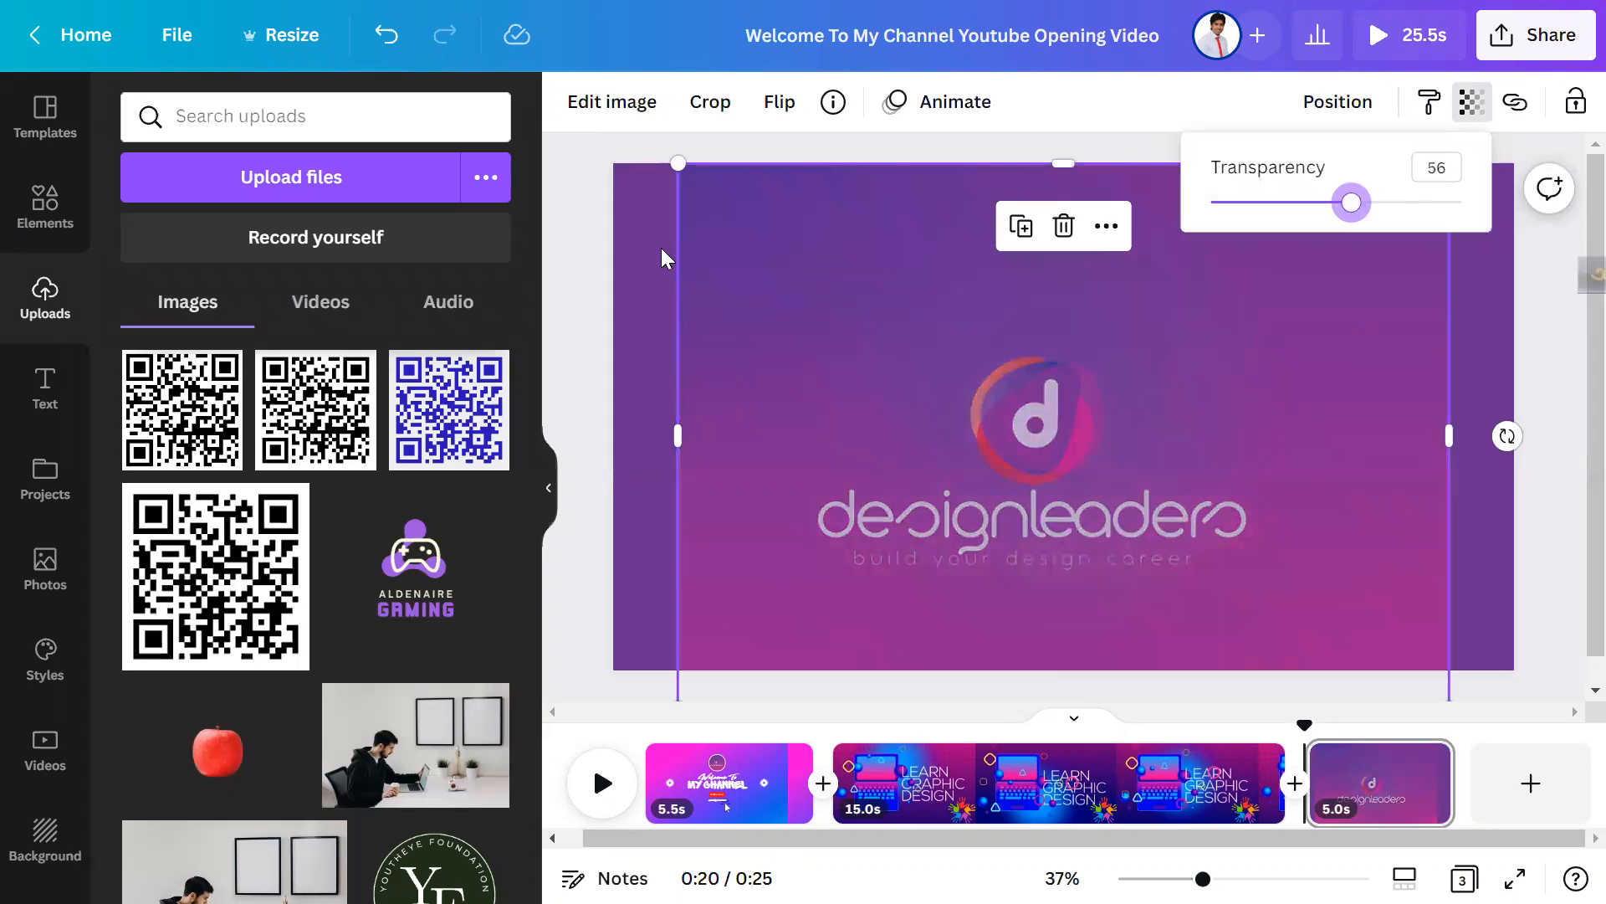
click(661, 249)
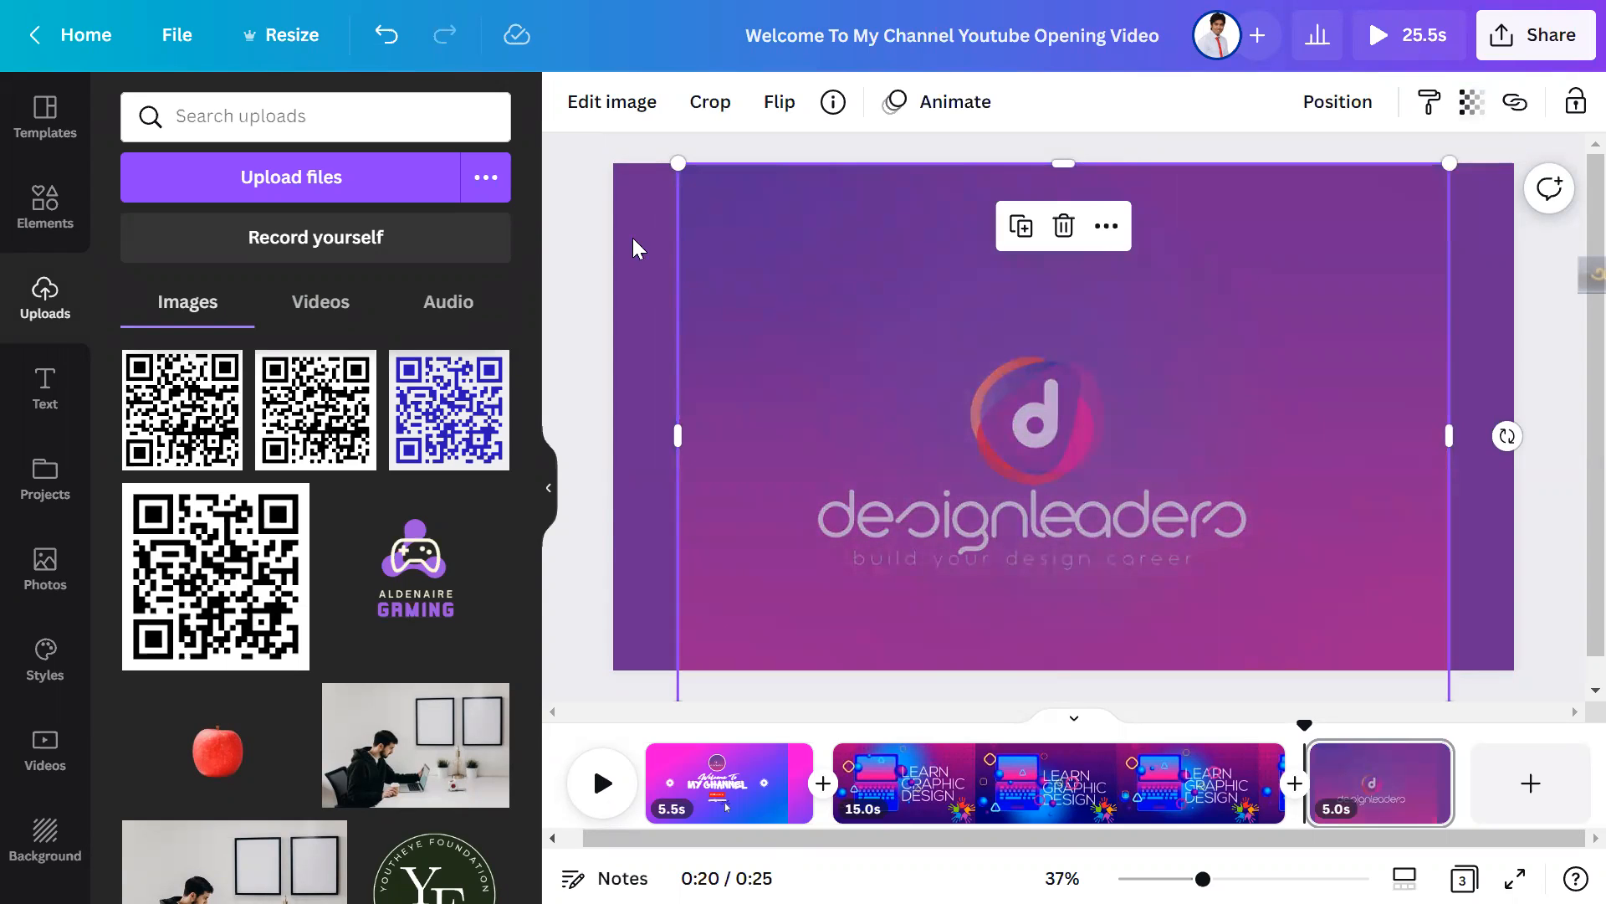
Step: Try the Block and Tumble page animations on the designleaders banner page and apply the Simple page animation
click(1567, 369)
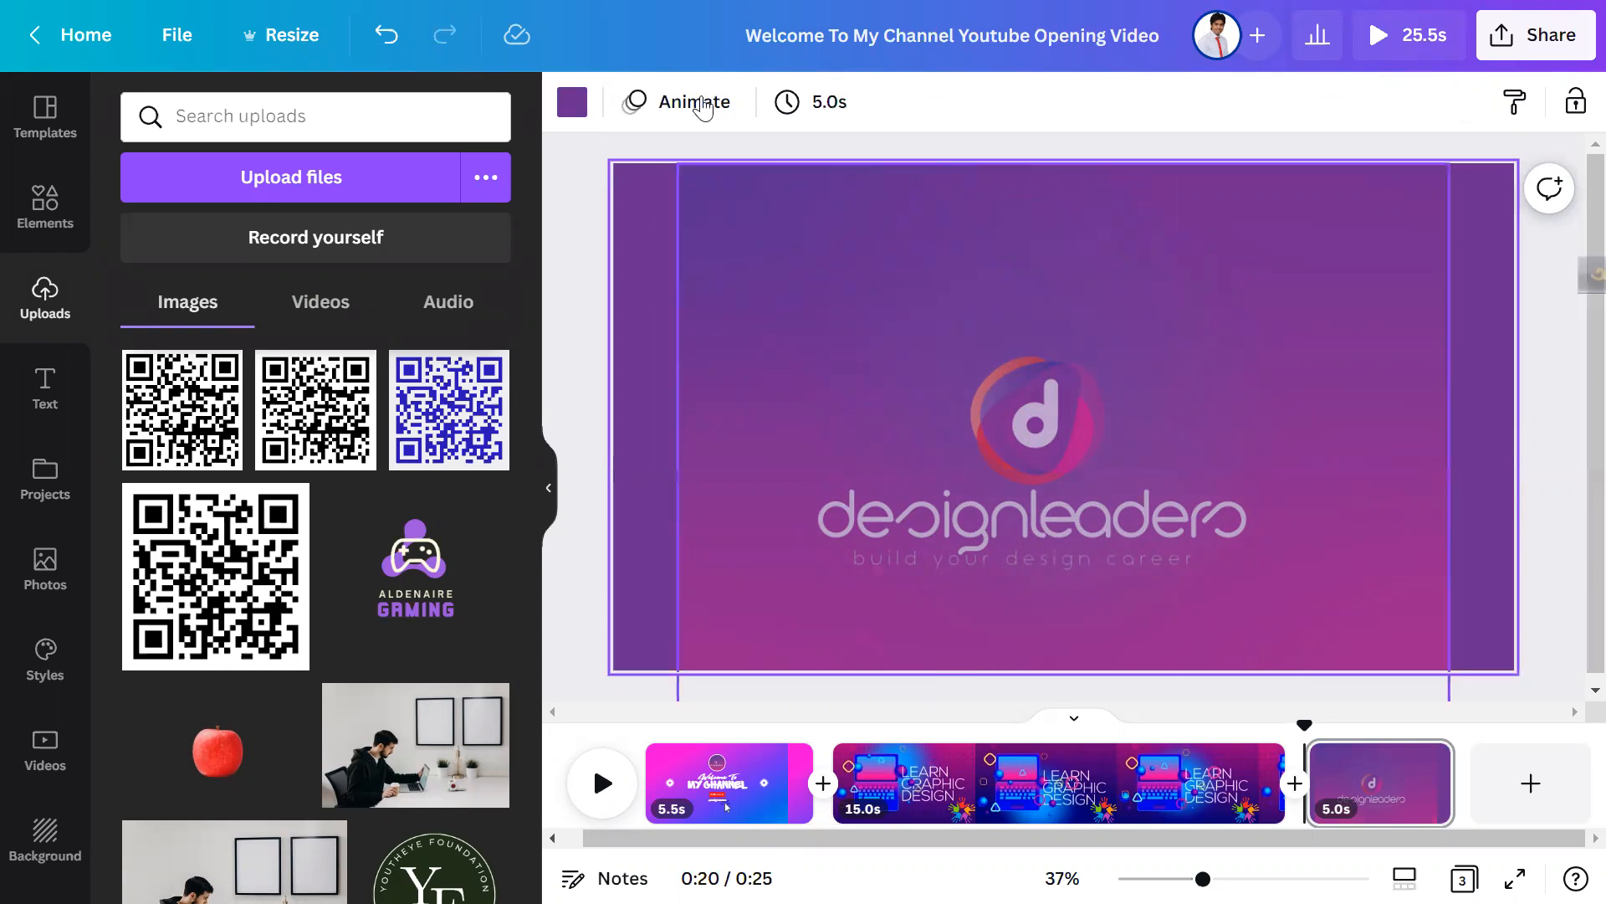
click(702, 105)
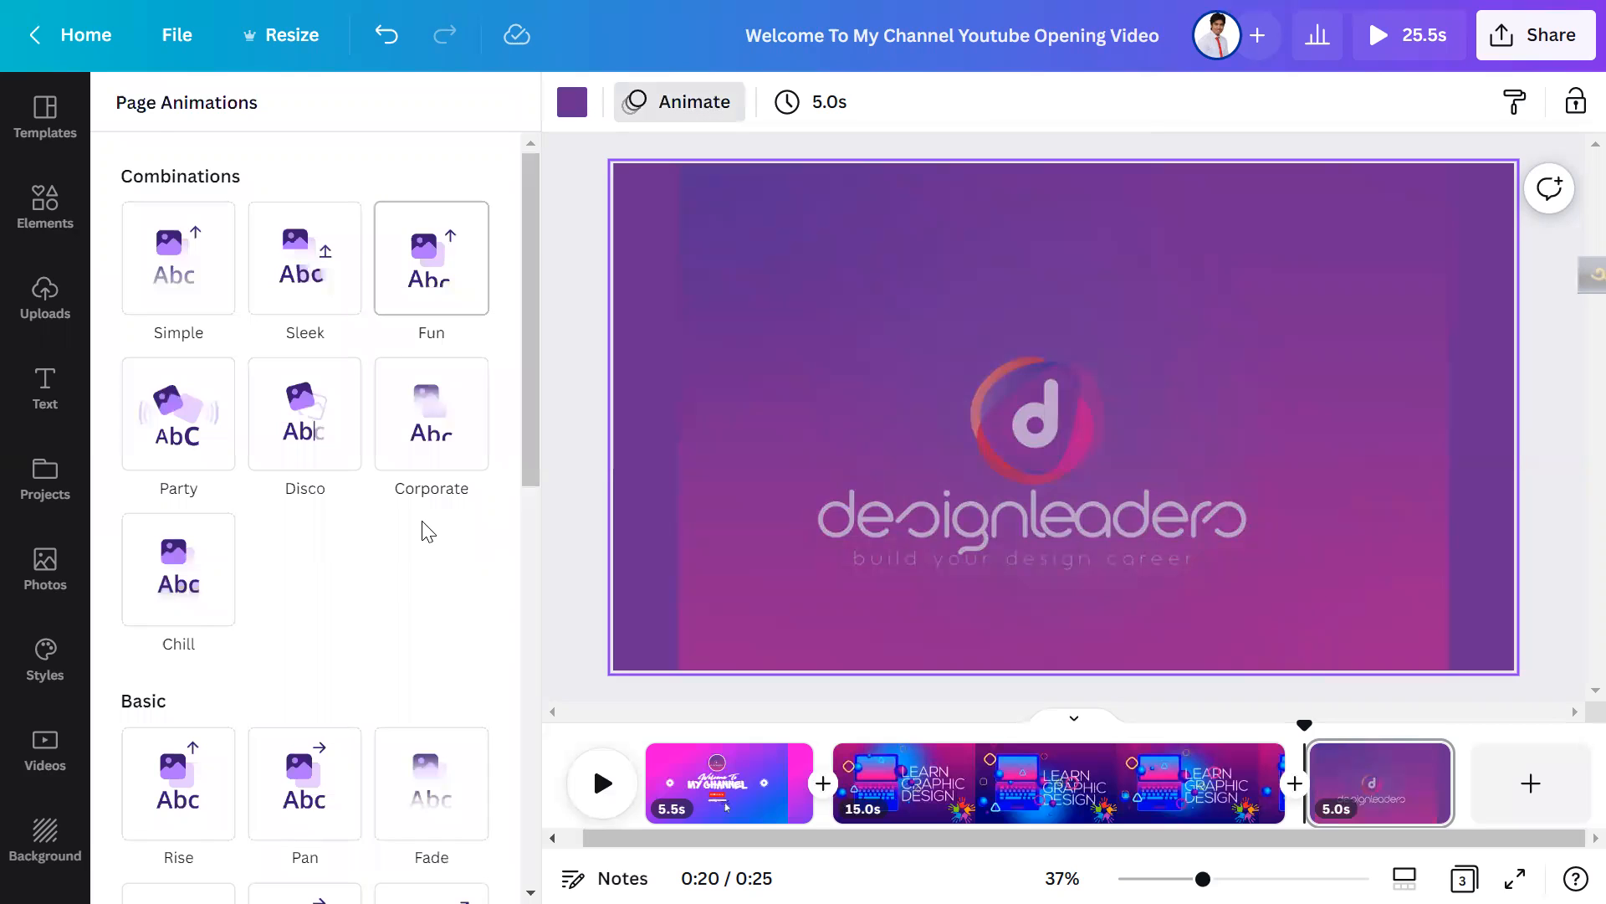
scroll(423, 523, down, 8)
scroll(422, 523, down, 3)
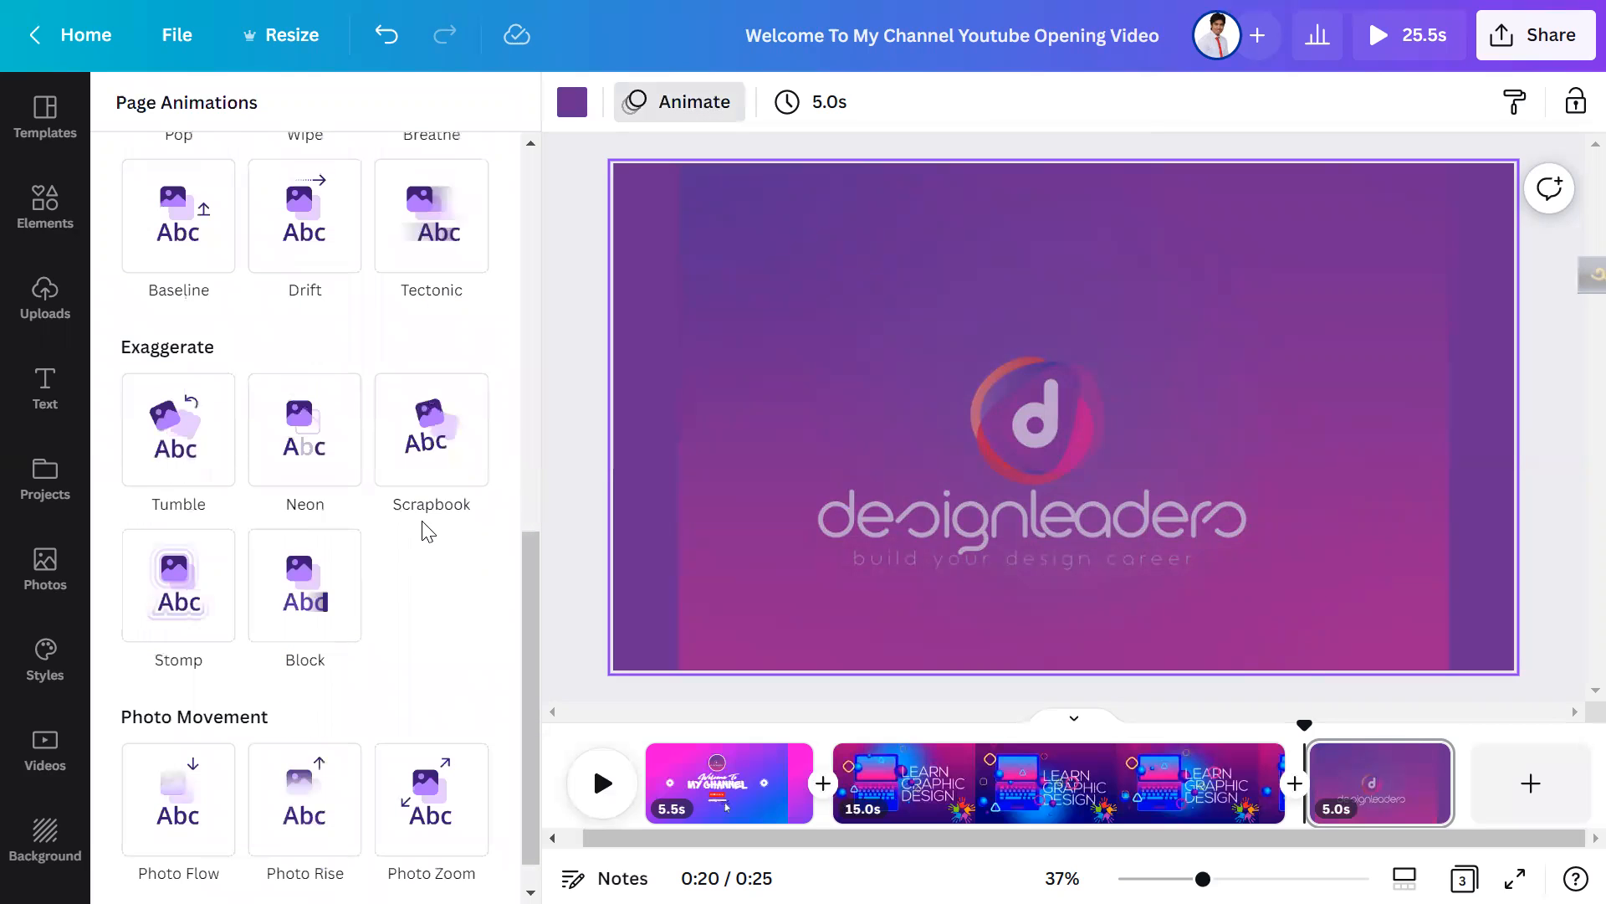
scroll(426, 530, down, 1)
click(323, 549)
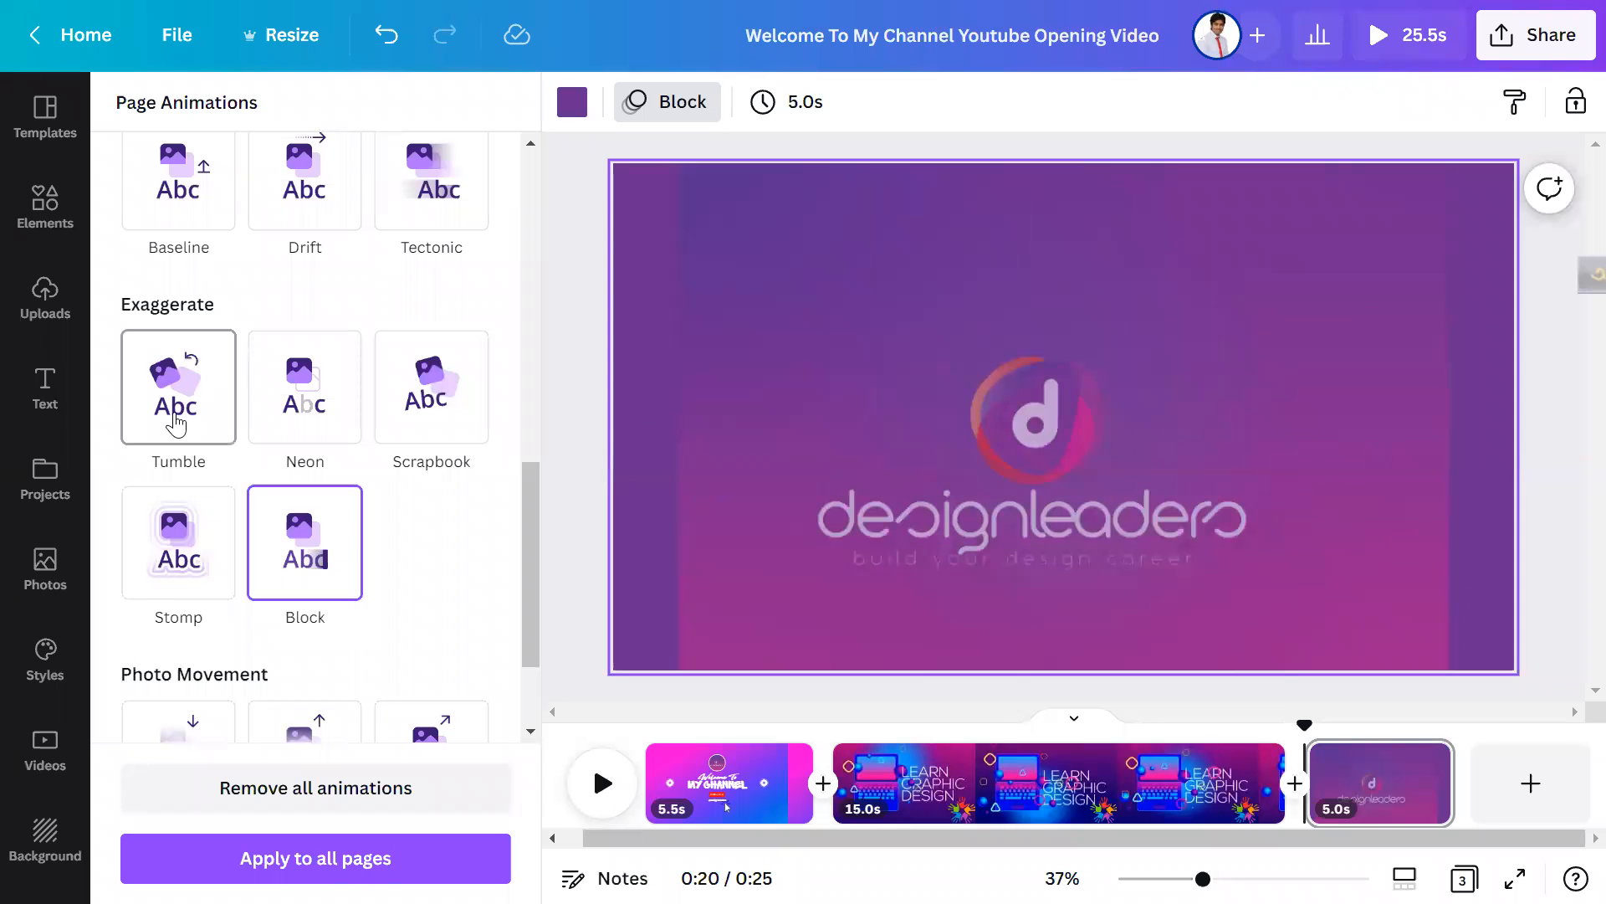
click(175, 425)
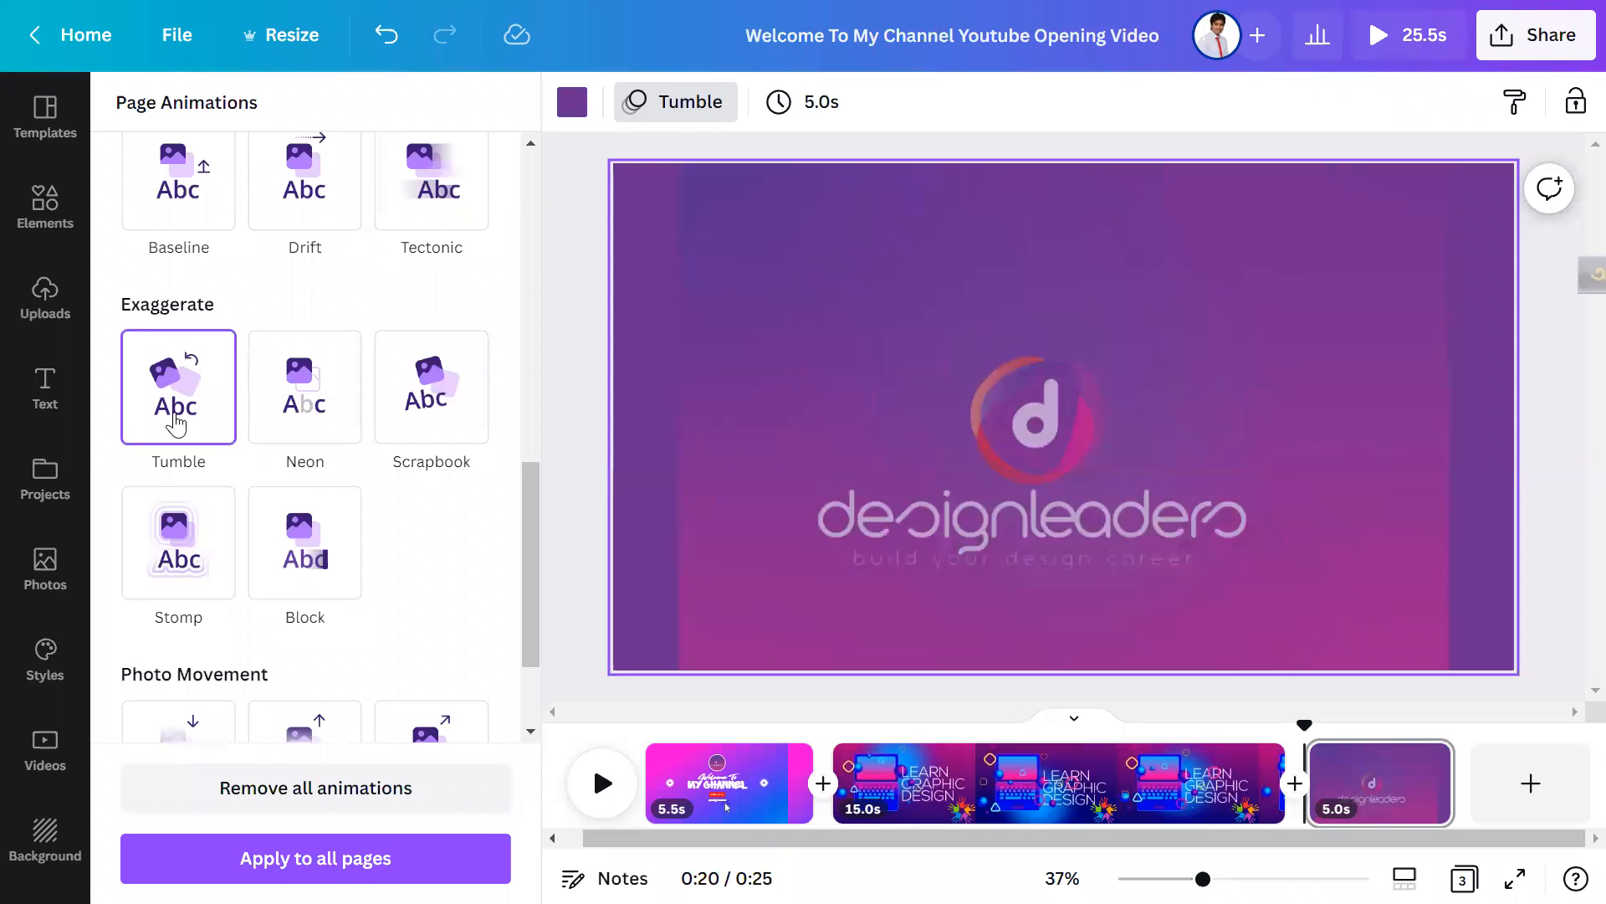
scroll(331, 559, up, 10)
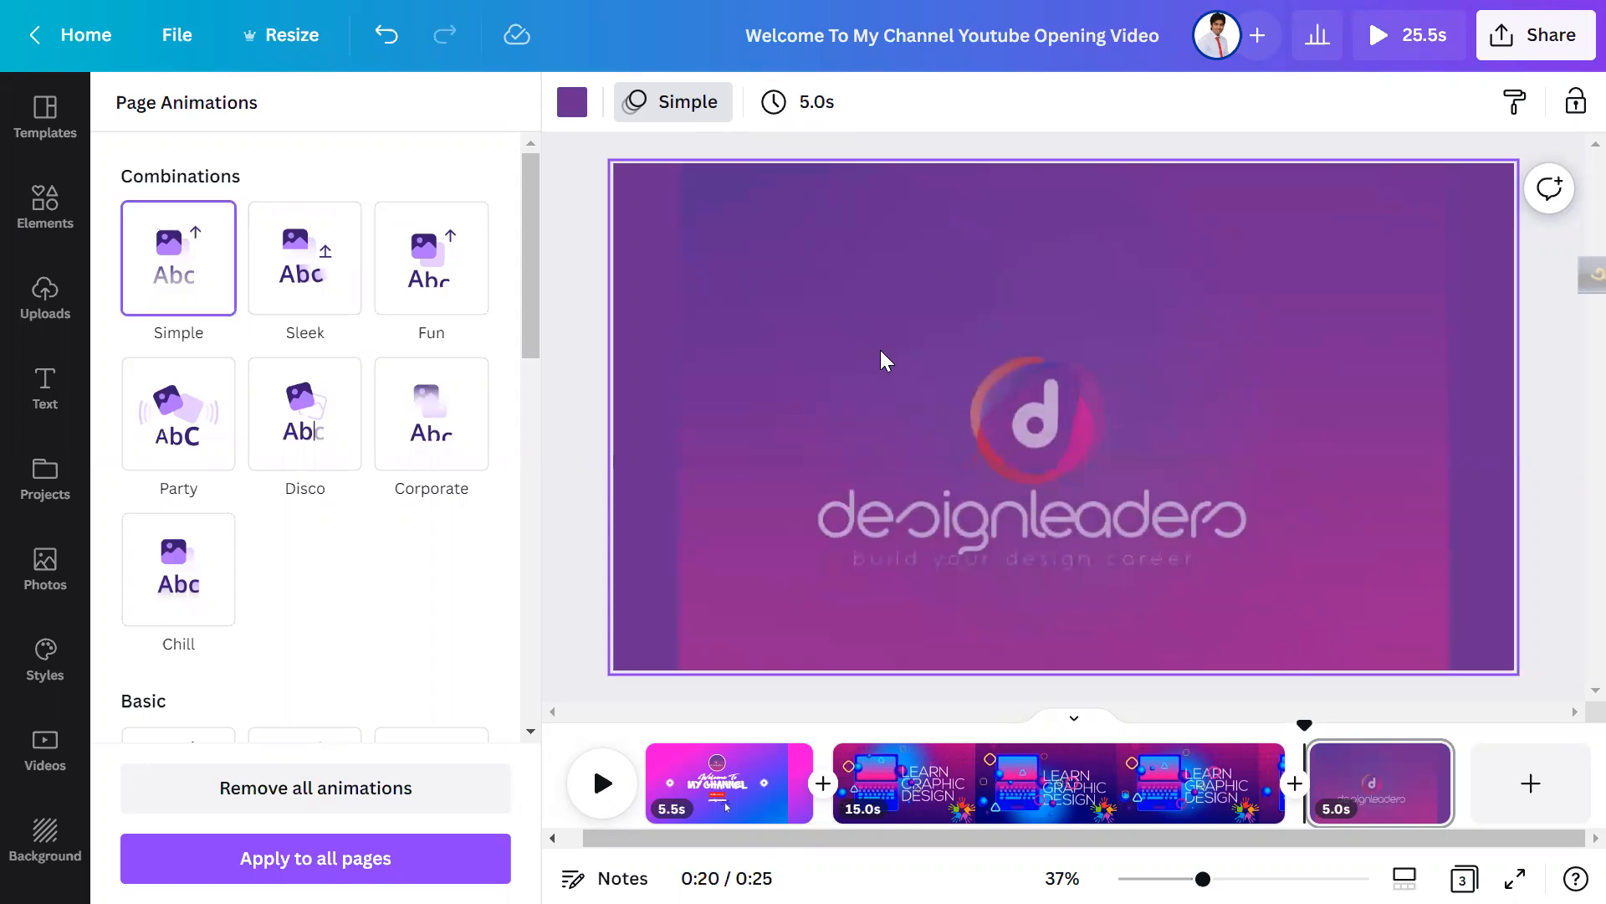
Step: Search the elements library for "animations" in place of the earlier "colors" search
click(58, 222)
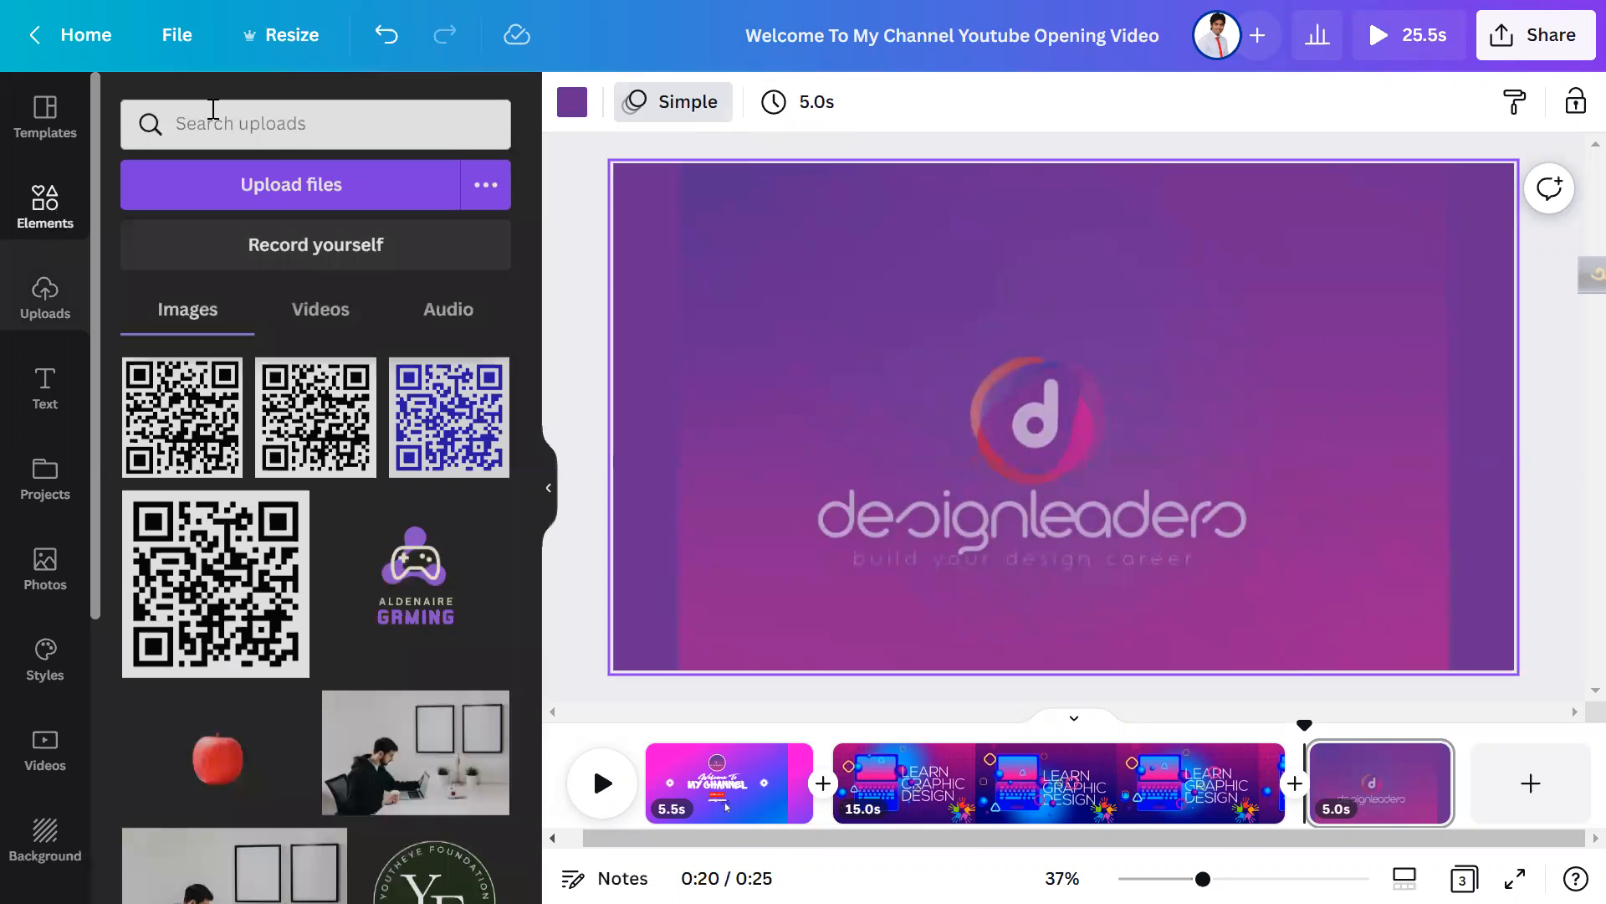
click(276, 116)
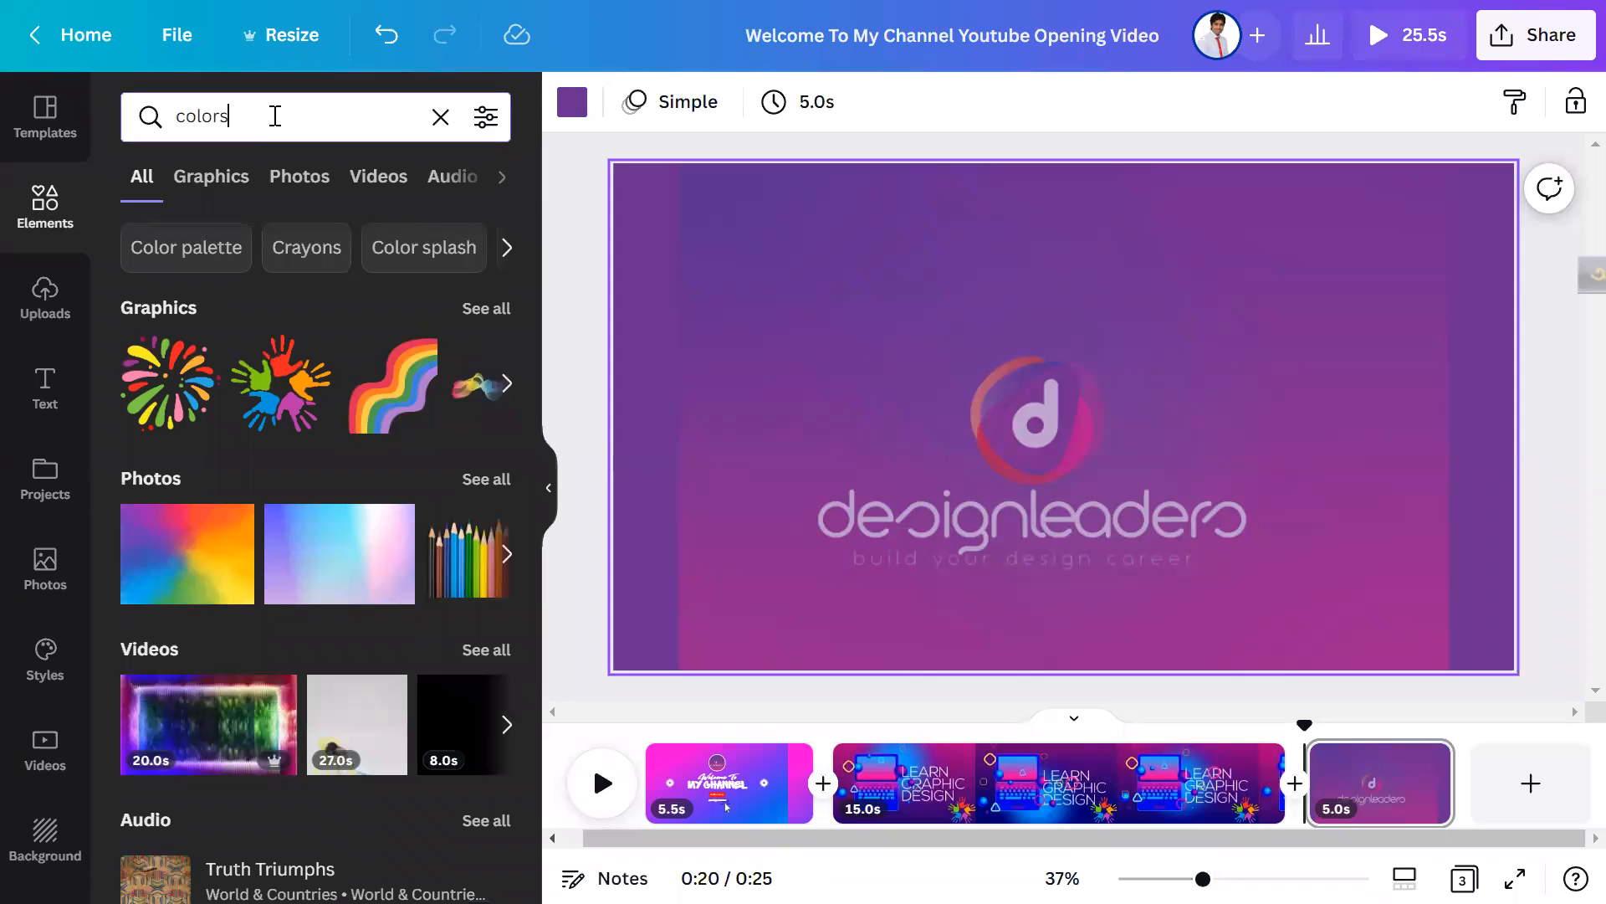
key(BackSpace)
key(BackSpace)
key(BackSpace)
key(BackSpace)
key(BackSpace)
key(BackSpace)
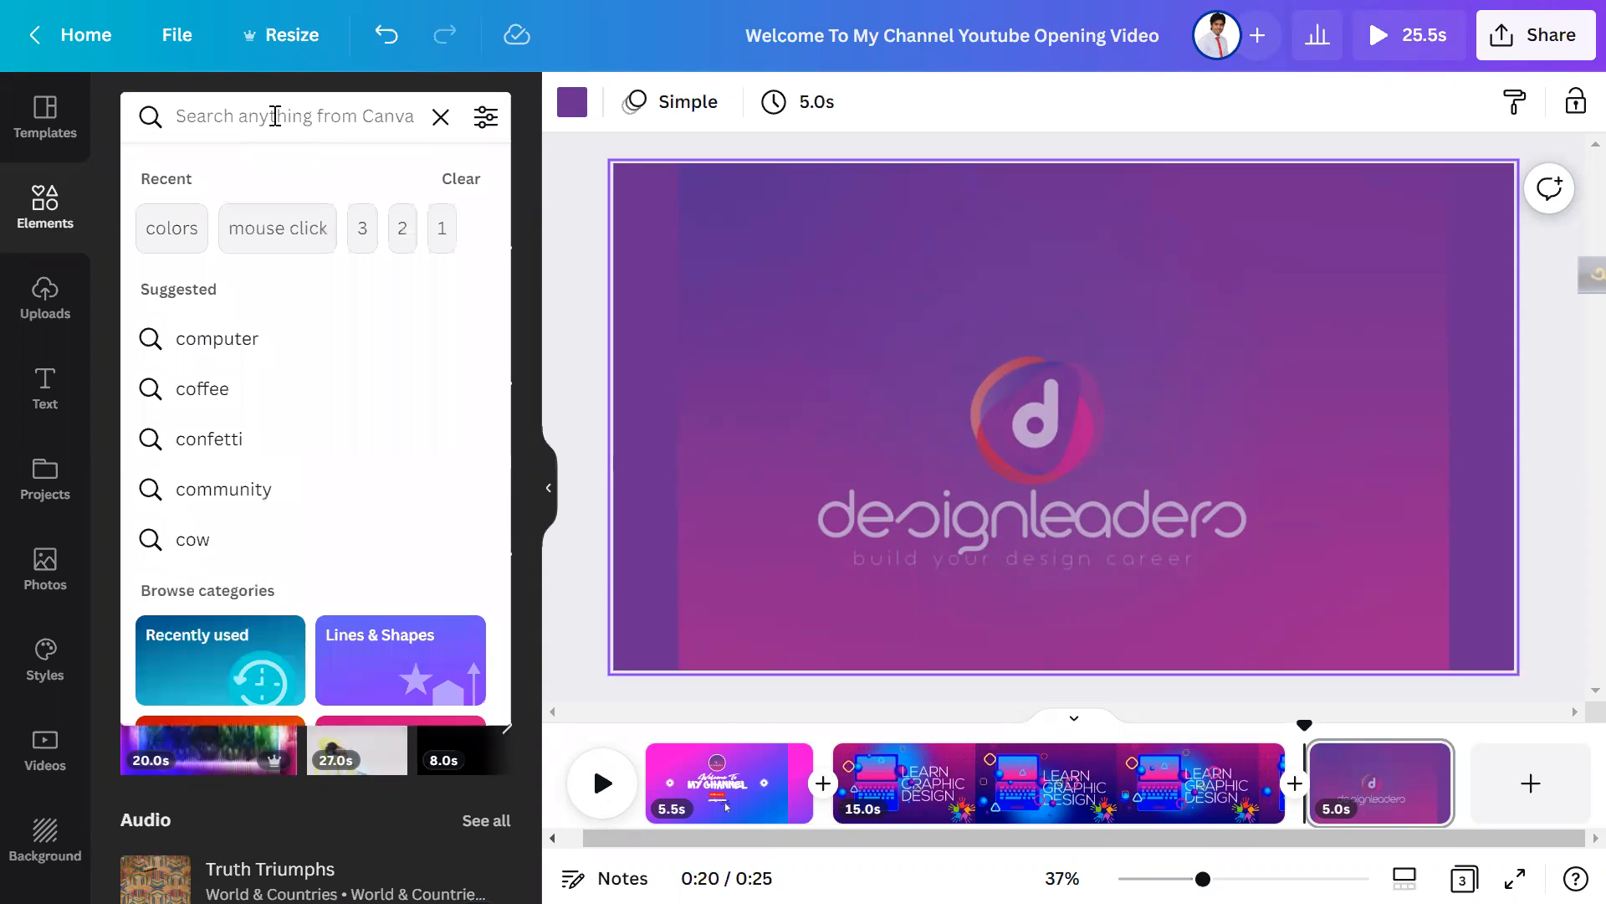
text(animation)
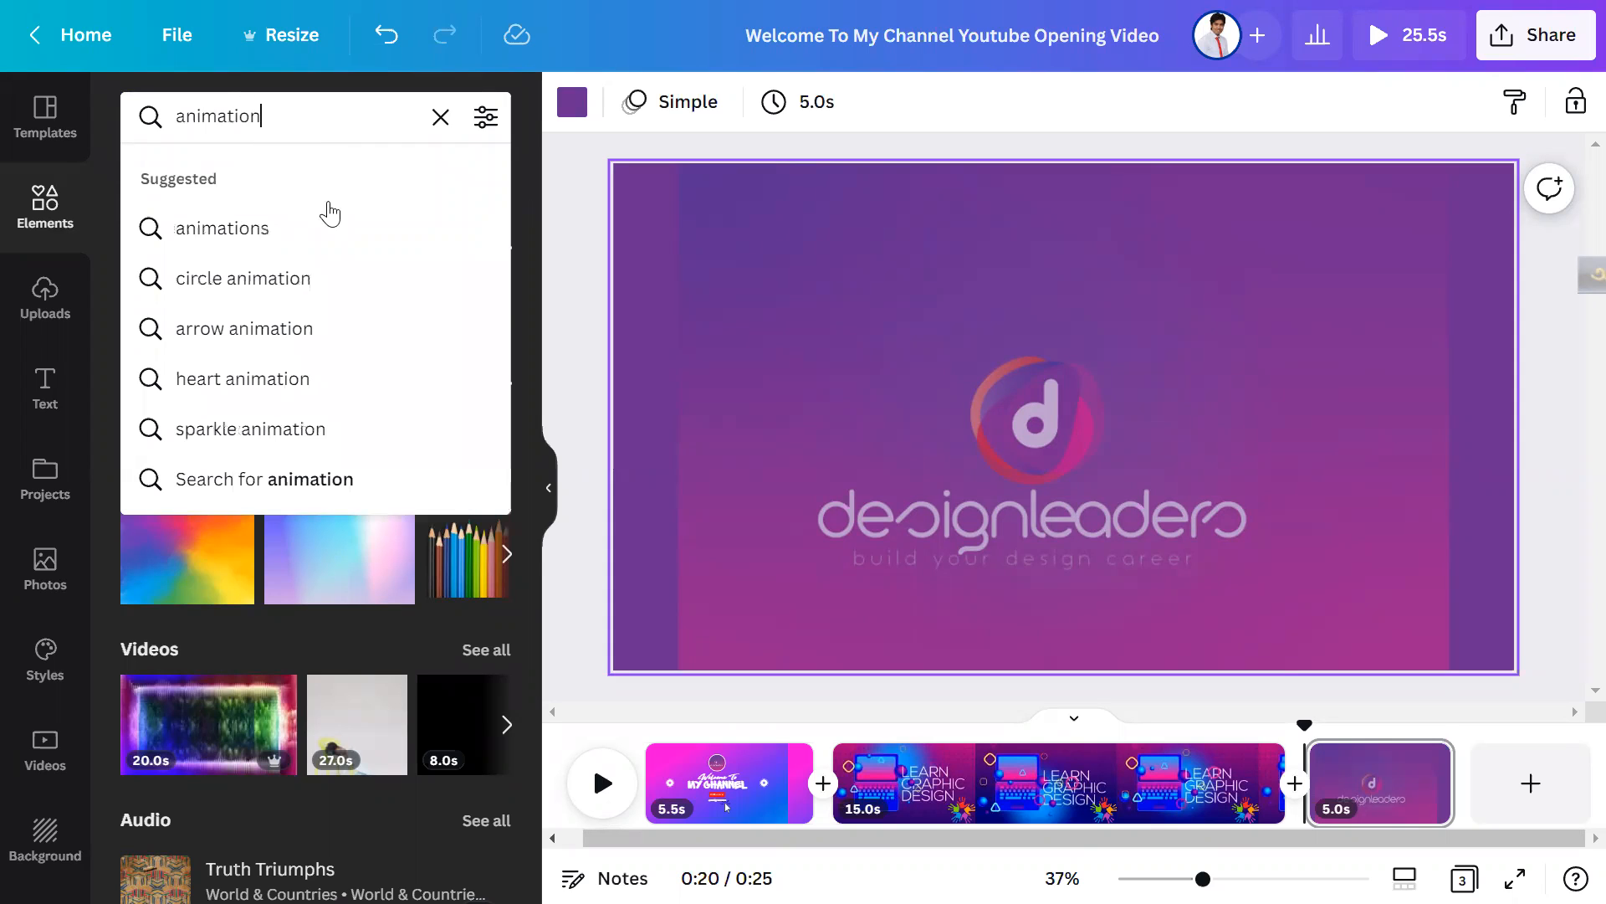
click(277, 241)
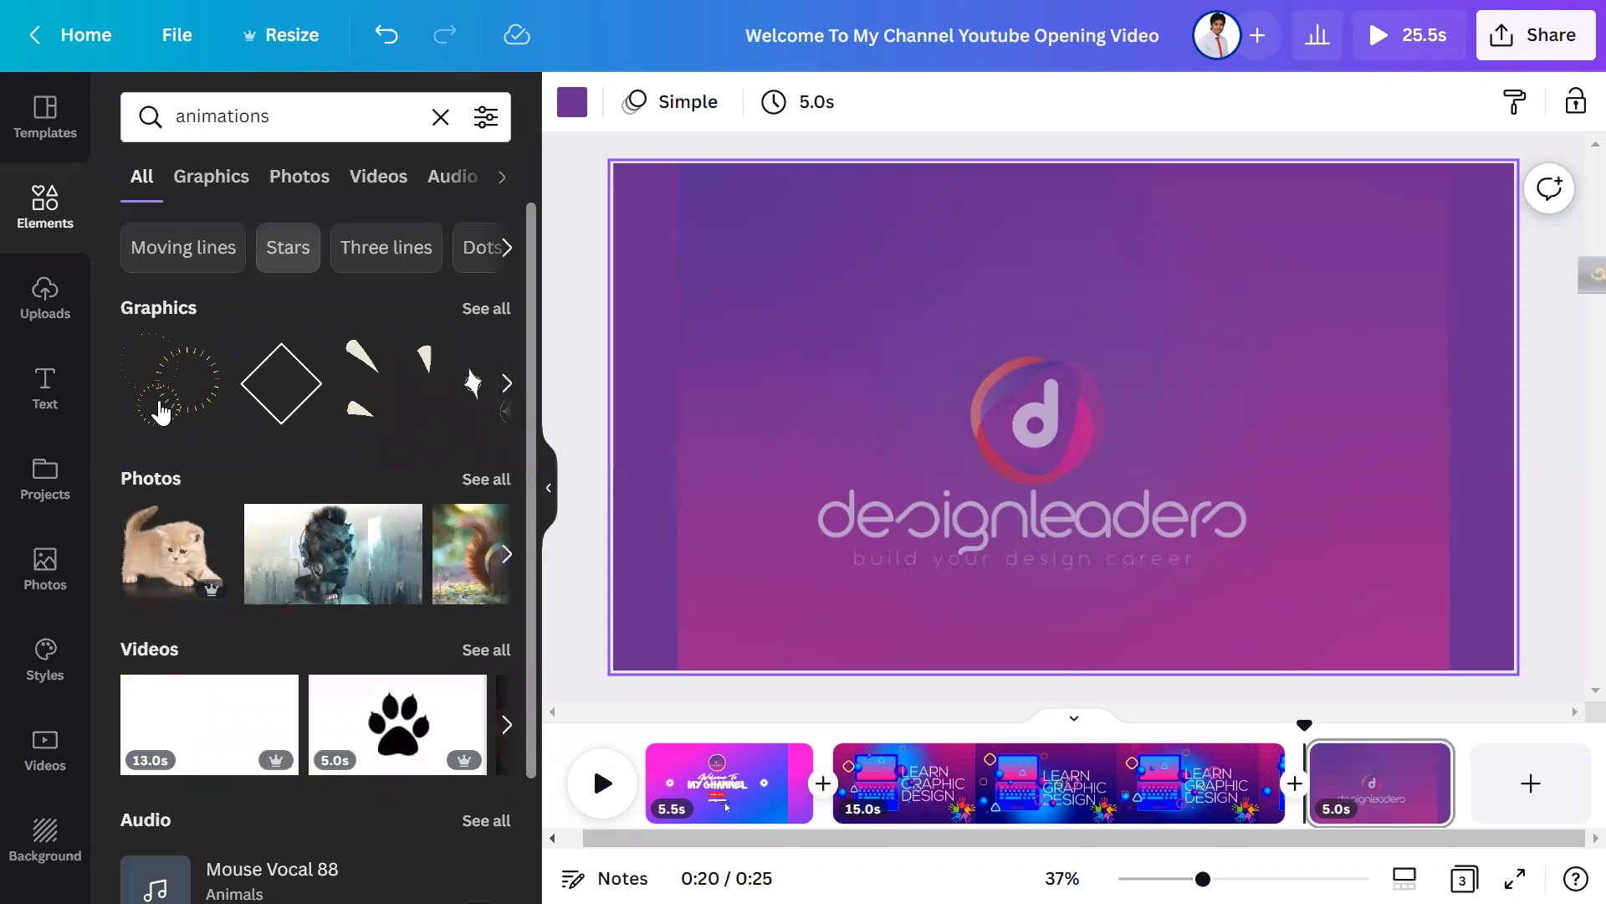
Step: Add the animated yellow fireworks graphic to the banner page and enlarge it to about 1,452 by 1,452 across the page
click(162, 410)
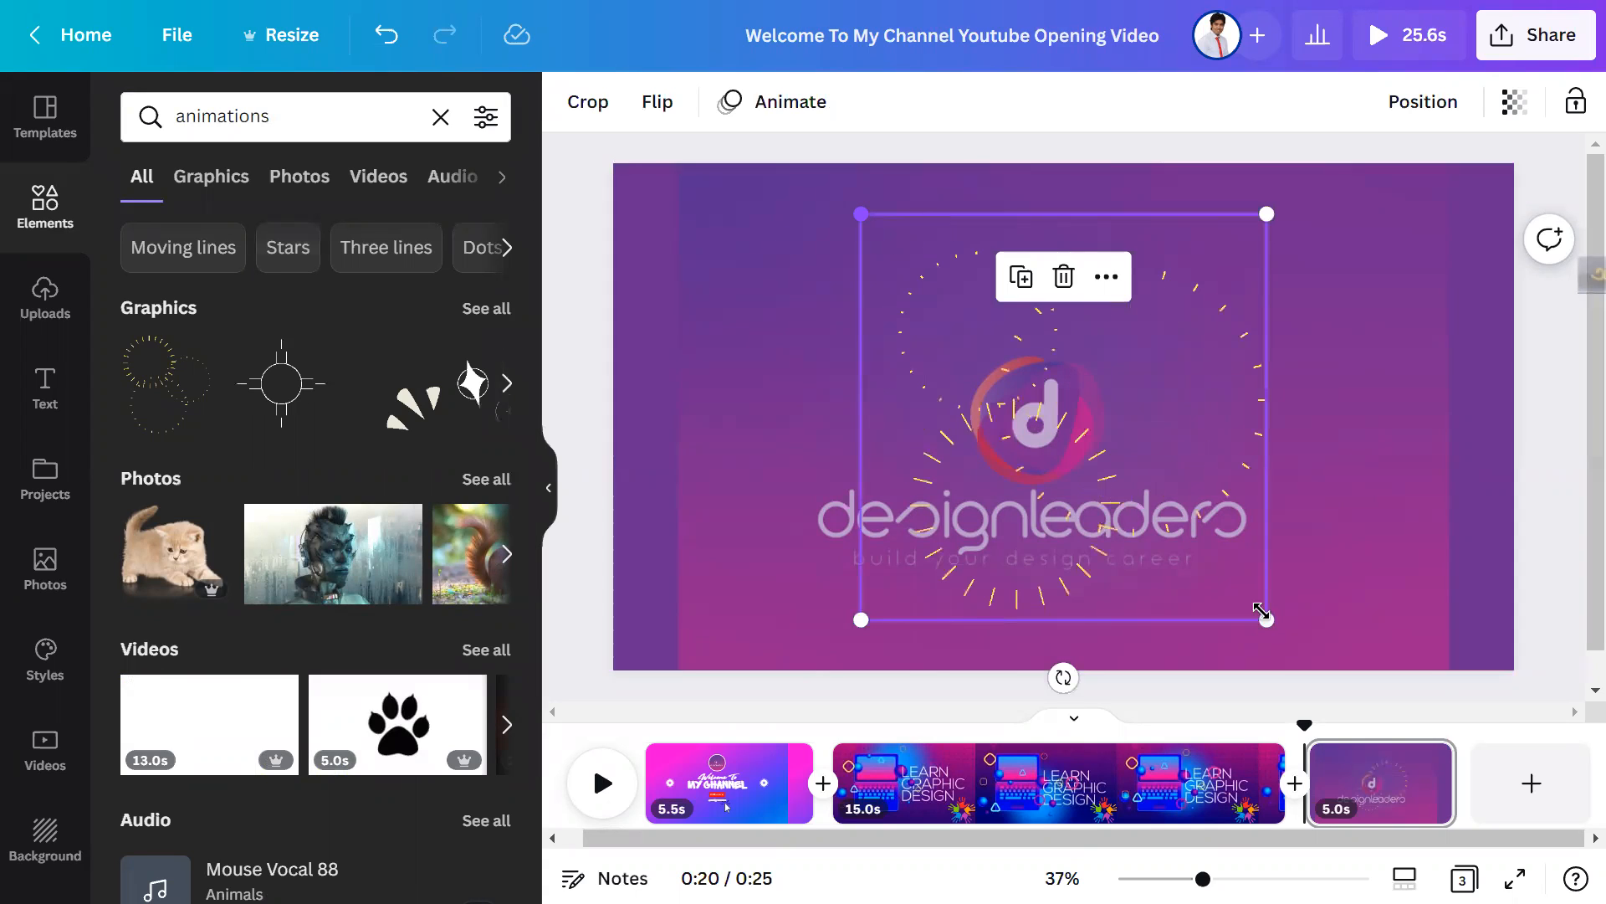
drag(1265, 615, 1465, 640)
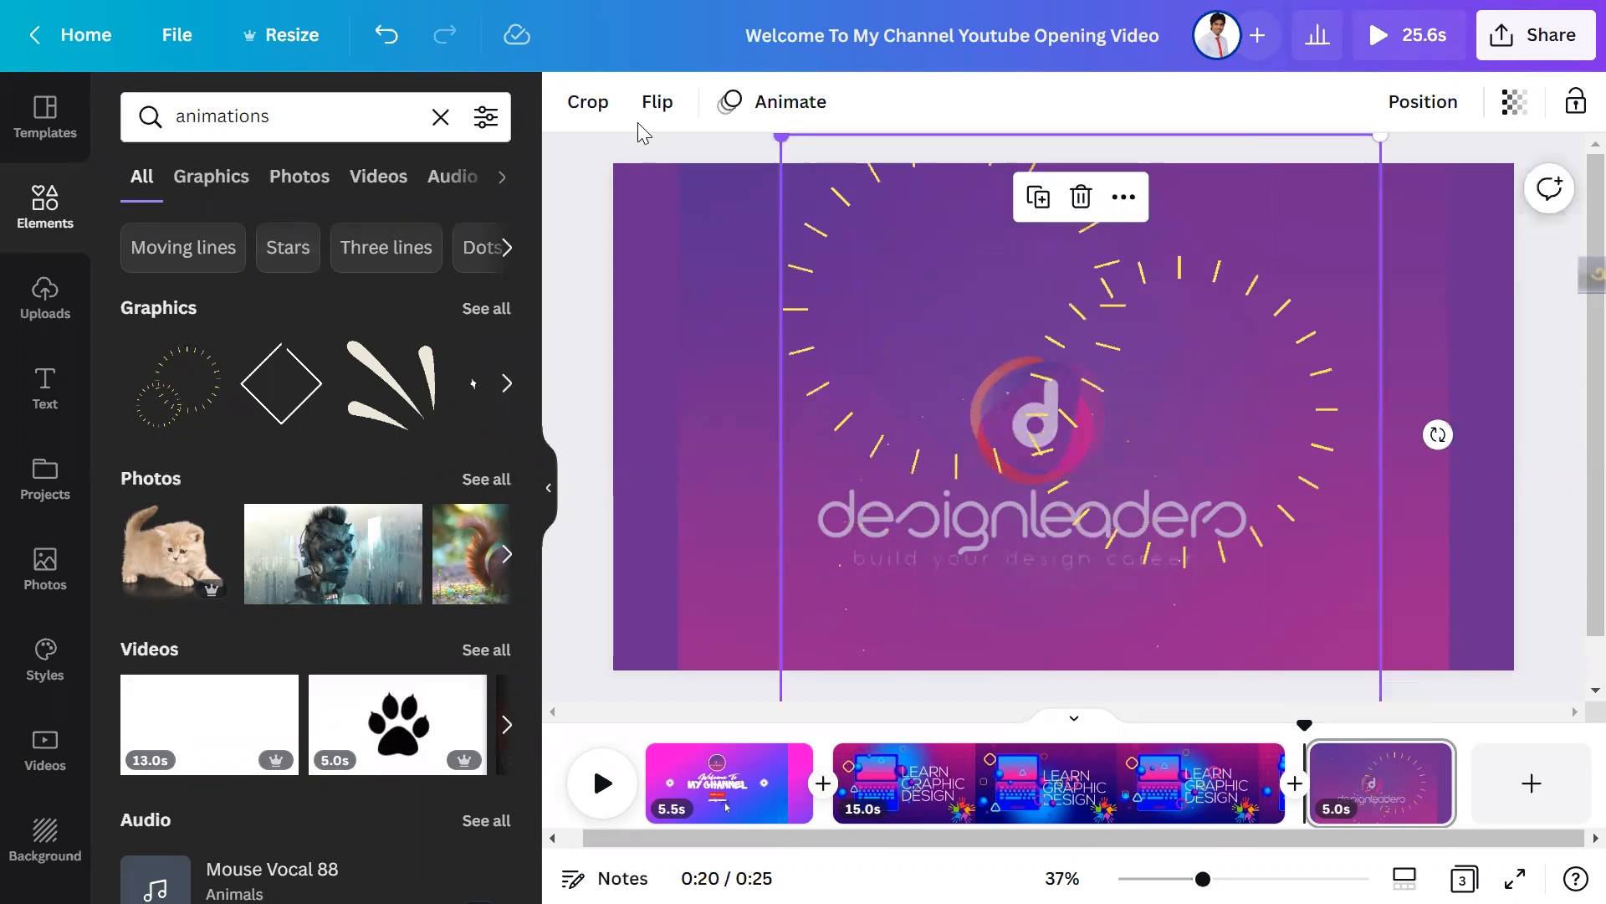
drag(780, 135, 700, 138)
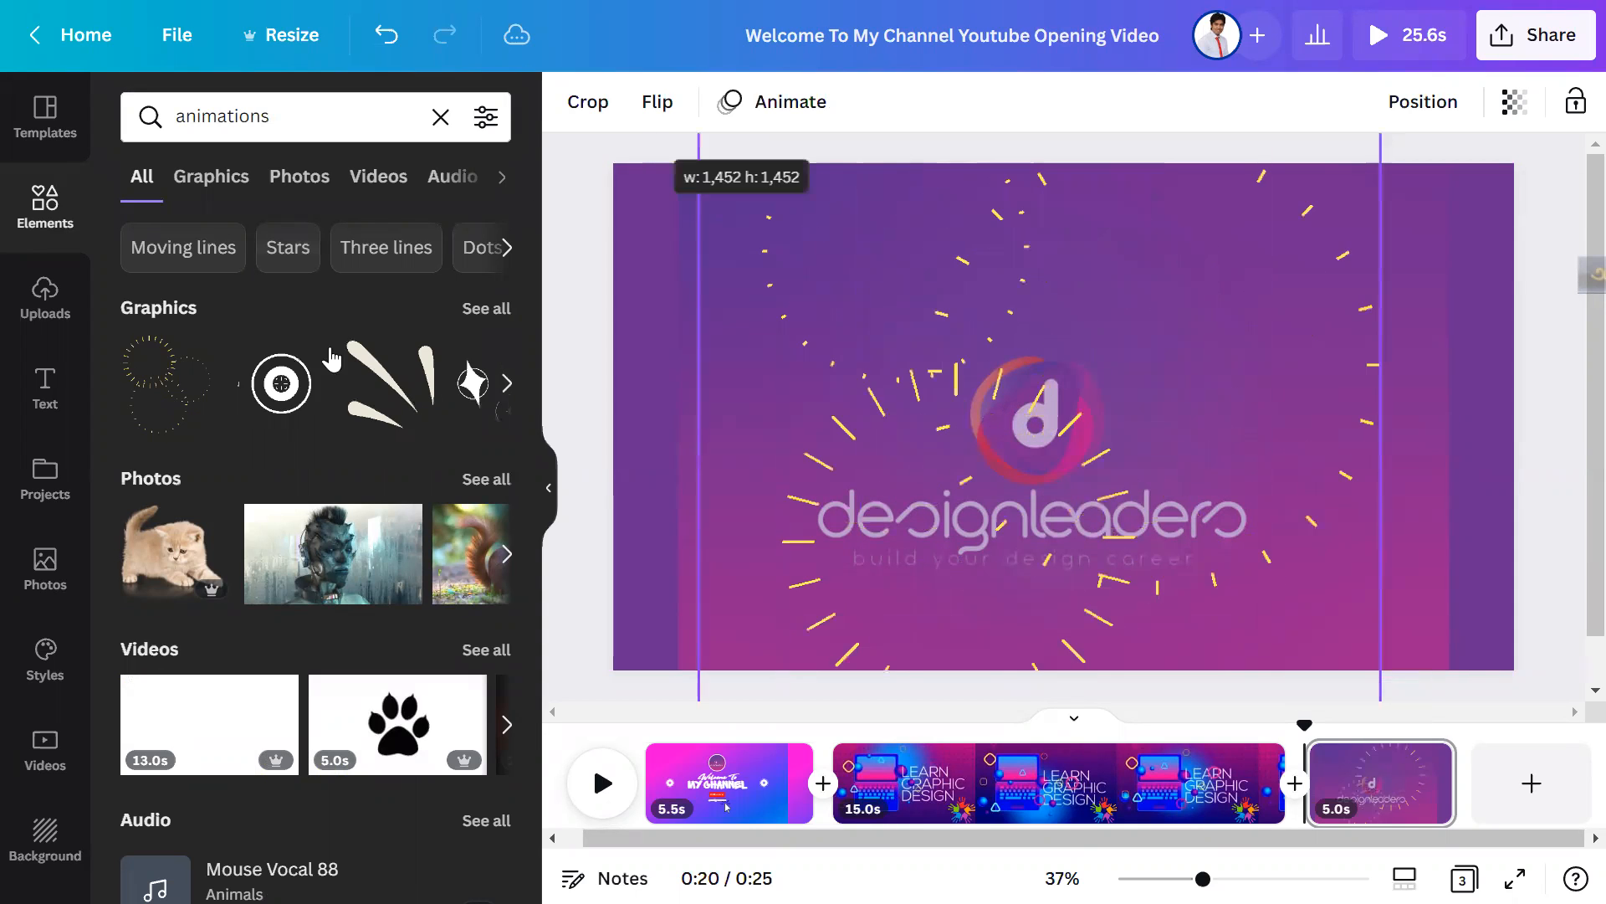
Step: Add the animated cream three-stroke burst graphic at the banner page's lower-right corner and shift the fireworks graphic slightly left
click(385, 416)
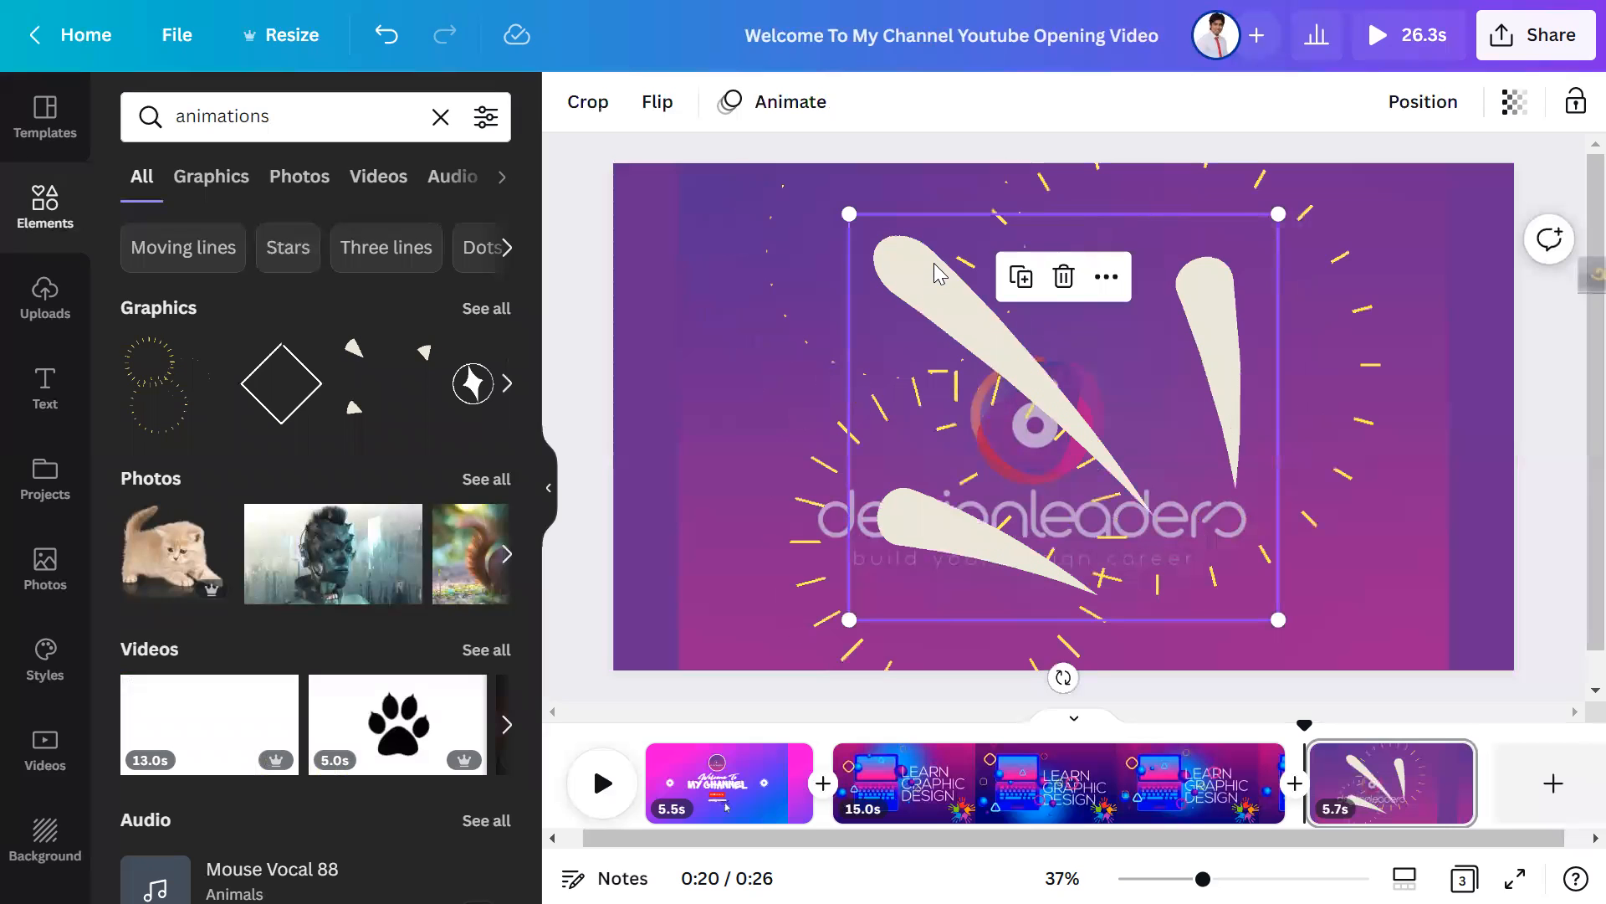
drag(907, 265, 1293, 392)
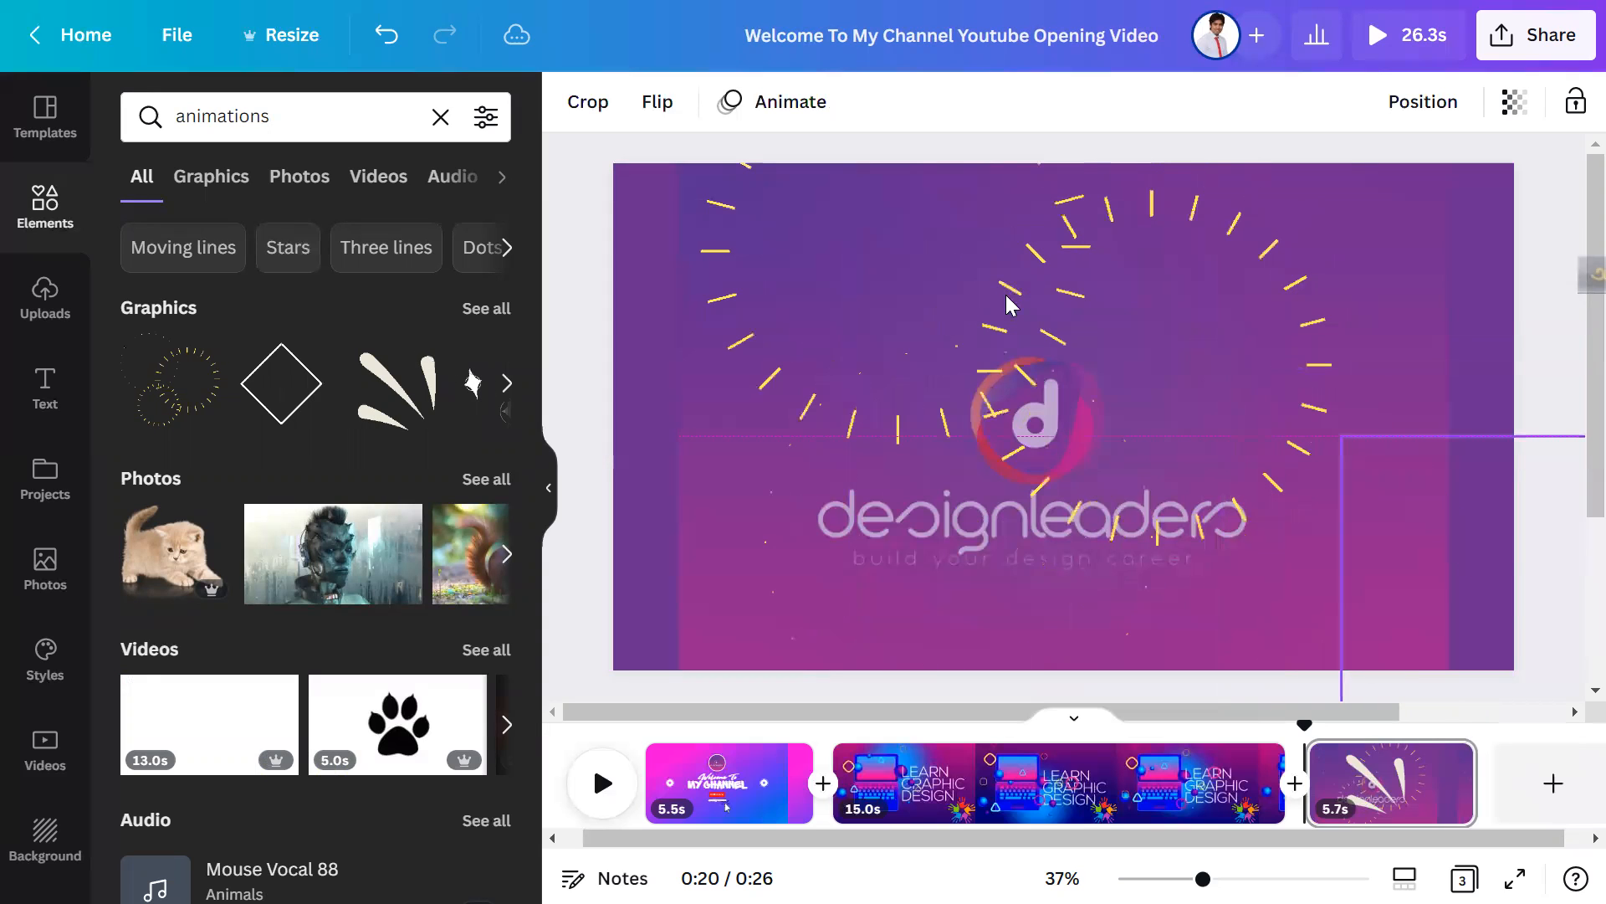
click(931, 293)
drag(931, 294, 1031, 304)
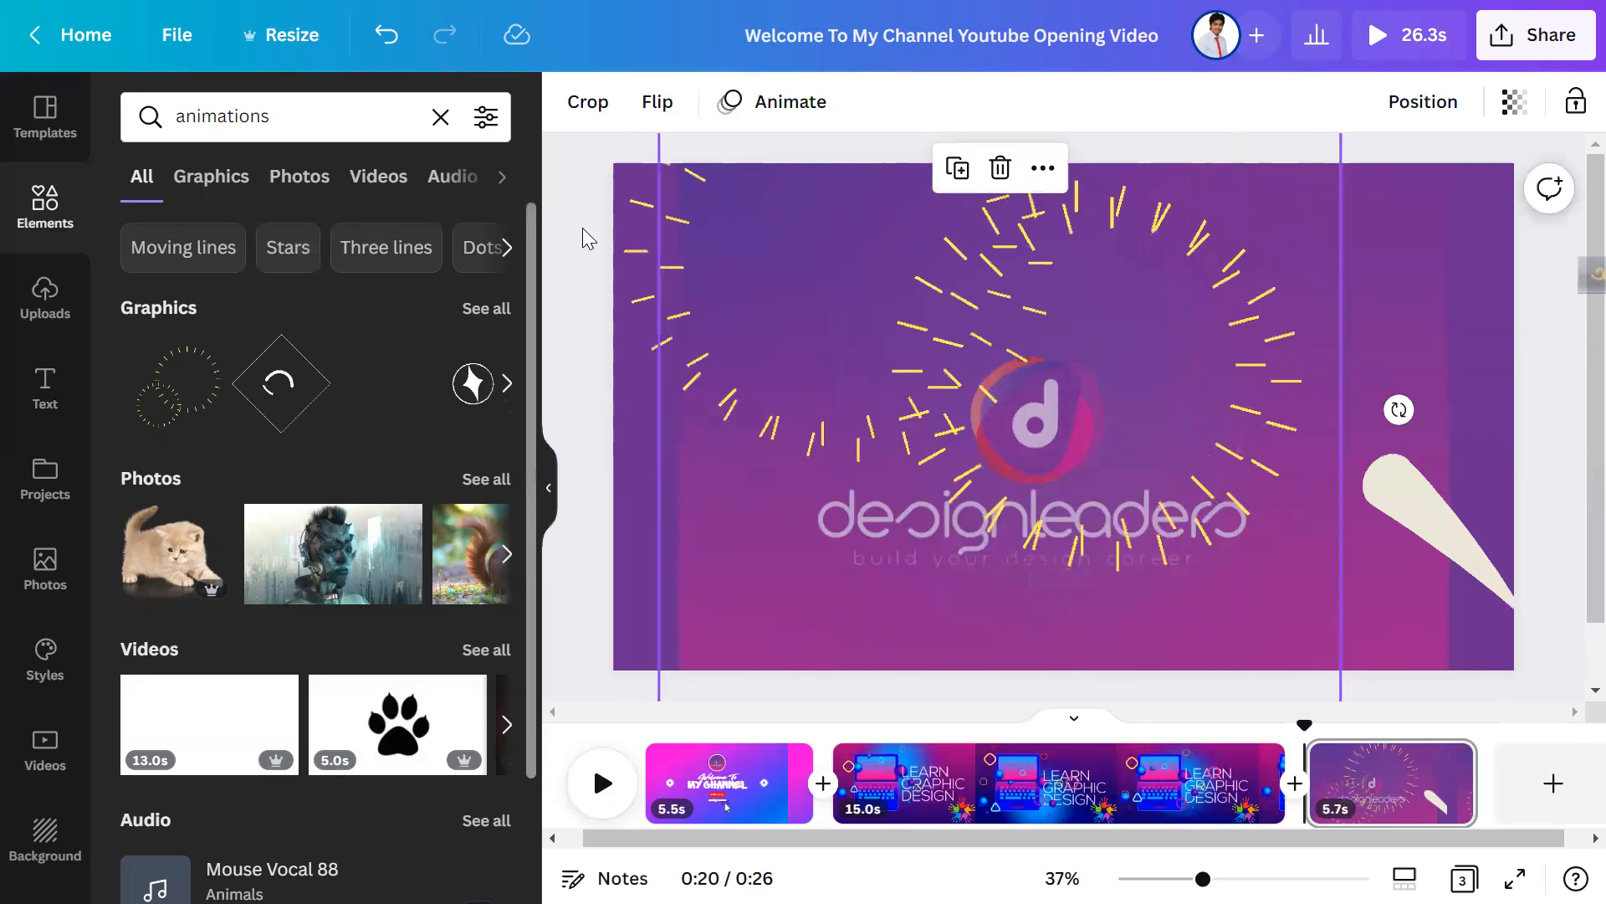
click(848, 450)
scroll(843, 444, down, 1)
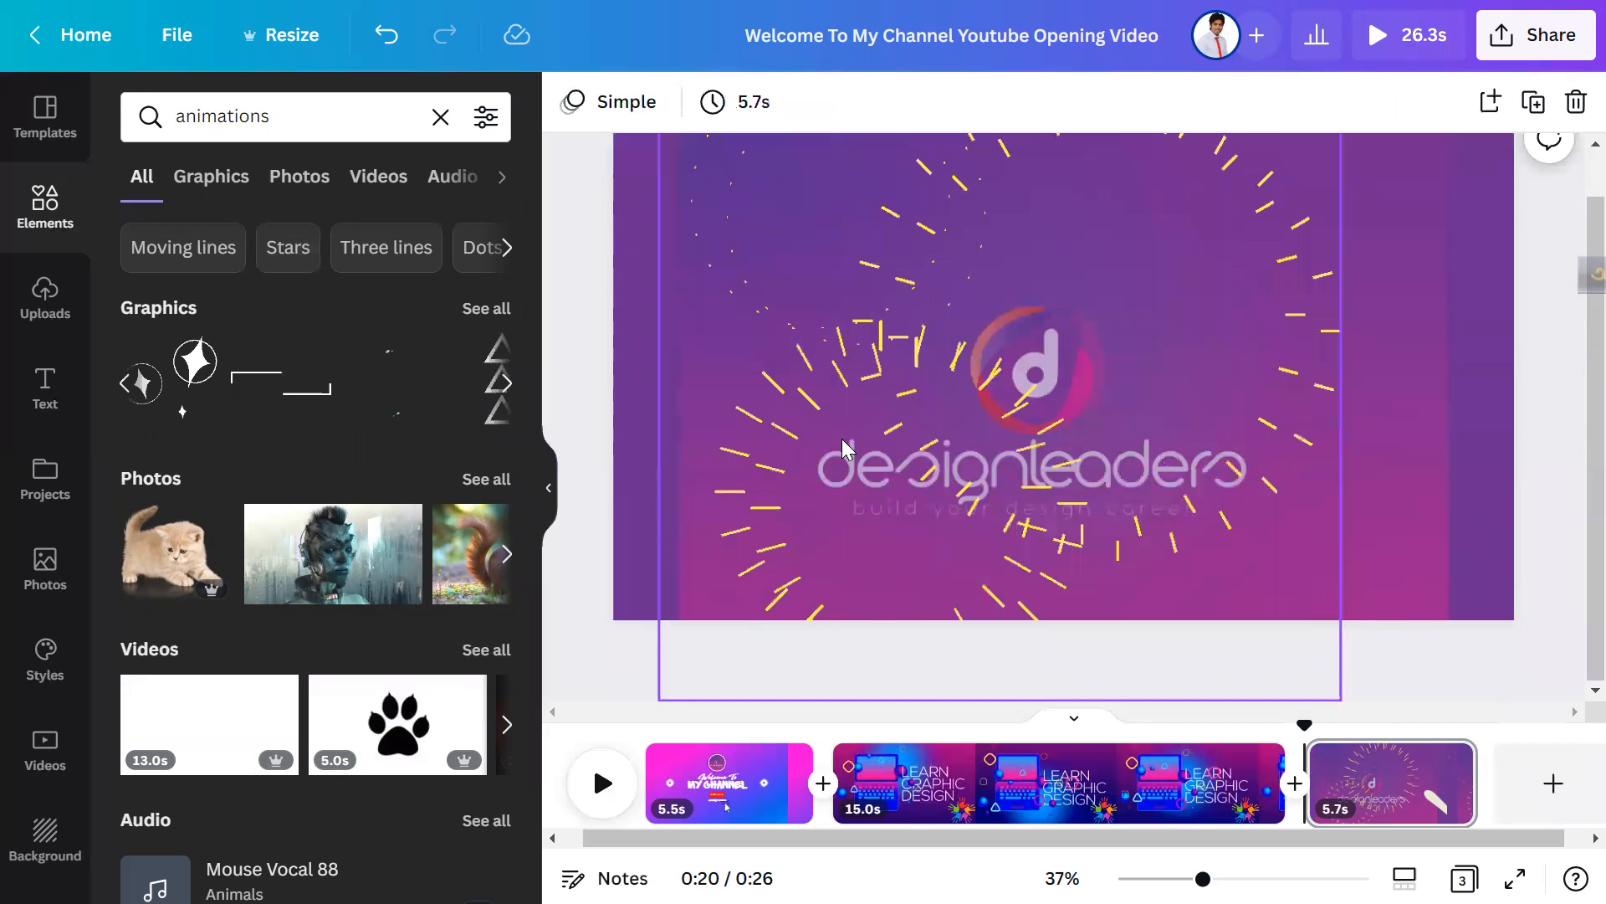
Step: Add and delete a blank fourth page, and play the video to preview its three pages
click(1553, 791)
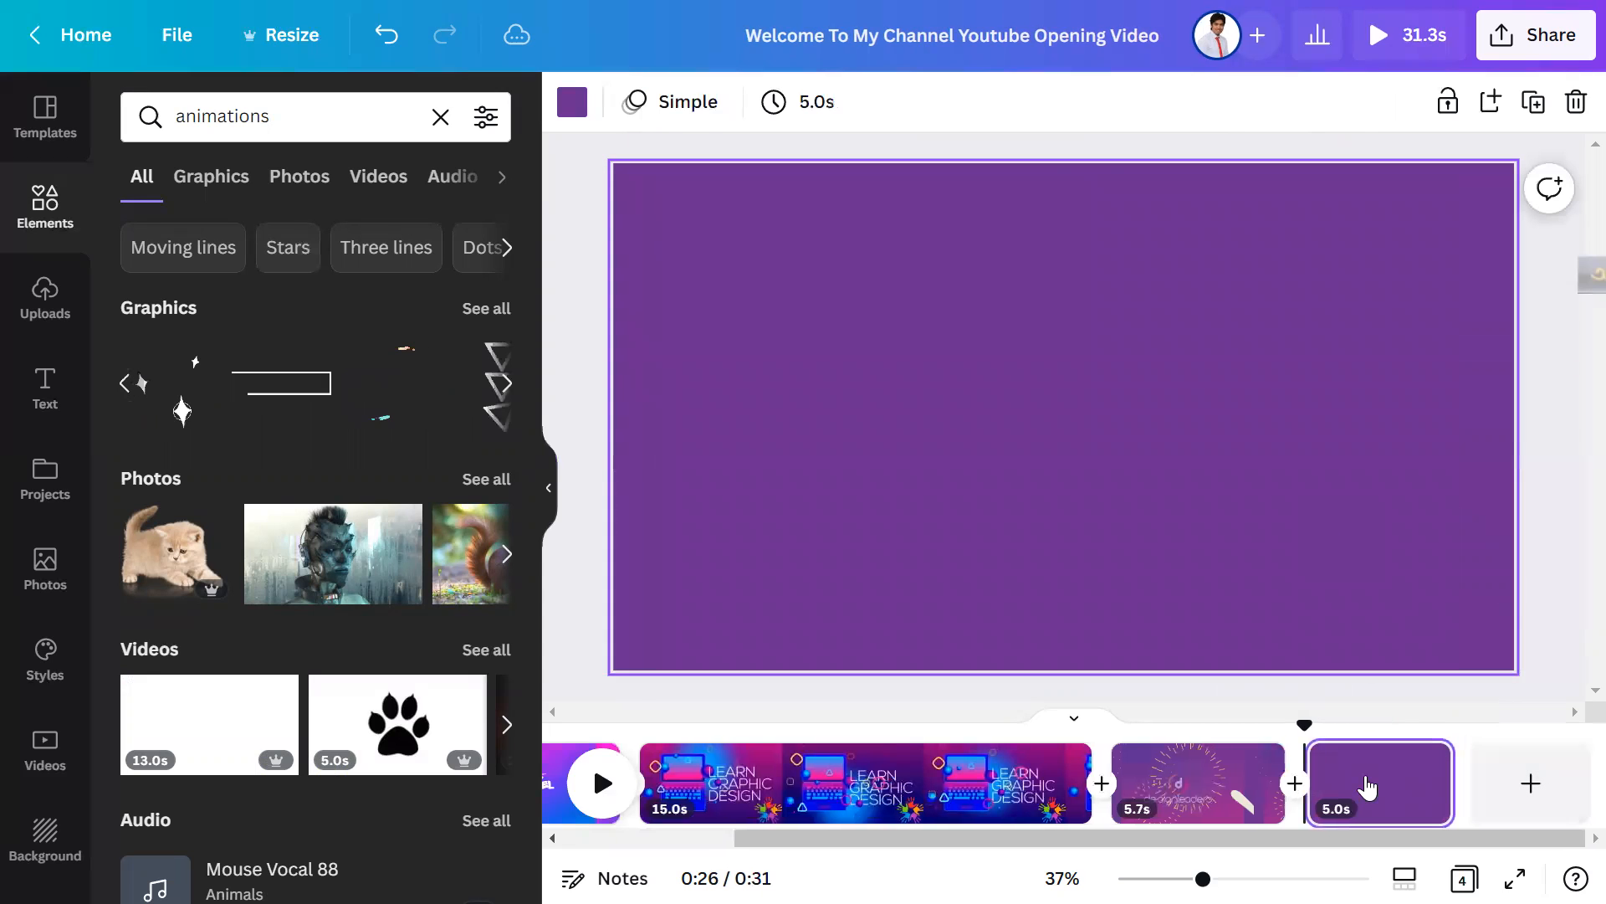
key(Delete)
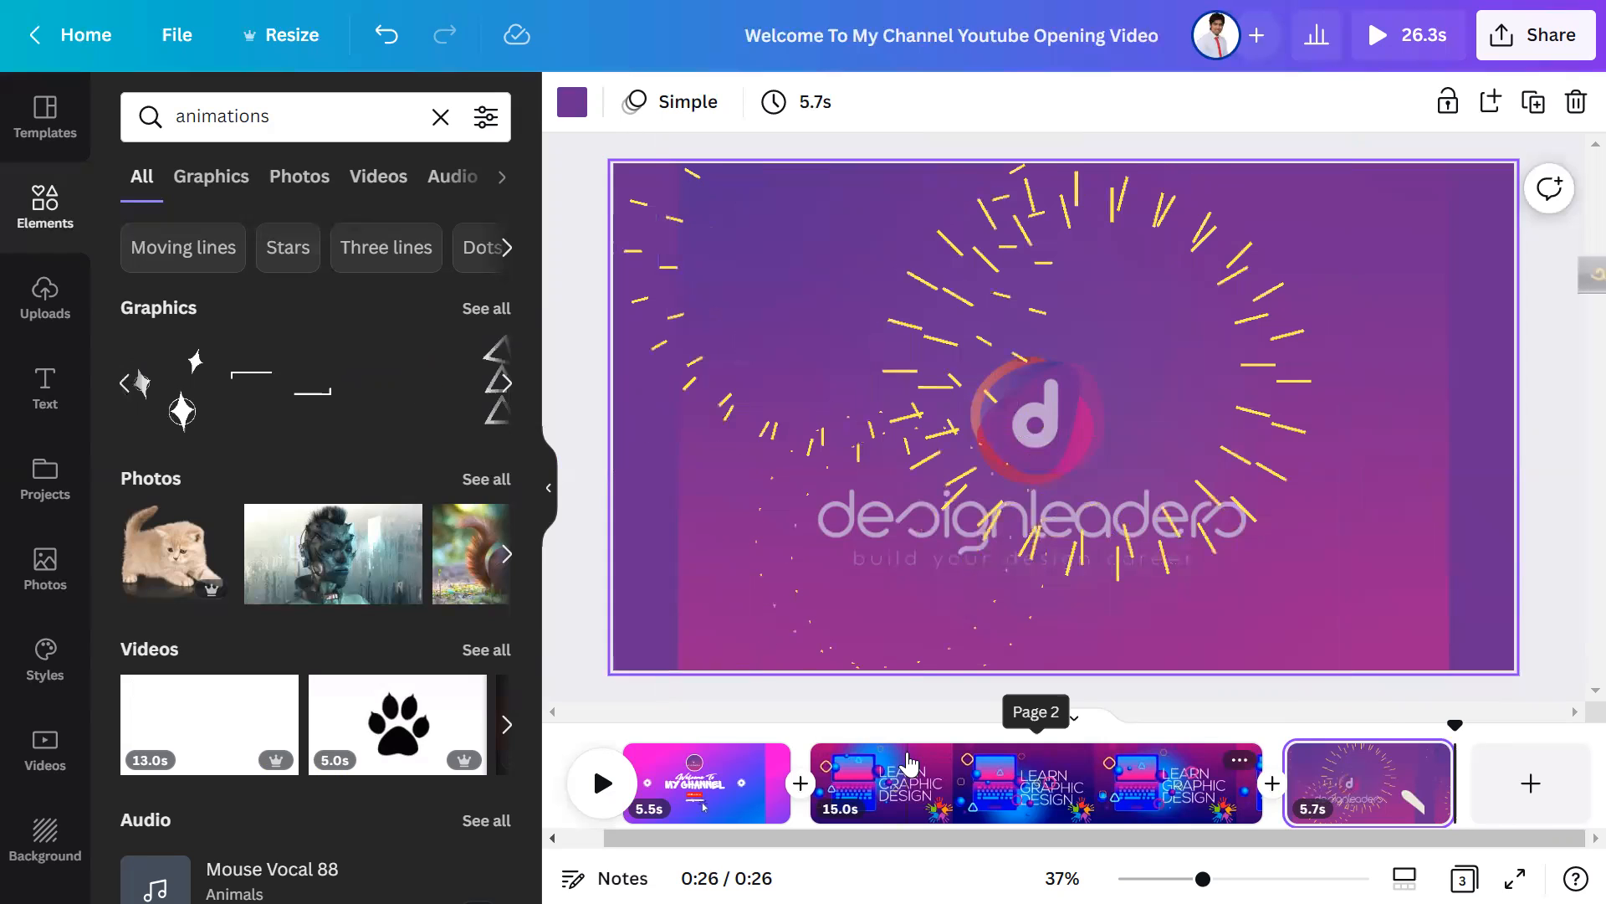
click(604, 790)
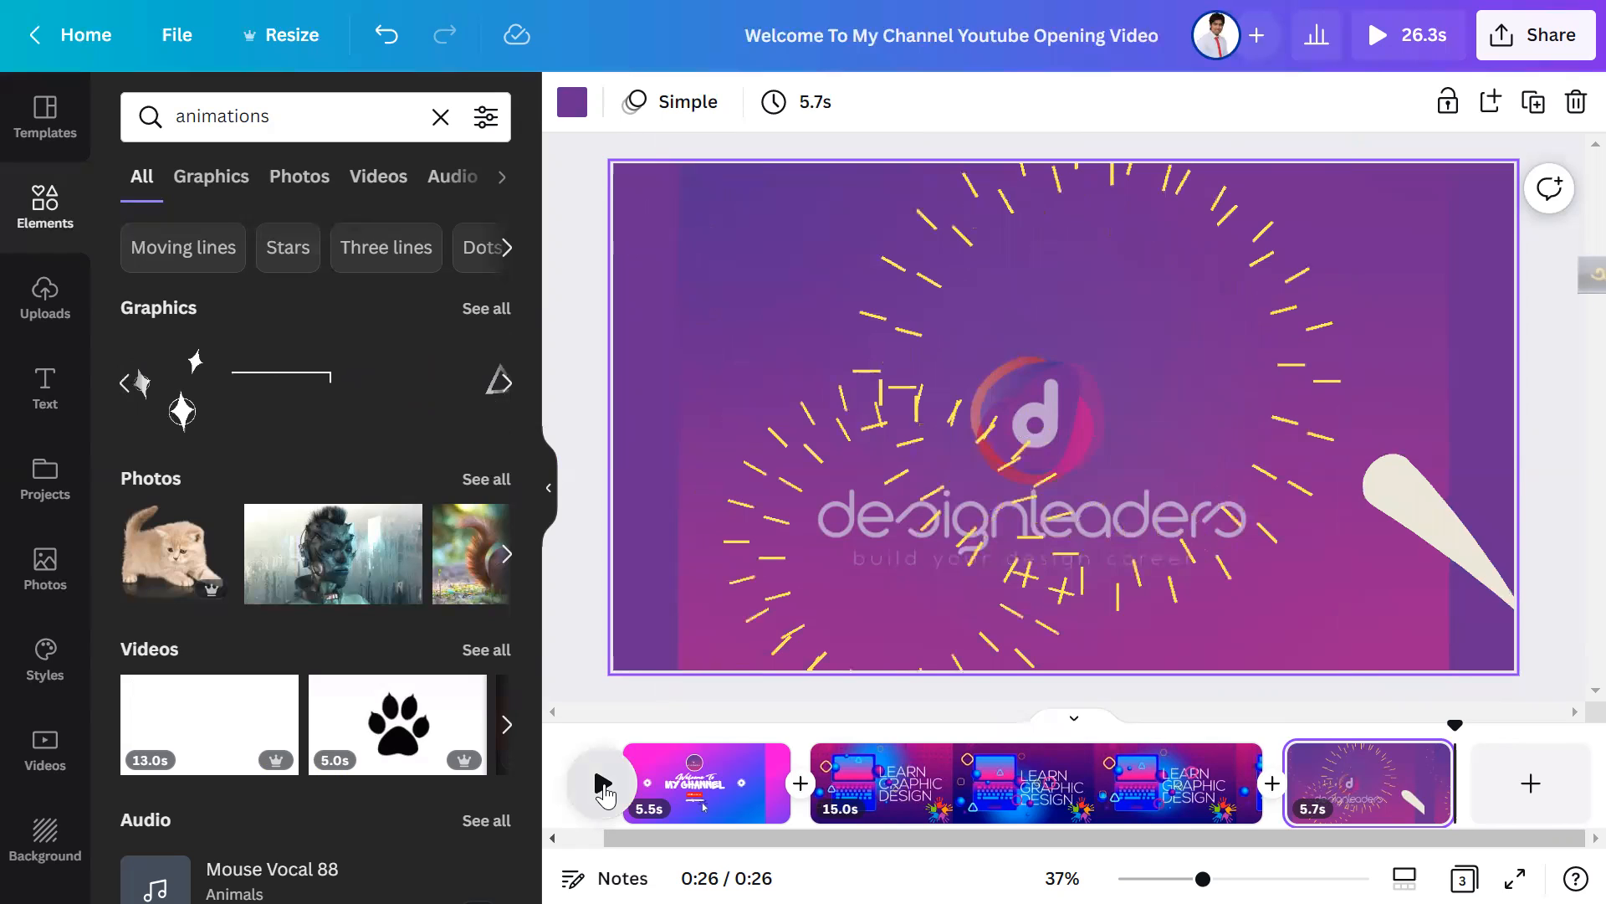
click(604, 791)
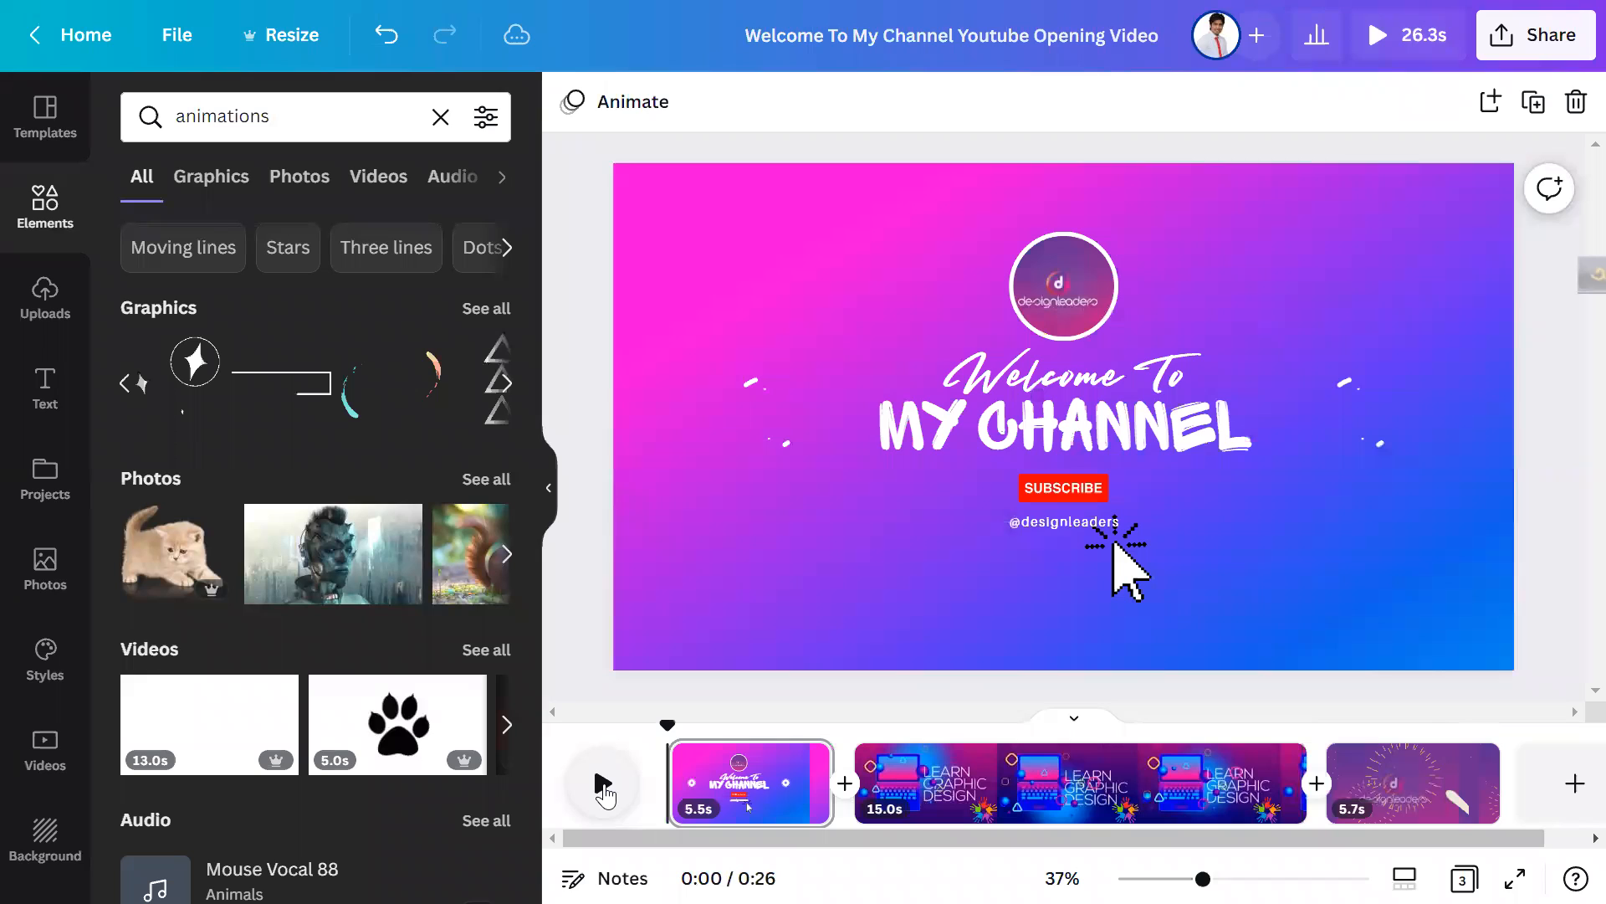
Step: Add the text "with us" to the graphic design video page and place it below the "LEARN GRAPHIC DESIGN" heading
click(985, 780)
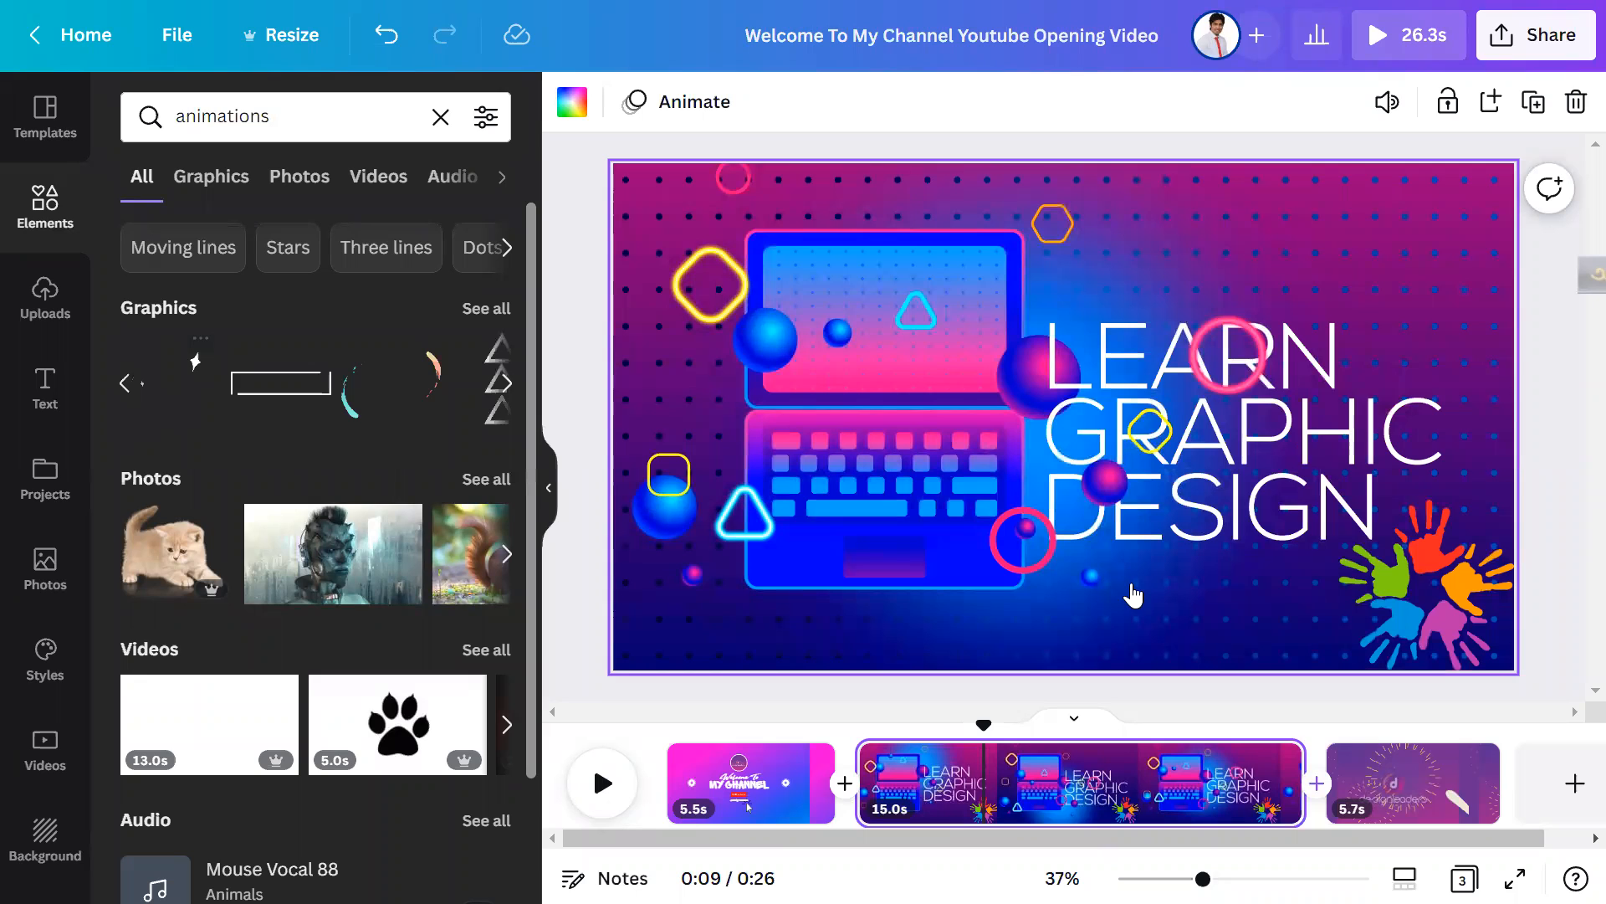
key(t)
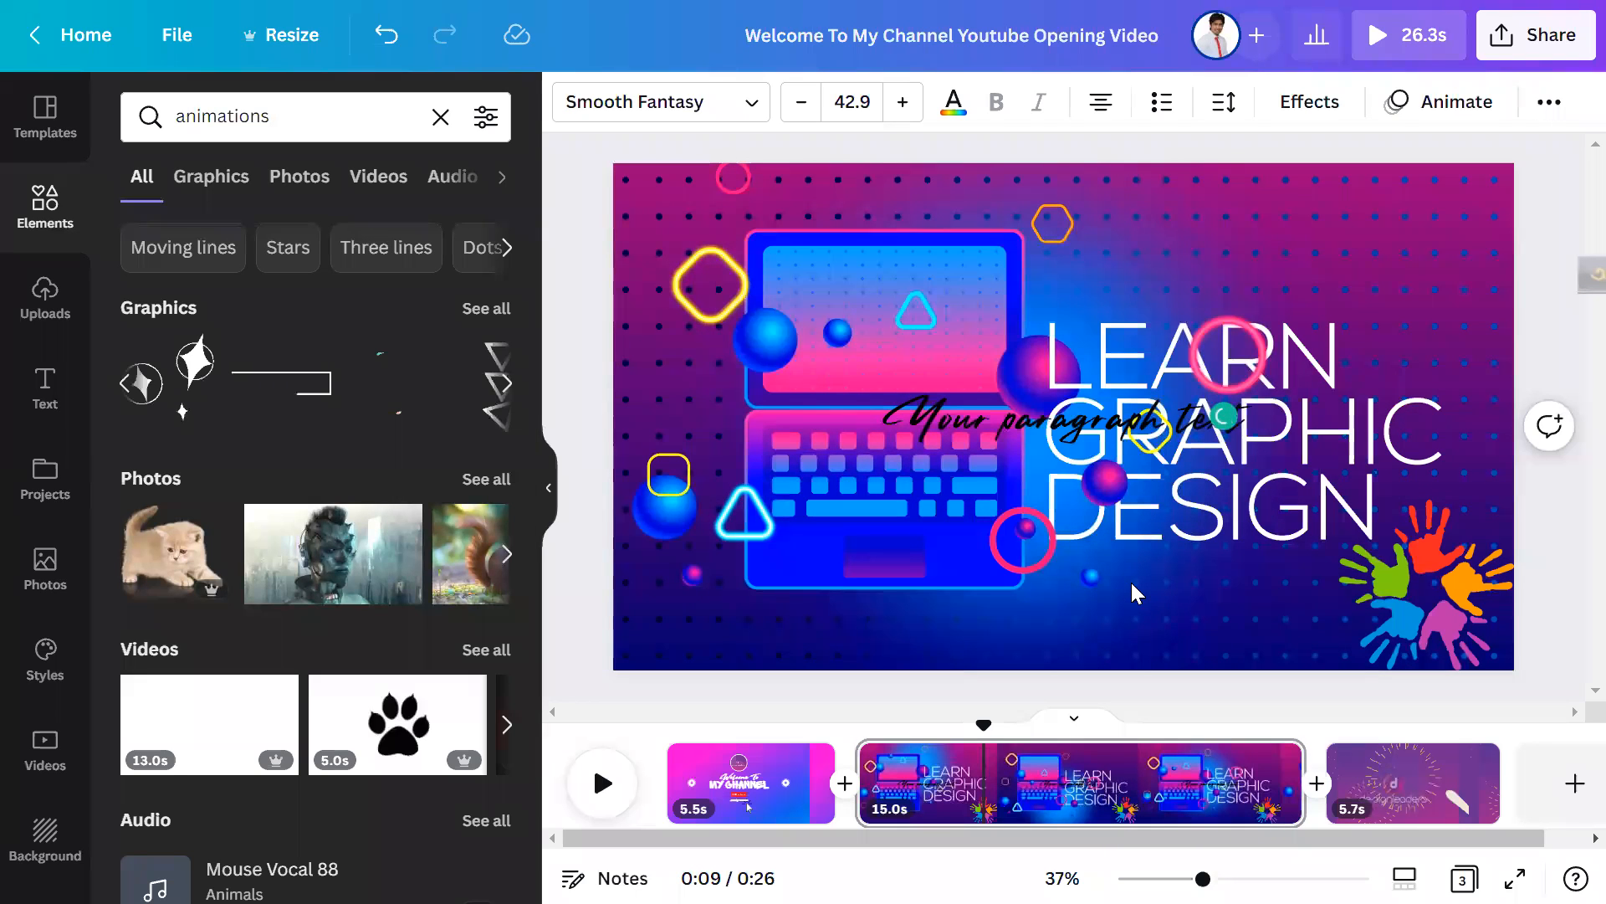
double_click(1016, 420)
key(ctrl+a)
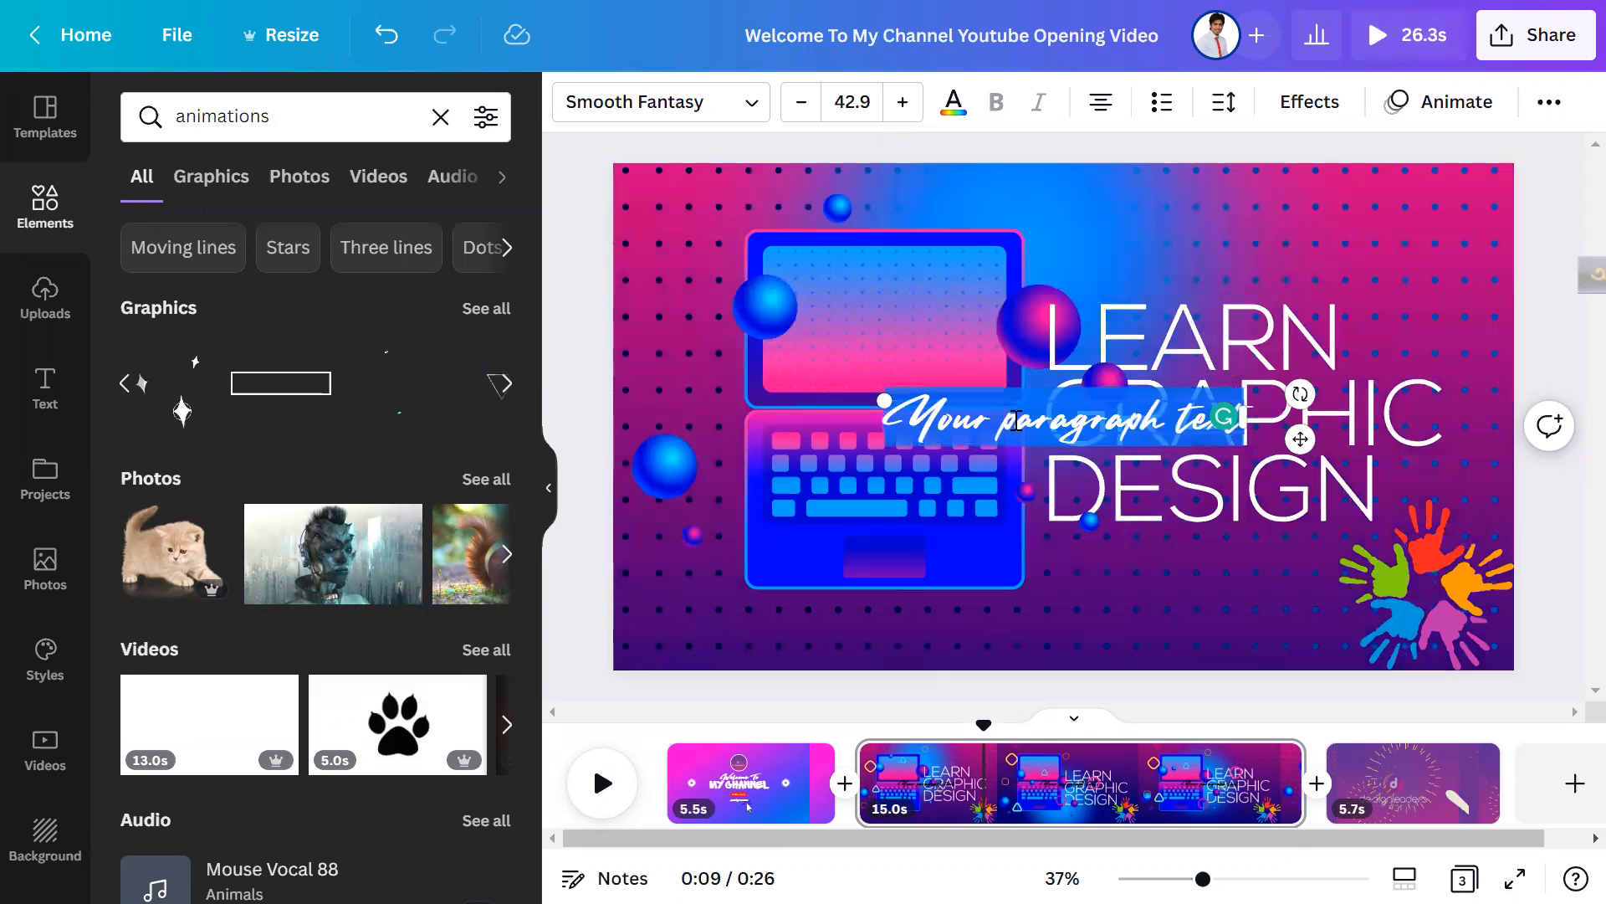
key(BackSpace)
text(with us)
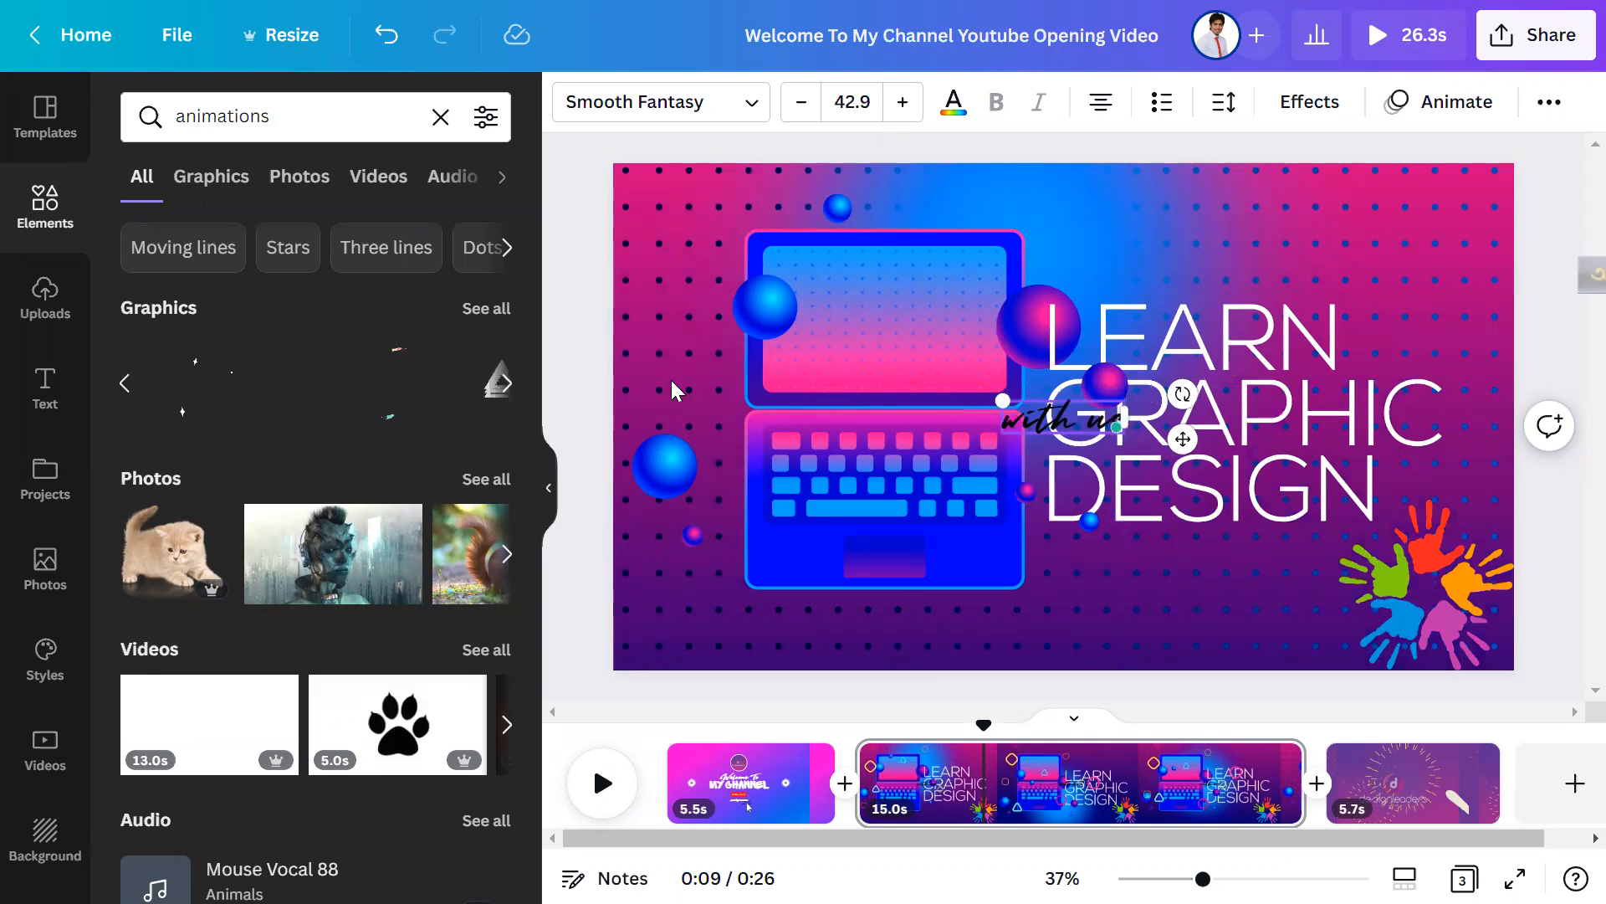
click(855, 371)
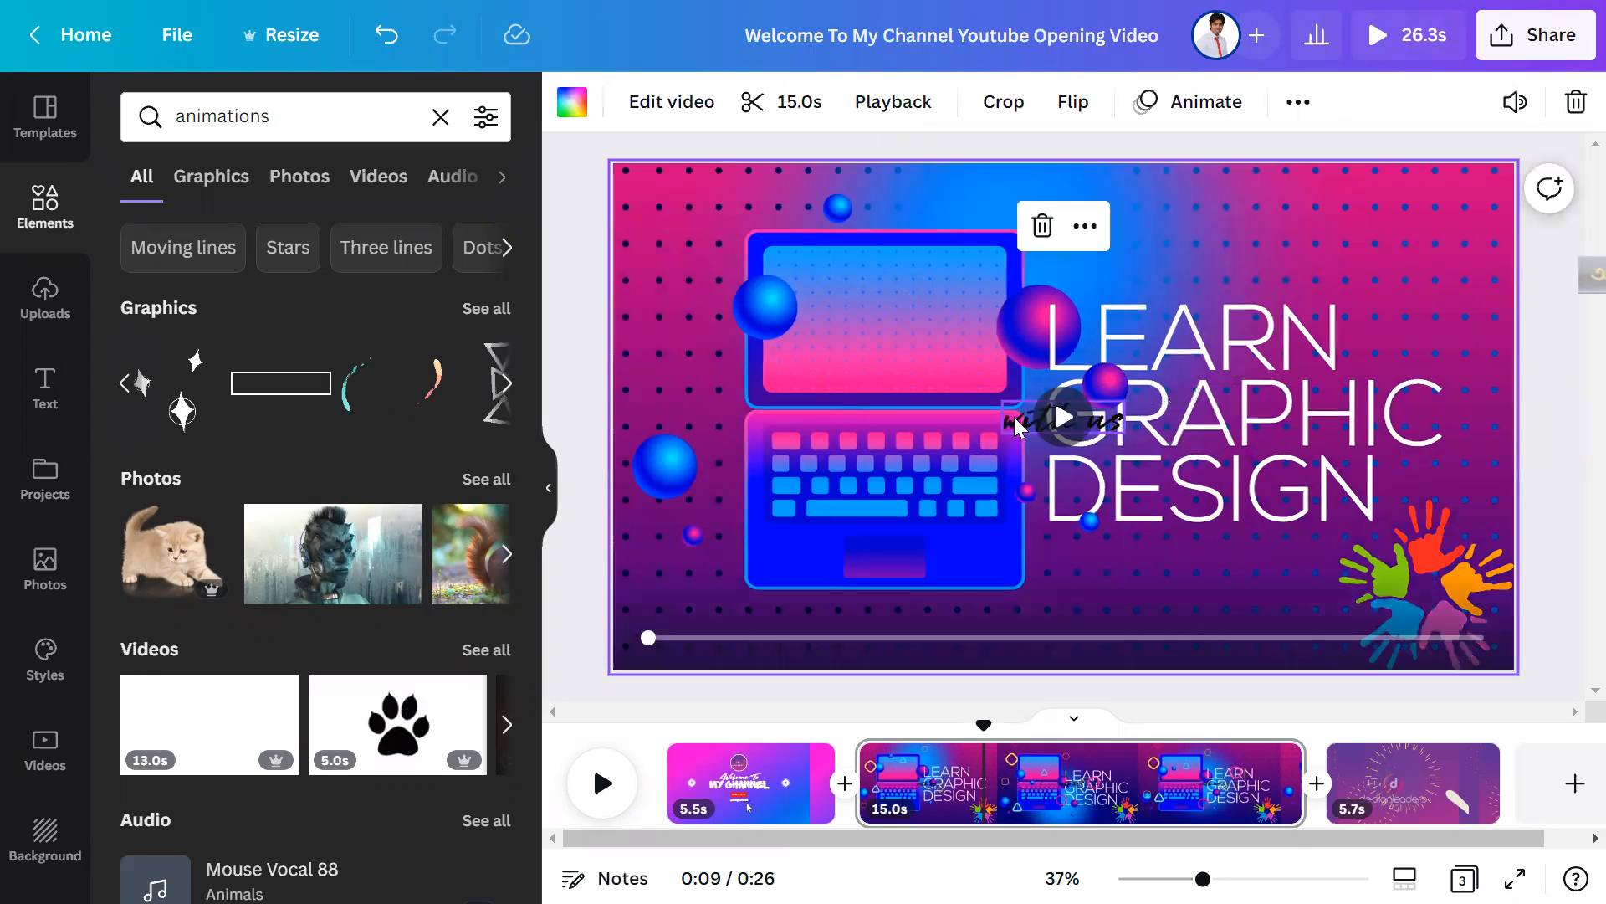
click(1117, 565)
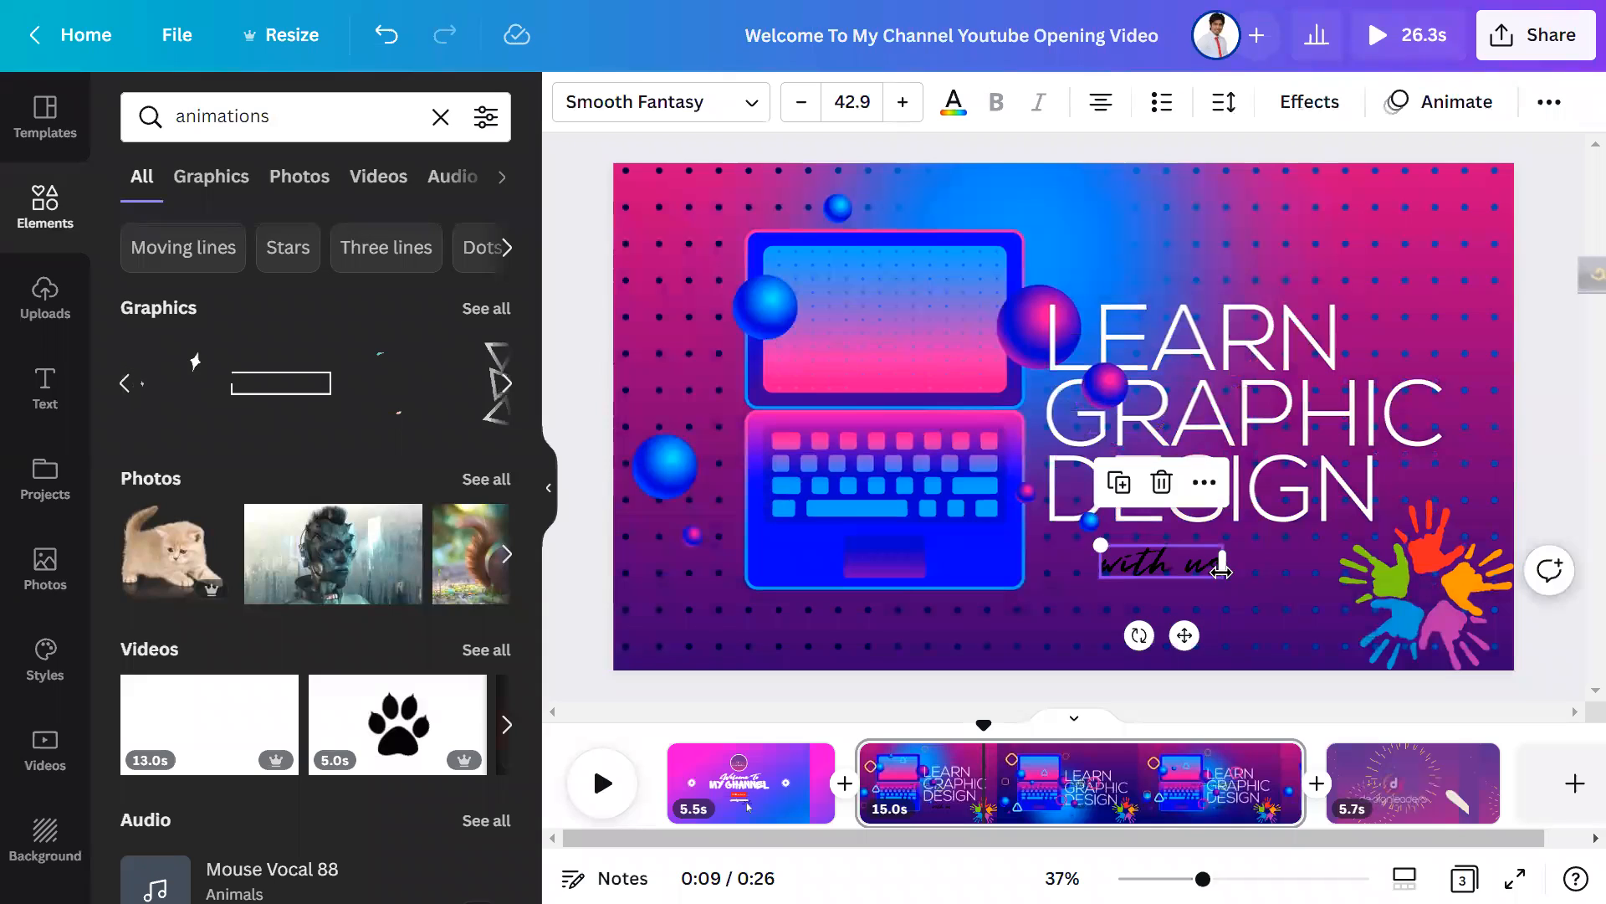
Step: Set the font size of the "with us" text to 66
click(899, 104)
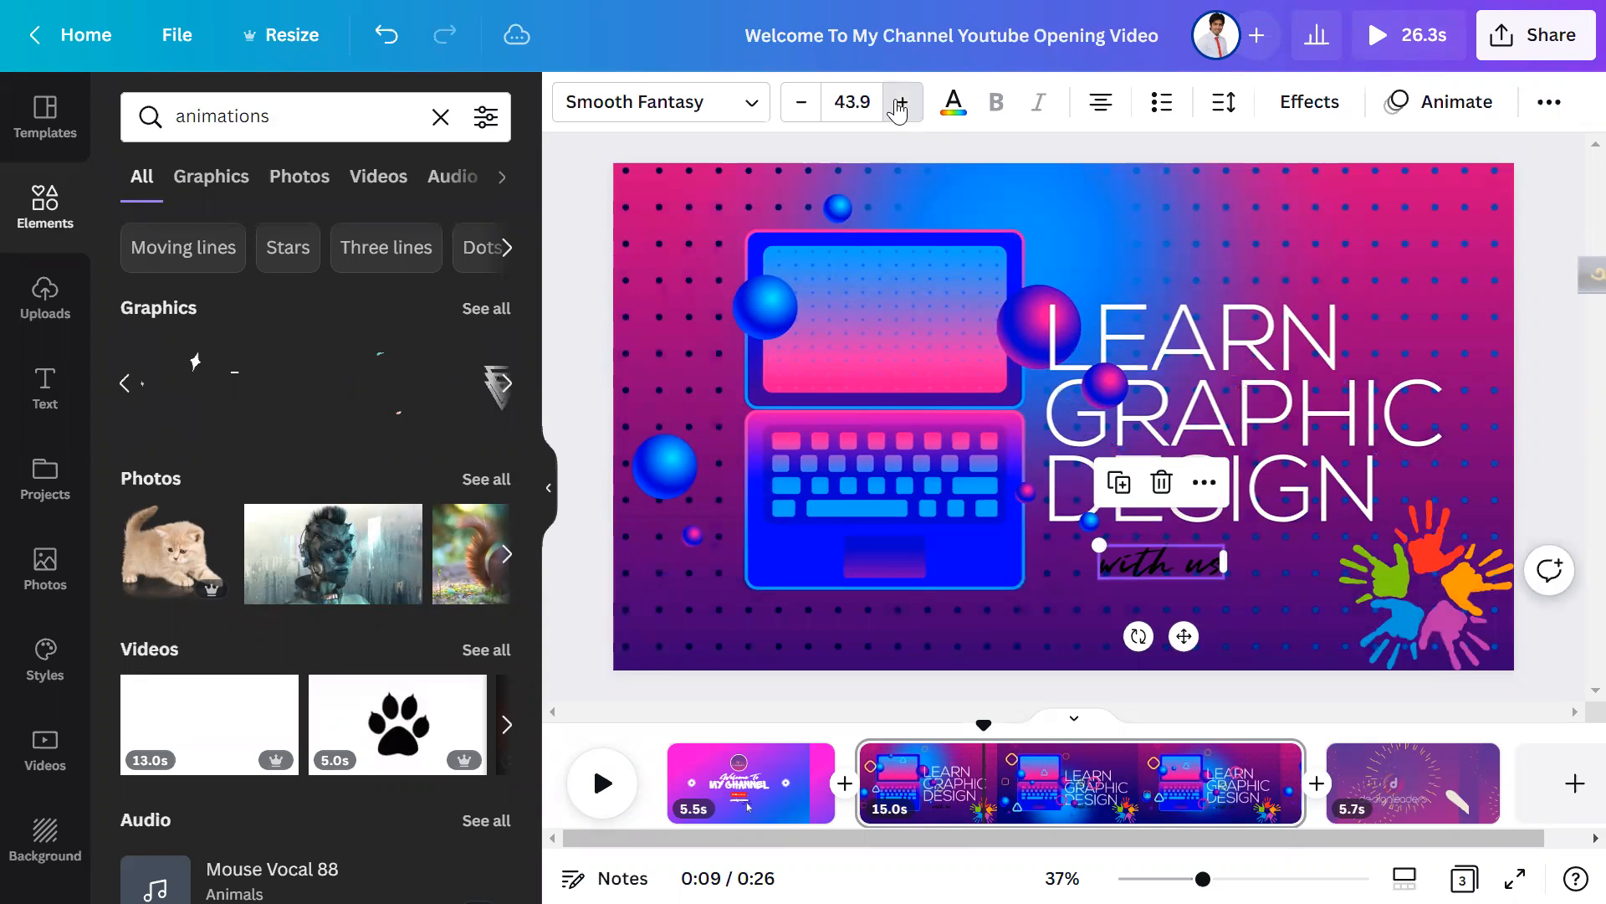
click(900, 104)
click(901, 105)
click(902, 104)
click(904, 104)
click(907, 104)
click(908, 99)
click(908, 99)
click(908, 99)
click(907, 99)
click(908, 99)
click(908, 99)
click(908, 99)
click(908, 99)
click(840, 101)
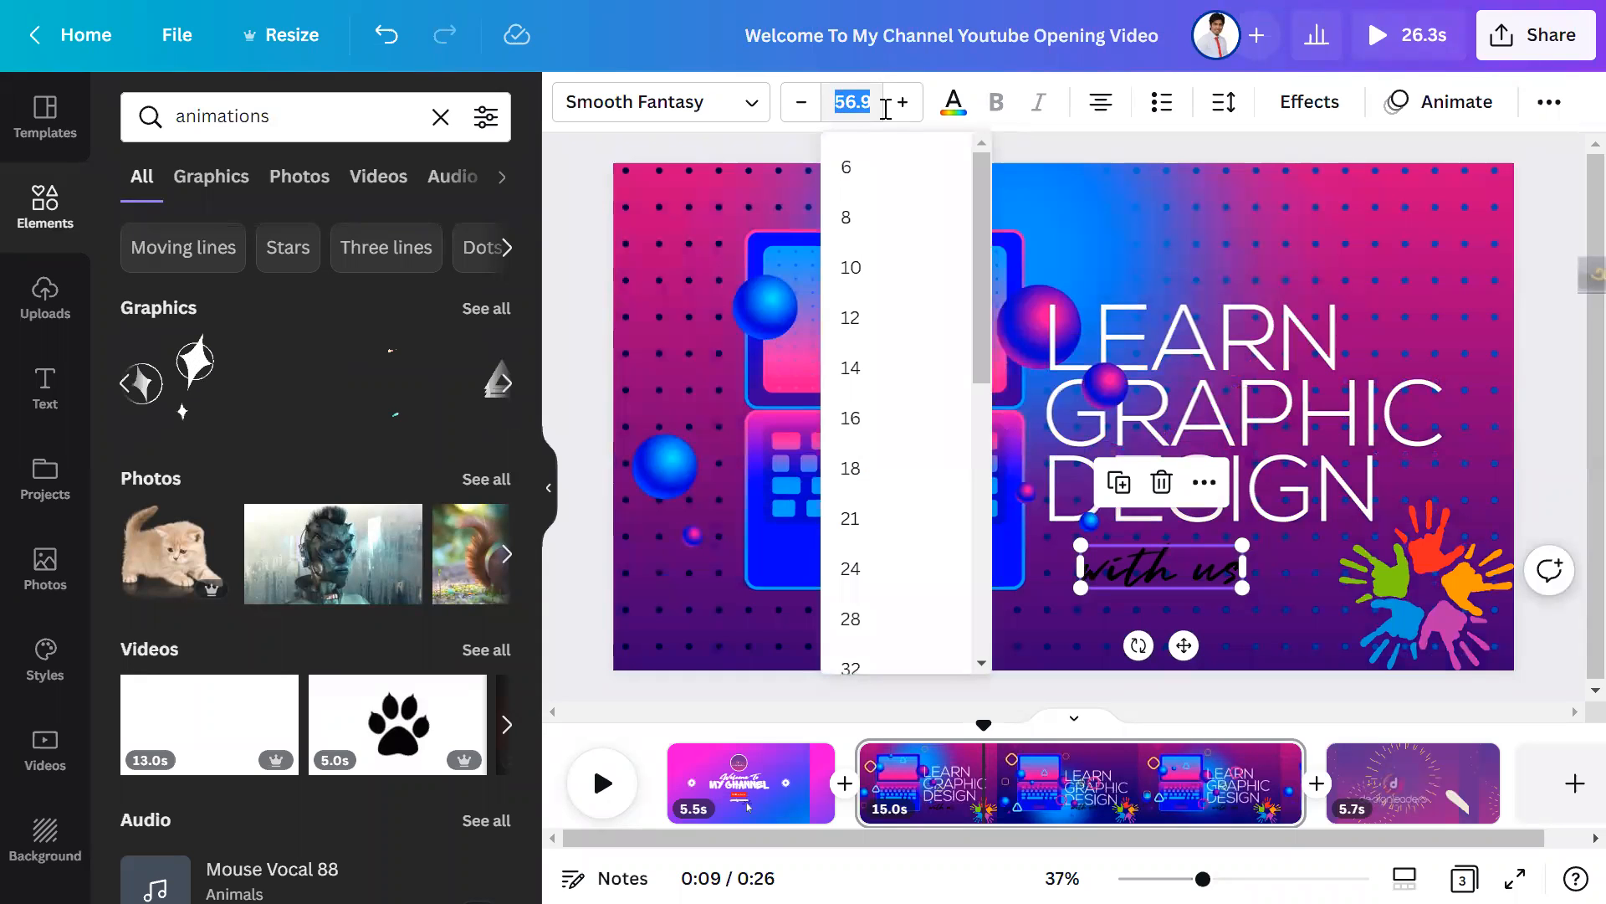
text(66)
key(Return)
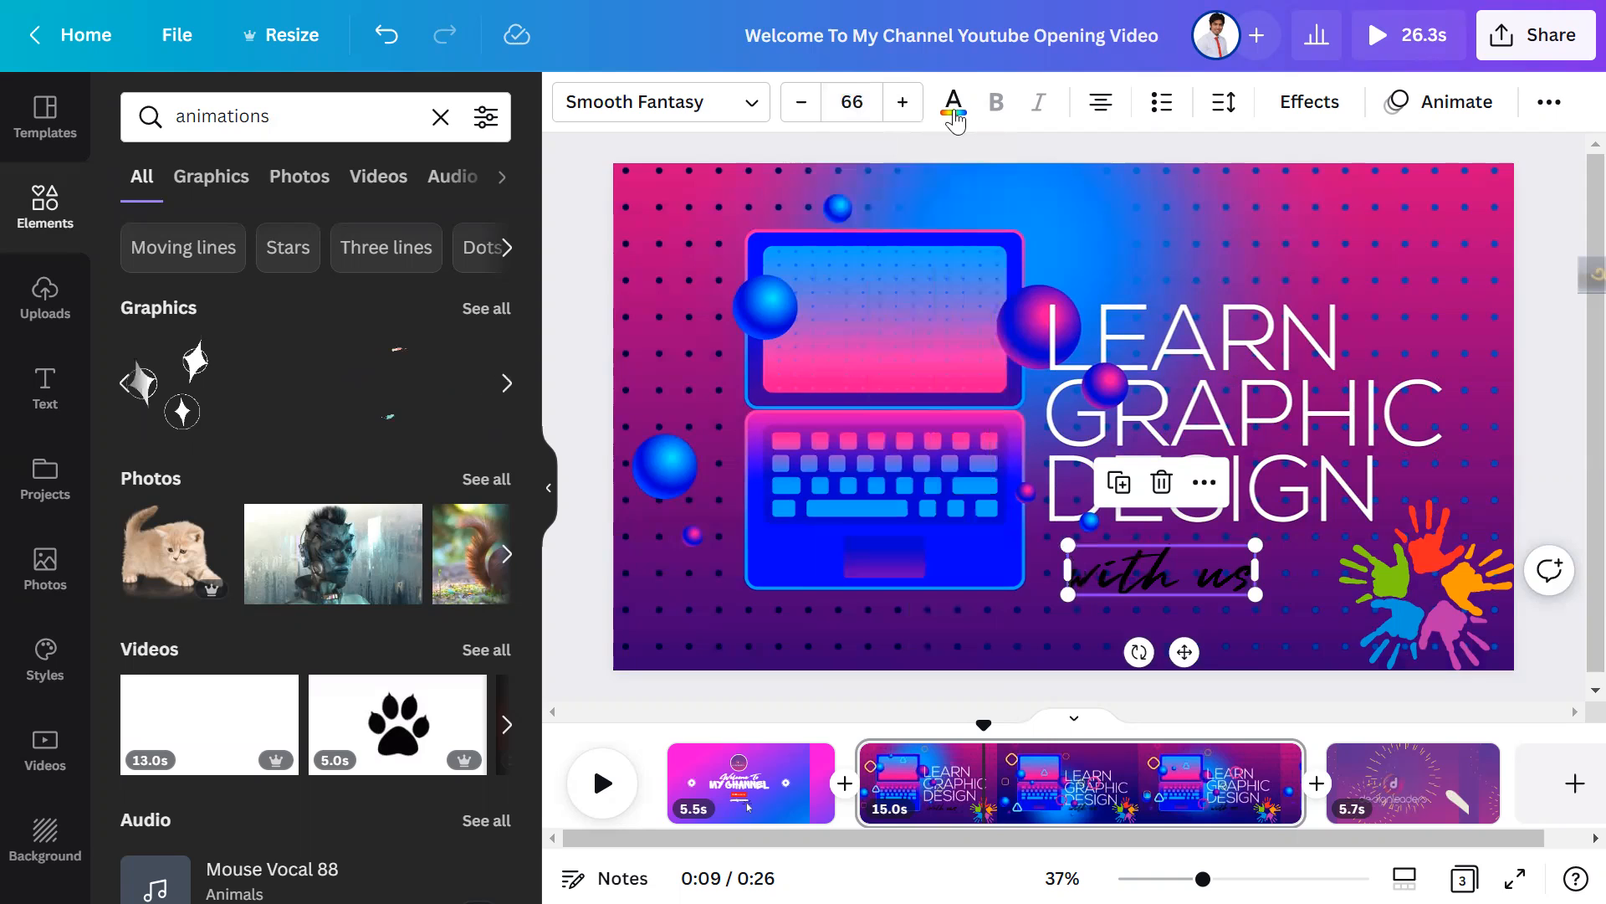
Step: Try white and light grey on the "with us" text and colour it orange from the default colours
click(953, 109)
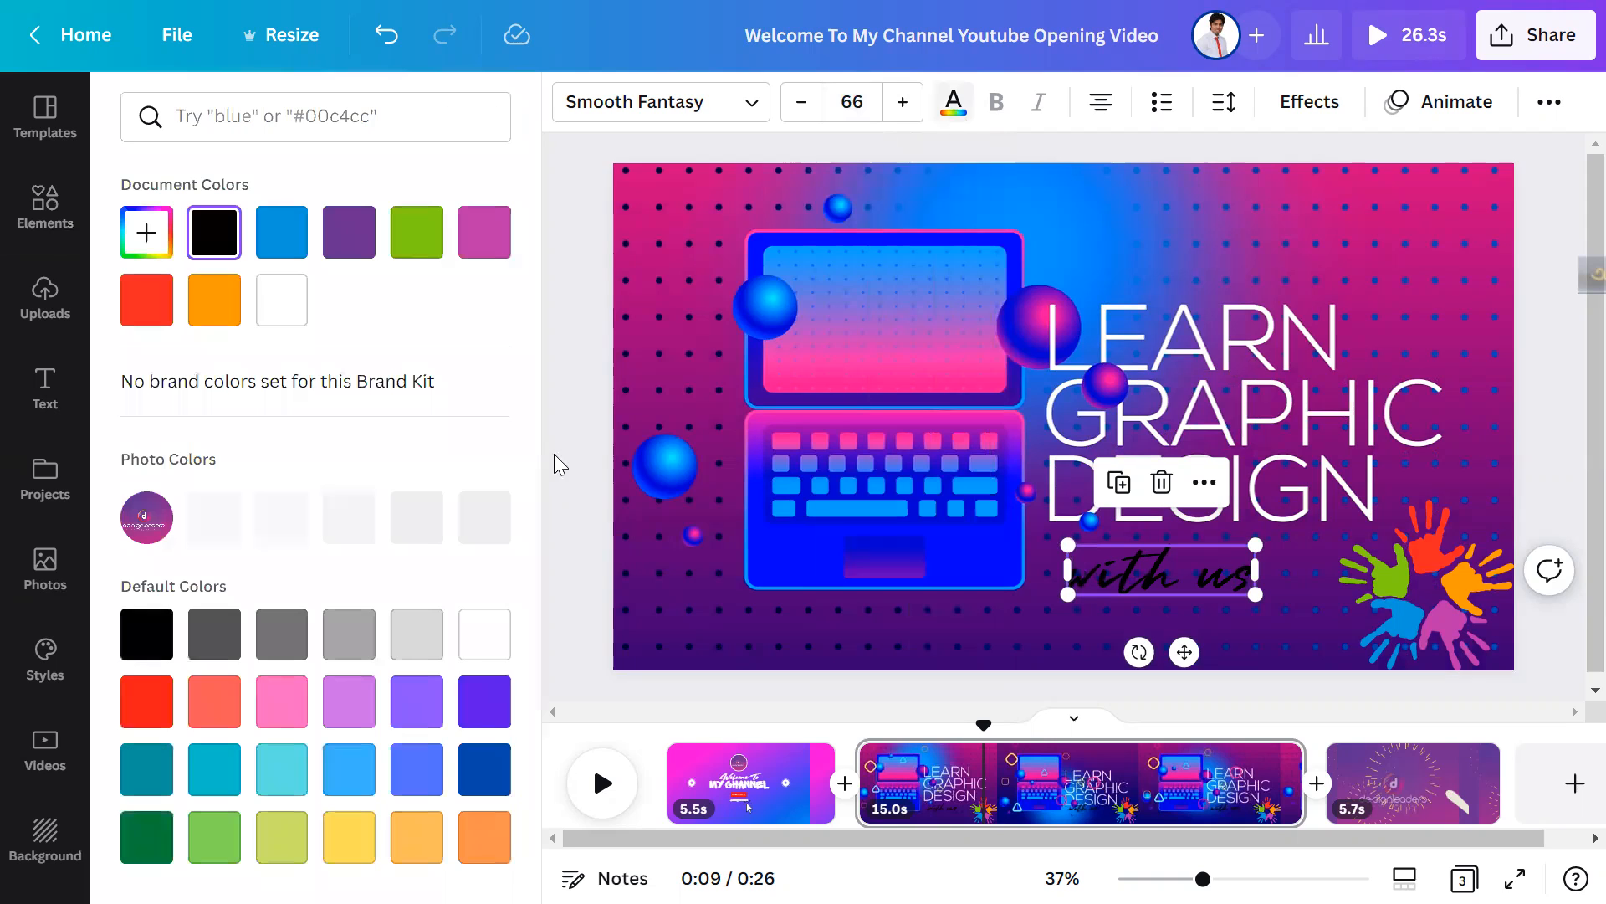
click(468, 643)
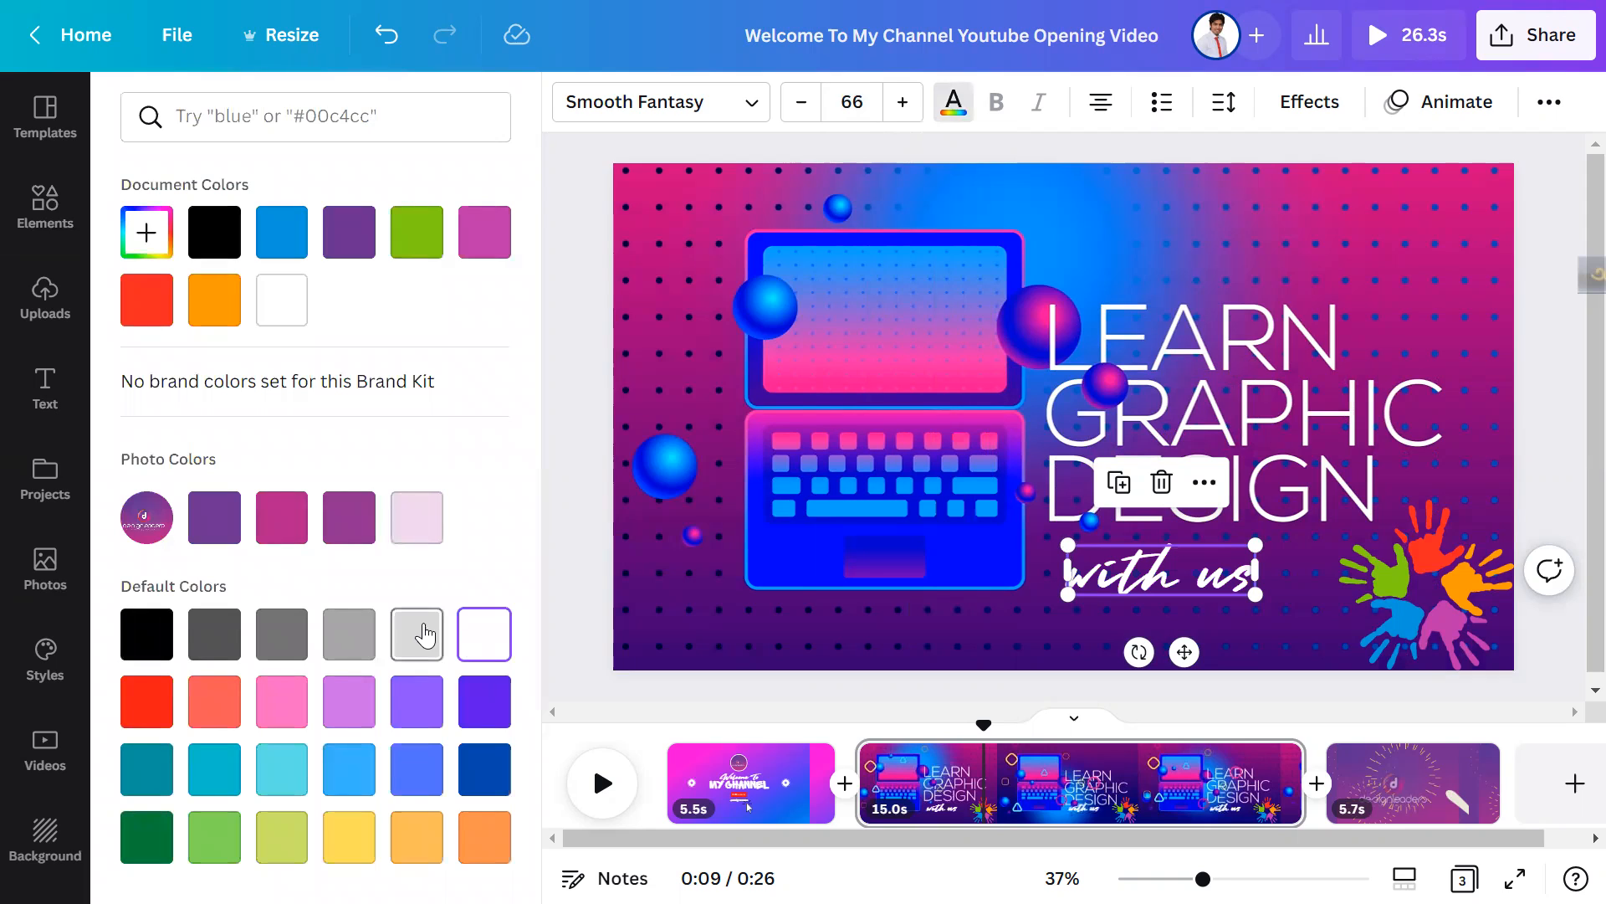
click(426, 635)
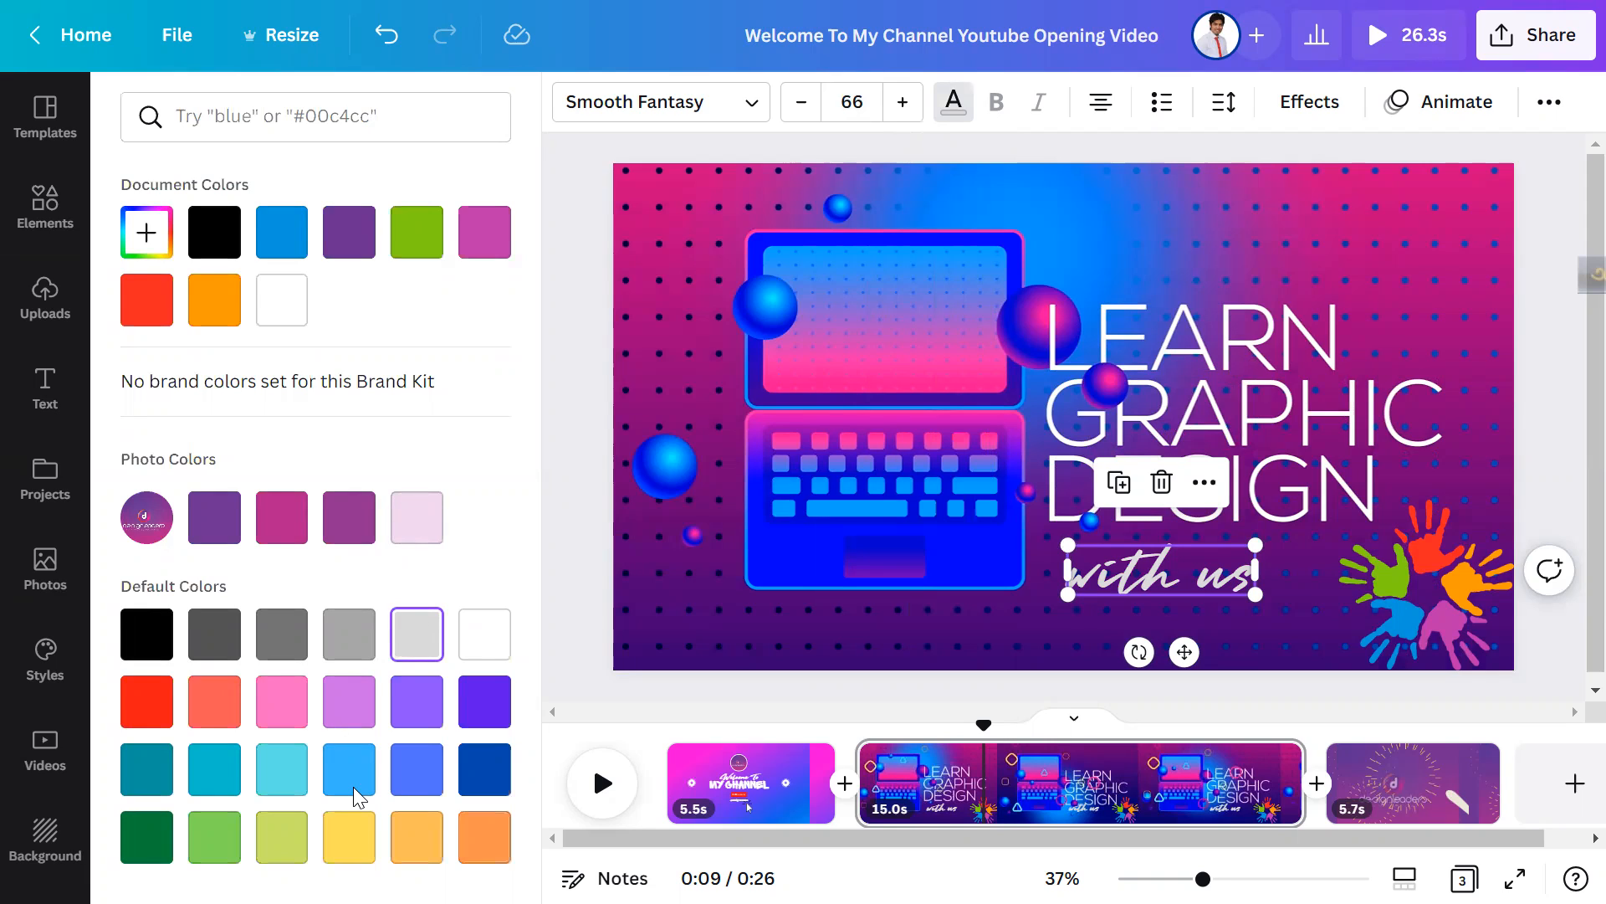
click(485, 836)
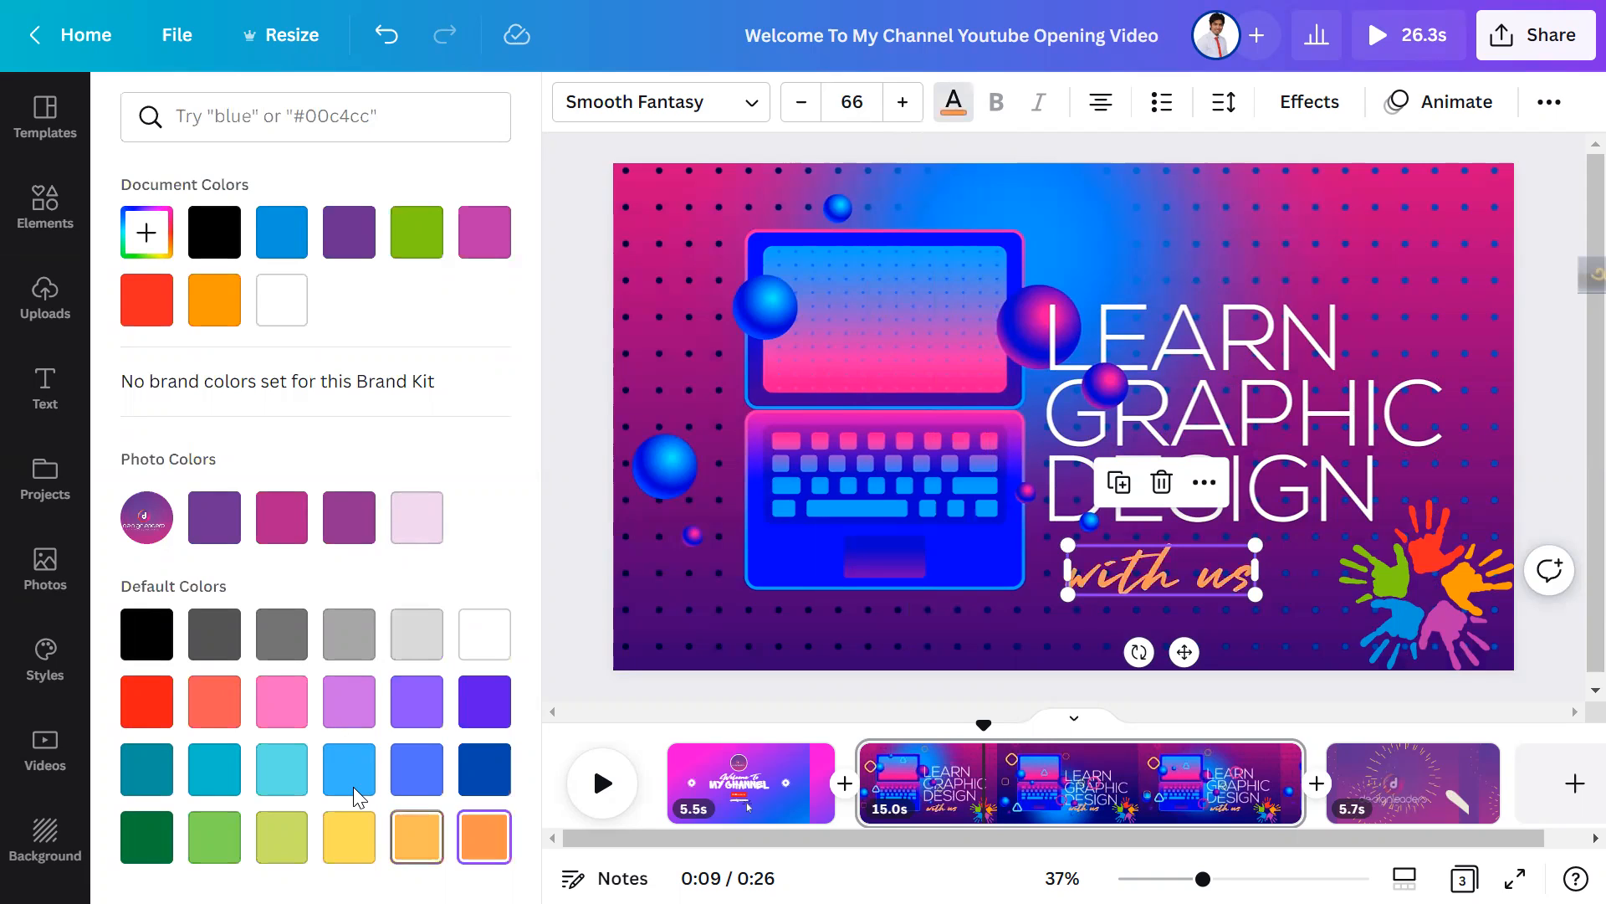
Step: Colour the "with us" text yellow from the default colours and shift it slightly up and right beneath the heading
click(349, 837)
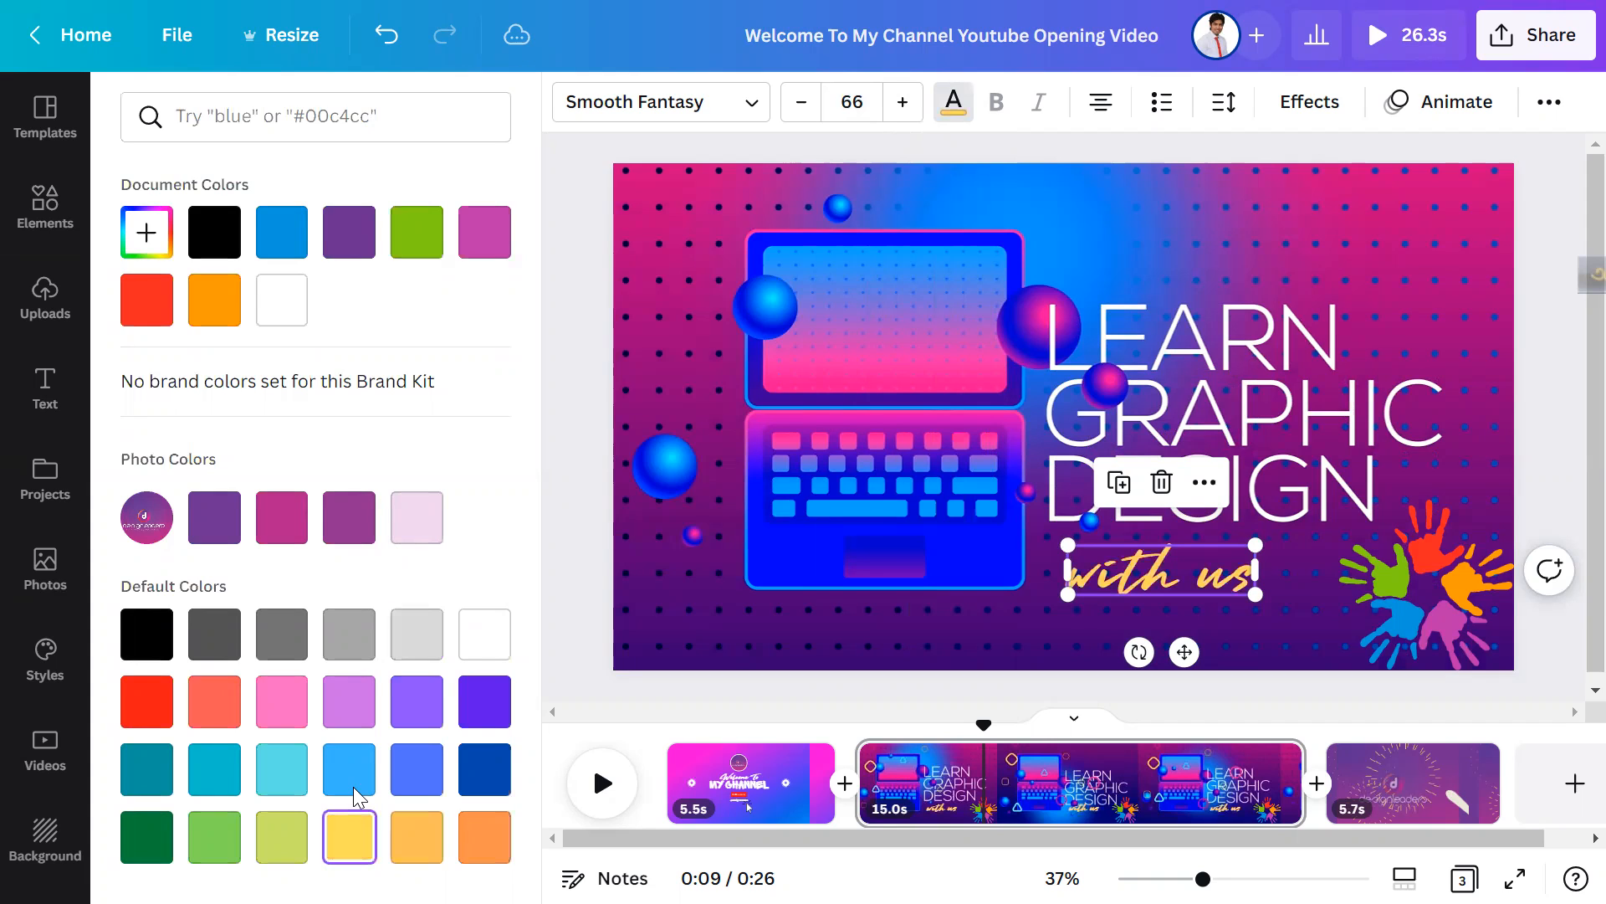
click(1427, 305)
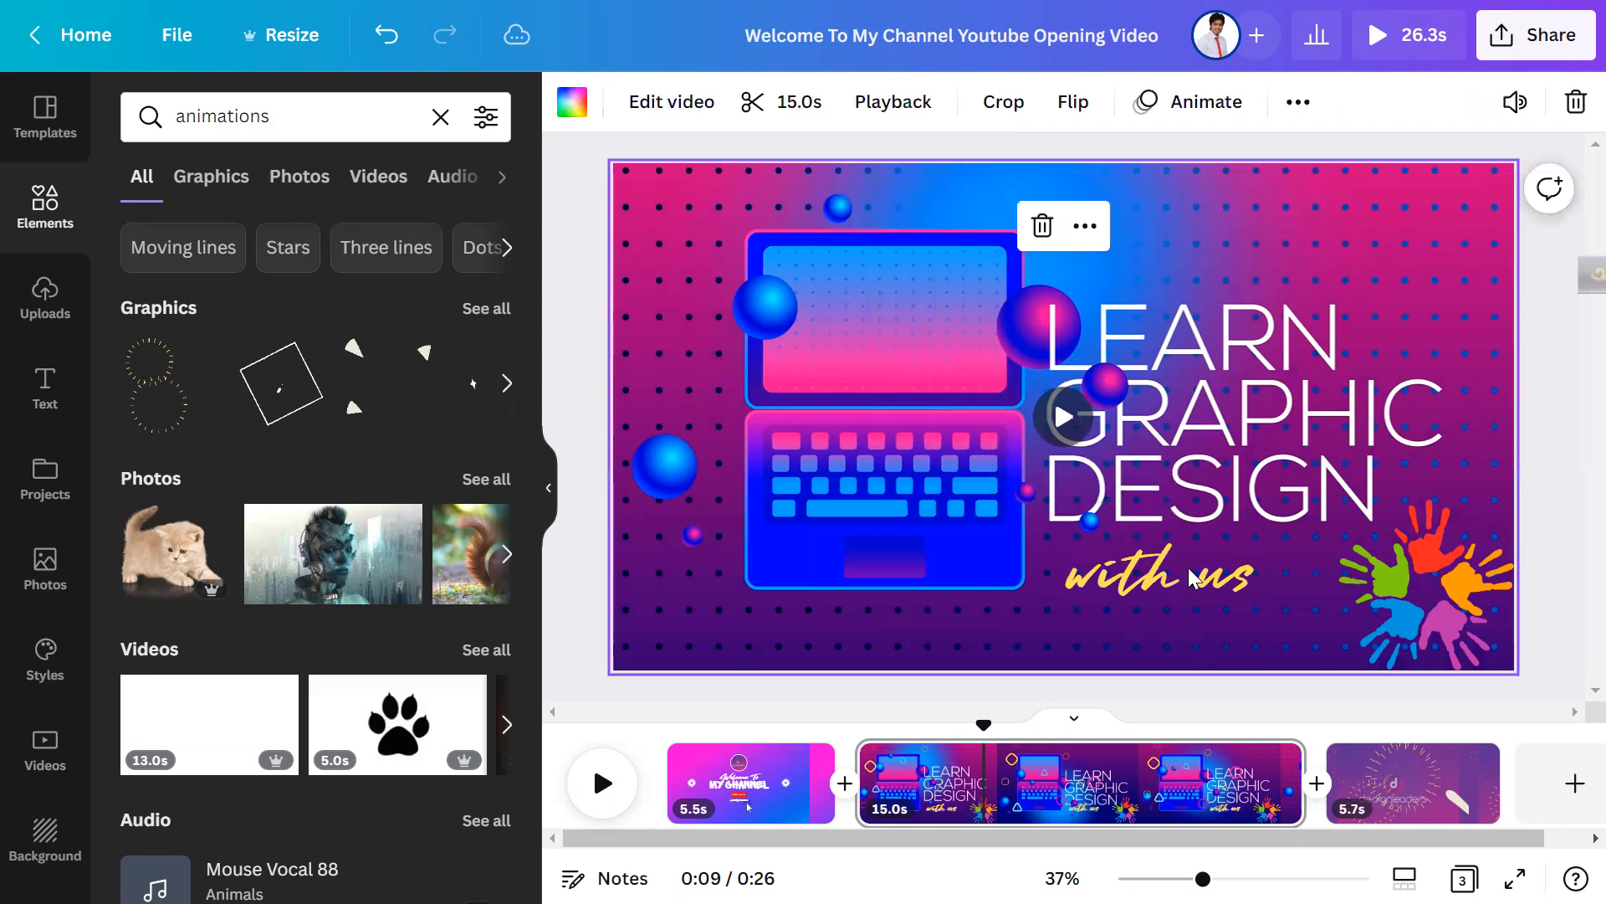
click(1153, 583)
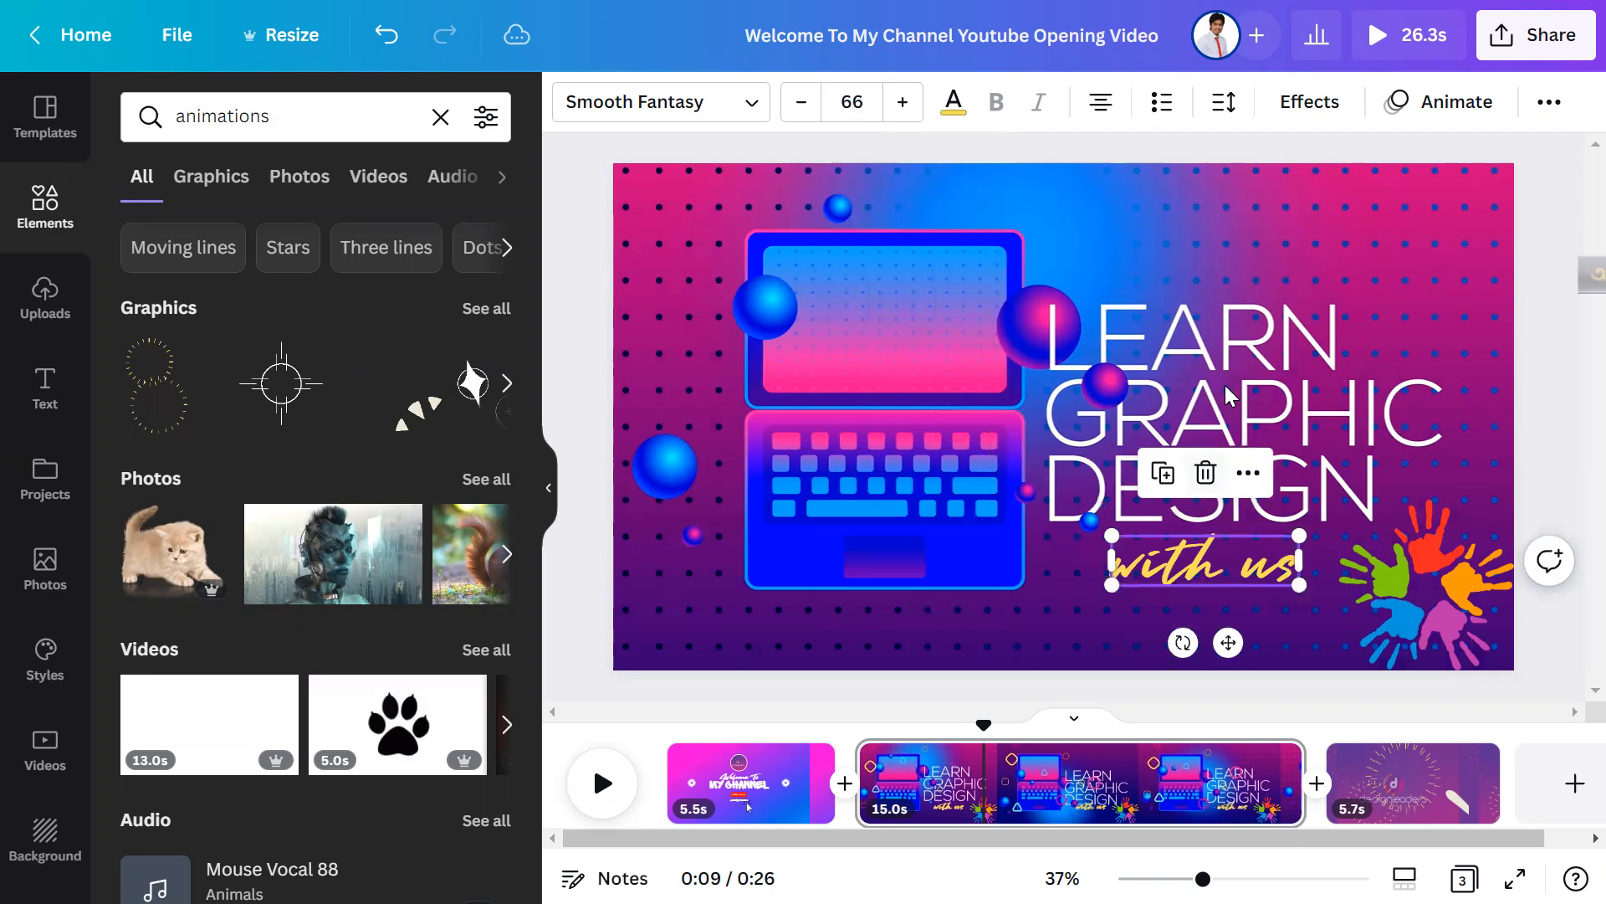
click(1218, 410)
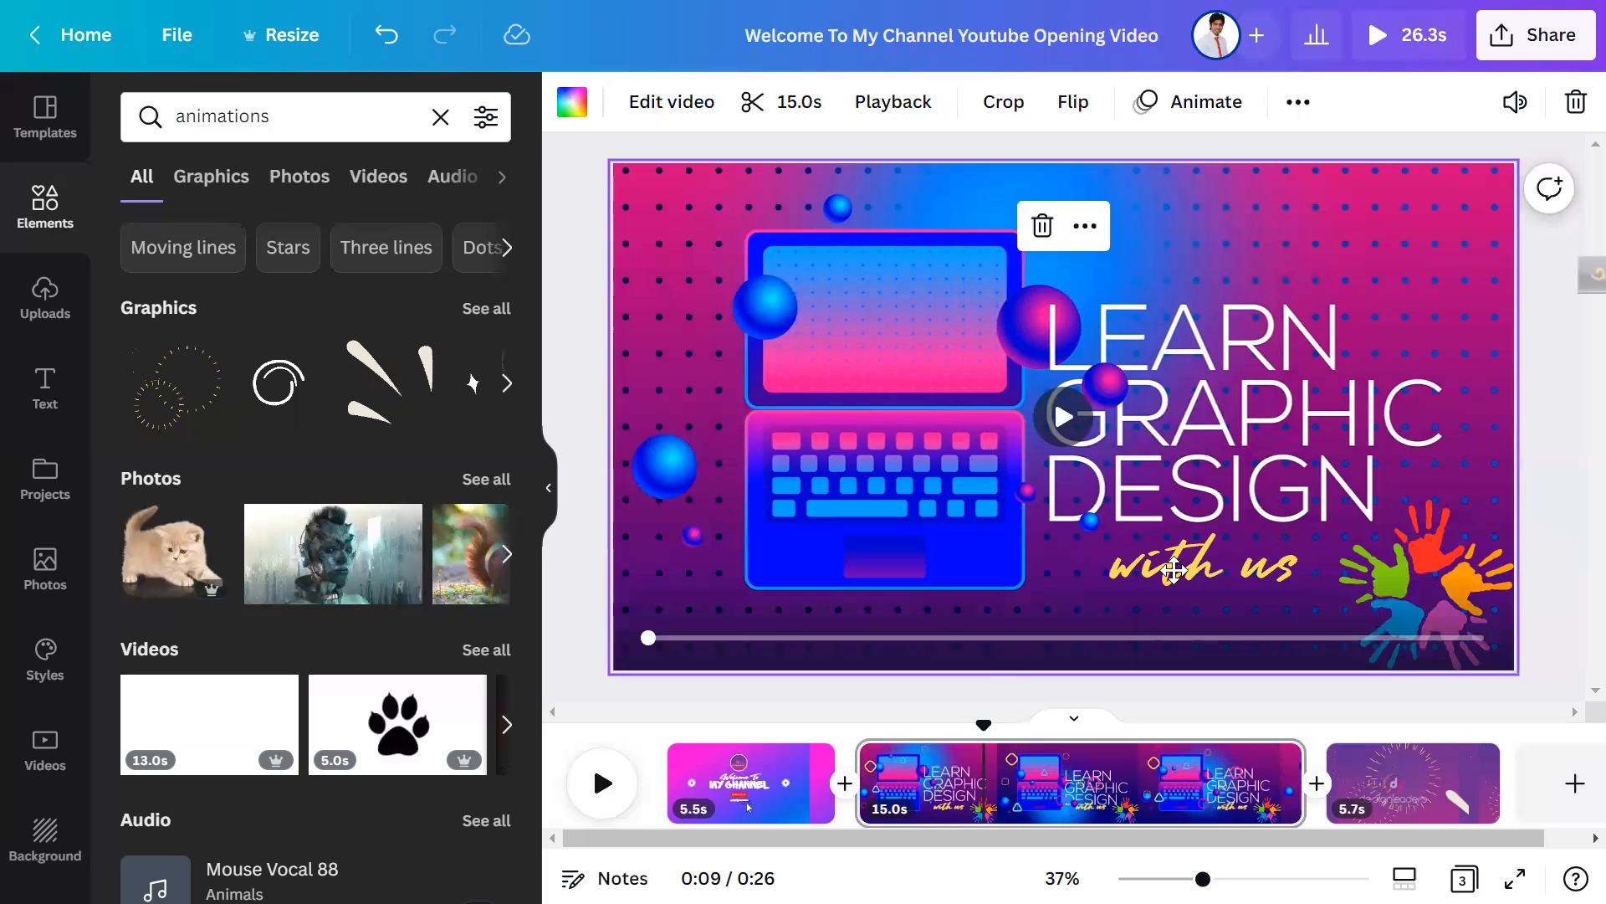
Step: Check the closing designleaders page and the graphic design video page with its "with us" text
double_click(1174, 569)
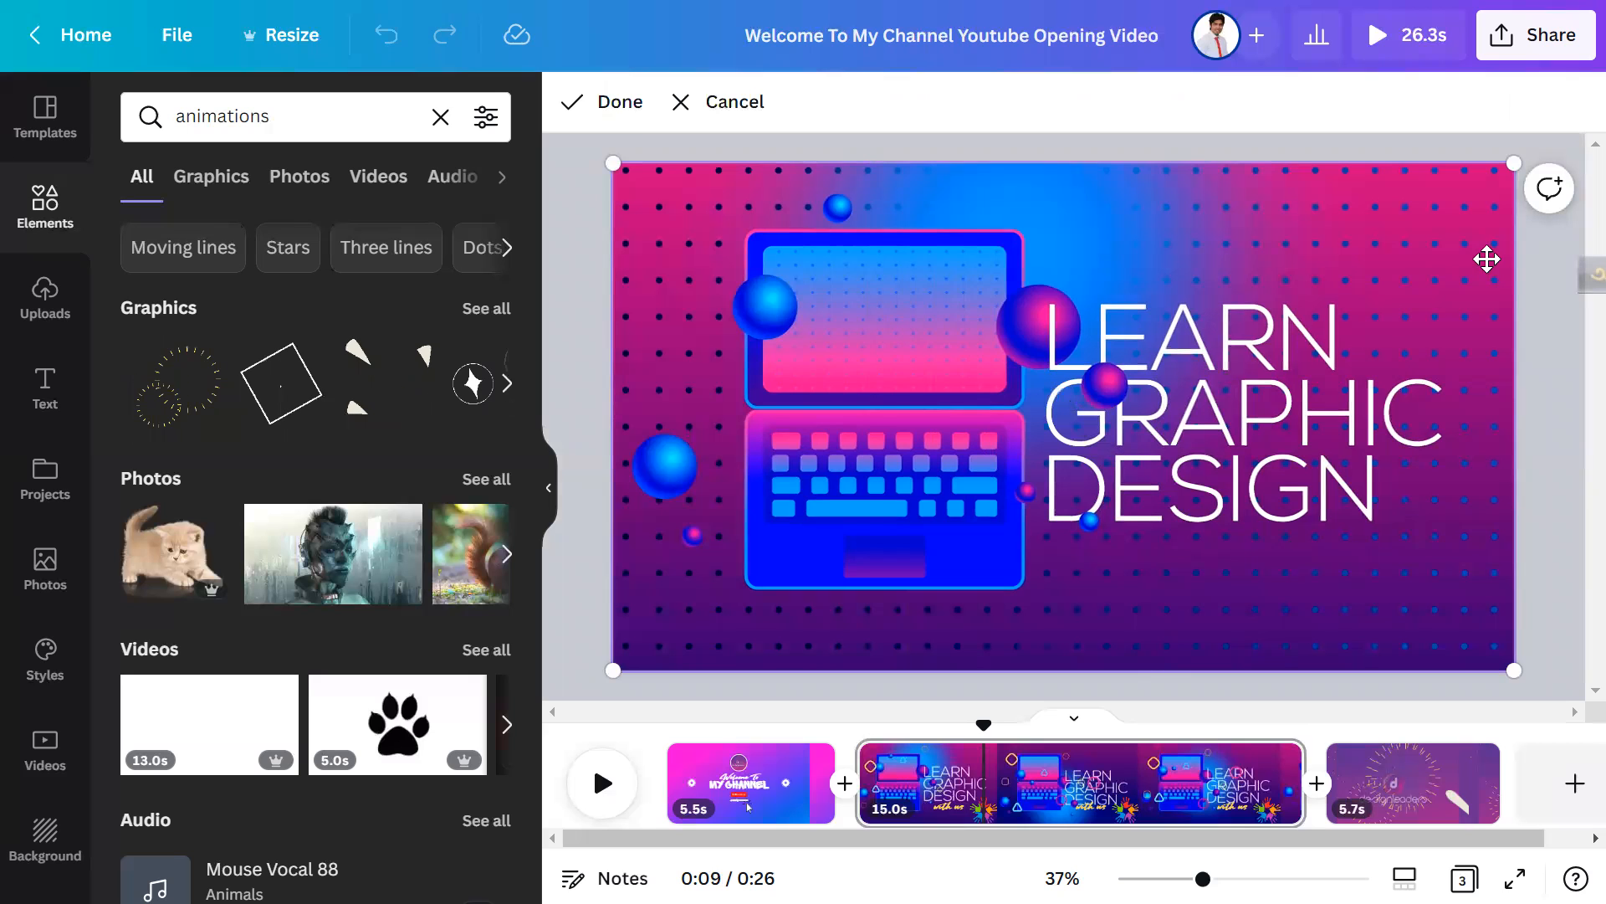
click(1414, 782)
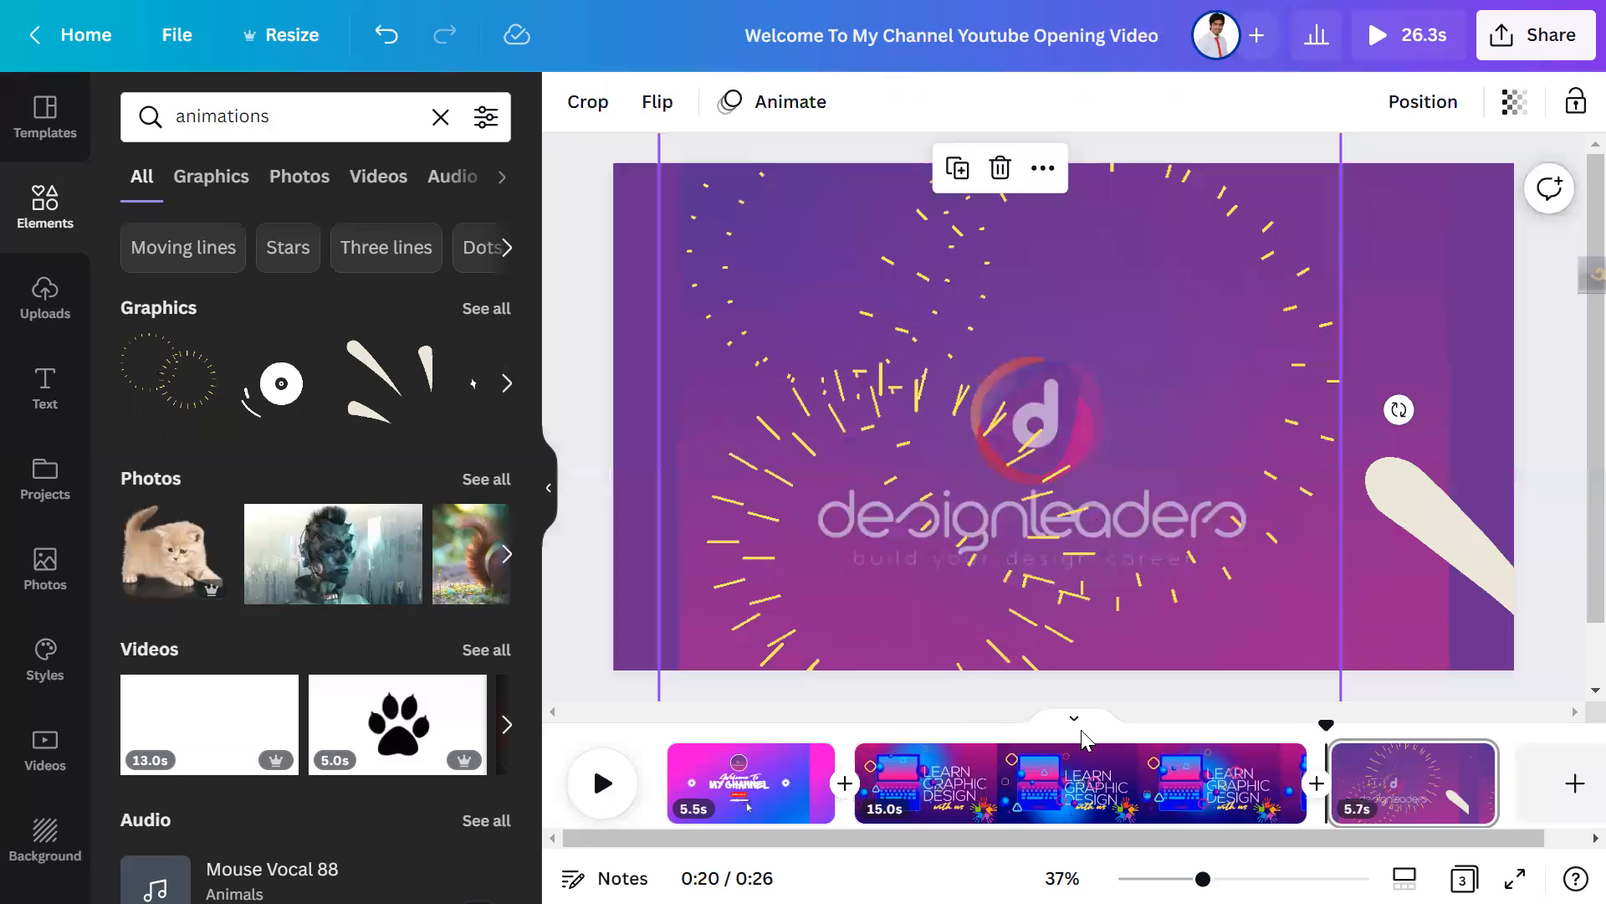
click(1071, 787)
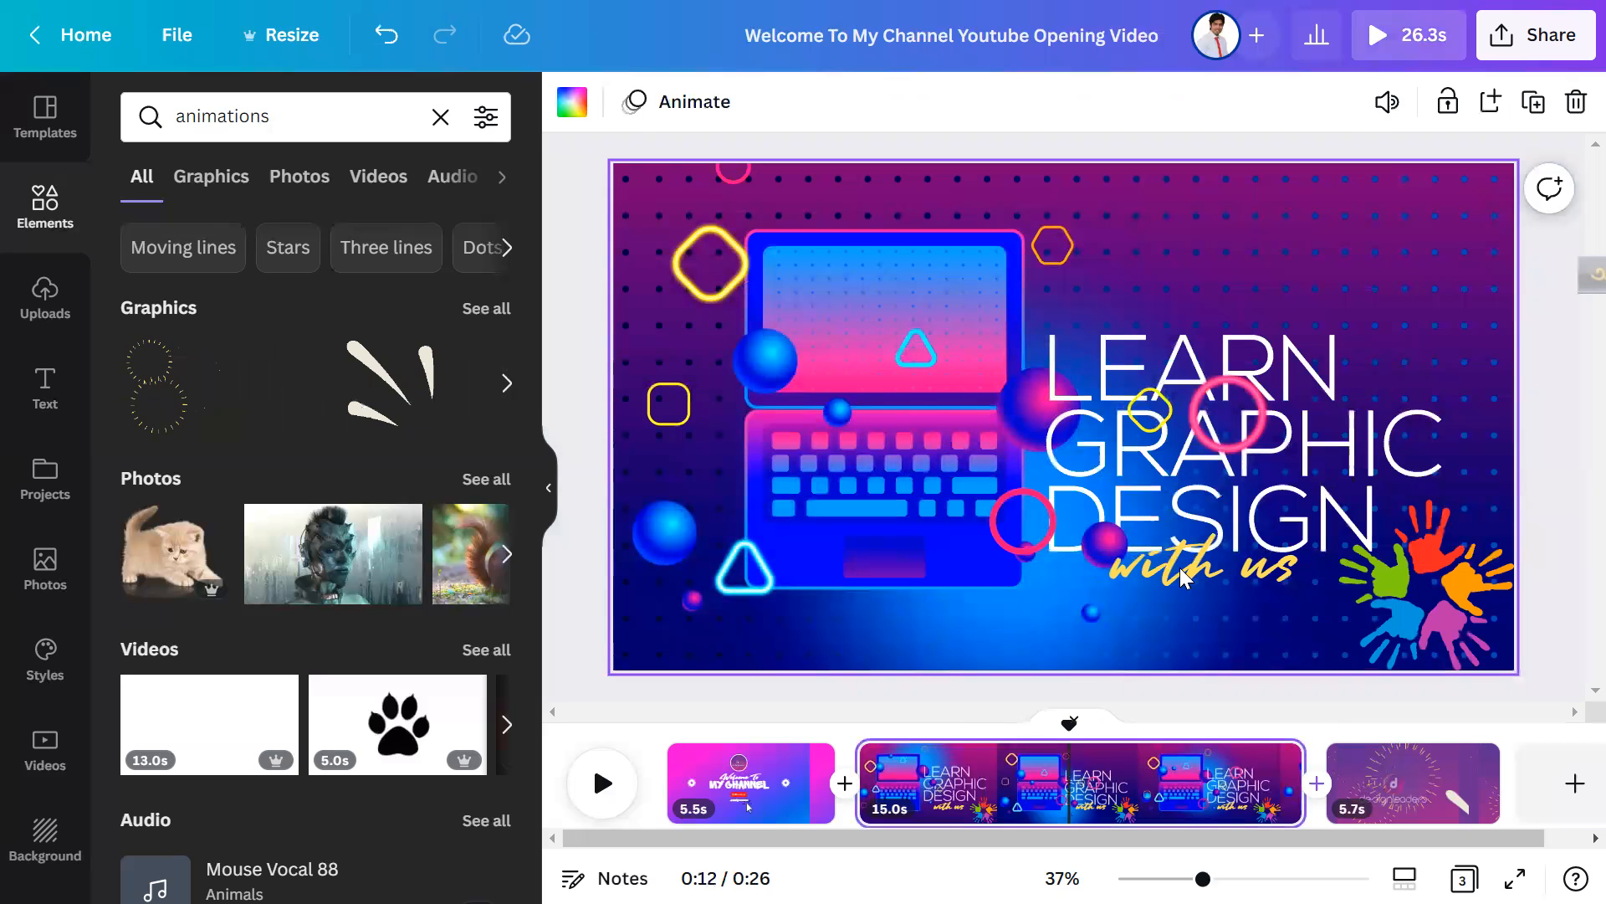
click(1182, 577)
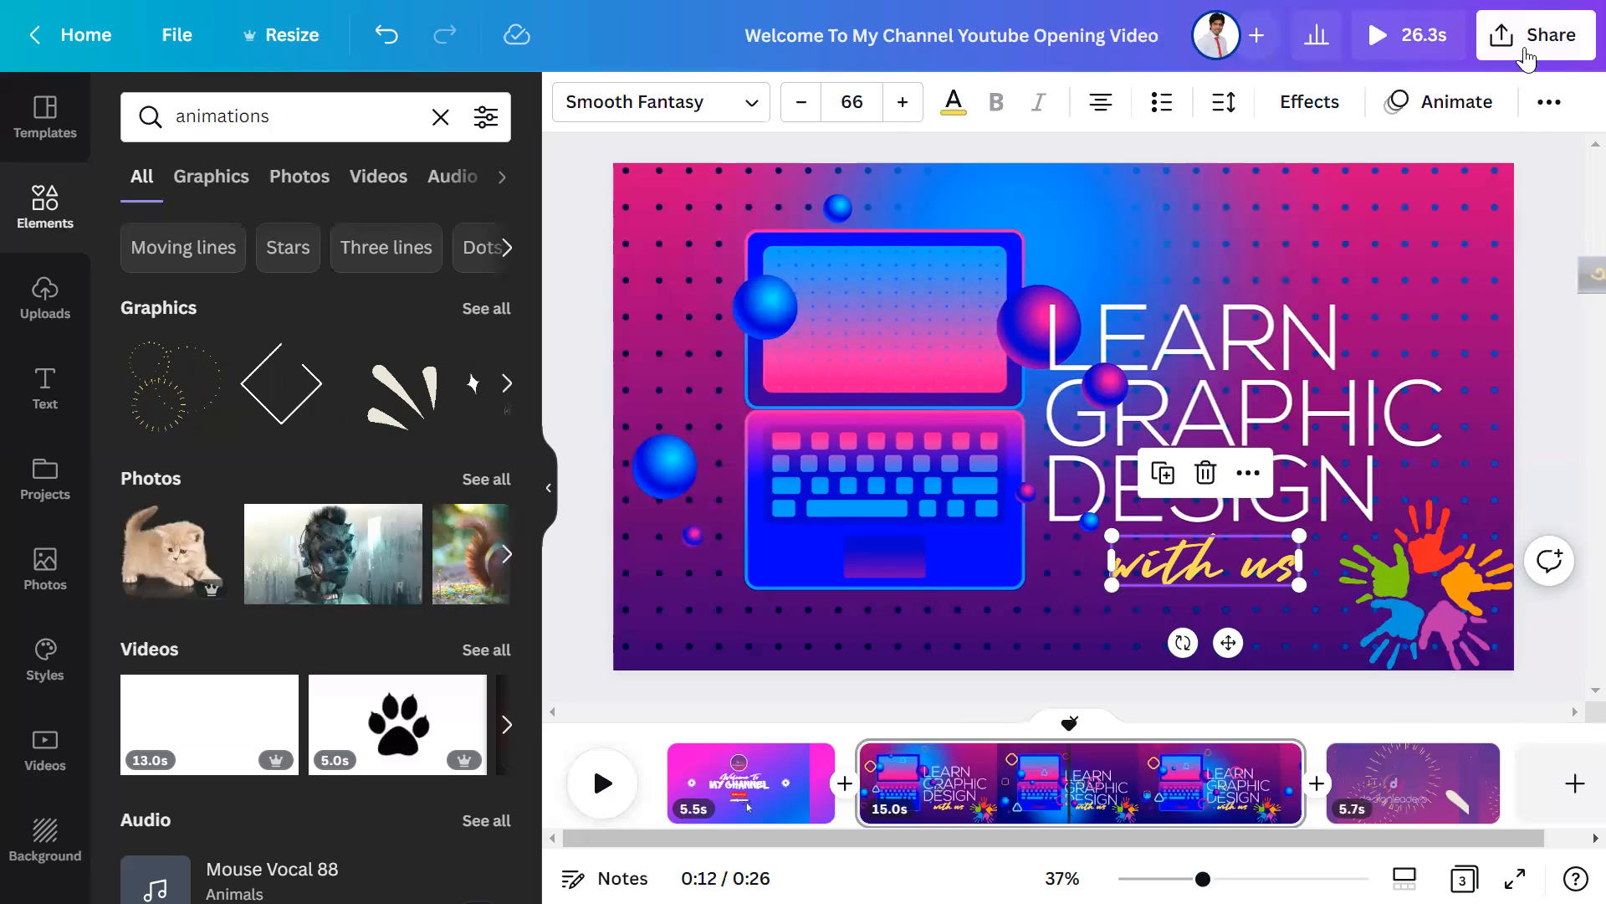
Step: View the file types available for downloading the design and close the download options
click(1527, 57)
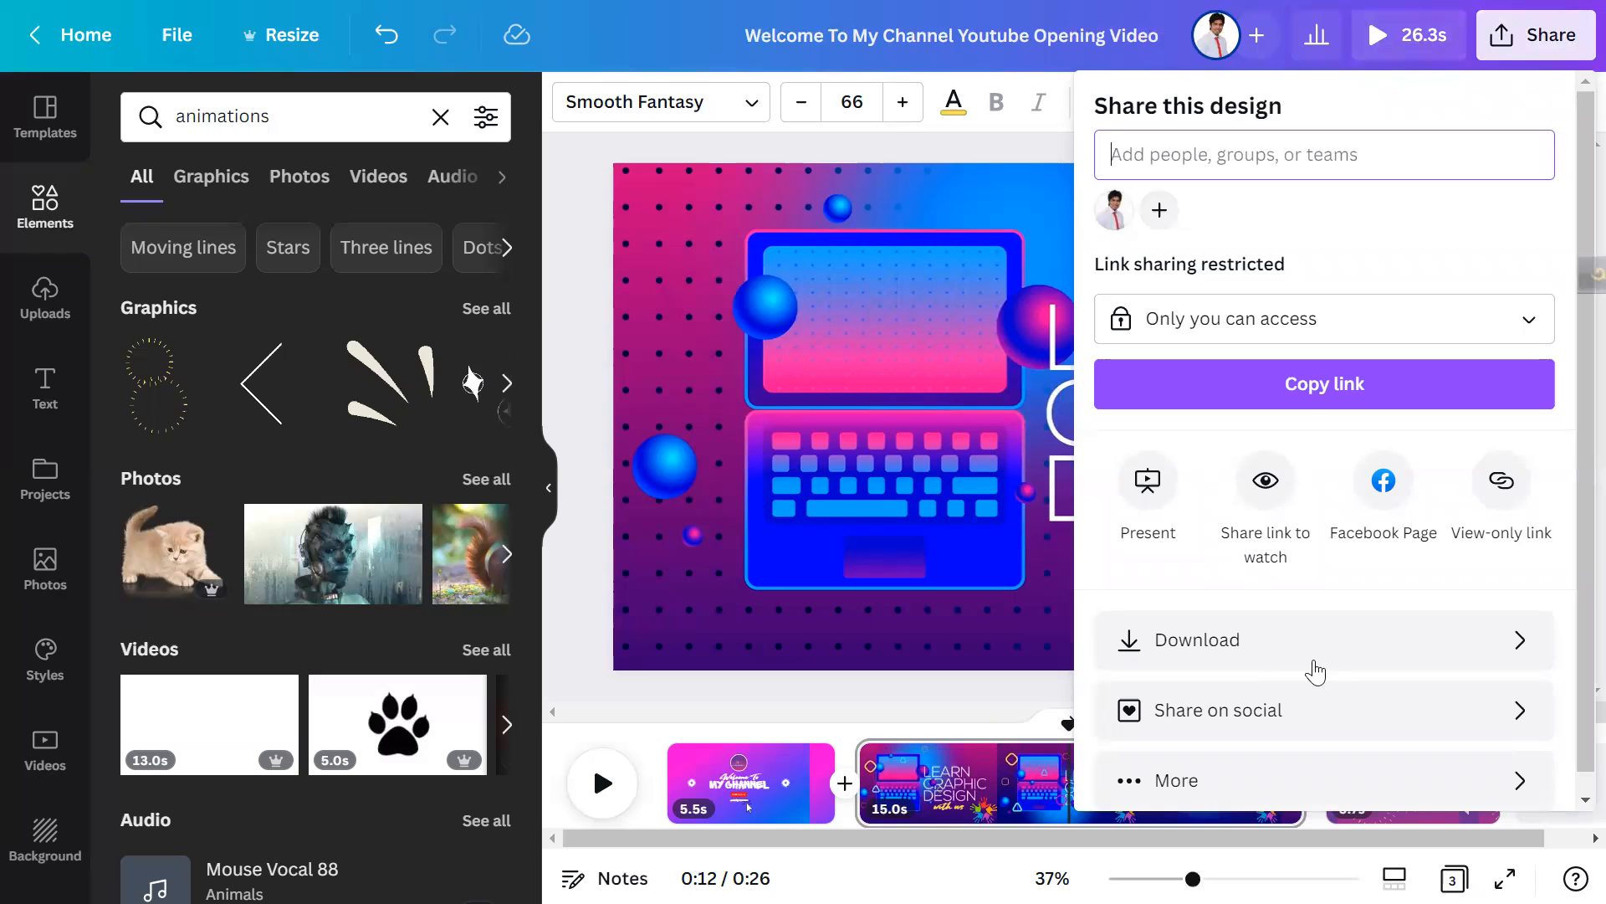
click(1333, 641)
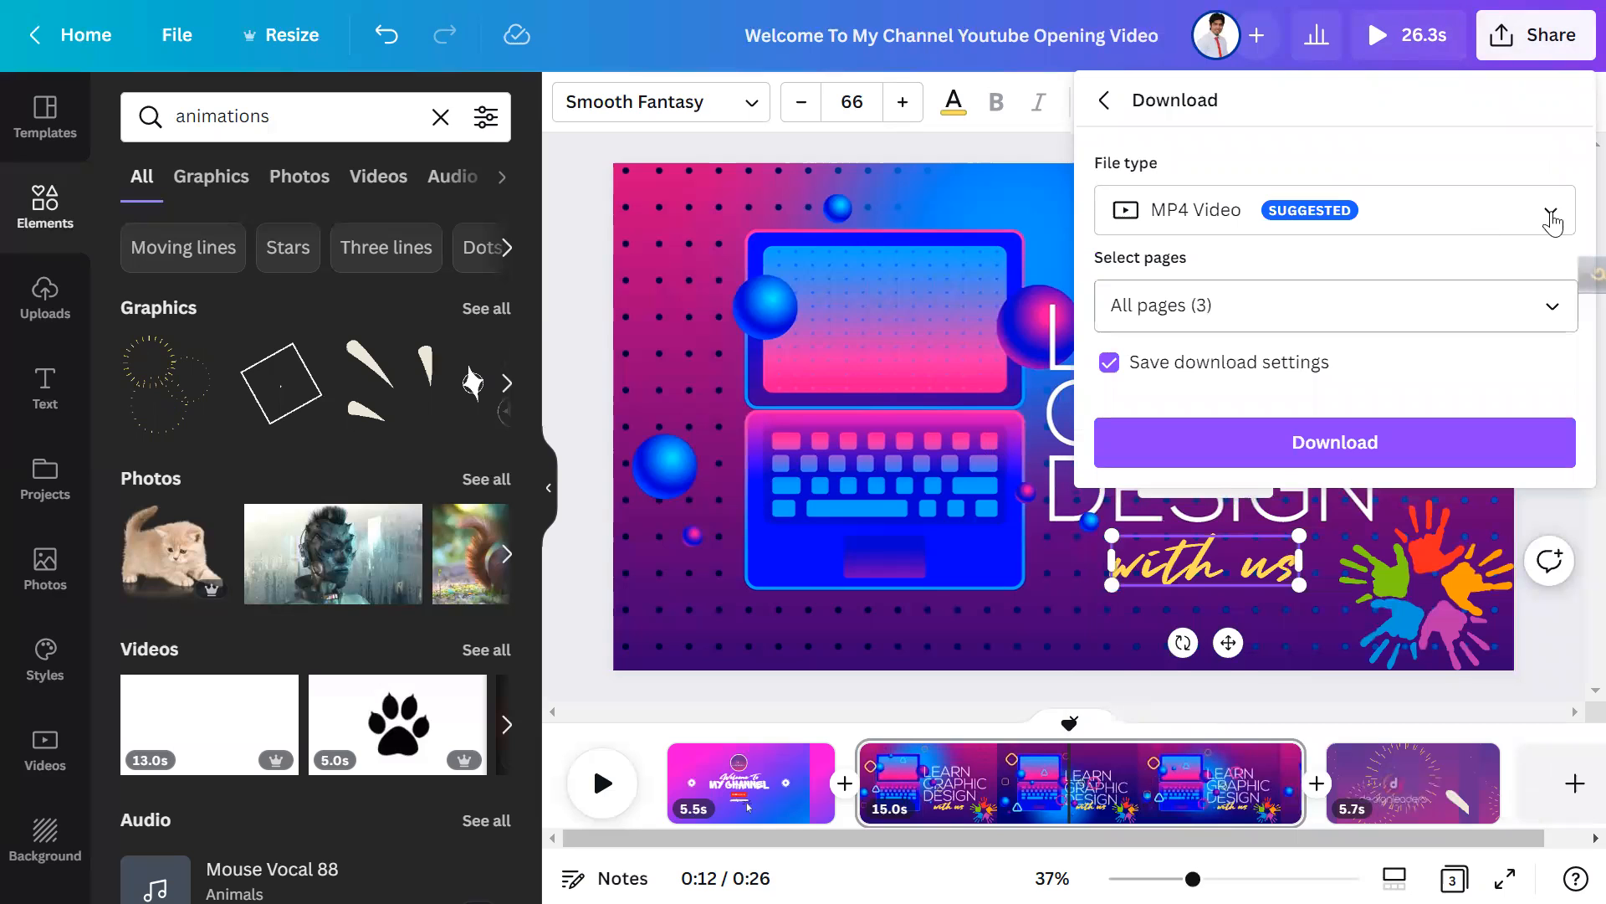
click(1550, 216)
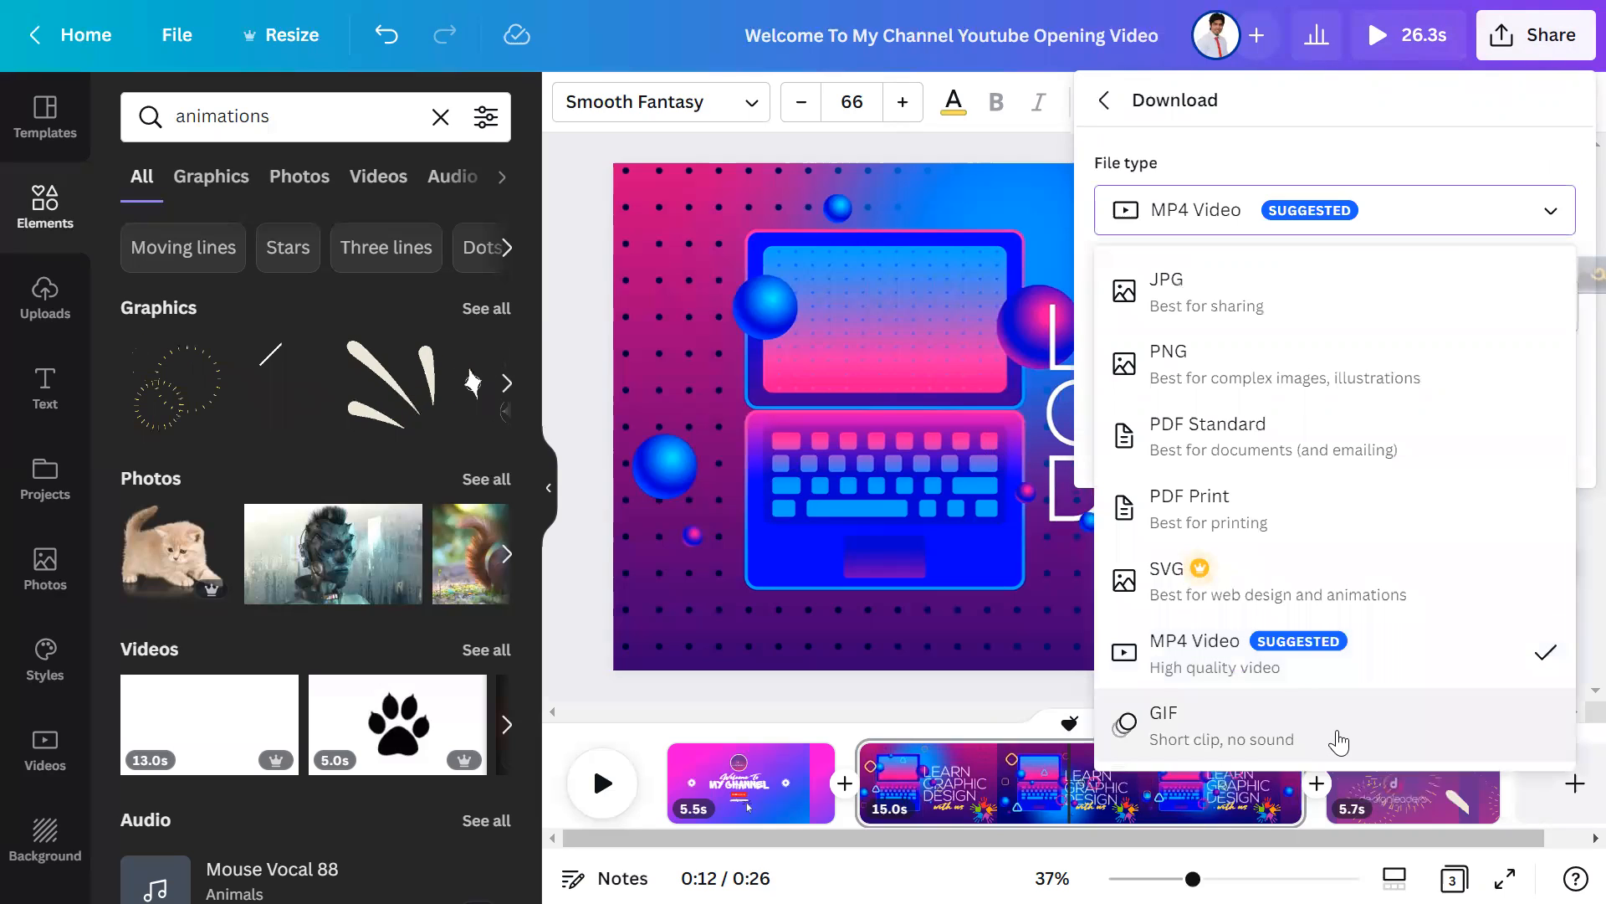
click(593, 182)
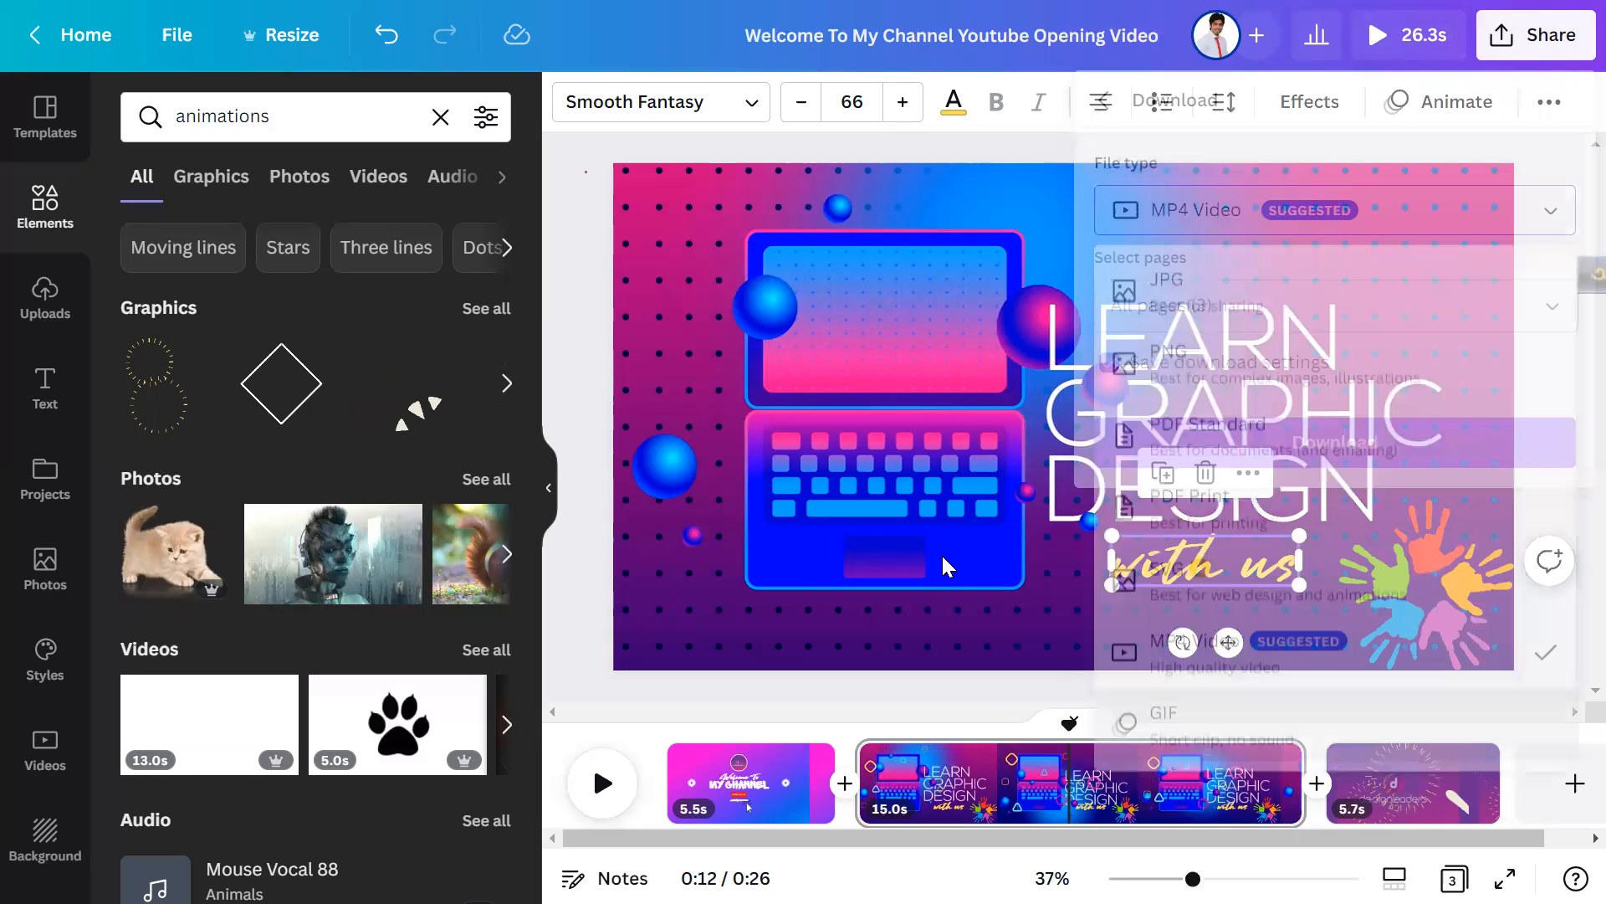
Step: Select the closing designleaders page and open the audio library from the additional apps
click(1413, 808)
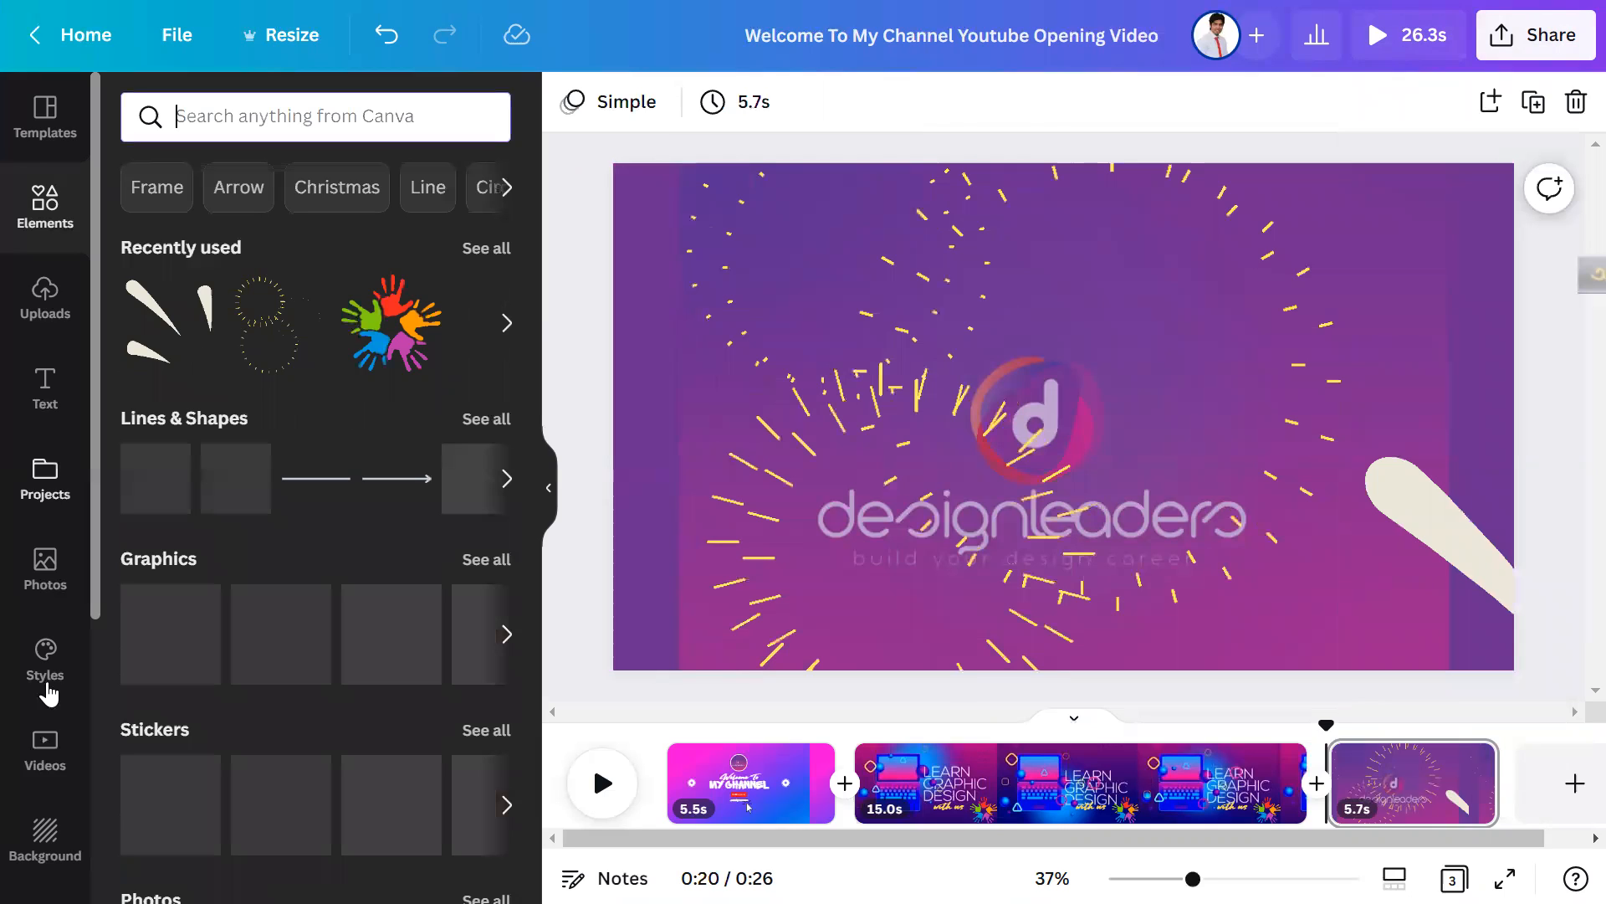
scroll(50, 754, down, 2)
click(54, 851)
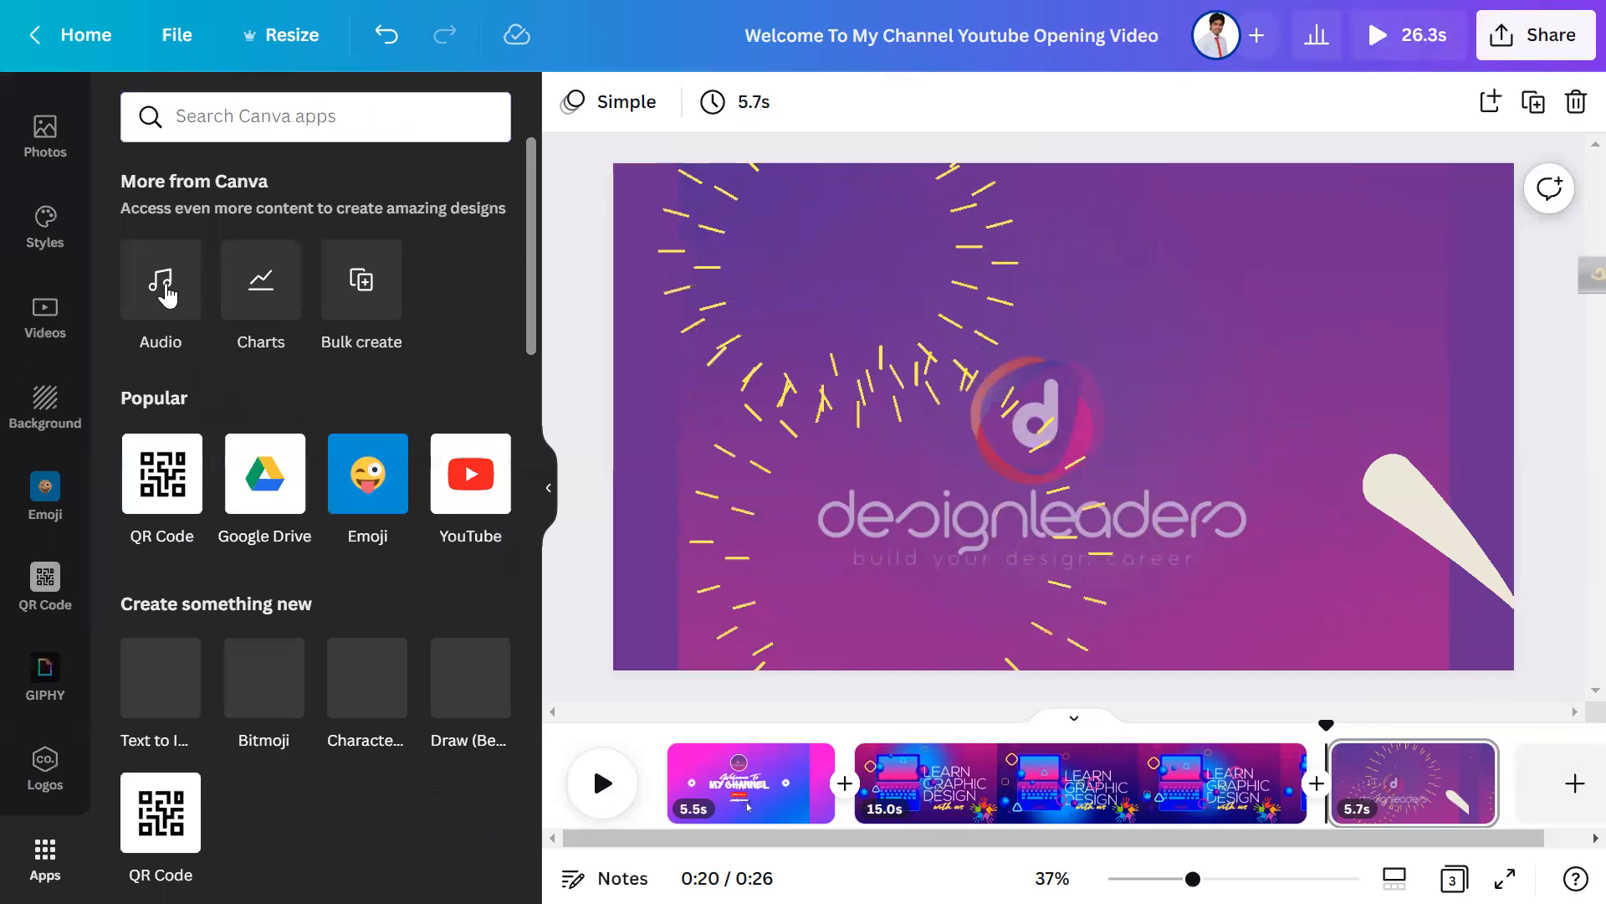
click(165, 287)
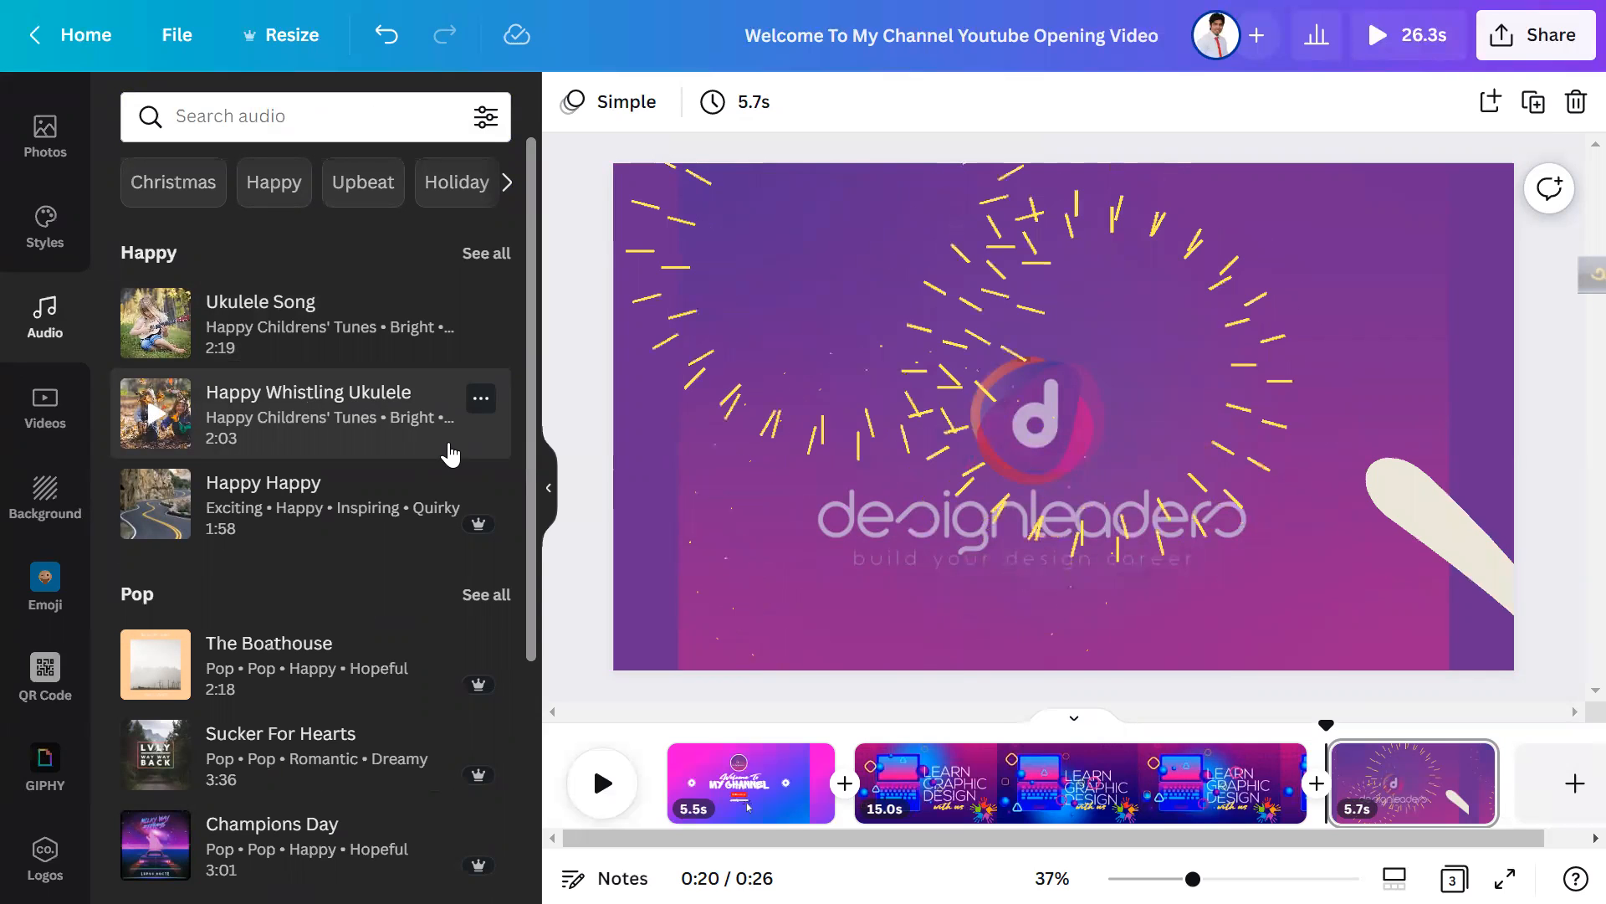
Step: Add the Champions Day track to the closing page and accept the part of it that plays
scroll(450, 454, down, 4)
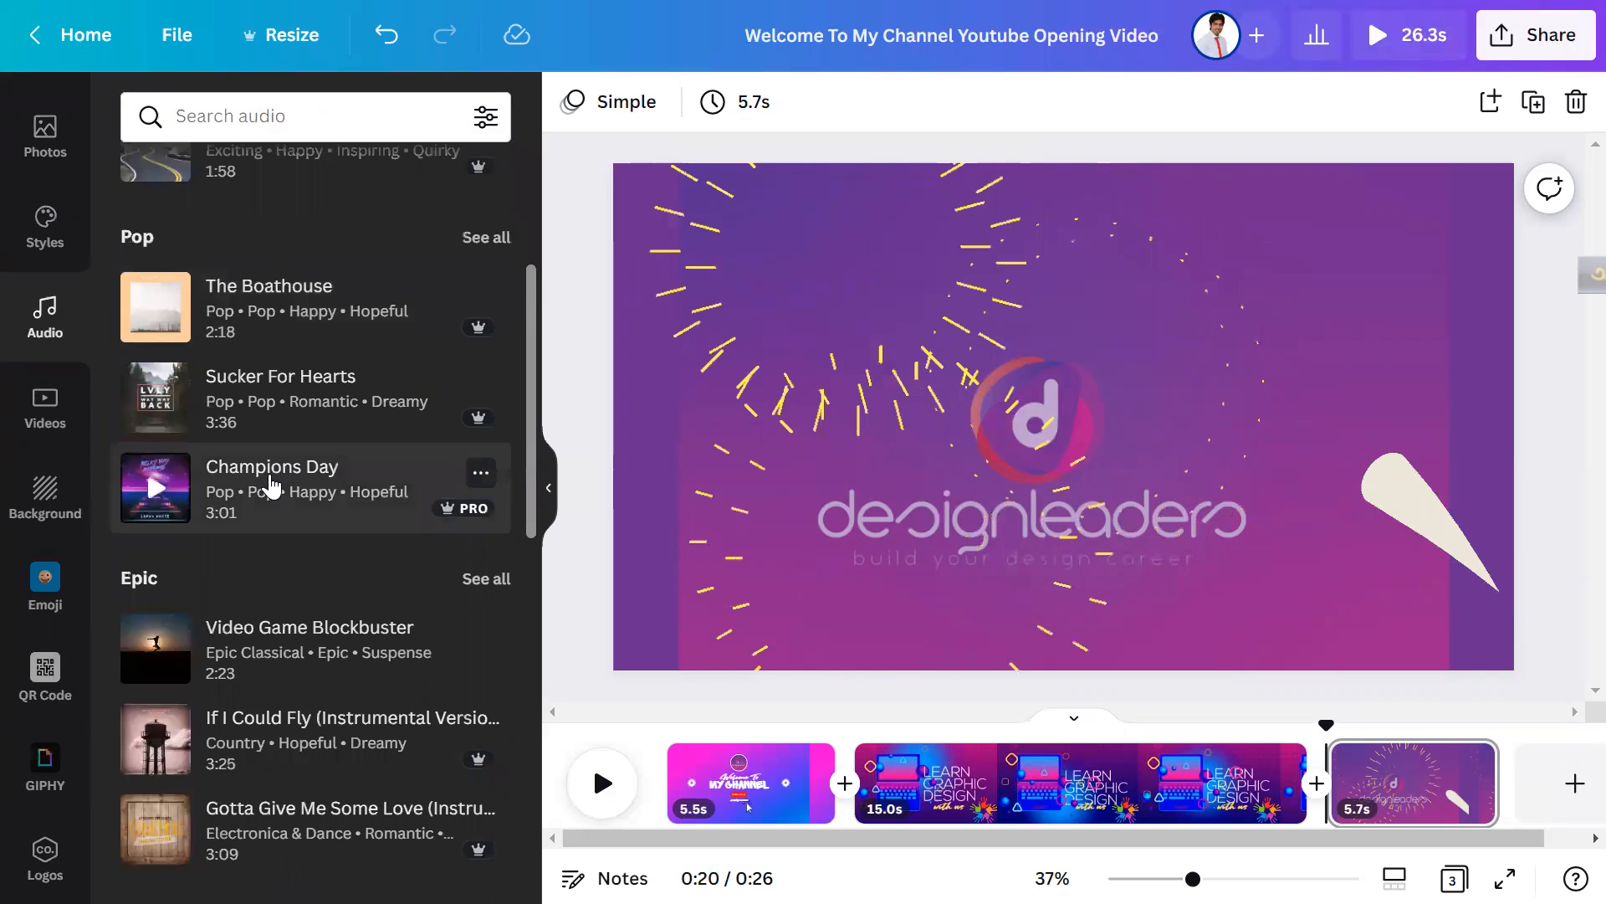
scroll(270, 485, down, 3)
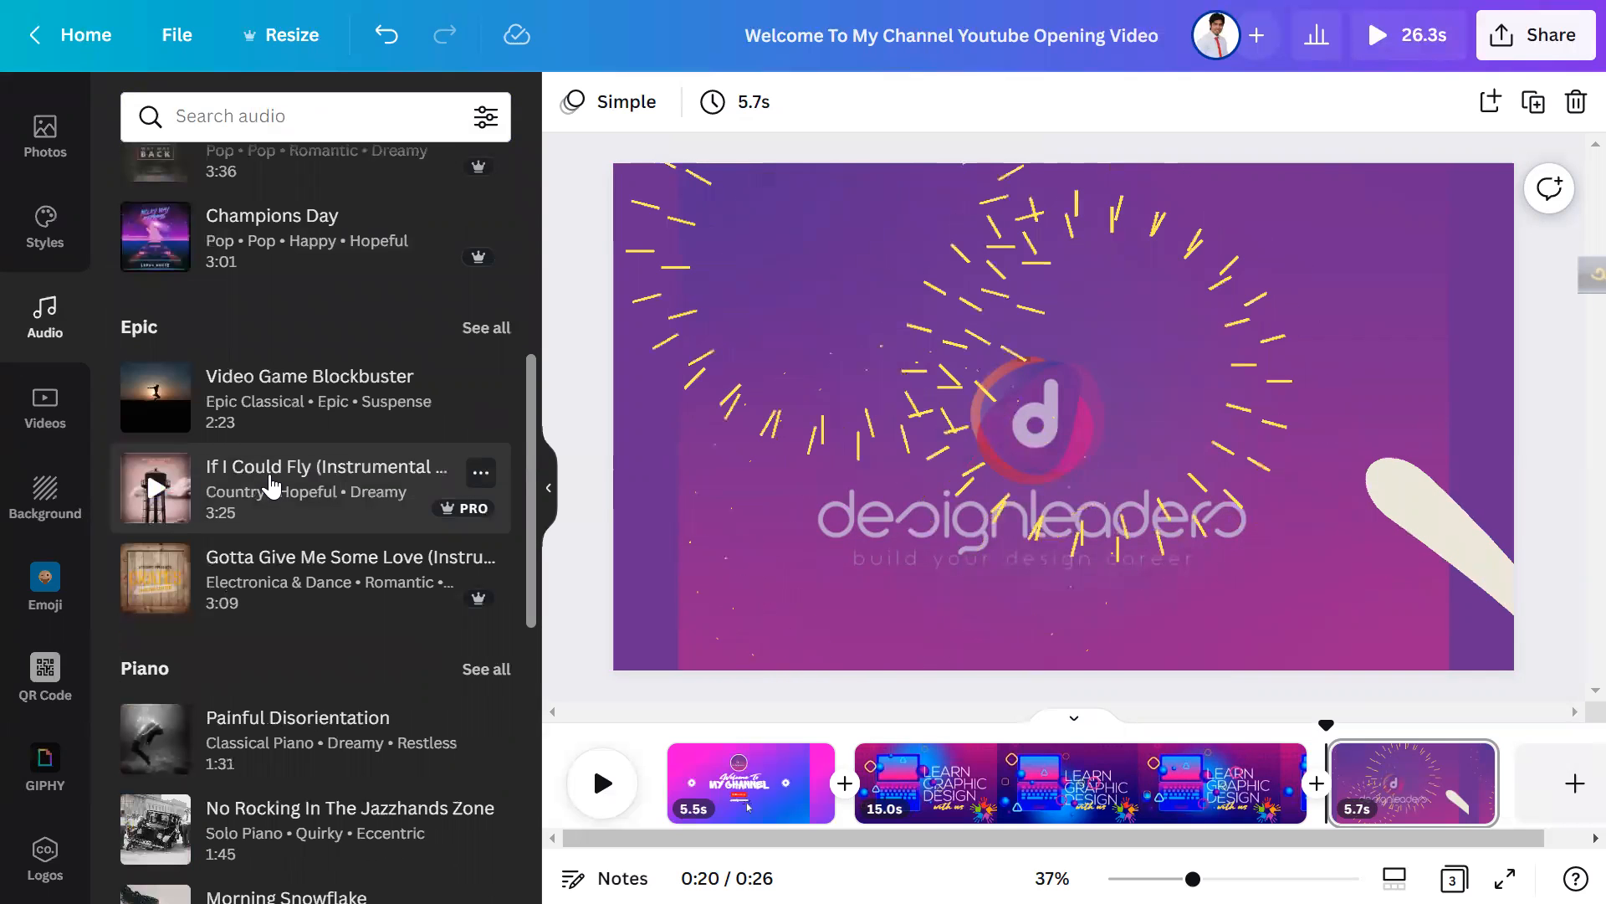
scroll(270, 486, up, 1)
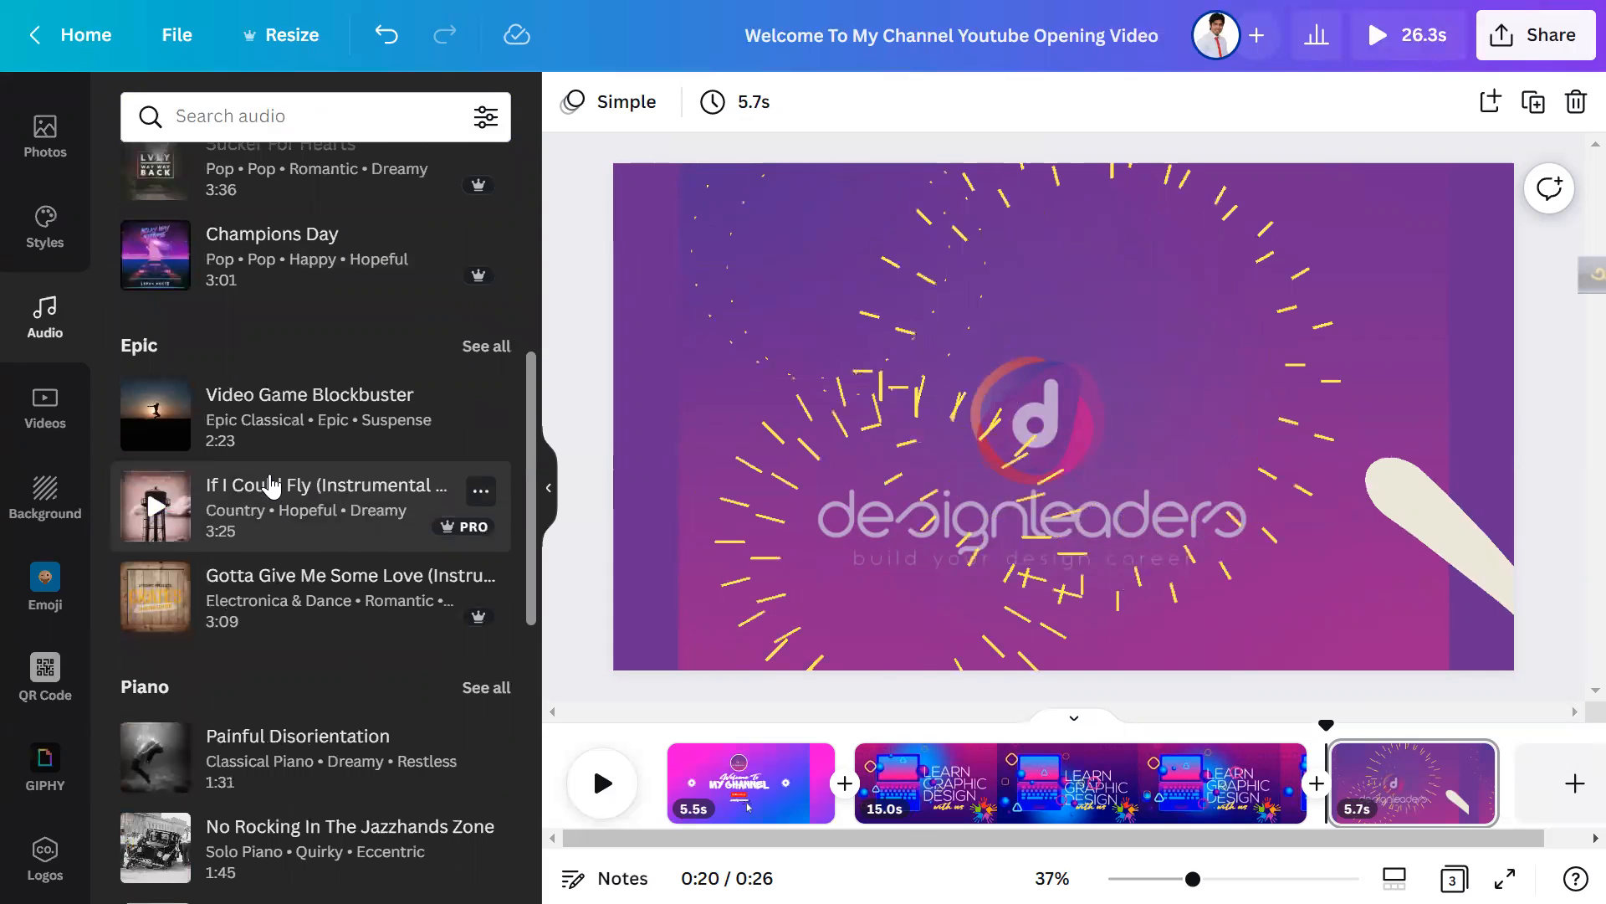
scroll(344, 355, up, 3)
click(359, 498)
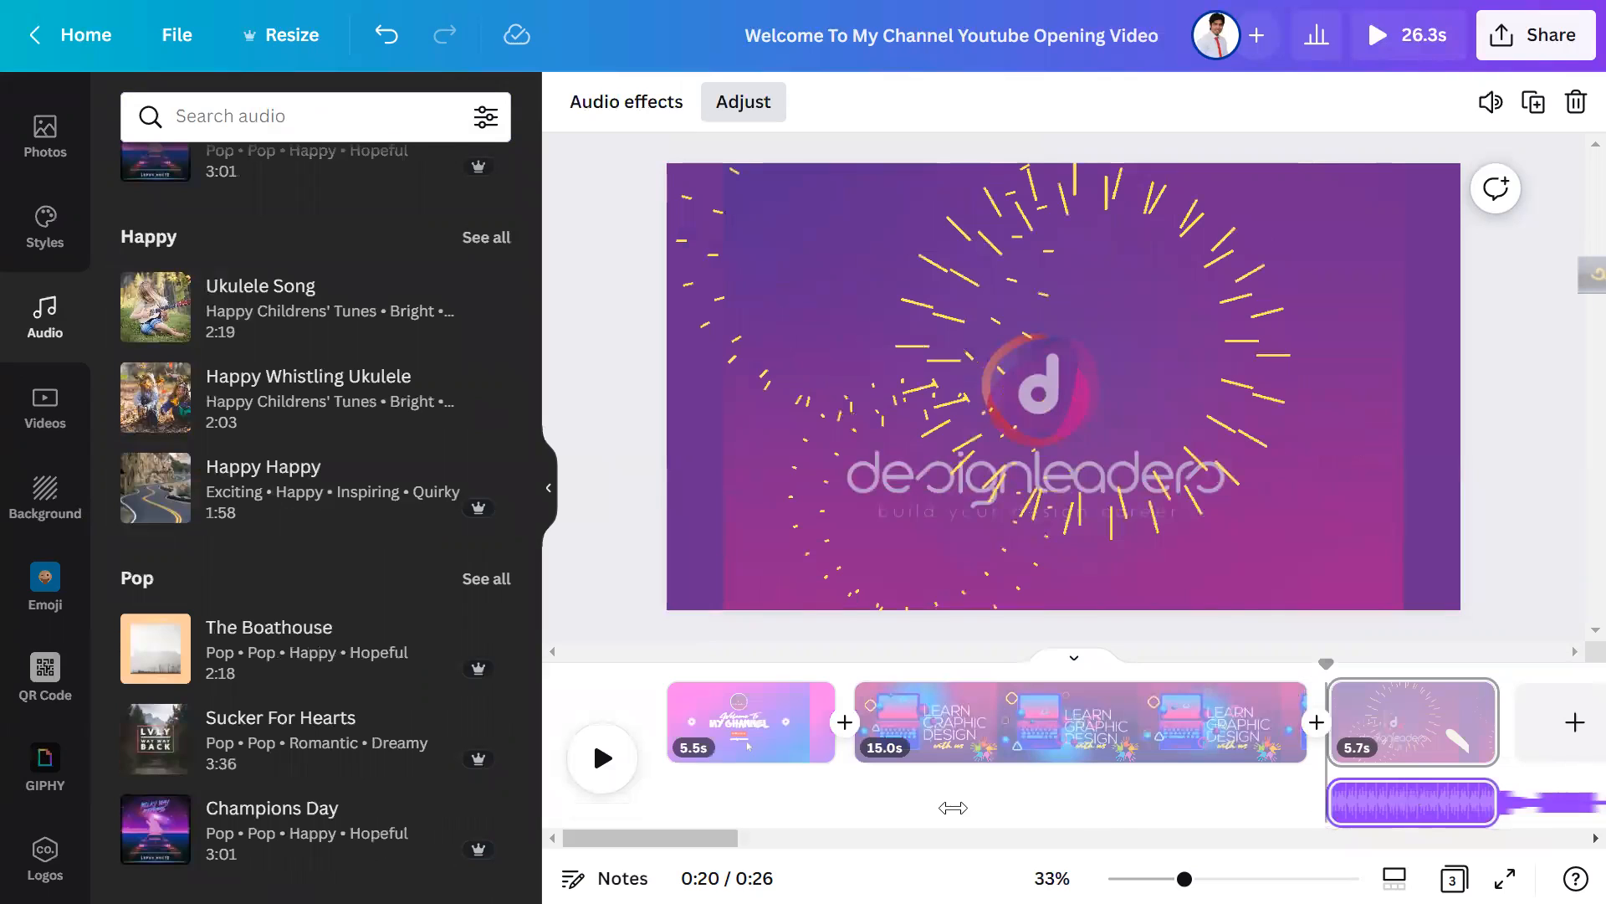
drag(953, 808, 753, 814)
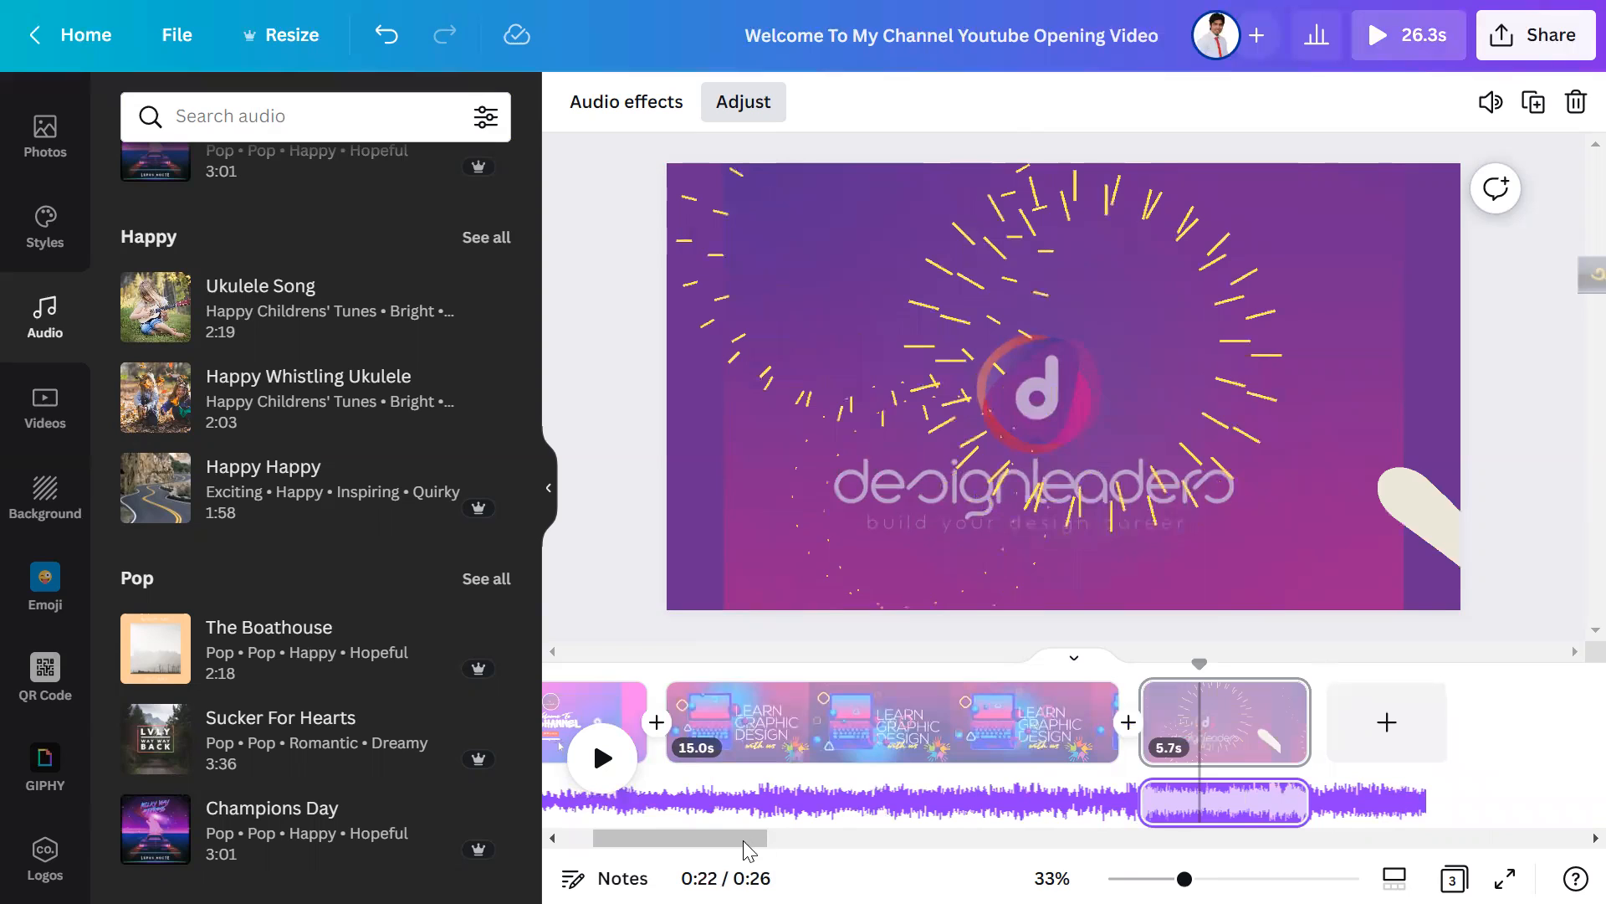
drag(743, 840, 710, 841)
click(1392, 793)
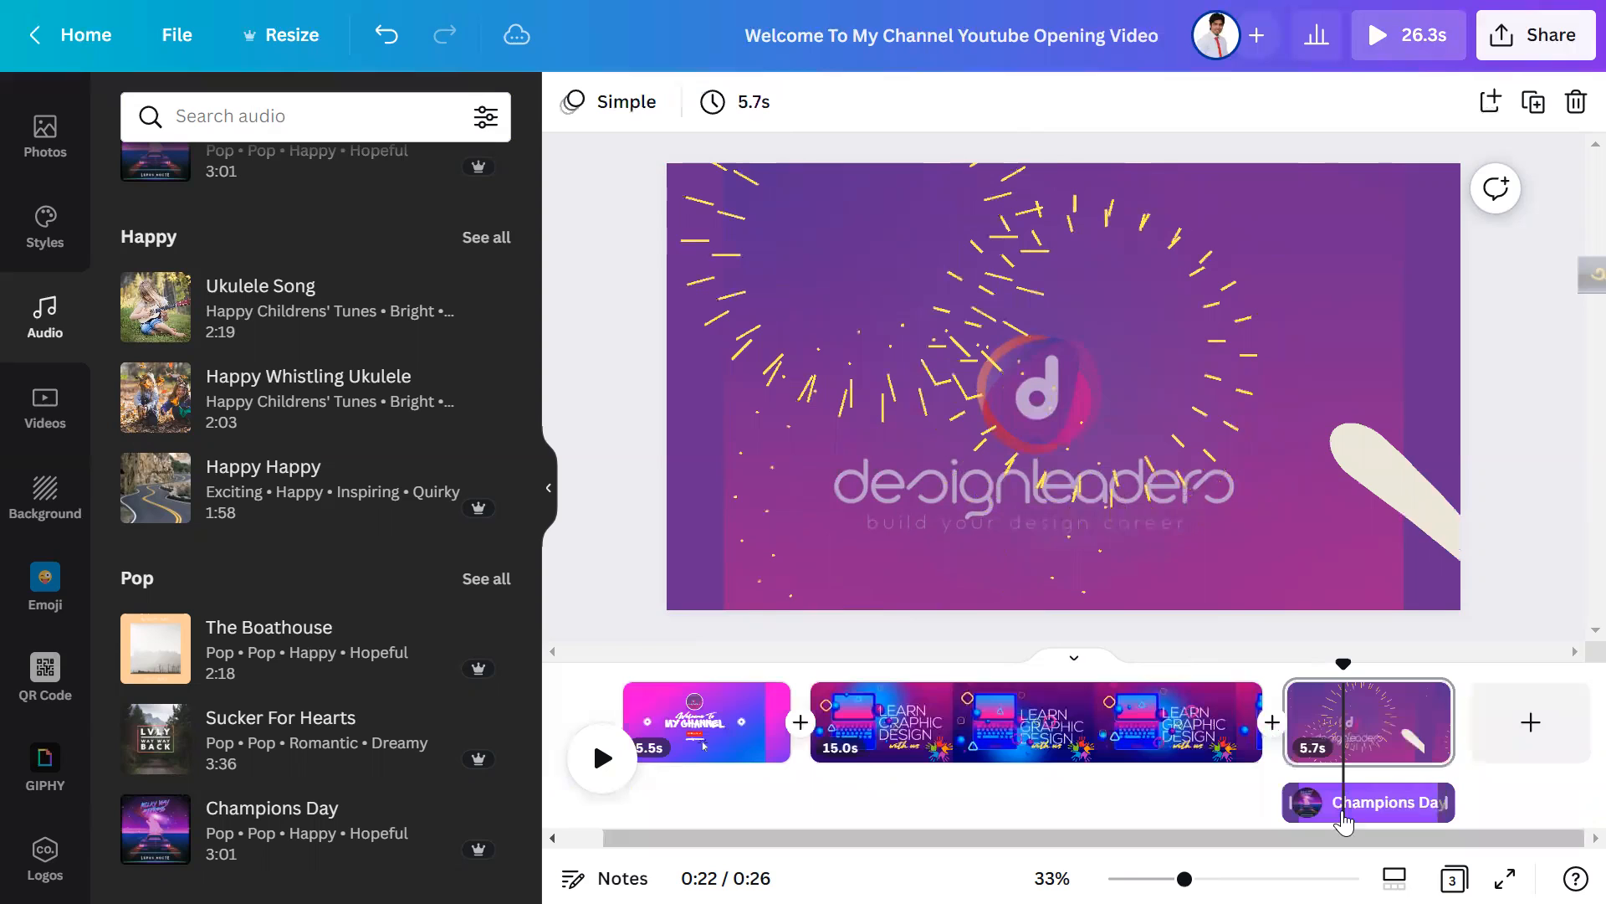
Step: Stretch the Champions Day track across all three pages from the start of the video and preview it
drag(1358, 821, 723, 825)
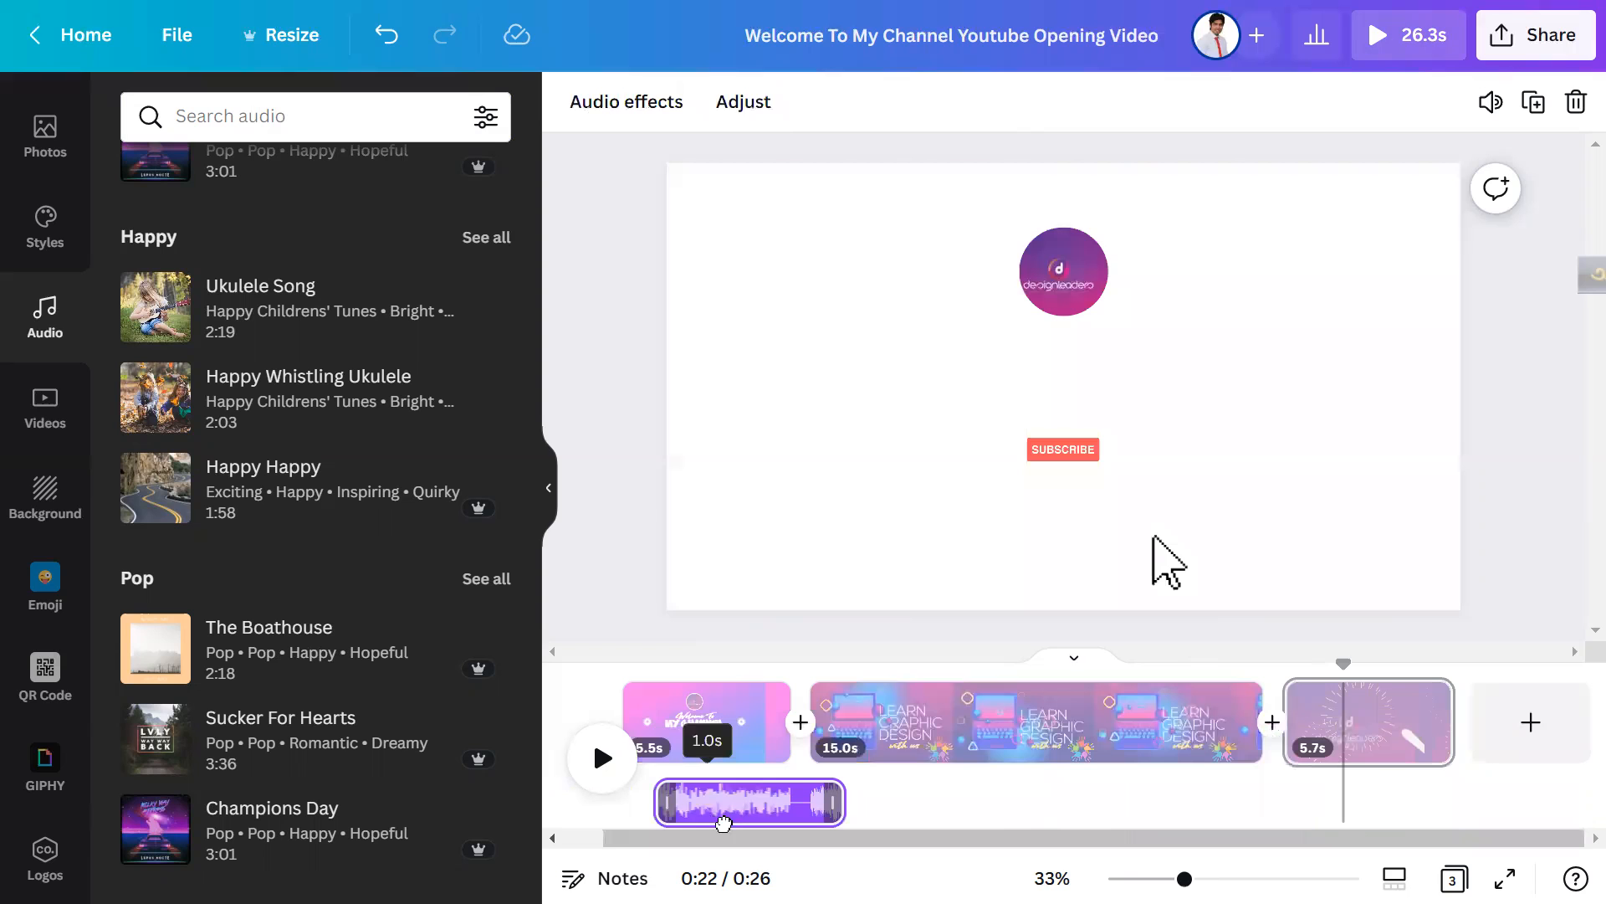
drag(723, 825, 728, 814)
drag(970, 815, 1463, 809)
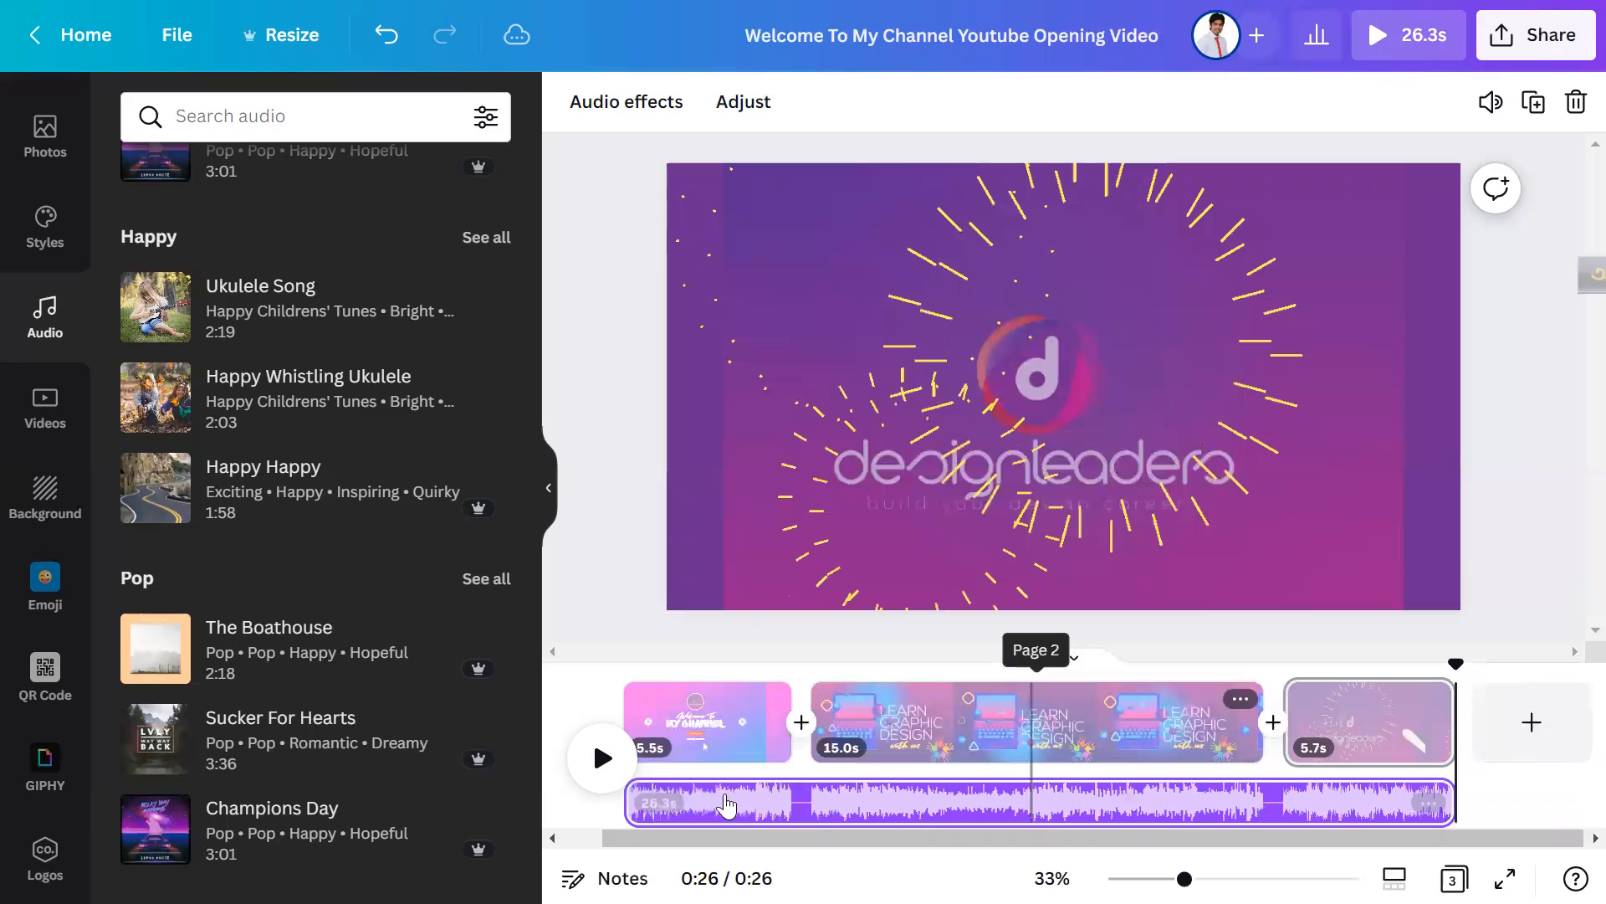
click(610, 773)
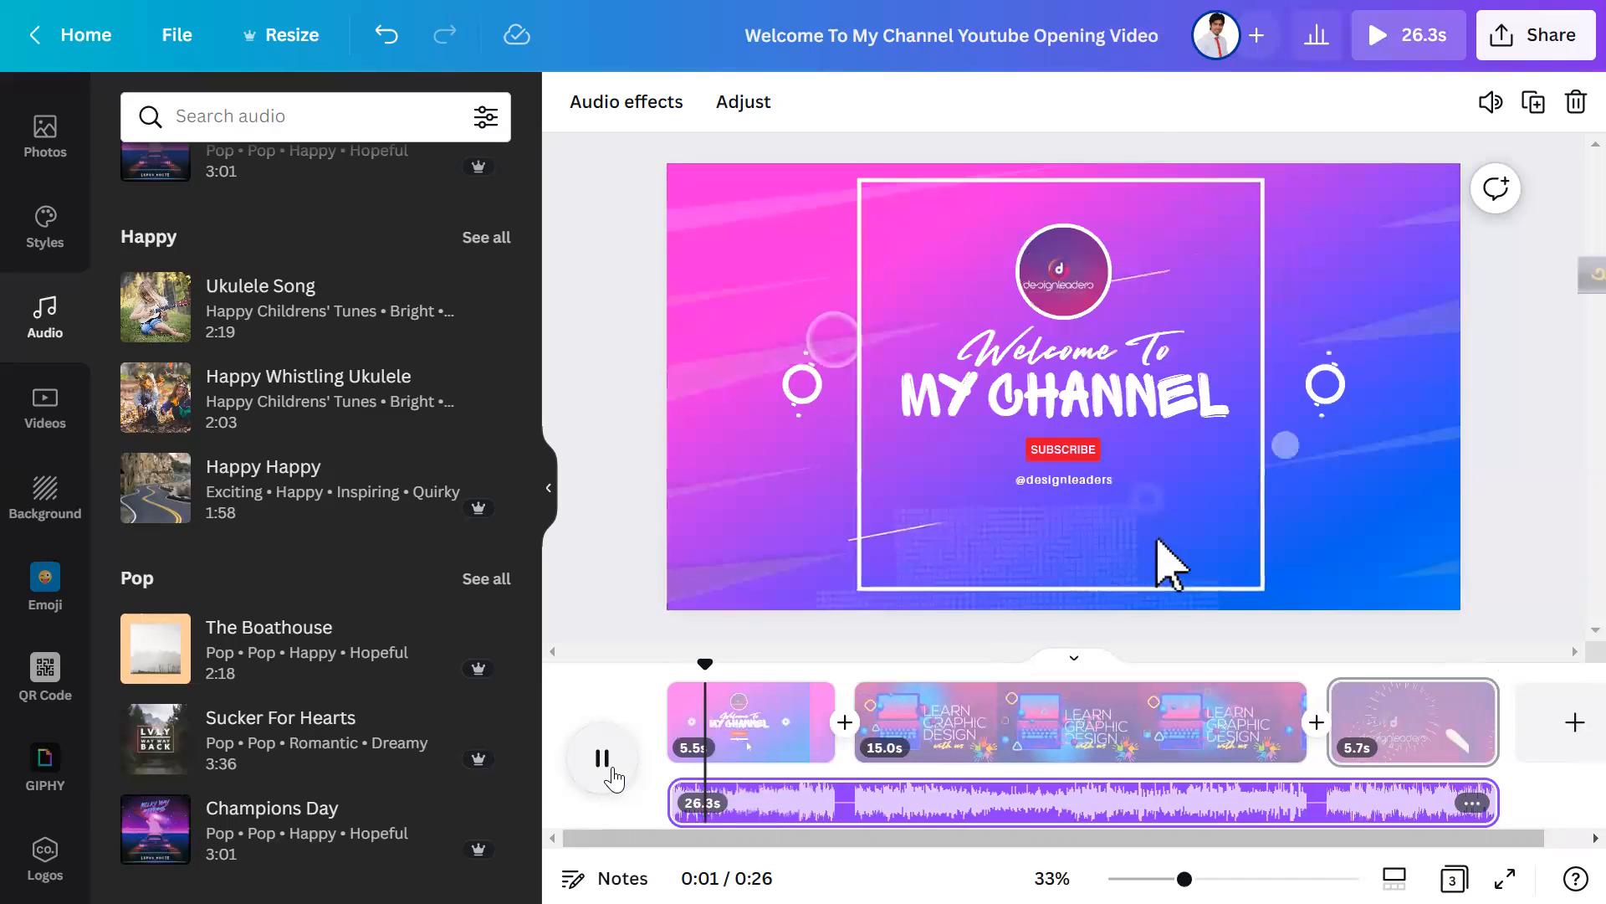
click(612, 771)
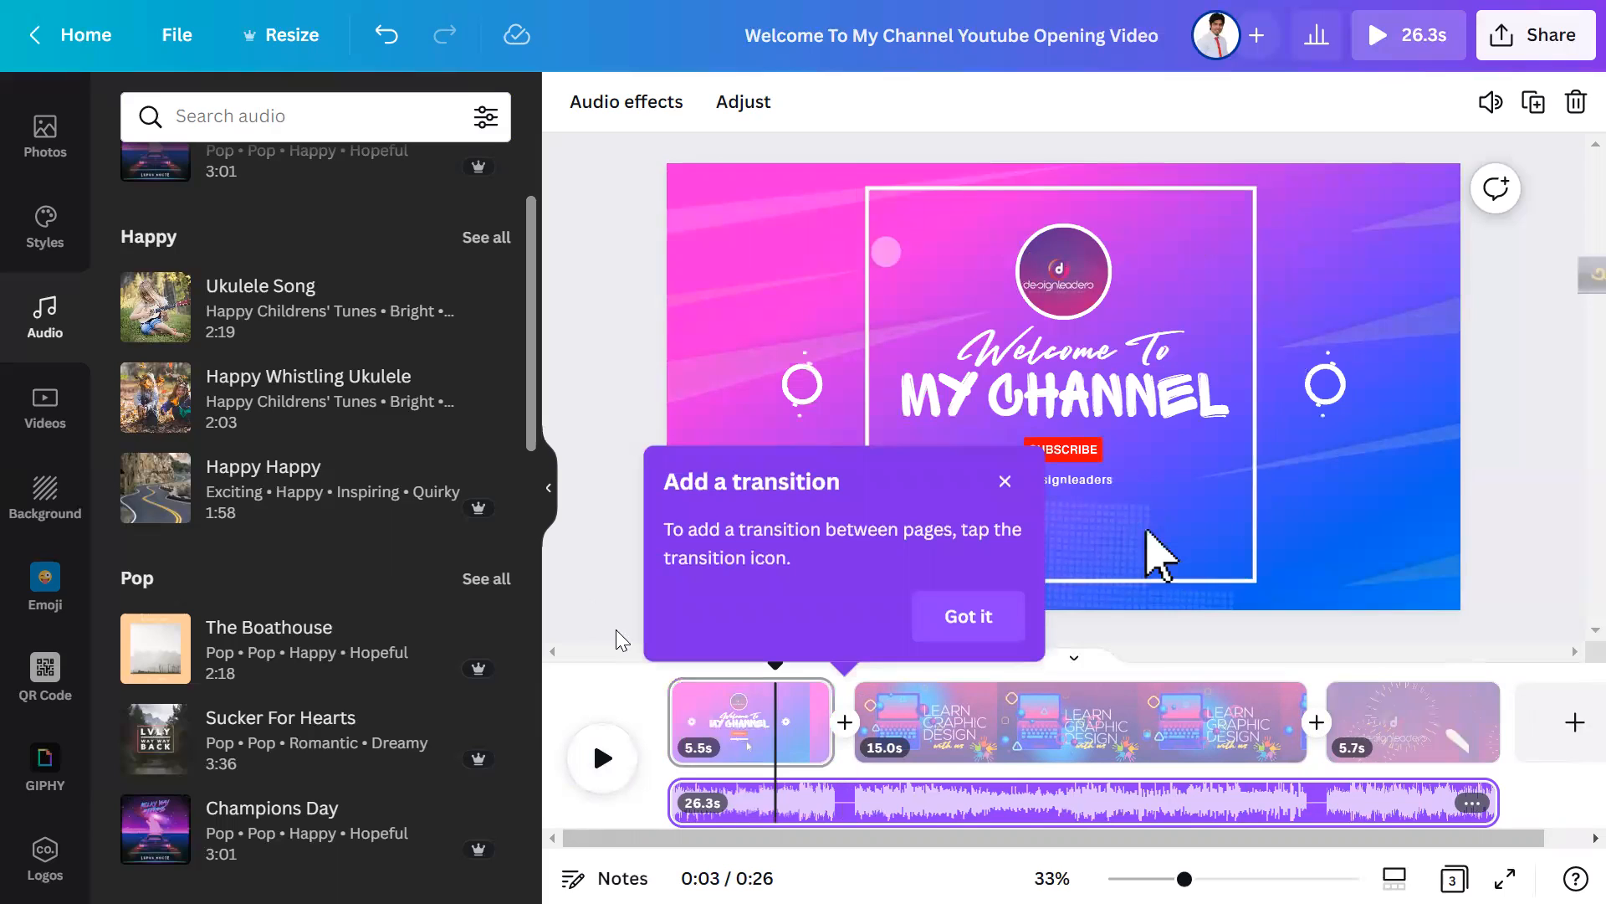
Step: Replace the Champions Day track with the Celebrate (inst) instrumental track, placed from the middle of the graphic design page
scroll(363, 539, down, 2)
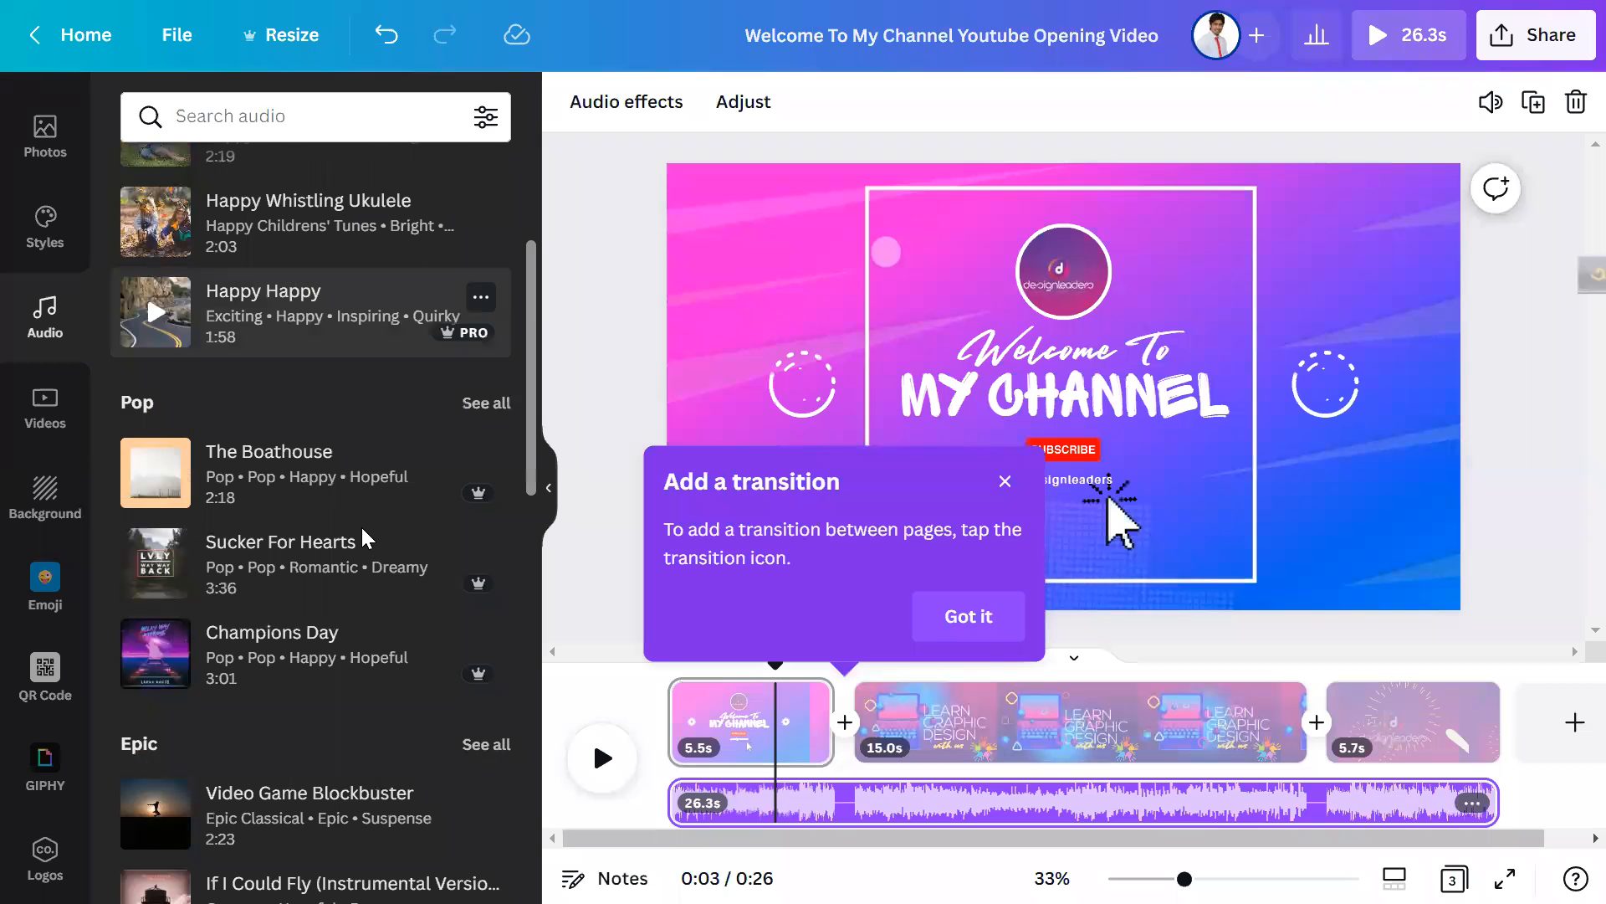
scroll(360, 525, down, 2)
scroll(360, 538, down, 5)
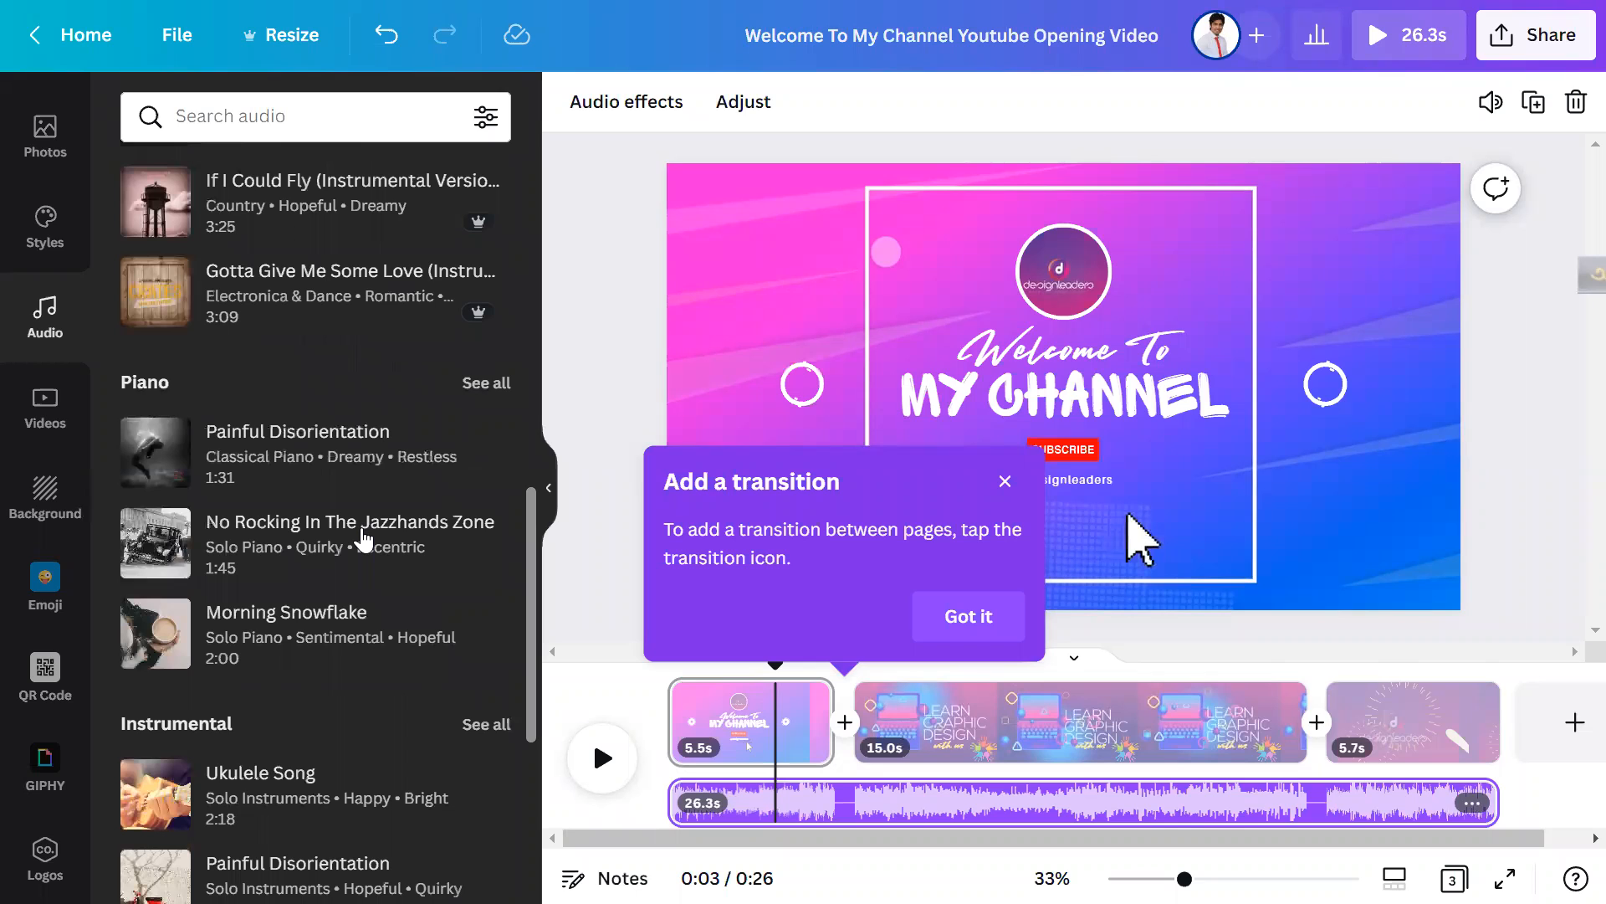
scroll(362, 540, down, 4)
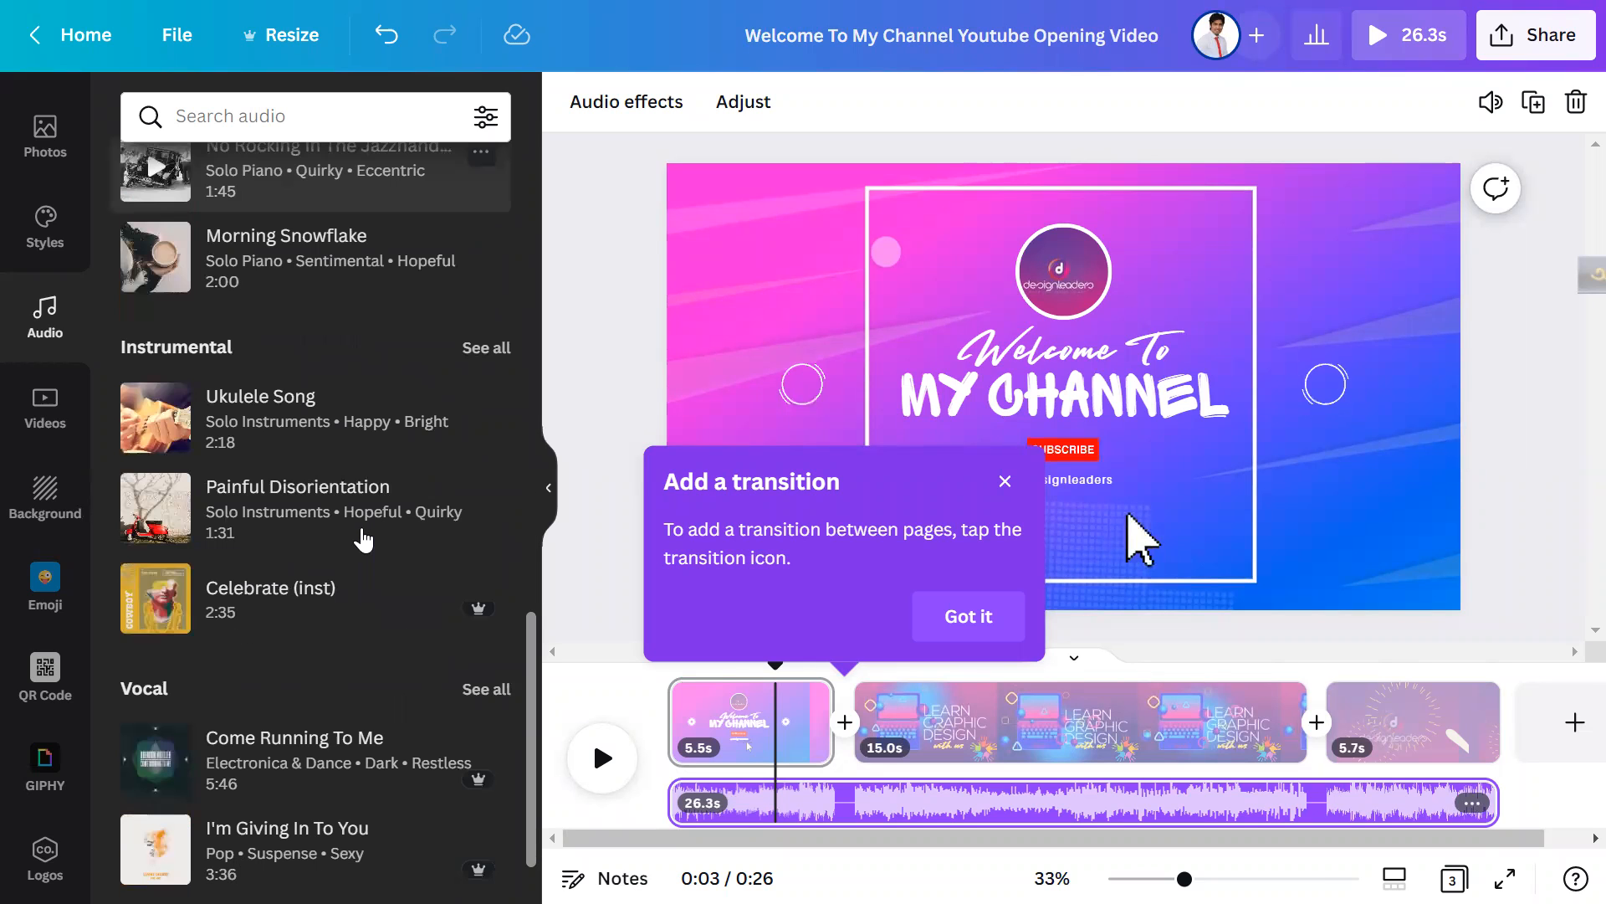
scroll(363, 540, up, 1)
scroll(360, 539, up, 1)
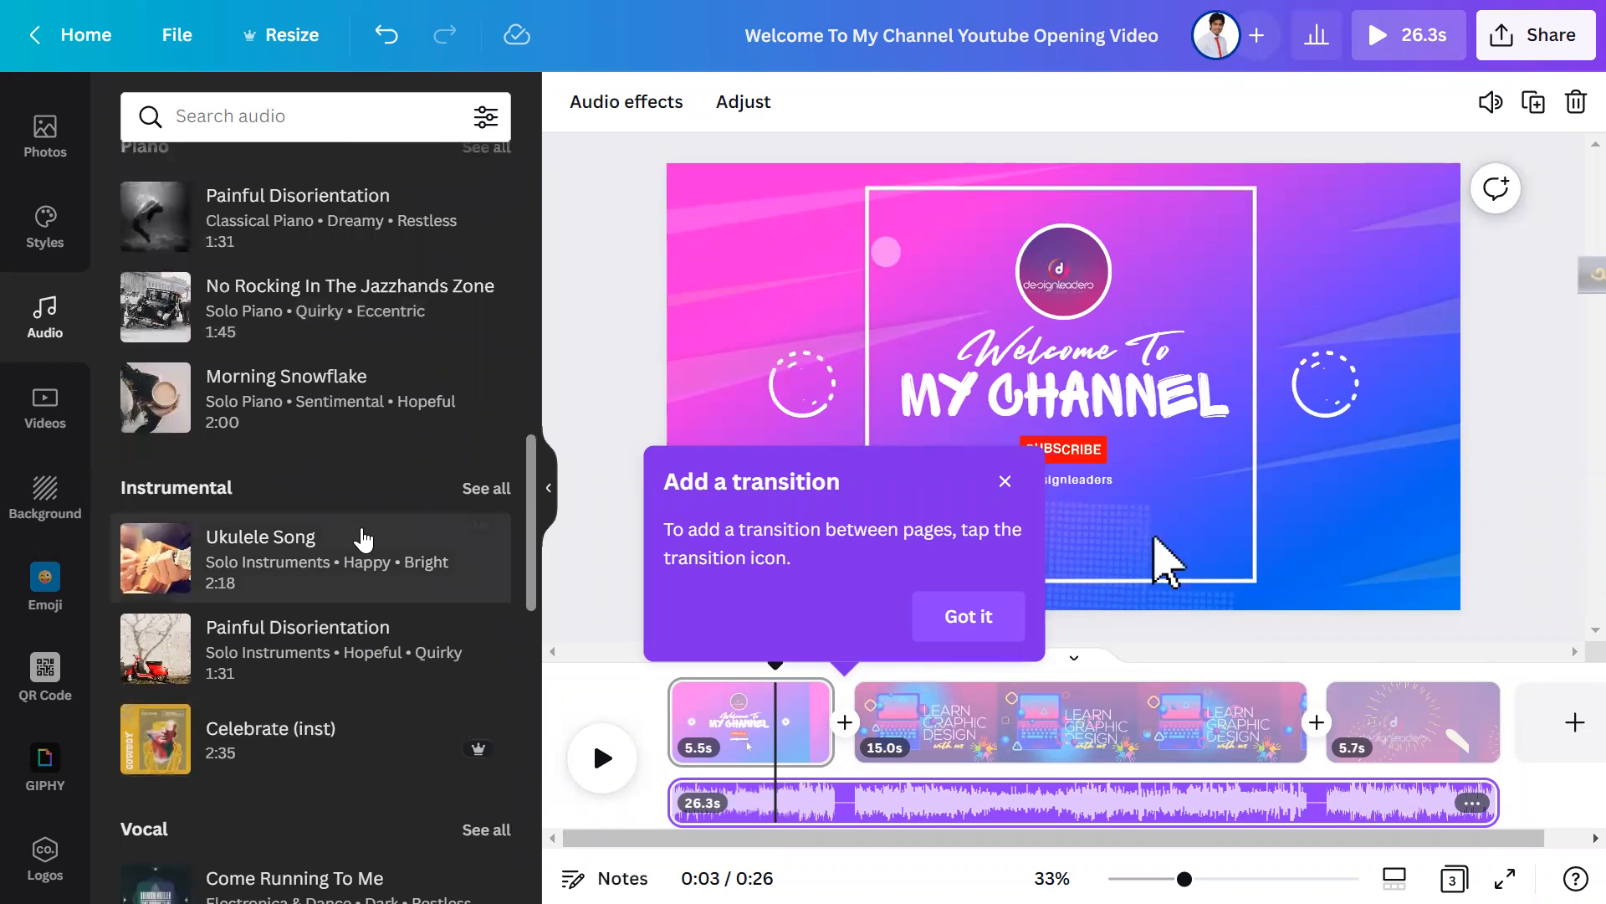
scroll(302, 484, down, 3)
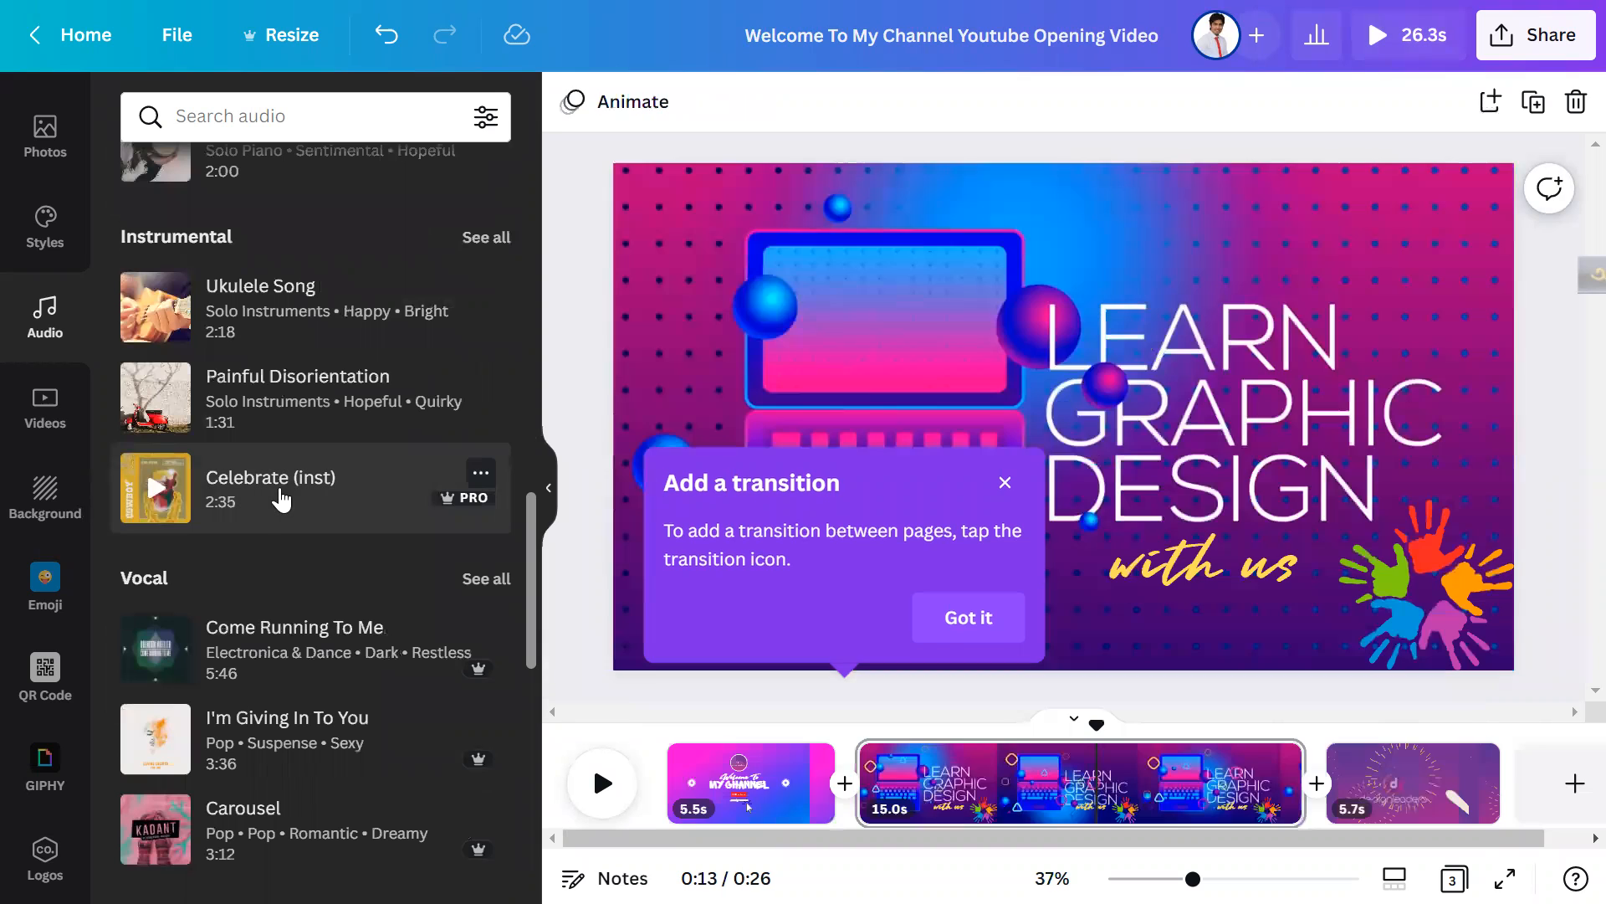
click(261, 492)
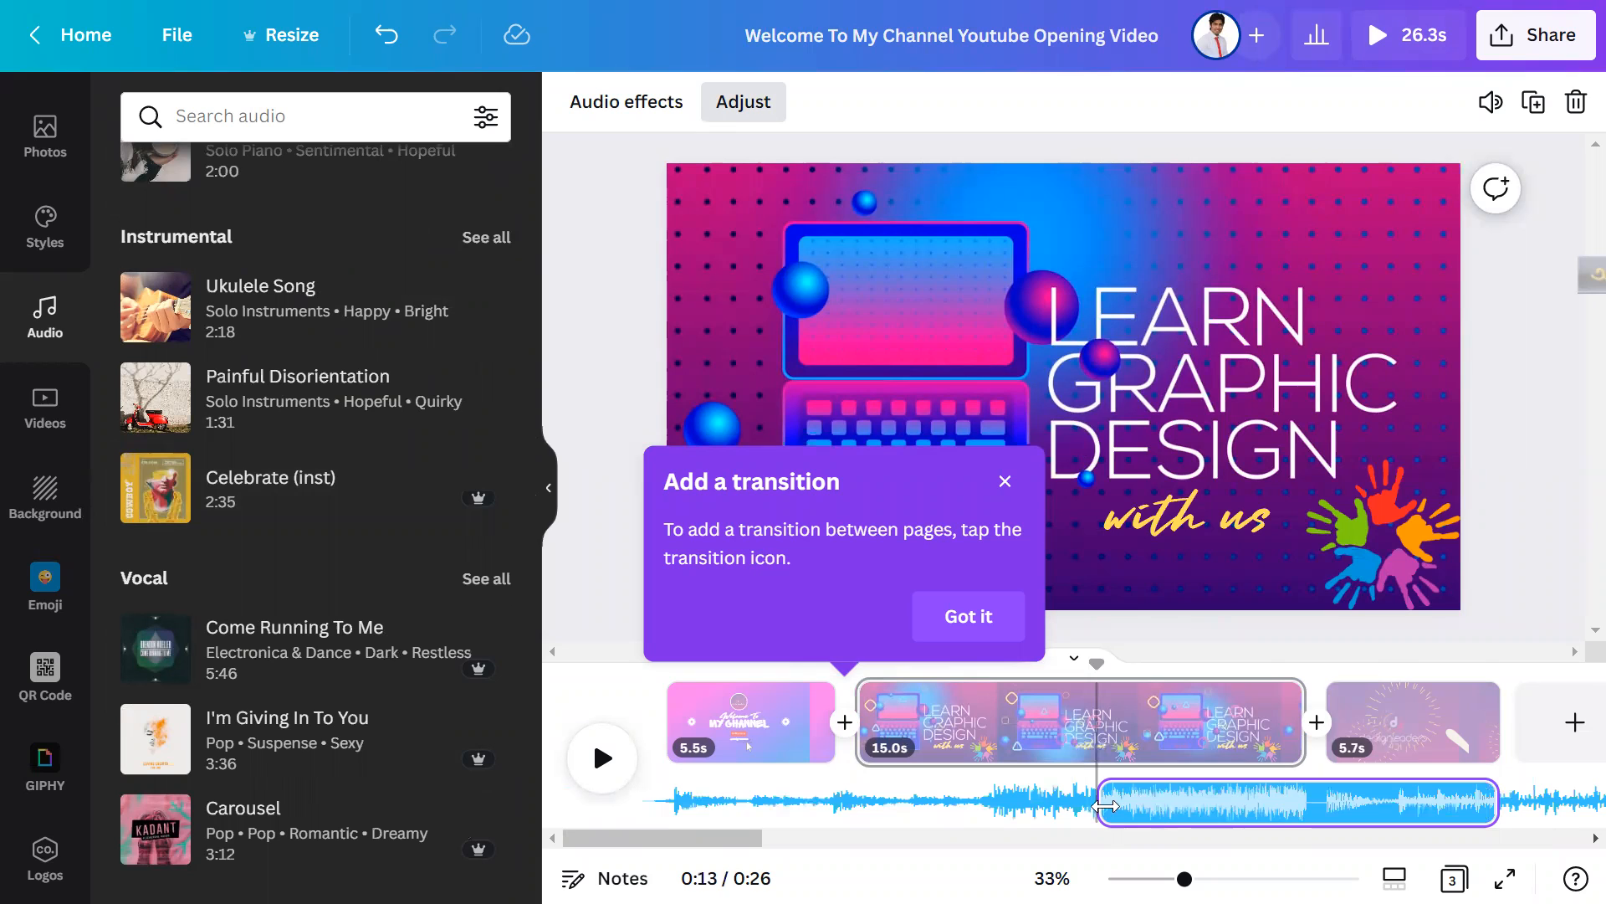
drag(1288, 829, 1282, 809)
click(1281, 814)
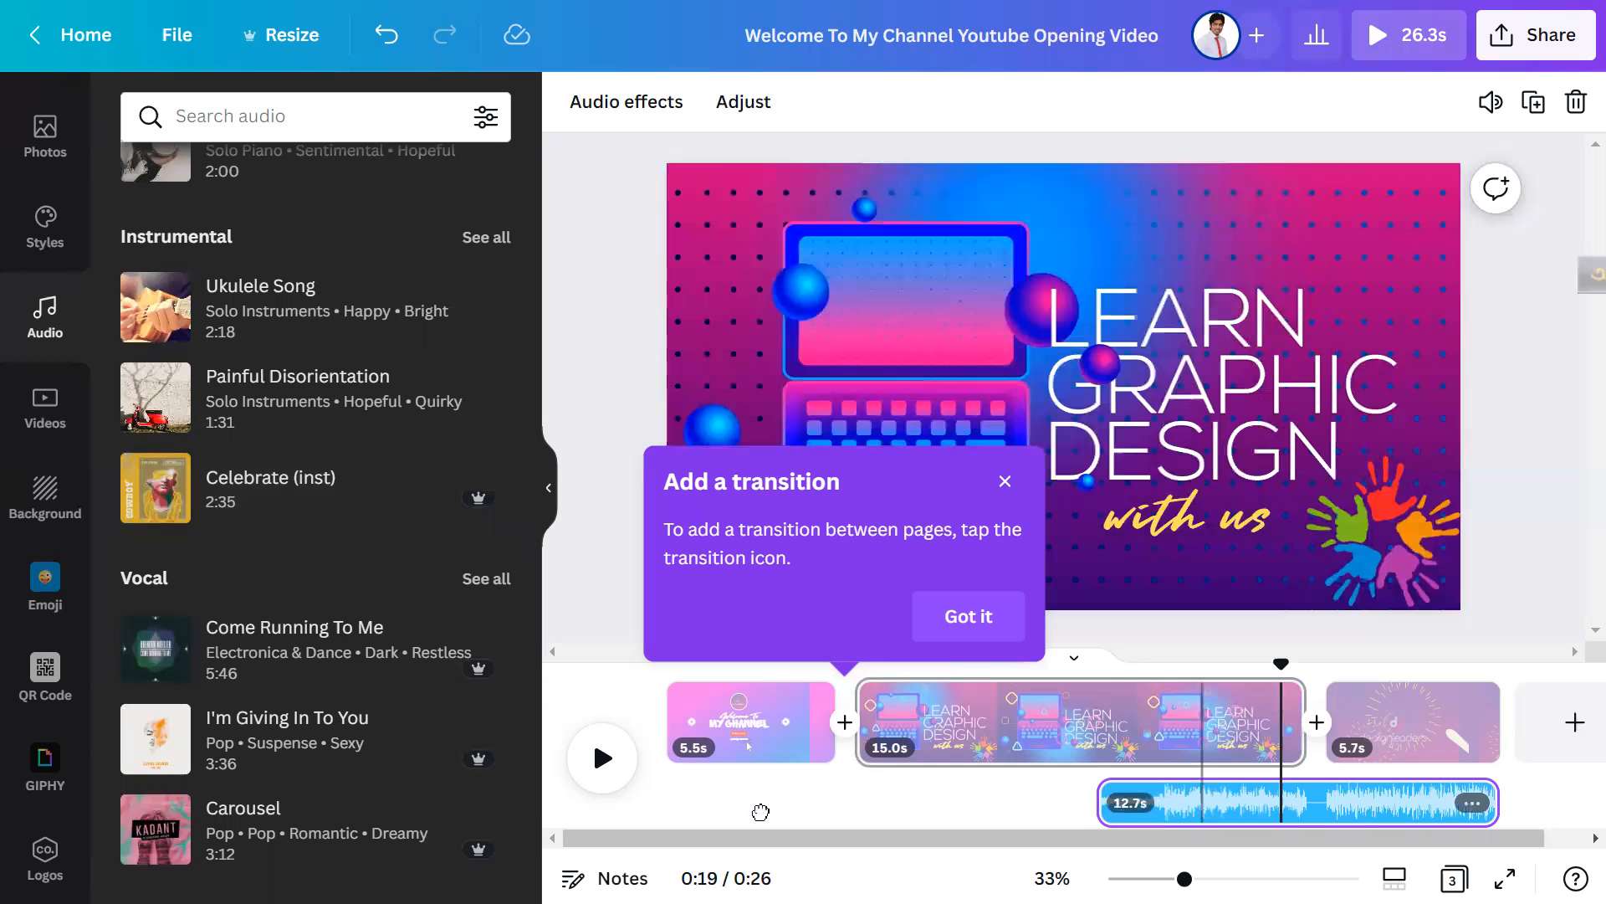
Step: Move the Celebrate (inst) track to the video's start, extend it to 26.3 s across all pages and play the video
drag(1203, 810, 761, 812)
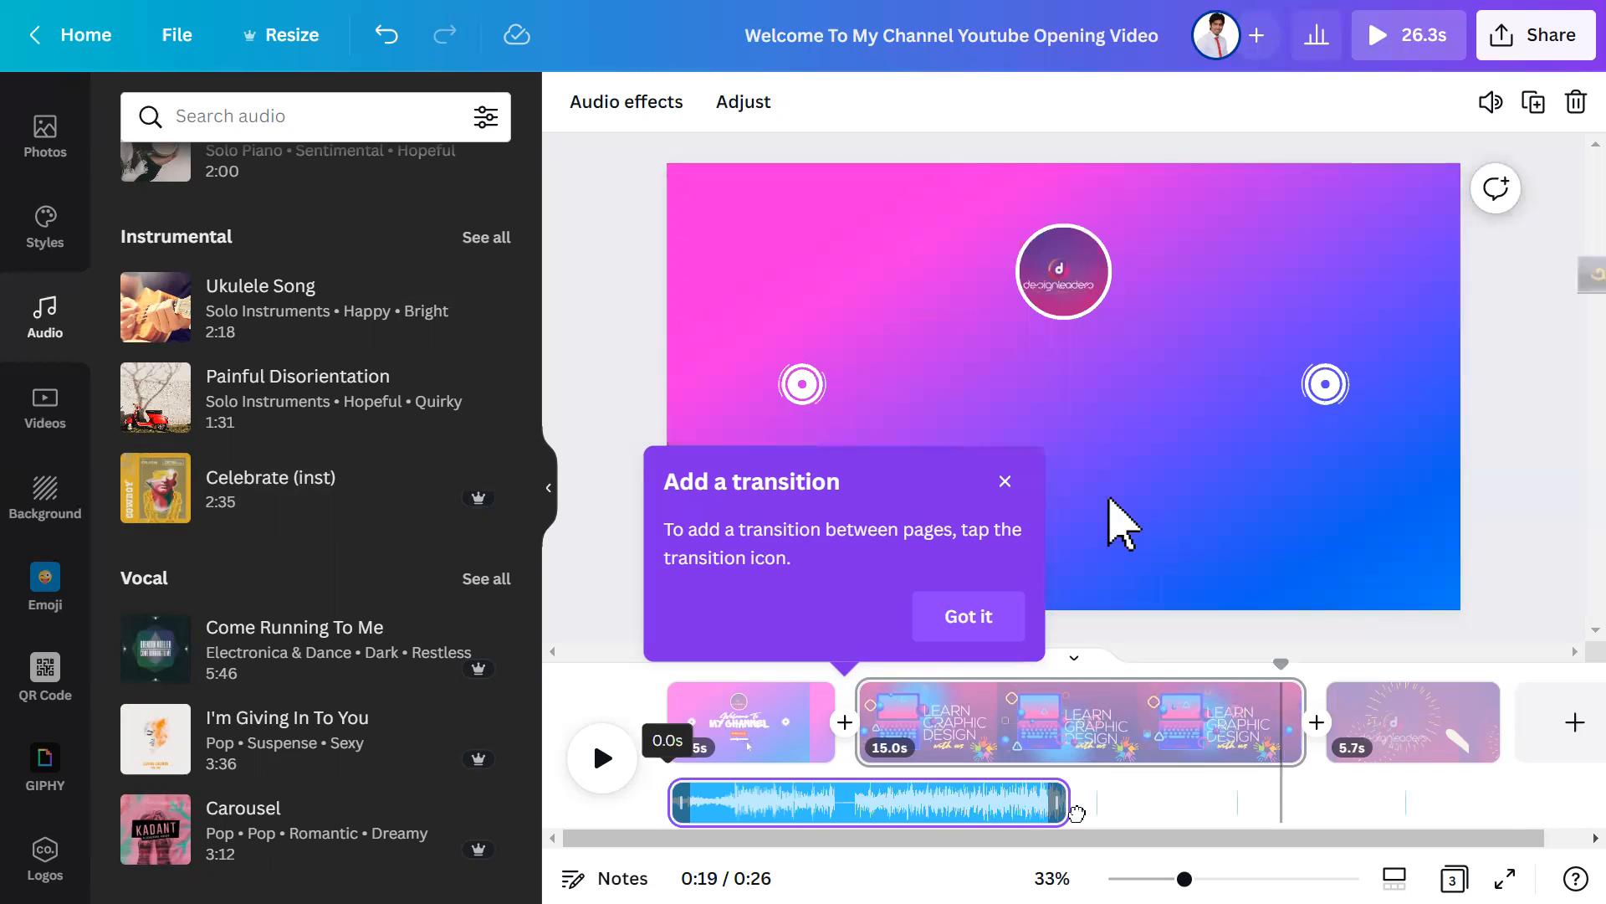
drag(1071, 807, 1456, 804)
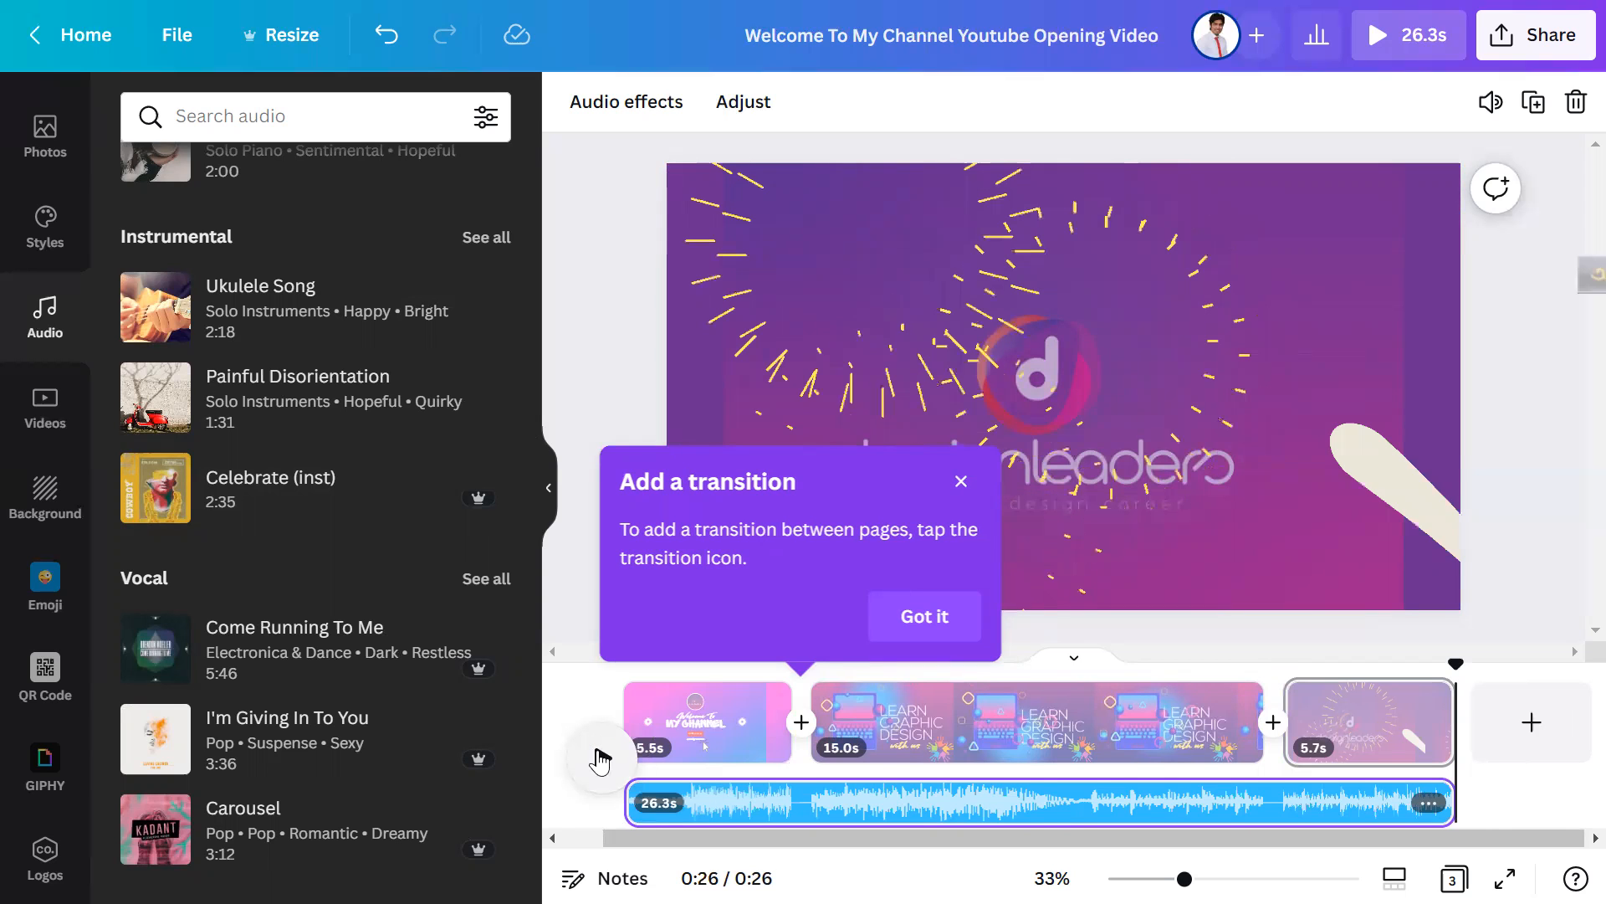
click(599, 760)
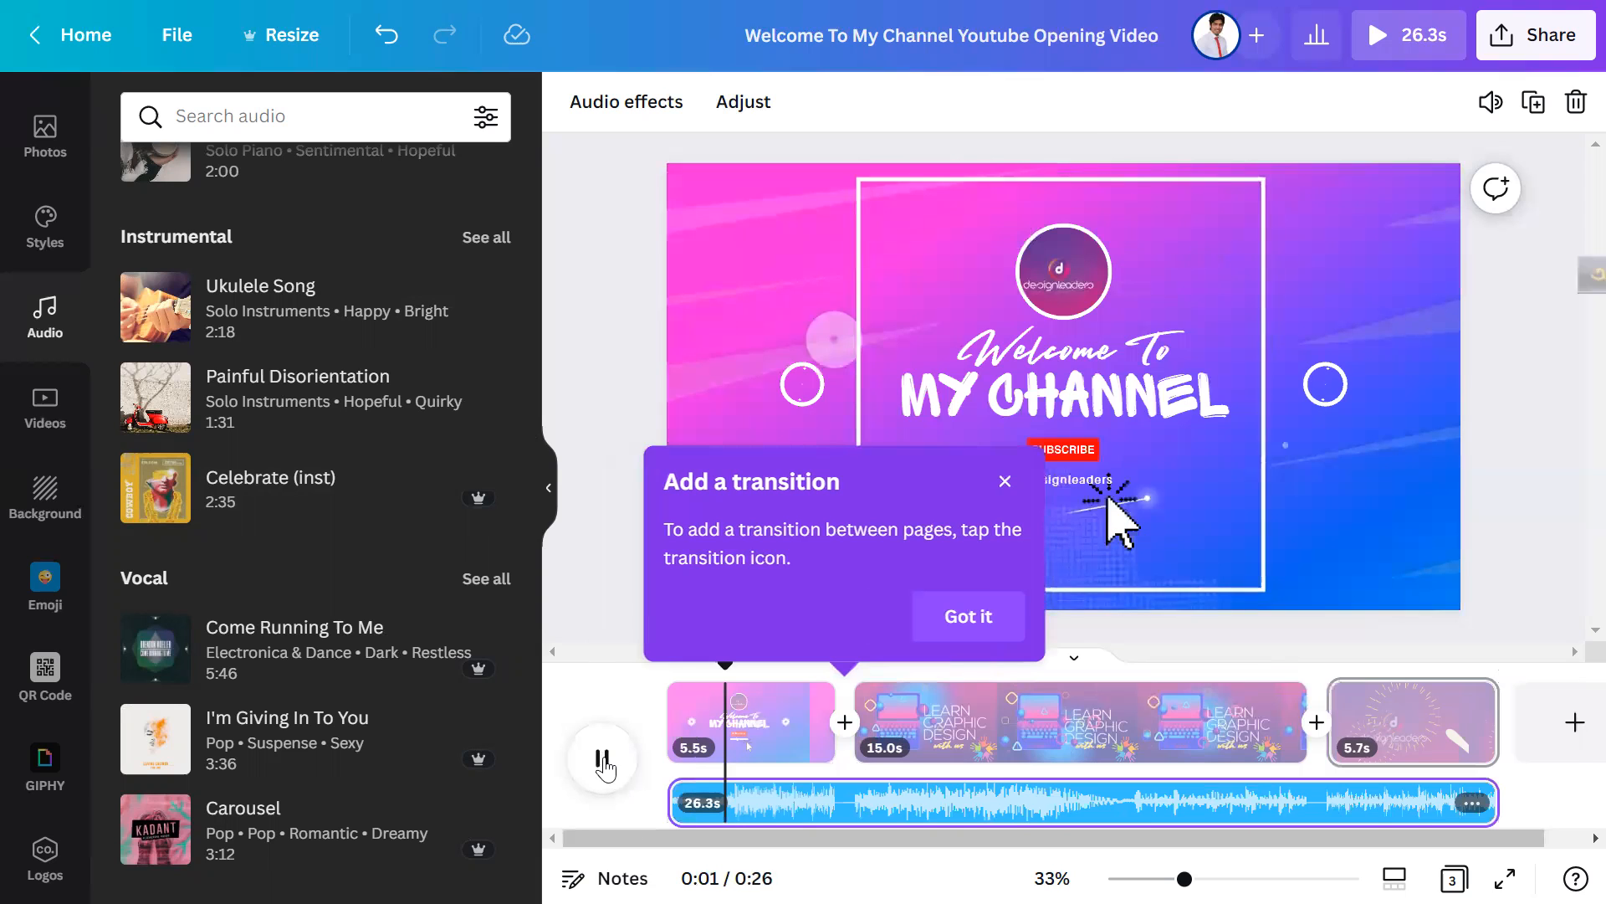
Step: Stop the preview and export all three pages of the design as an MP4 Video
key(space)
click(1531, 55)
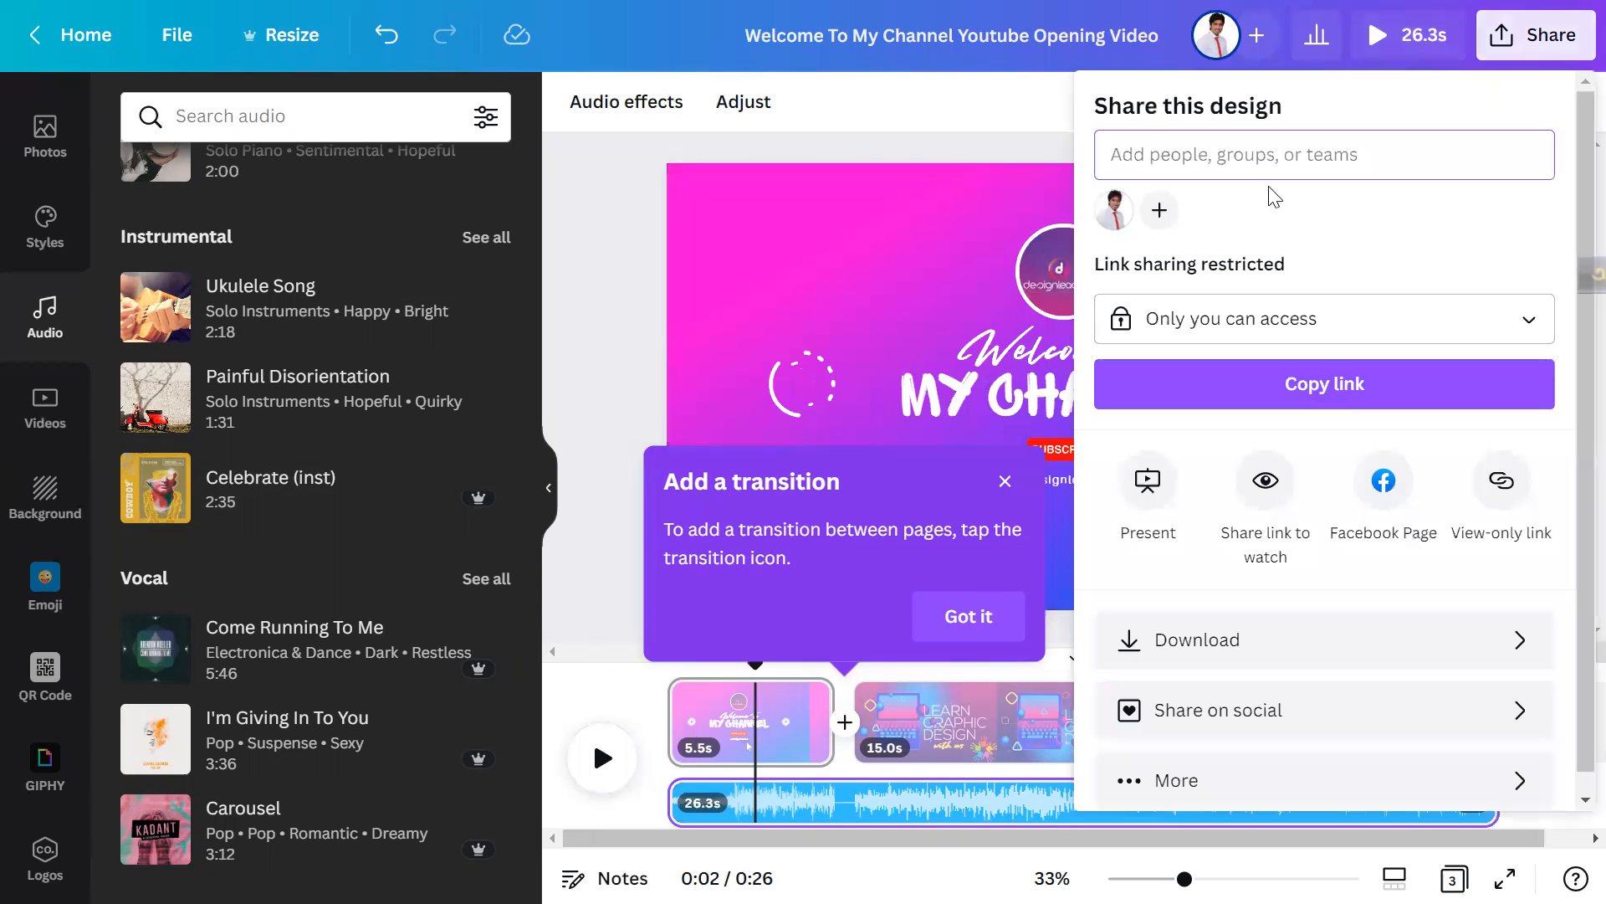
click(1273, 637)
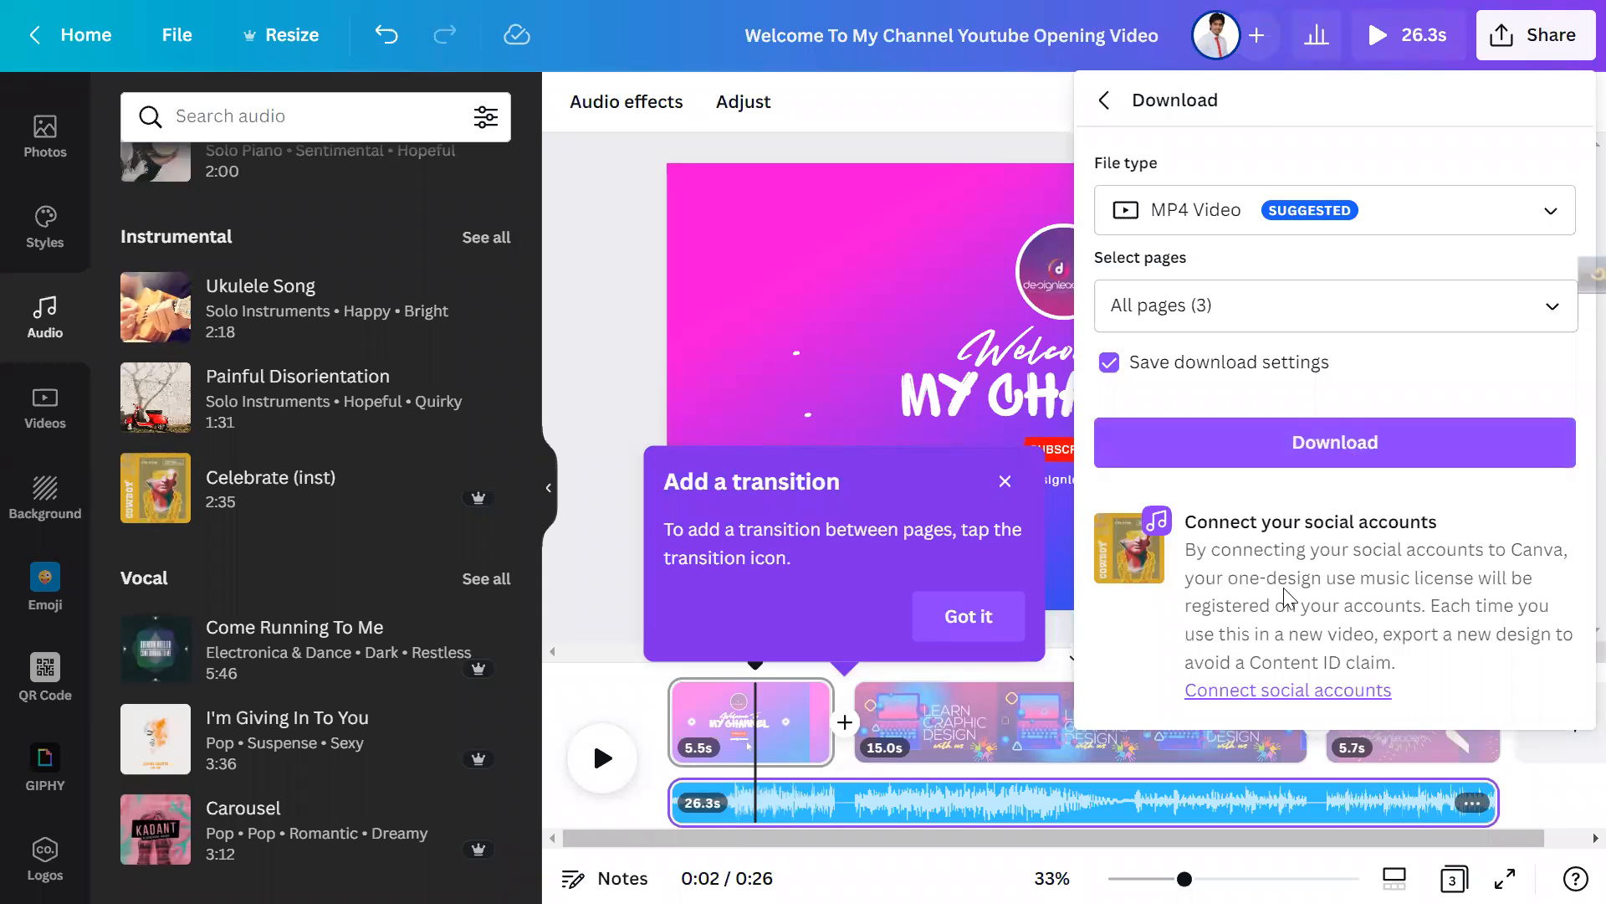
click(1326, 444)
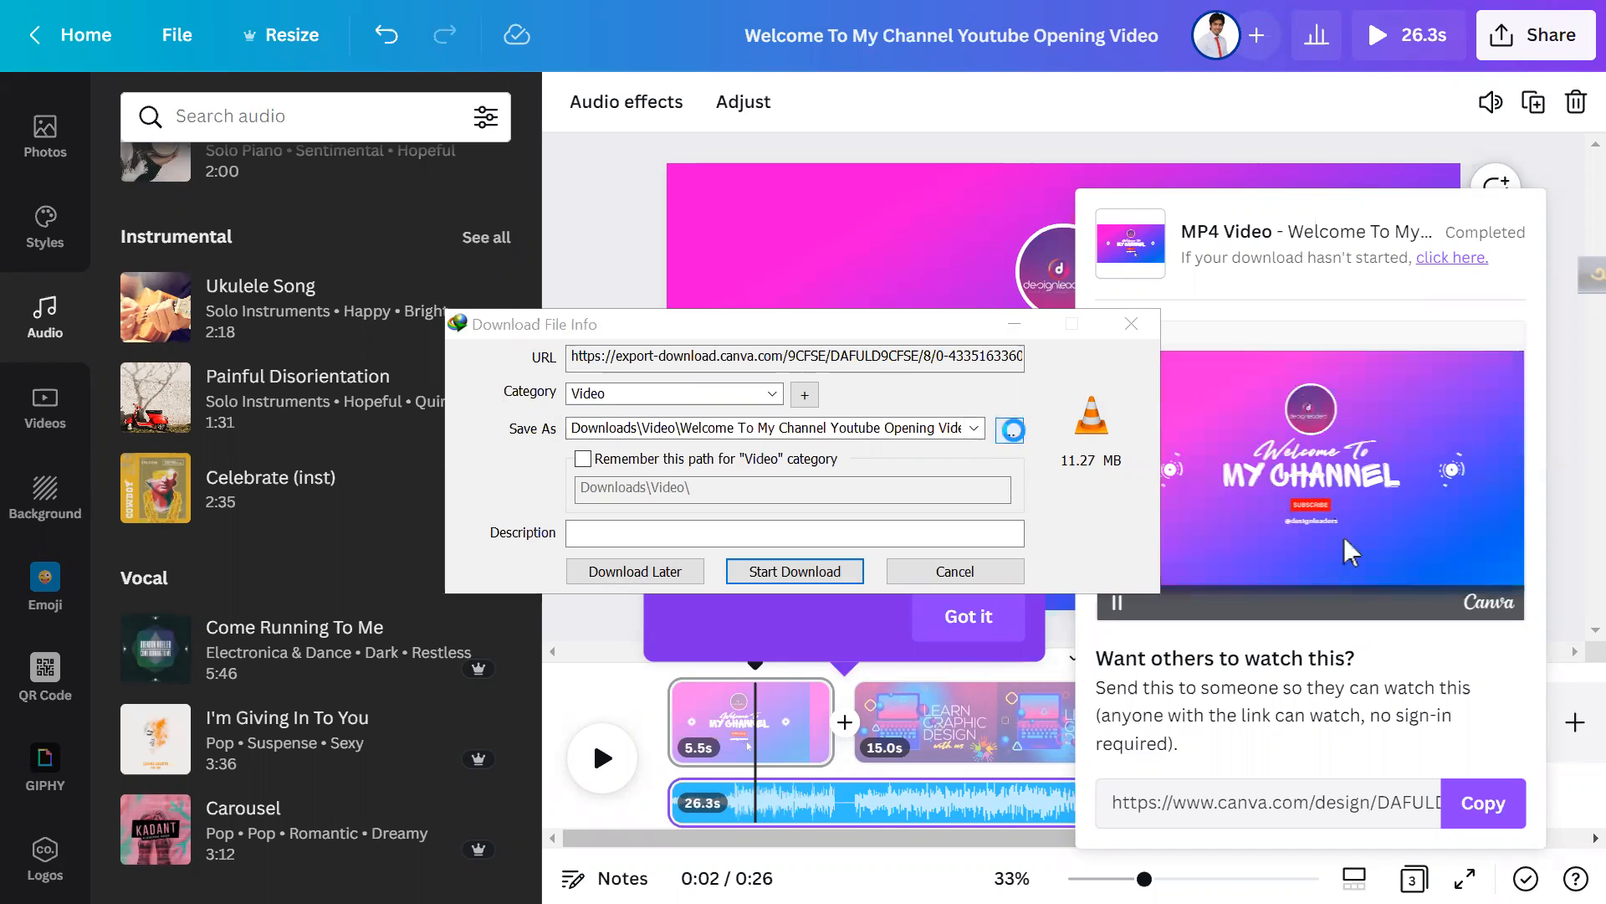
Step: Save the exported video in the Downloads folder as Welcome To My Channel Youtube Opening Video, then dismiss the download notice and collapse the audio library
click(1010, 432)
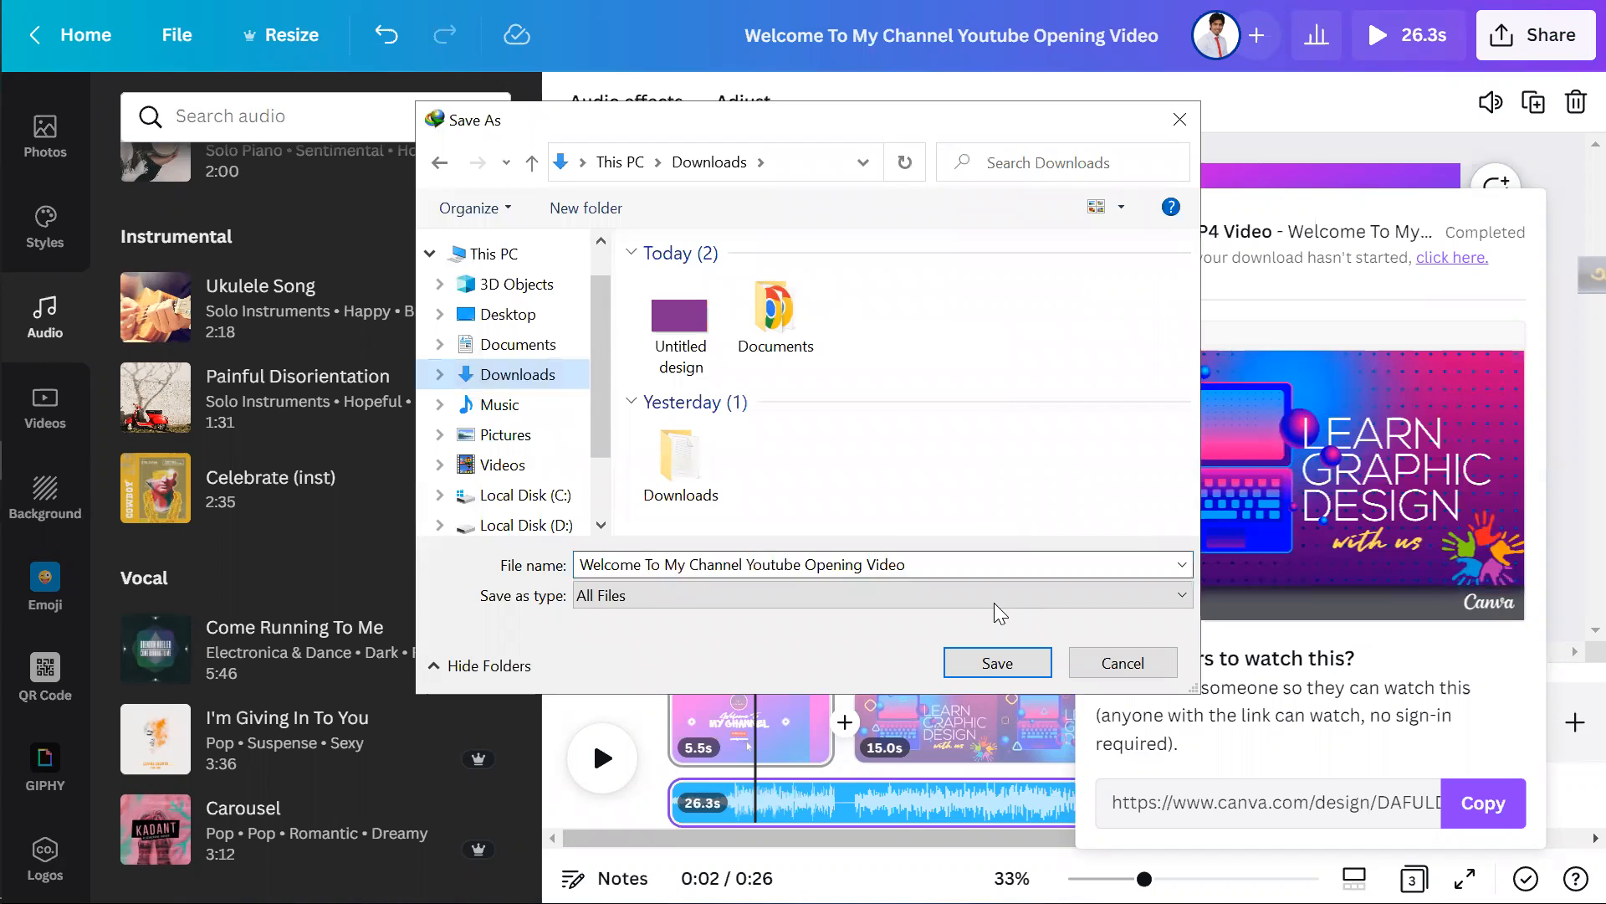
triple_click(802, 570)
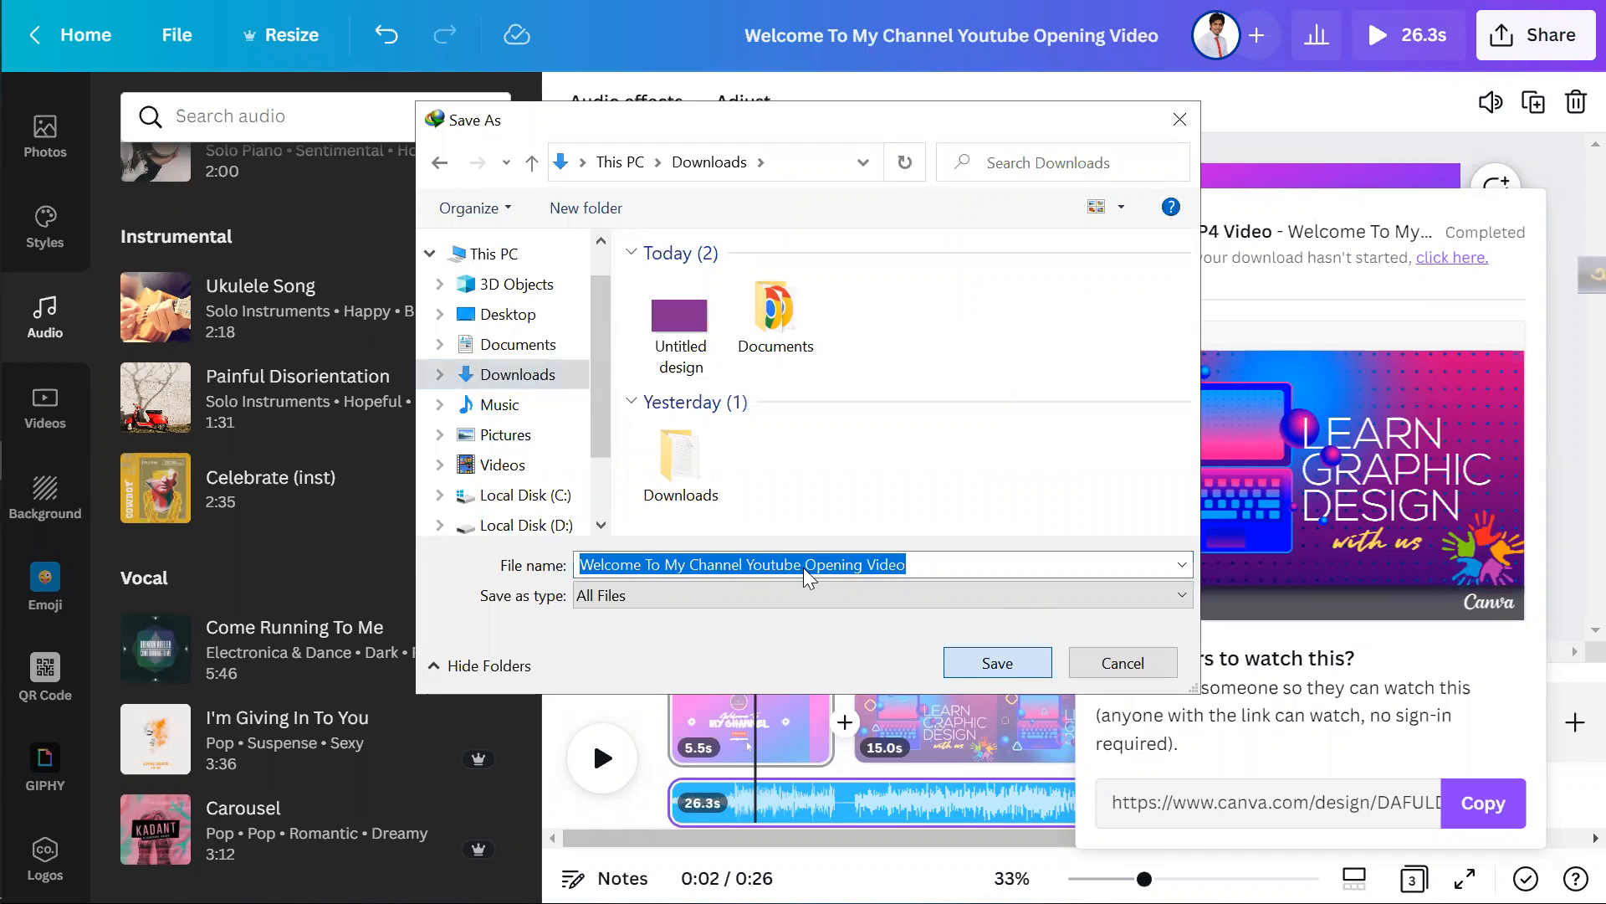
key(Return)
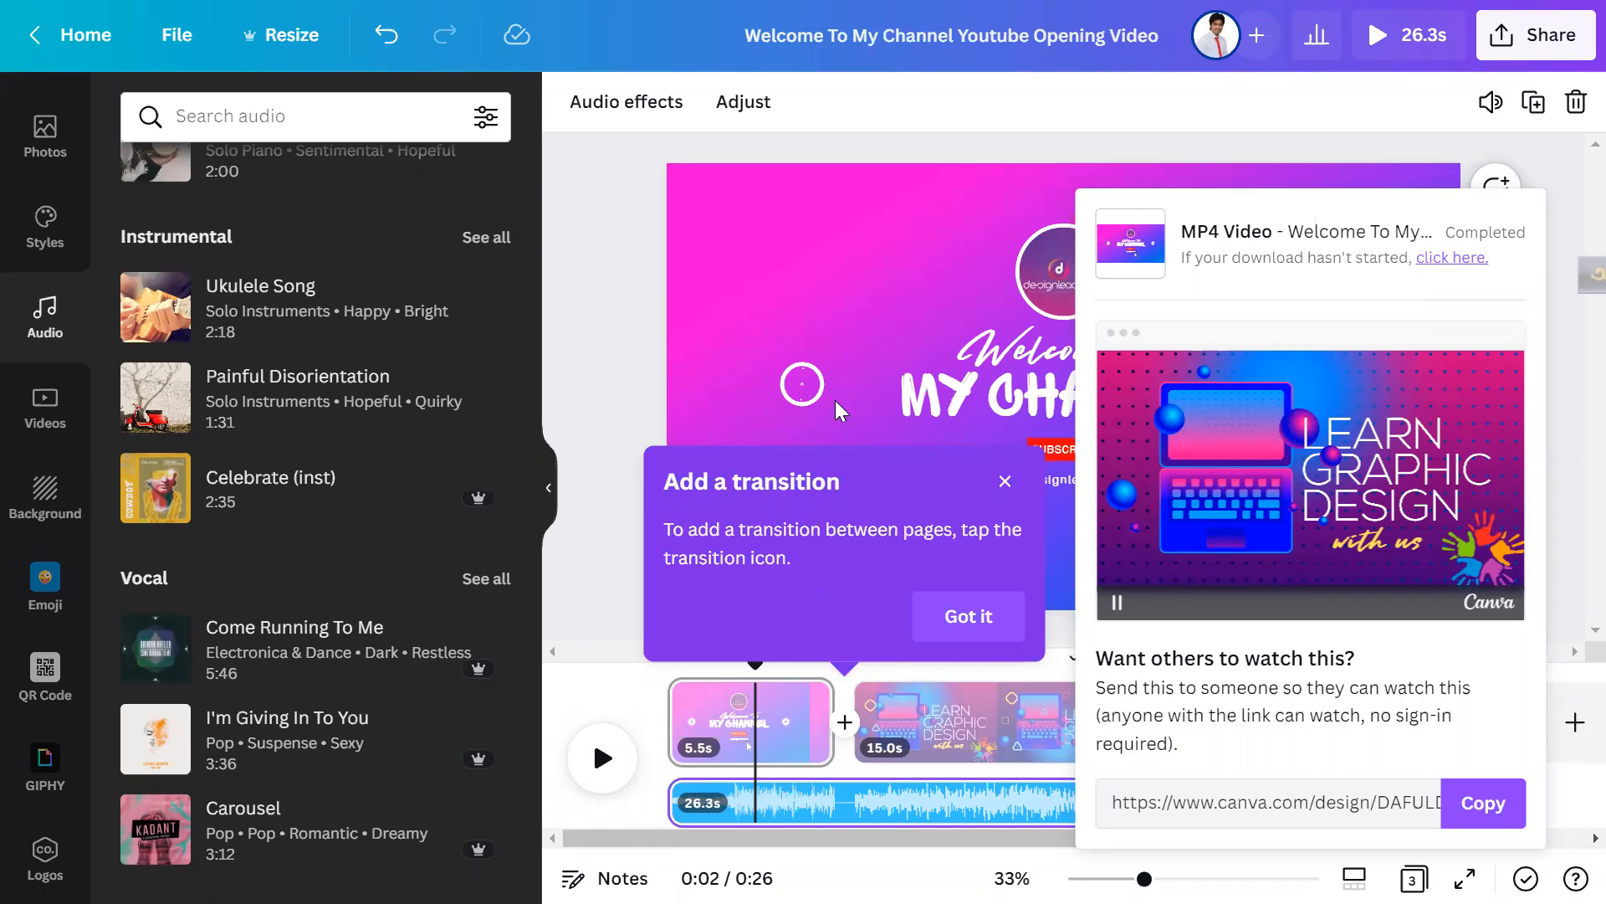
click(549, 477)
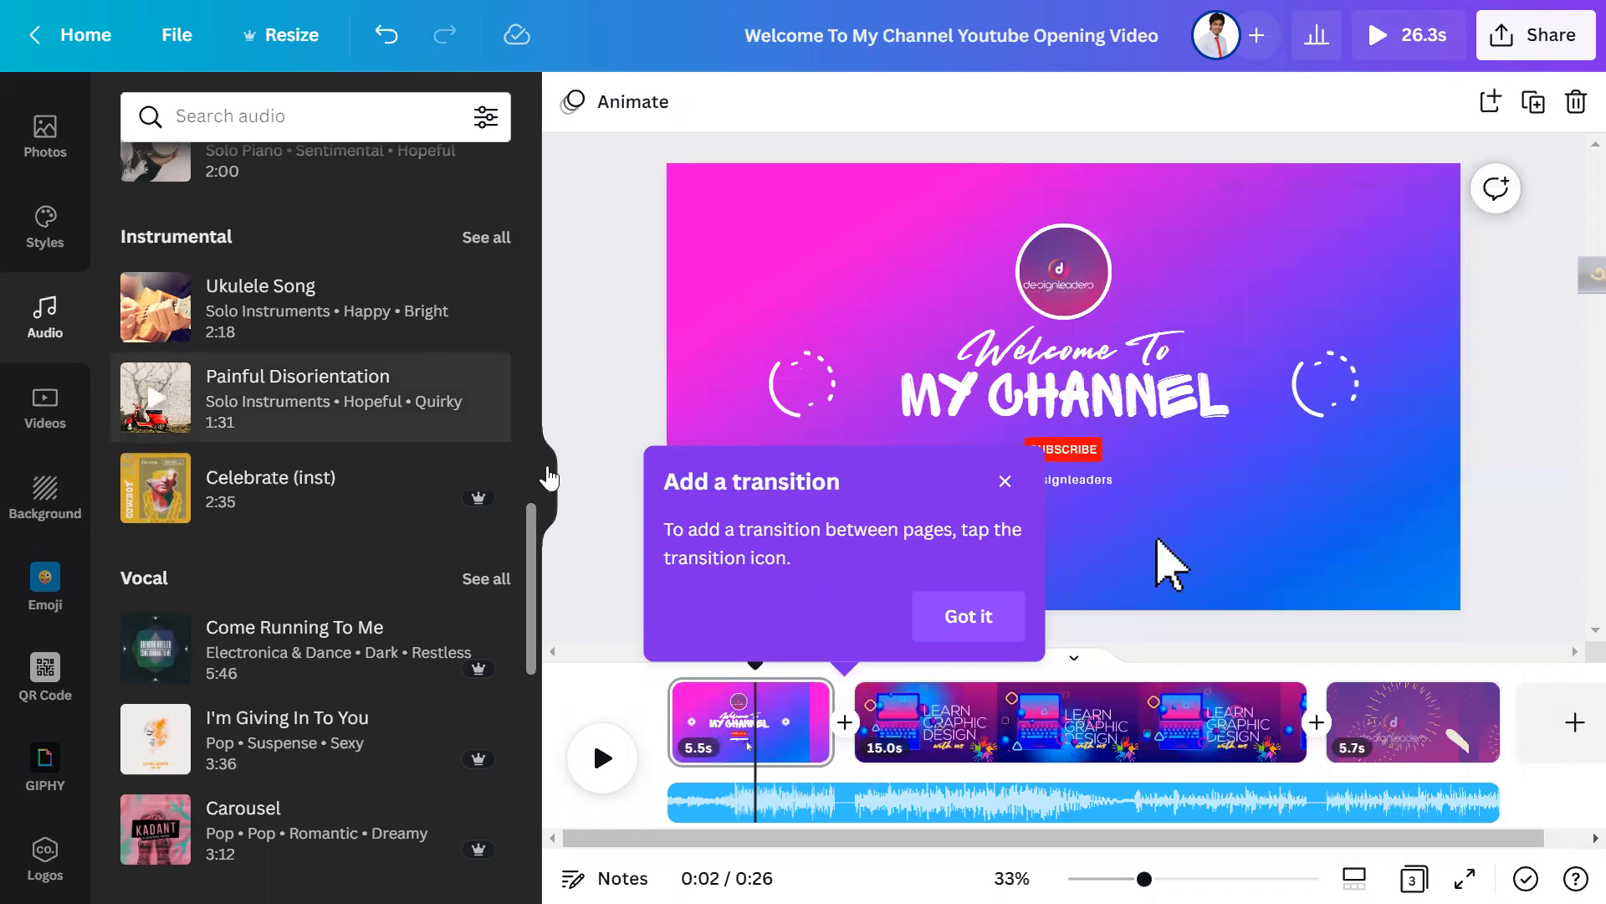
click(549, 477)
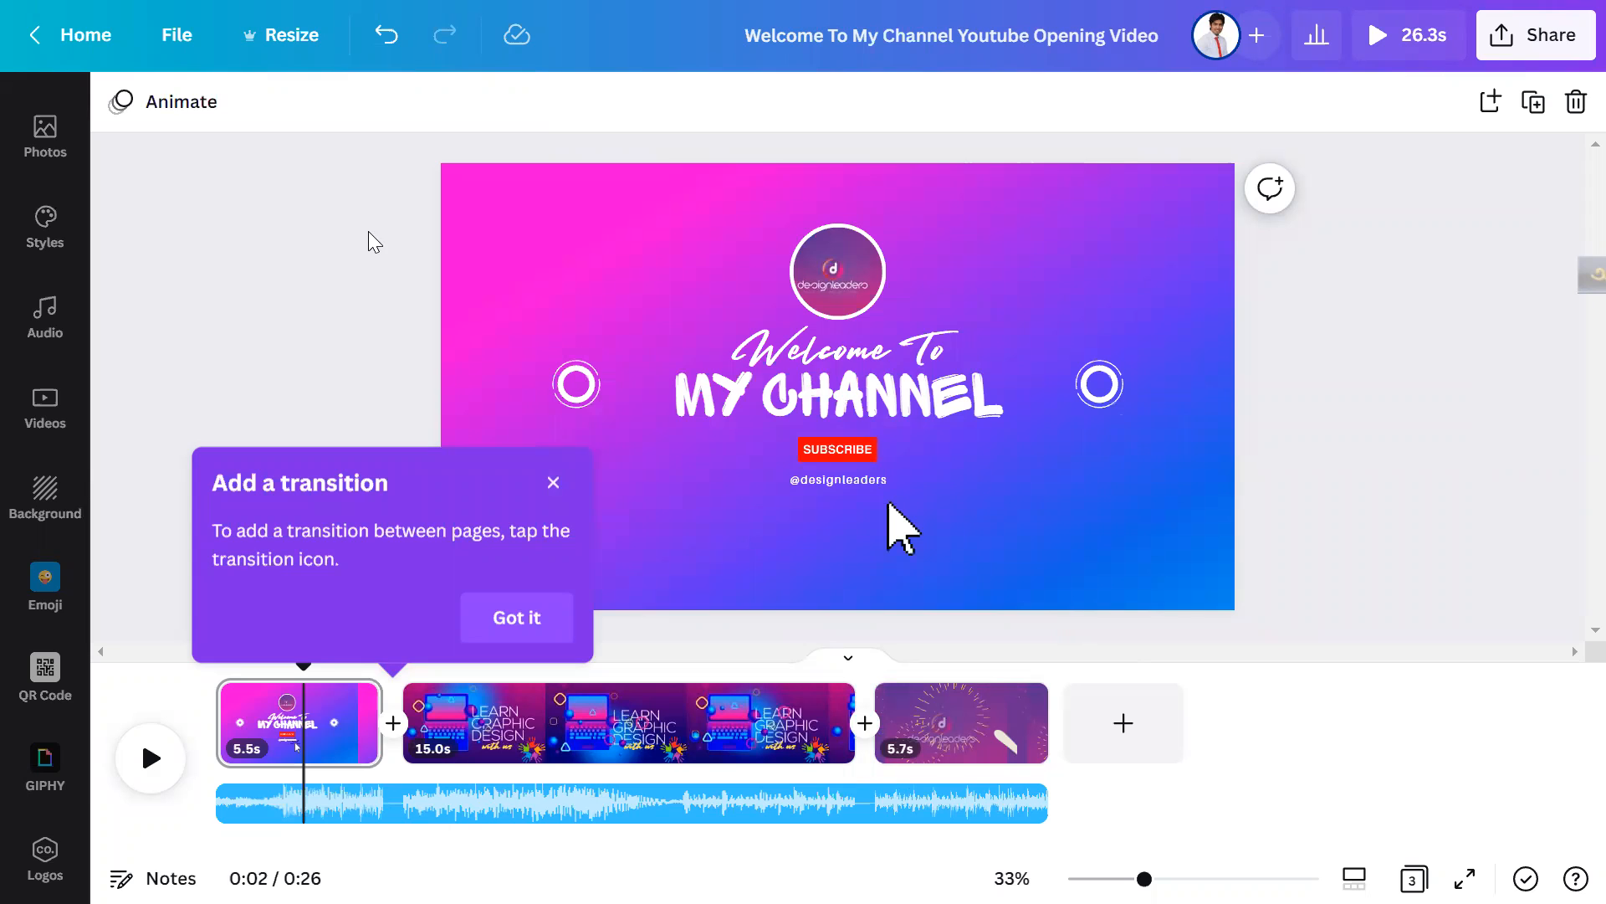
Step: Switch to File Explorer and play the Welcome To My Channel Youtube Opening Video file from the Downloads folder
key(super)
click(31, 99)
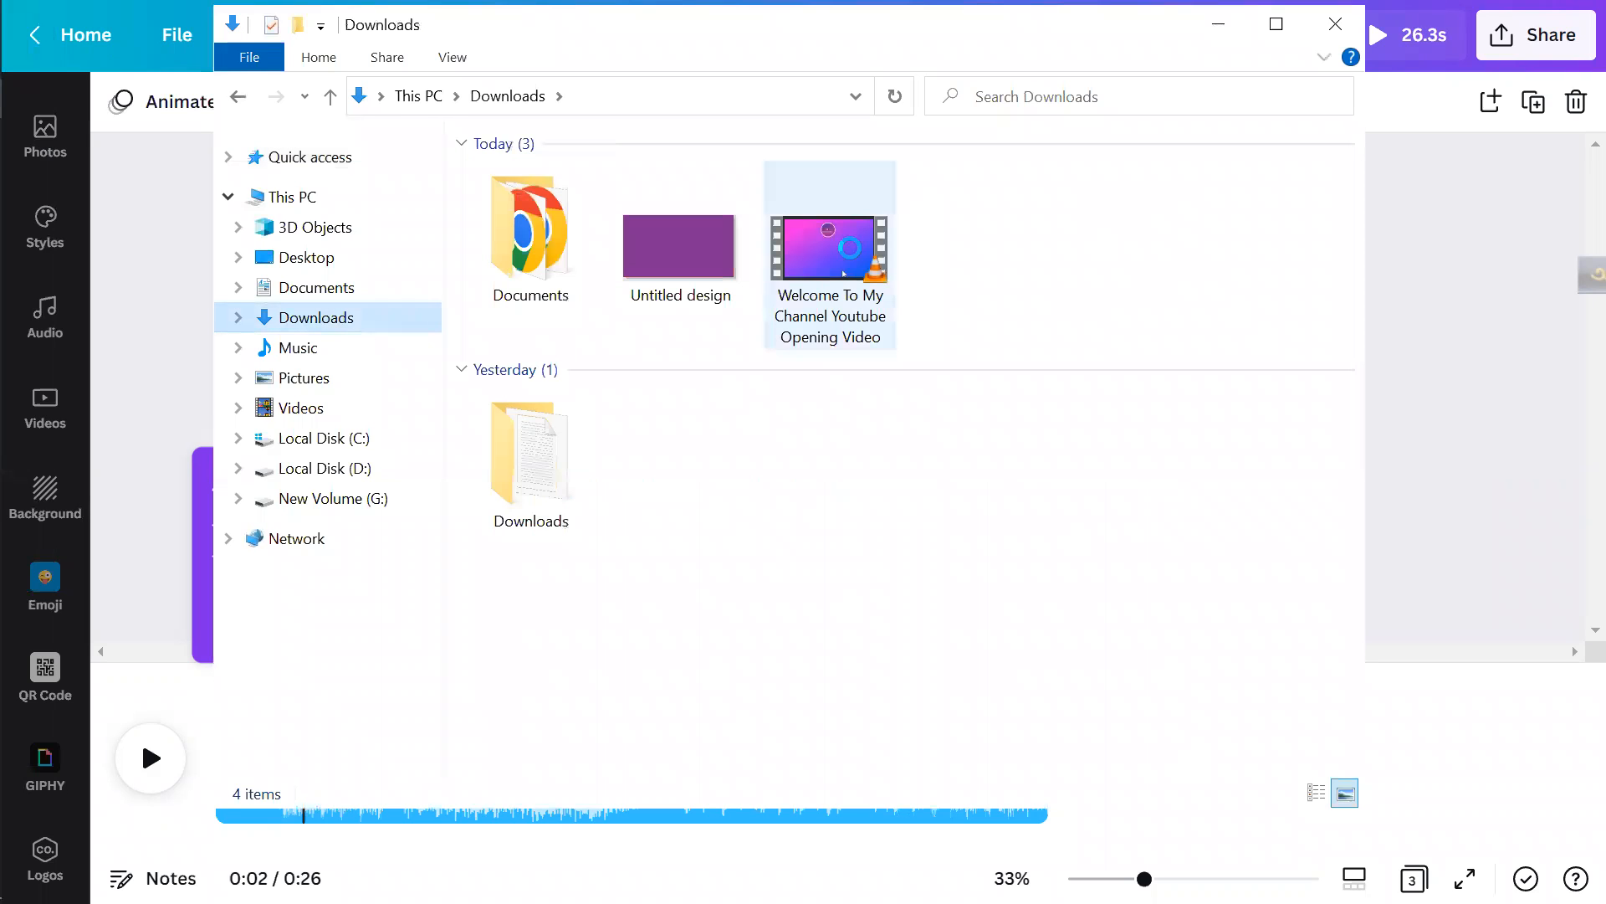
click(853, 257)
double_click(828, 306)
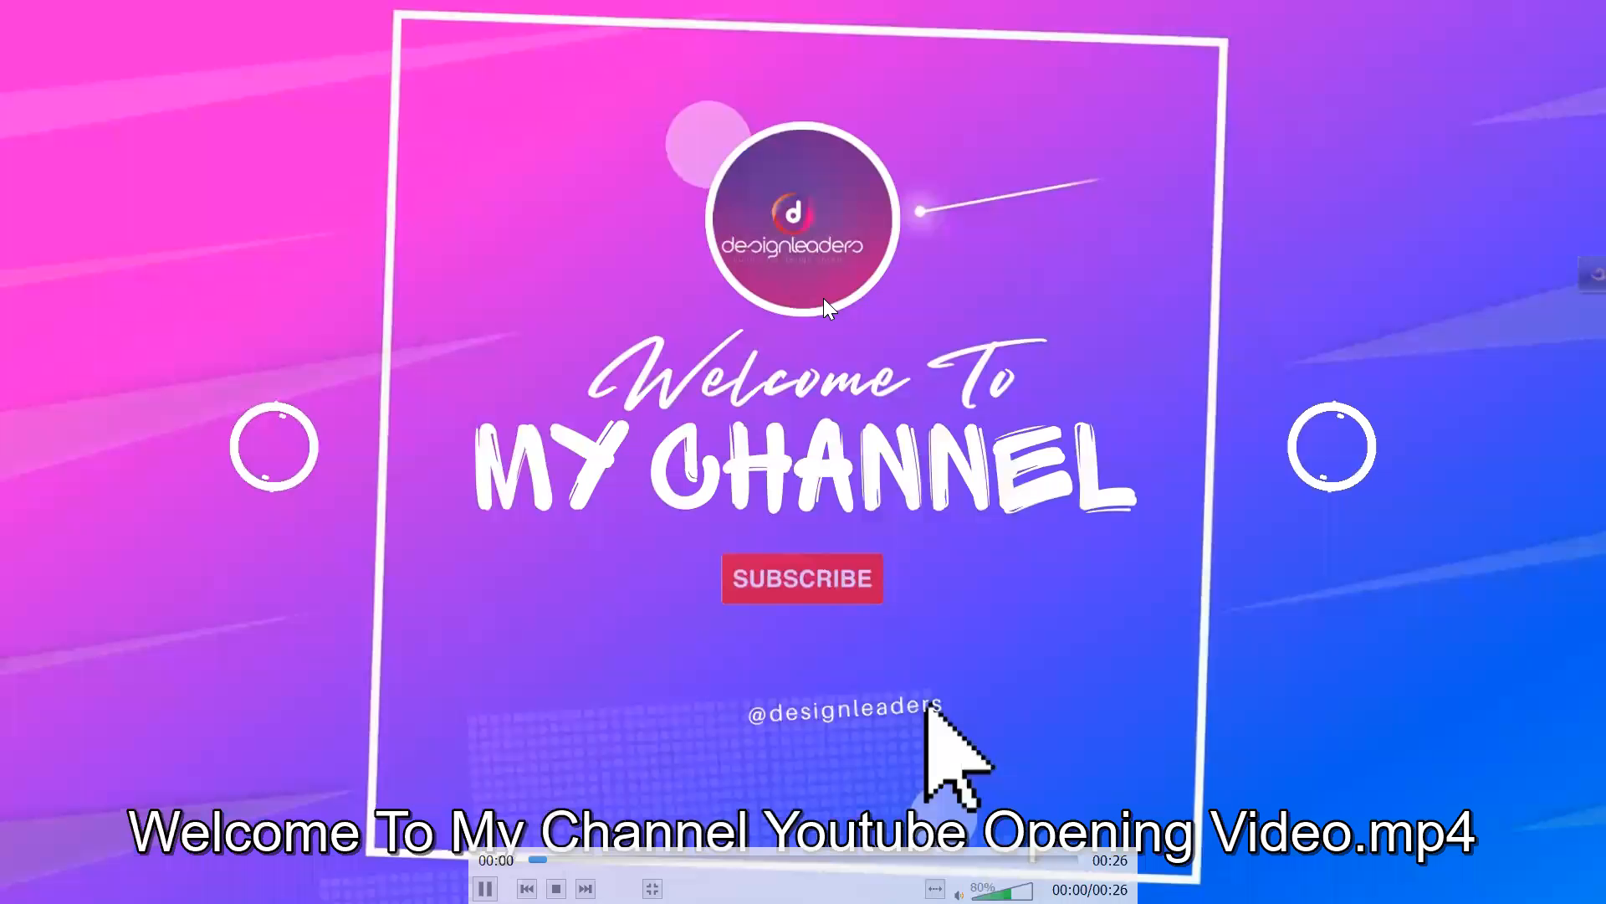